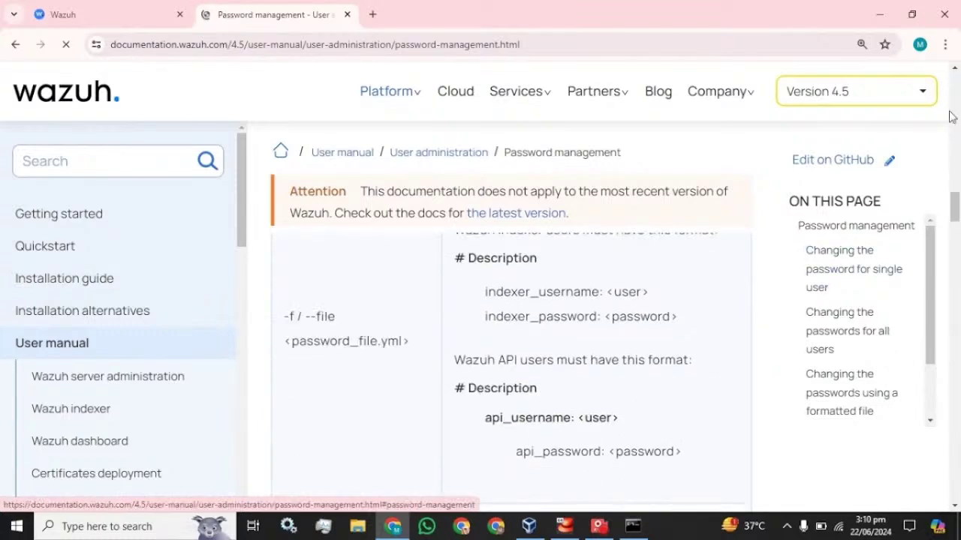
Zoom the browser to 90% and copy the single-user wazuh-passwords-tool.sh example command.
click(945, 44)
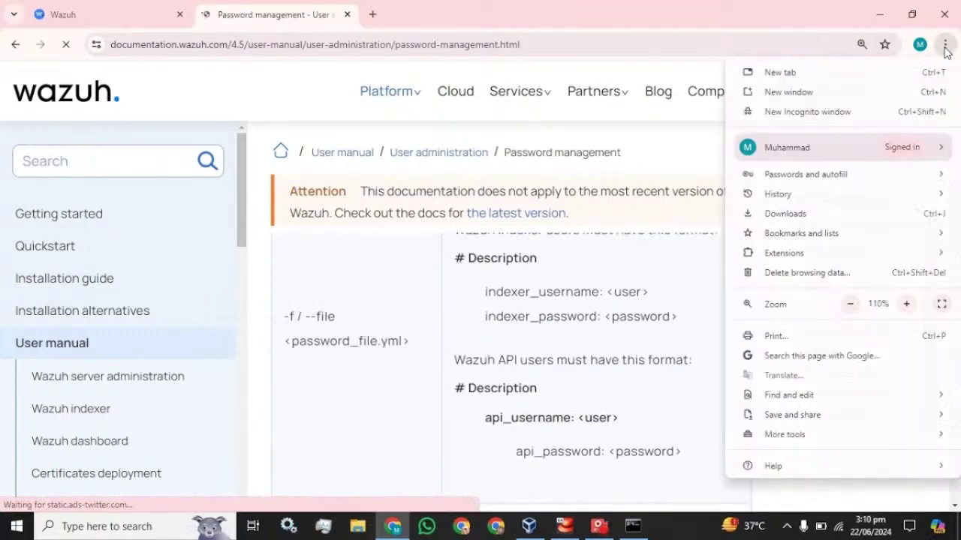
click(851, 305)
click(851, 304)
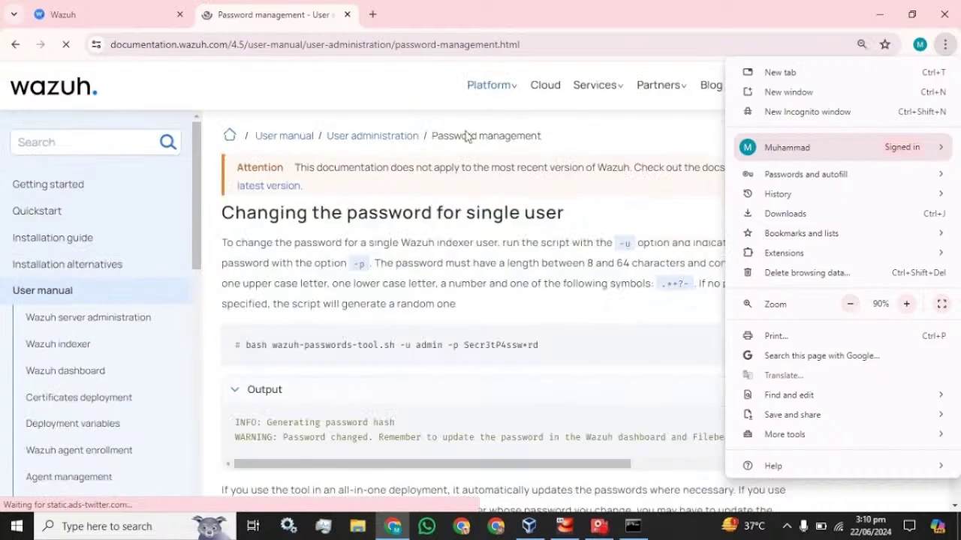
click(317, 22)
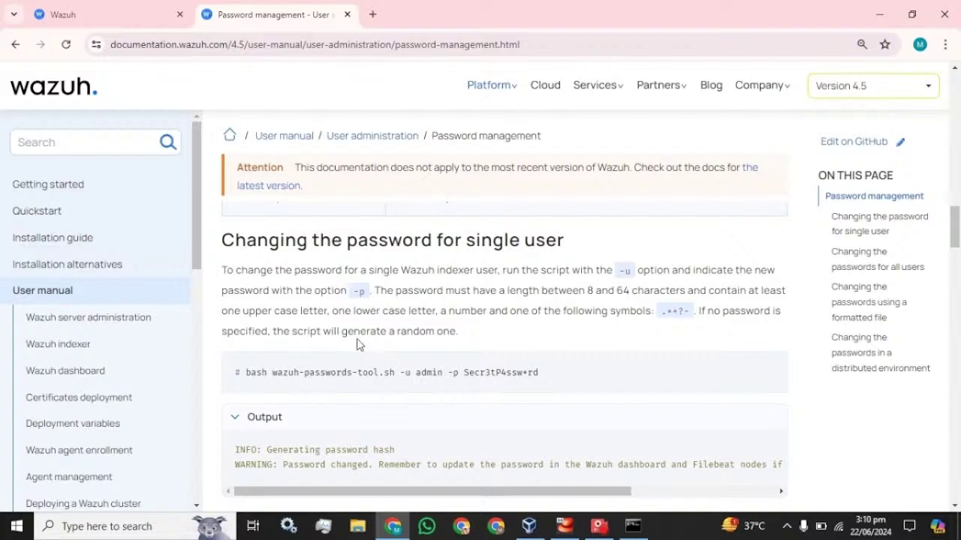
mouse_move(718, 367)
click(773, 367)
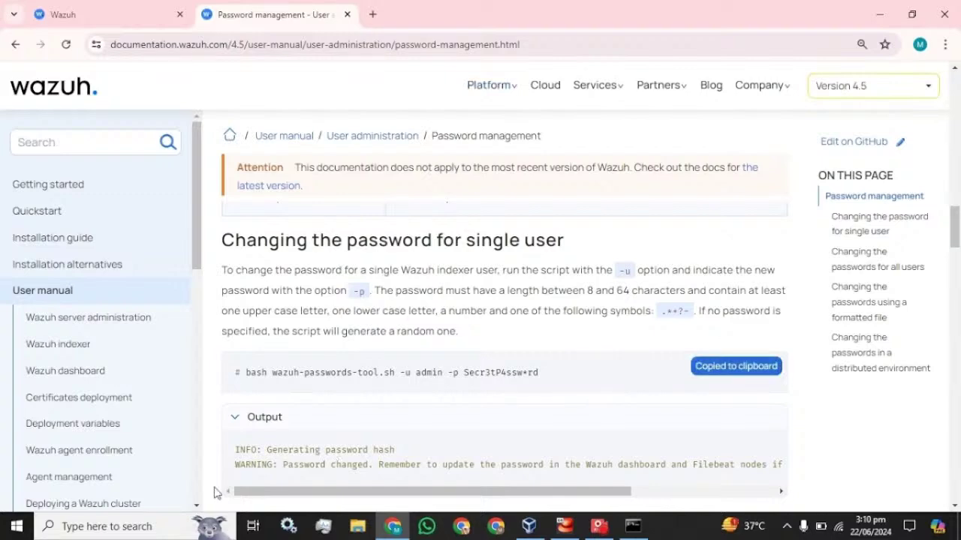
Paste the command into Notepad, replace the sample password with a new admin password, and copy it.
click(137, 529)
text(not)
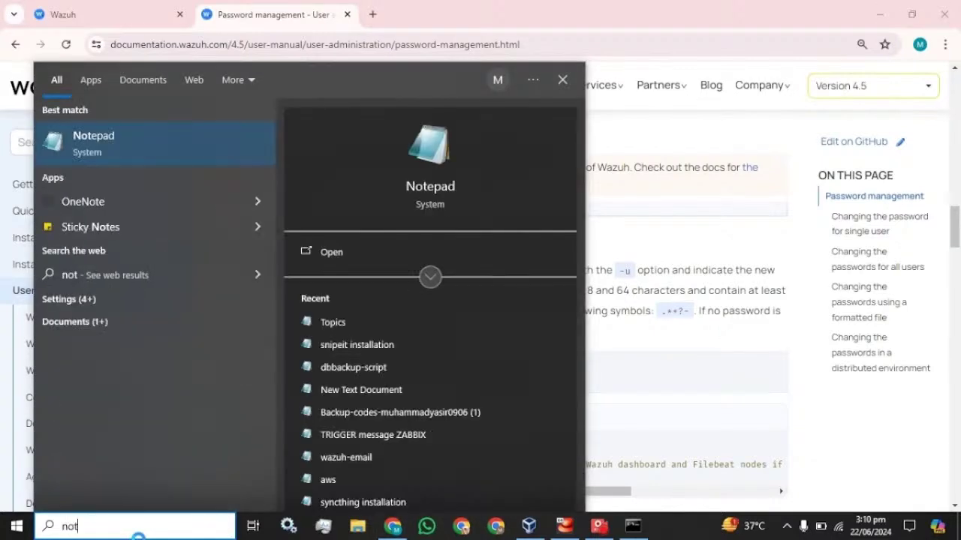
key(Return)
key(ctrl+v)
key(BackSpace)
key(BackSpace)
key(BackSpace)
key(BackSpace)
key(BackSpace)
key(BackSpace)
key(BackSpace)
key(BackSpace)
key(BackSpace)
key(BackSpace)
key(BackSpace)
key(BackSpace)
key(BackSpace)
key(BackSpace)
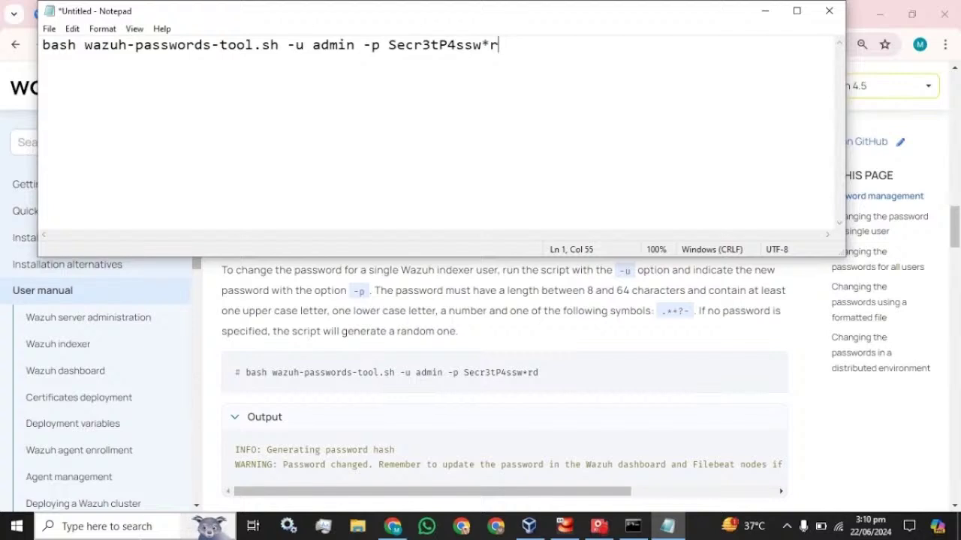
text(Pas)
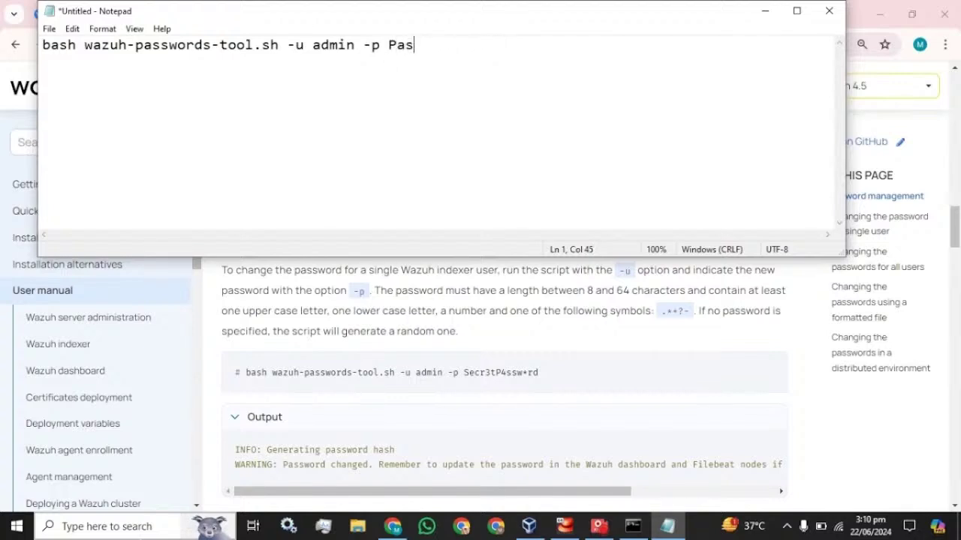
text(sword@123)
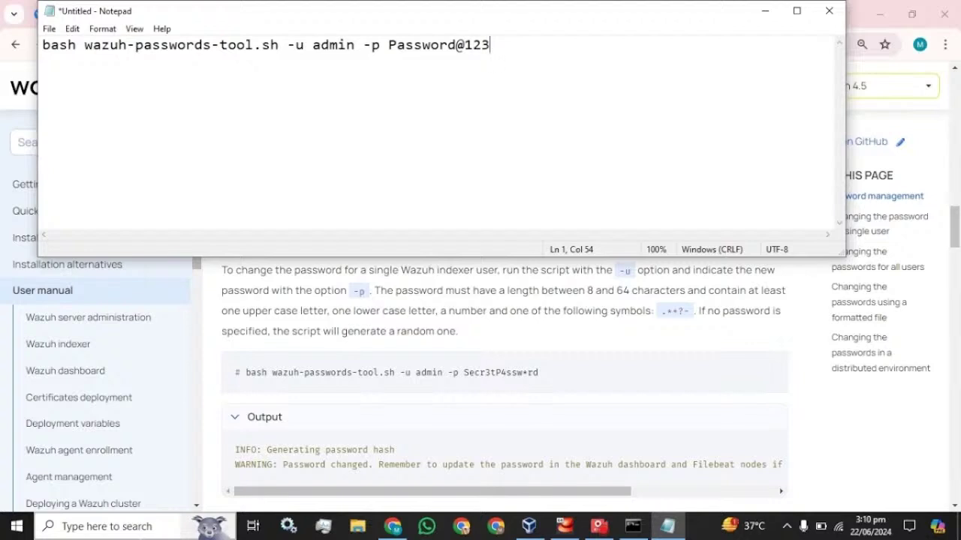
key(ctrl+a)
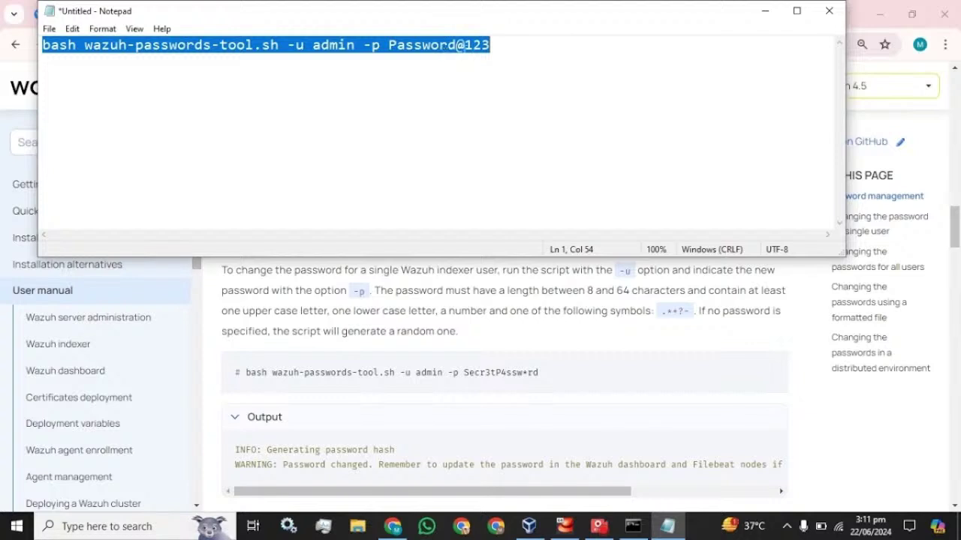
click(633, 526)
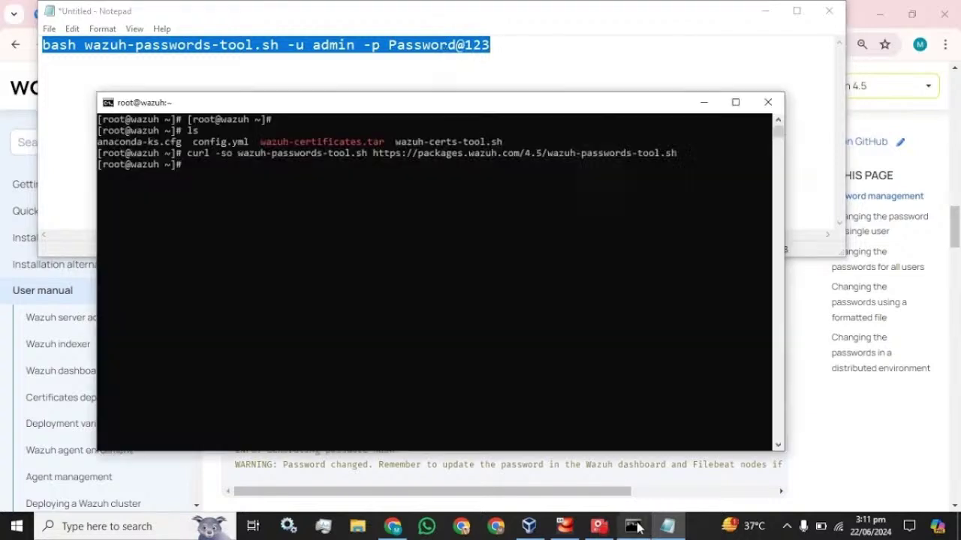
Run the admin password-change command, then rerun it with a period appended after rejection.
right_click(302, 225)
key(Return)
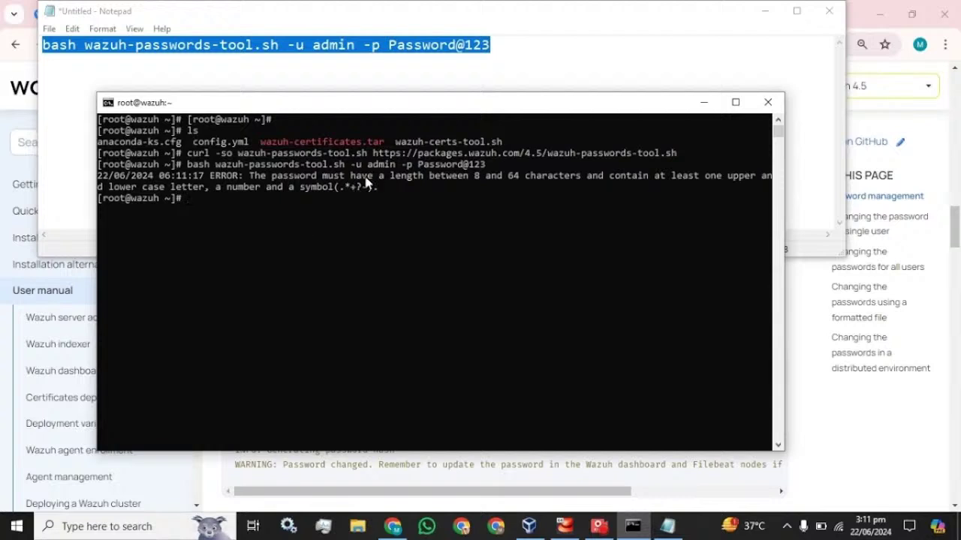
right_click(348, 208)
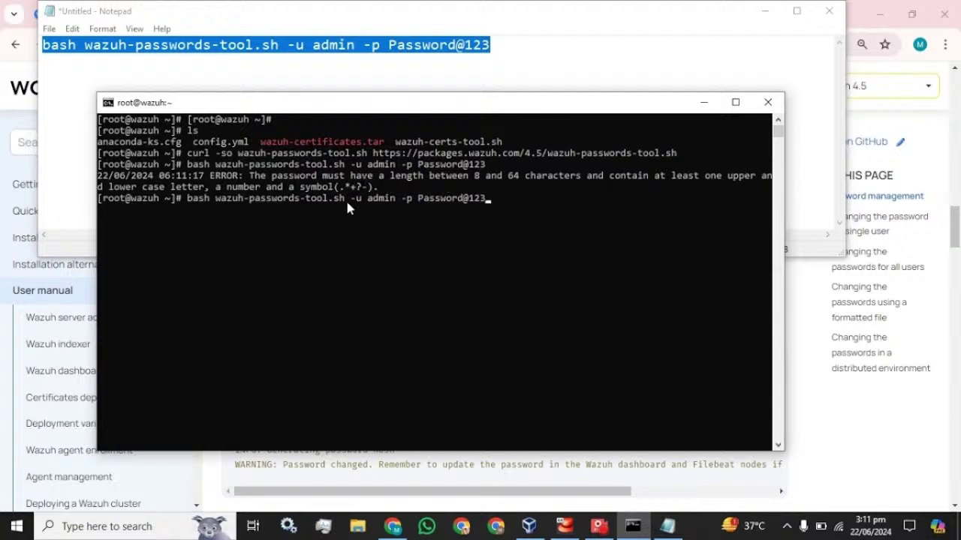
text(.)
key(Return)
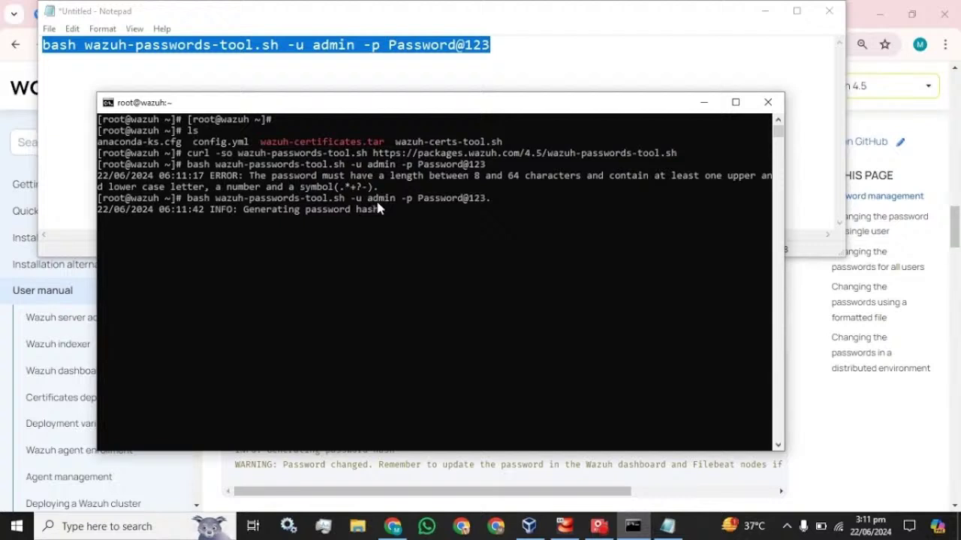
Read the notes below the single-user password example, then go back to the terminal.
click(825, 424)
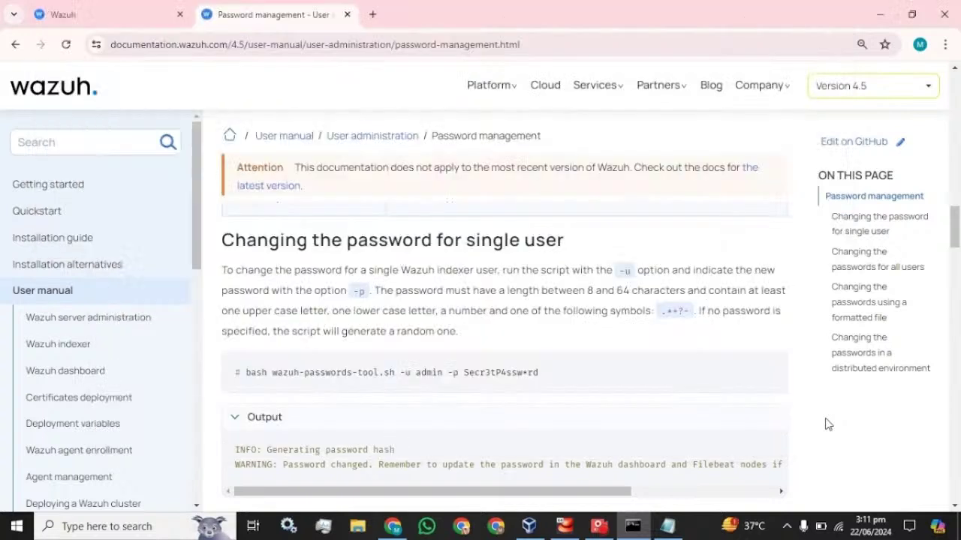
scroll(630, 365, down, 3)
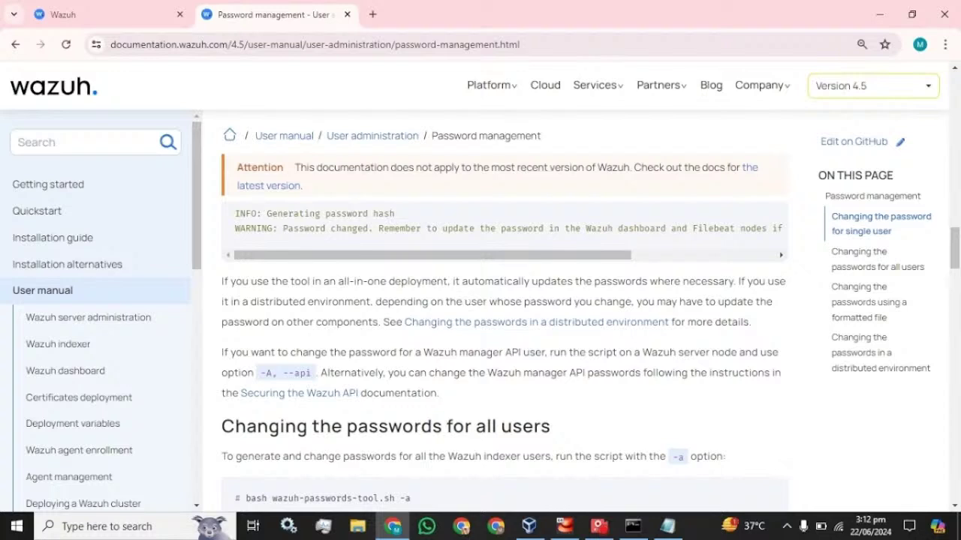
scroll(469, 299, down, 3)
click(633, 526)
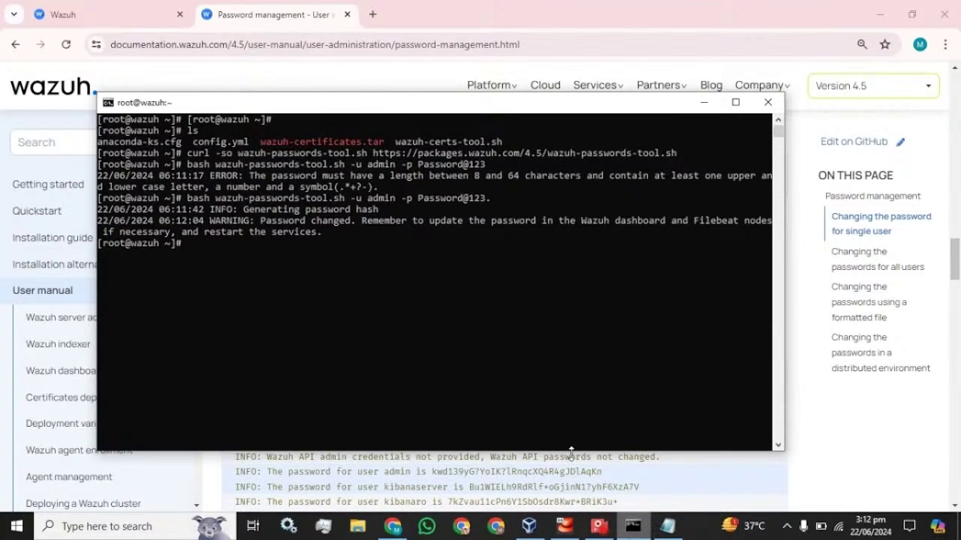
Maximize the terminal and run 'systemctl restart wazuh-indexer'.
click(735, 102)
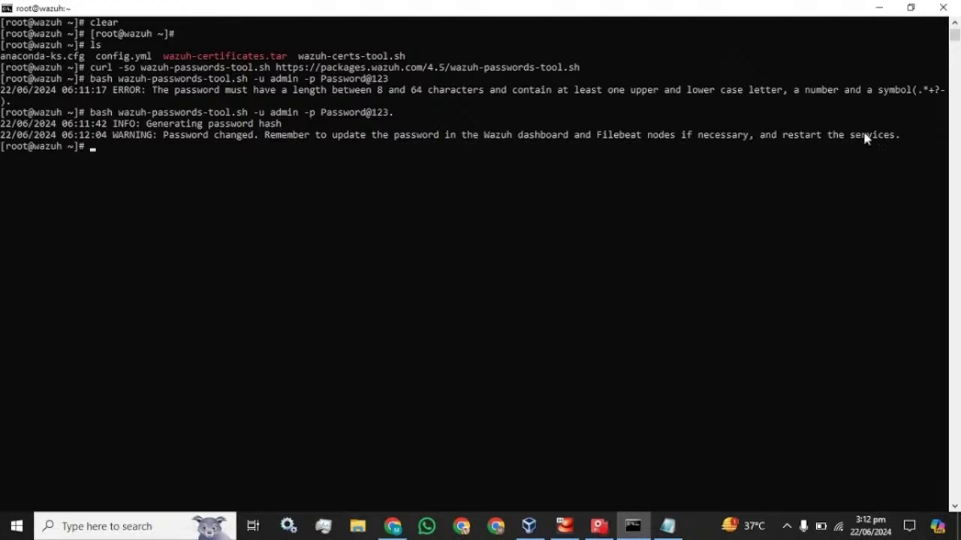
text(systemctl restart)
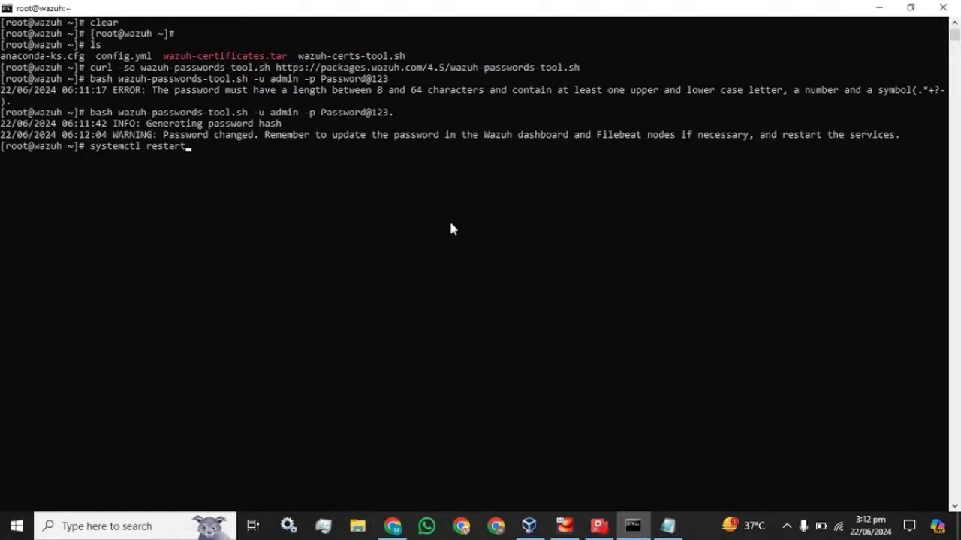
text( wazuh-indexer)
key(Return)
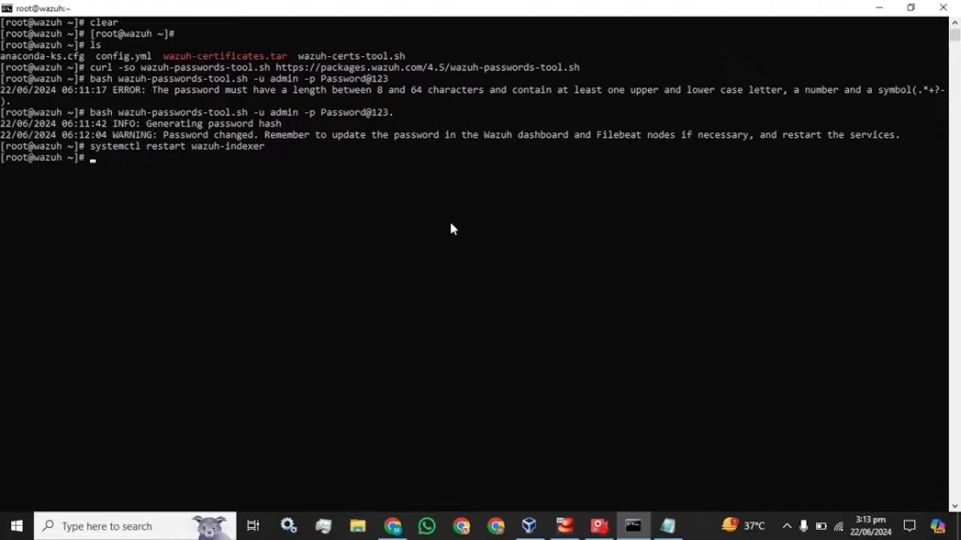
Run 'systemctl restart wazuh-manager'.
key(Up)
key(BackSpace)
key(BackSpace)
key(BackSpace)
key(BackSpace)
key(BackSpace)
key(BackSpace)
key(BackSpace)
text(manager)
key(Return)
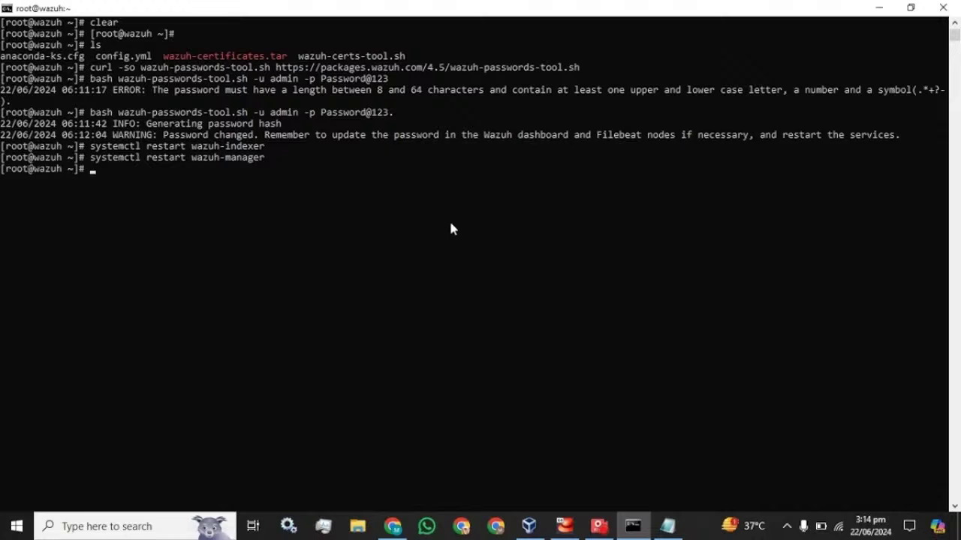
Check 'systemctl status wazuh-indexer' shows active (running).
key(Up)
key(Up)
key(ctrl+Left)
key(Left)
key(Left)
key(Left)
key(Left)
key(Left)
key(Left)
key(Left)
key(BackSpace)
key(BackSpace)
key(BackSpace)
key(BackSpace)
key(BackSpace)
key(BackSpace)
key(BackSpace)
text(status)
key(Return)
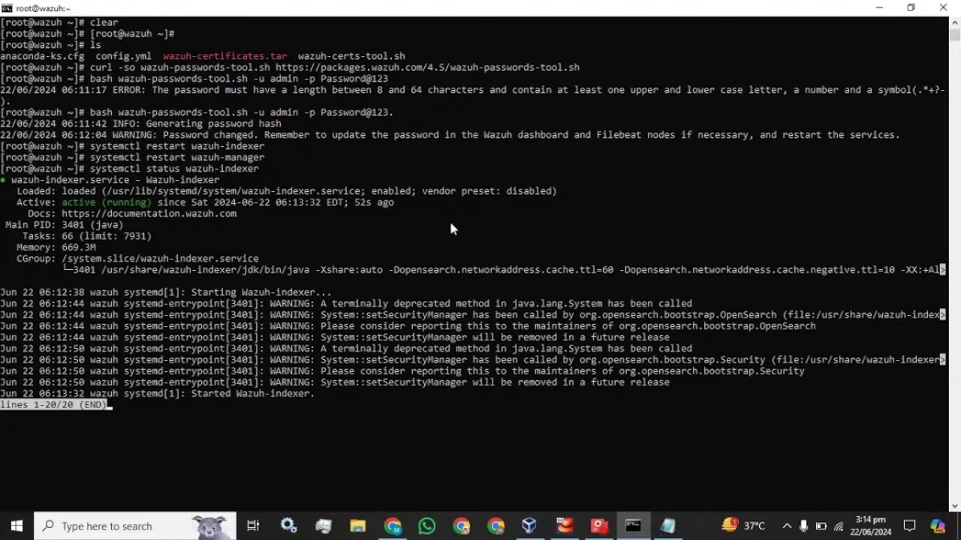
key(q)
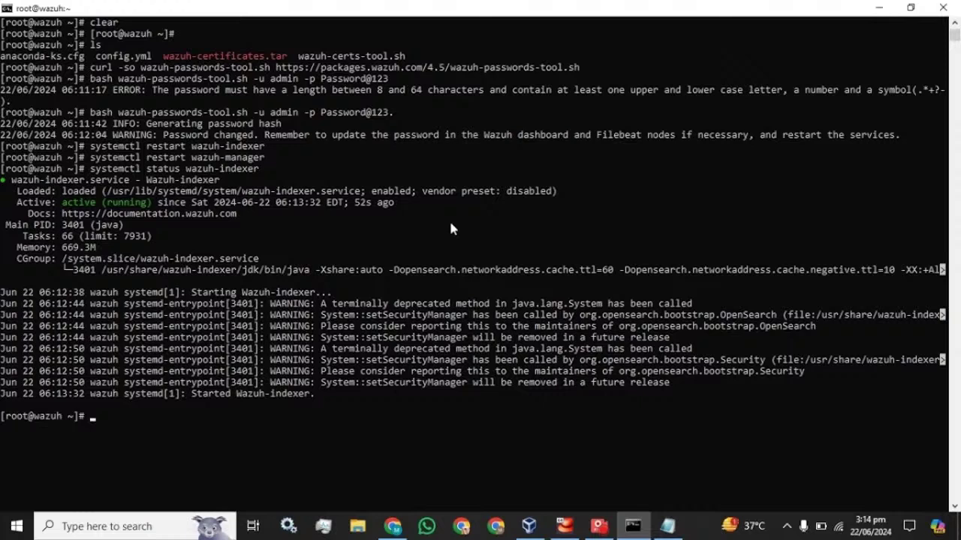
Check 'systemctl status wazuh-manager' shows active (running).
key(Up)
key(Up)
key(Left)
key(Left)
key(Left)
key(Left)
key(Left)
key(Left)
key(Left)
key(Left)
key(Left)
key(Left)
key(Left)
key(Left)
key(Left)
key(Left)
key(BackSpace)
key(BackSpace)
key(BackSpace)
key(BackSpace)
key(BackSpace)
key(BackSpace)
key(BackSpace)
text(status)
key(Return)
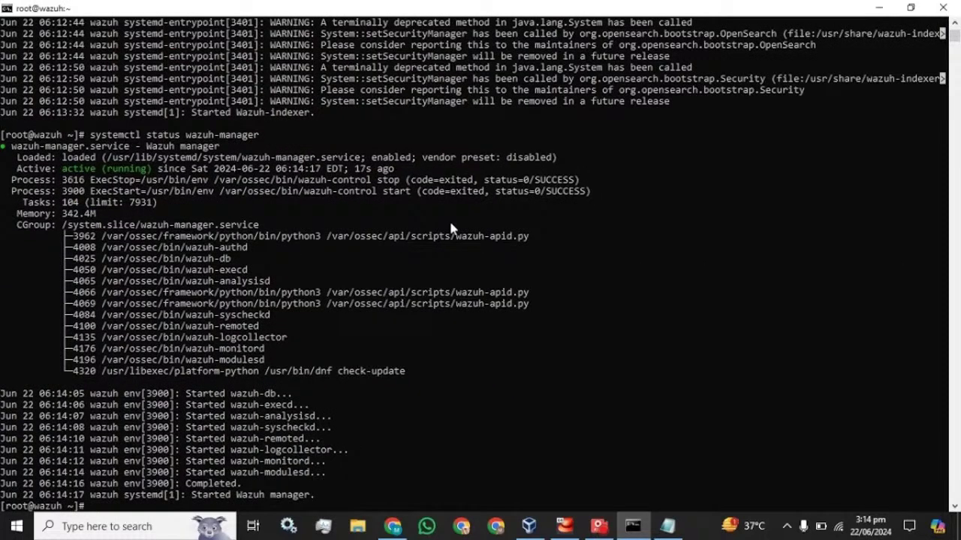
Restart filebeat and confirm 'systemctl status filebeat' shows active (running).
key(ctrl+c)
key(Up)
key(Up)
key(Up)
key(Up)
key(BackSpace)
key(BackSpace)
key(BackSpace)
key(BackSpace)
key(BackSpace)
key(BackSpace)
key(BackSpace)
key(BackSpace)
key(BackSpace)
key(BackSpace)
key(BackSpace)
key(BackSpace)
key(BackSpace)
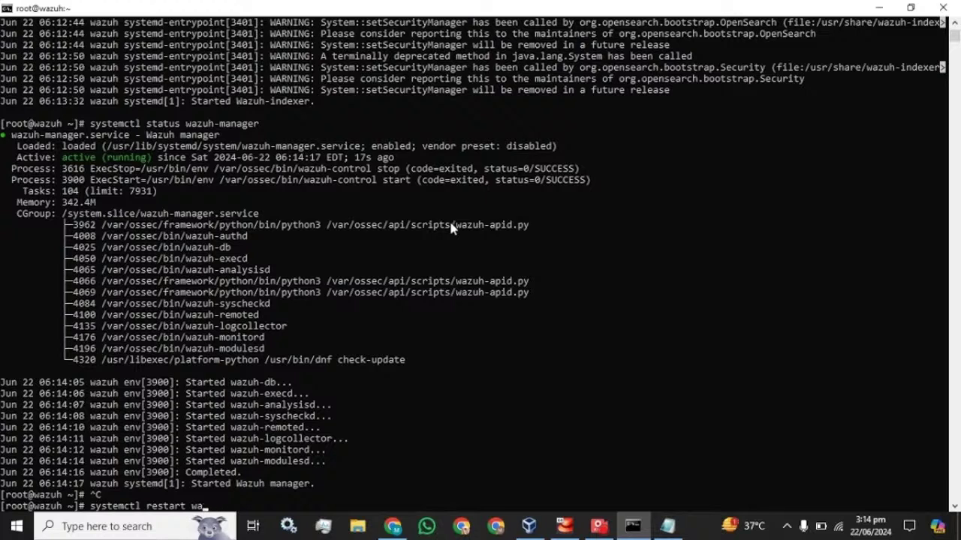
text(filebeat)
key(Return)
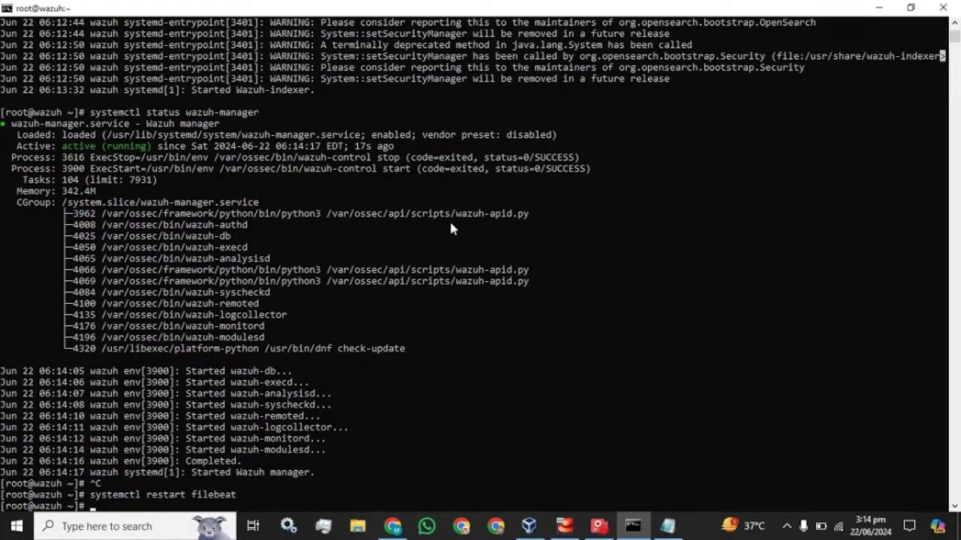
key(Up)
key(BackSpace)
key(BackSpace)
key(BackSpace)
key(BackSpace)
key(BackSpace)
key(BackSpace)
key(BackSpace)
key(BackSpace)
key(BackSpace)
key(BackSpace)
key(BackSpace)
key(BackSpace)
key(BackSpace)
key(BackSpace)
key(BackSpace)
key(BackSpace)
text(status filebeat)
key(Return)
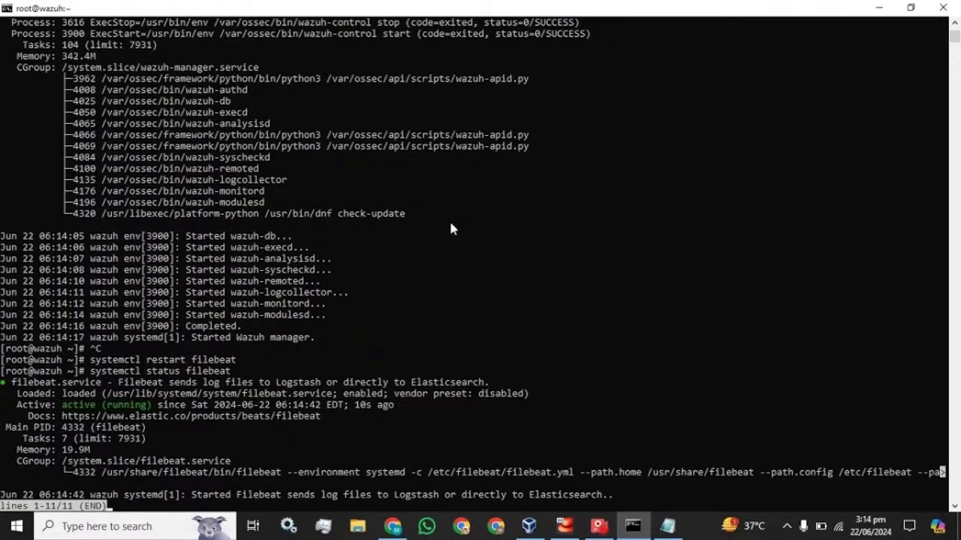
key(q)
Restart wazuh-dashboard and confirm its status shows active (running).
key(Up)
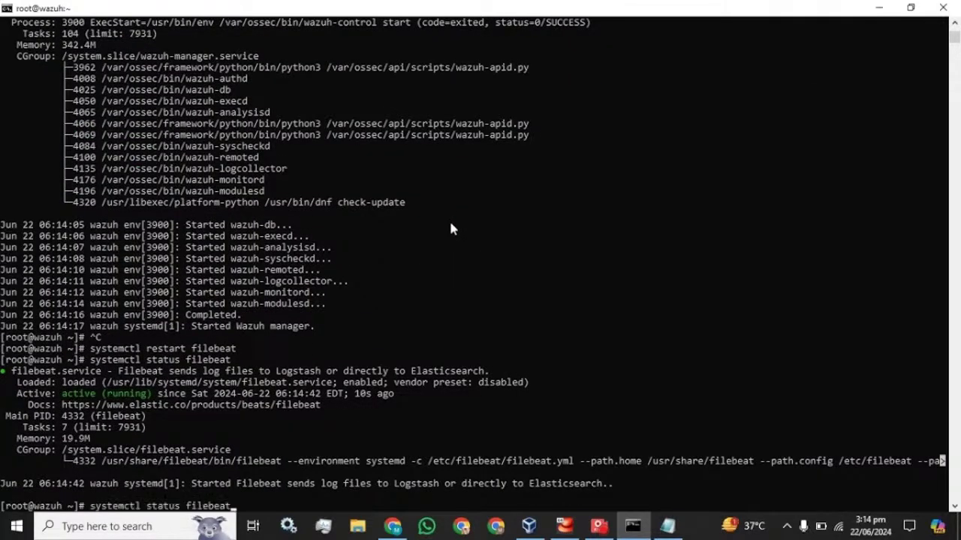
key(BackSpace)
key(Up)
key(BackSpace)
key(BackSpace)
key(BackSpace)
key(BackSpace)
key(BackSpace)
key(BackSpace)
key(BackSpace)
key(BackSpace)
text(wazuh-)
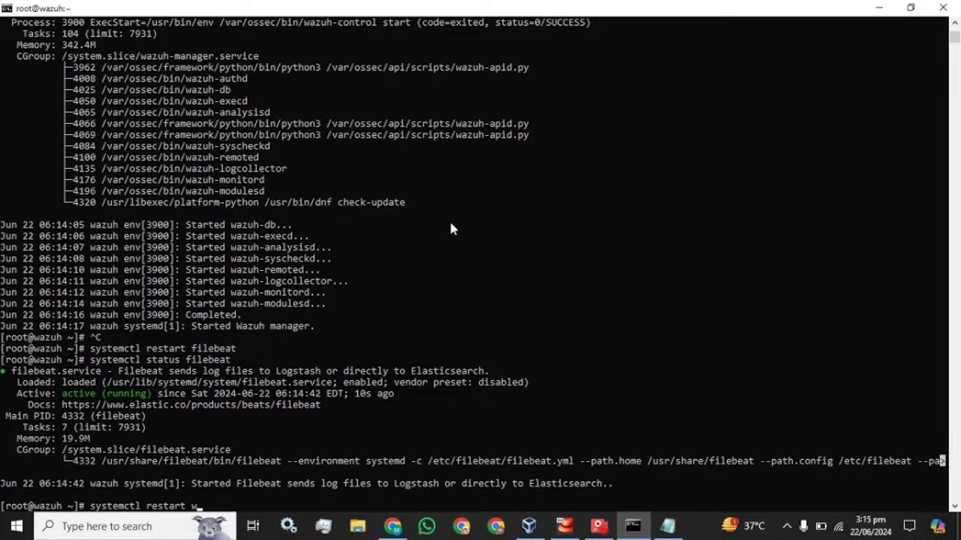
text(dashboard)
key(Return)
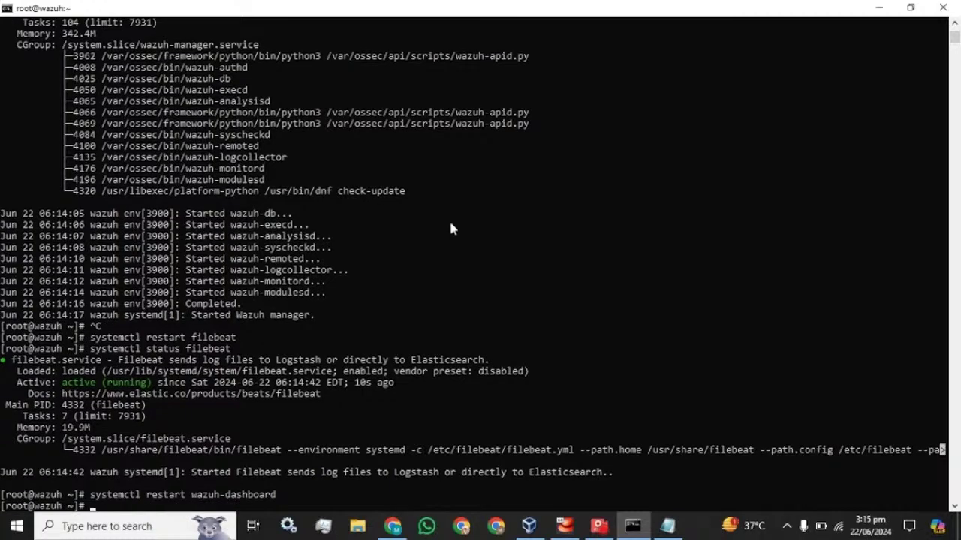
key(Up)
key(Left)
key(Left)
key(Left)
key(Left)
key(Left)
key(Left)
key(Left)
key(Left)
key(Left)
key(Left)
key(Left)
key(Left)
key(Left)
key(Left)
key(Left)
key(Left)
key(BackSpace)
key(BackSpace)
key(BackSpace)
key(BackSpace)
key(BackSpace)
key(BackSpace)
key(BackSpace)
text(status)
key(Return)
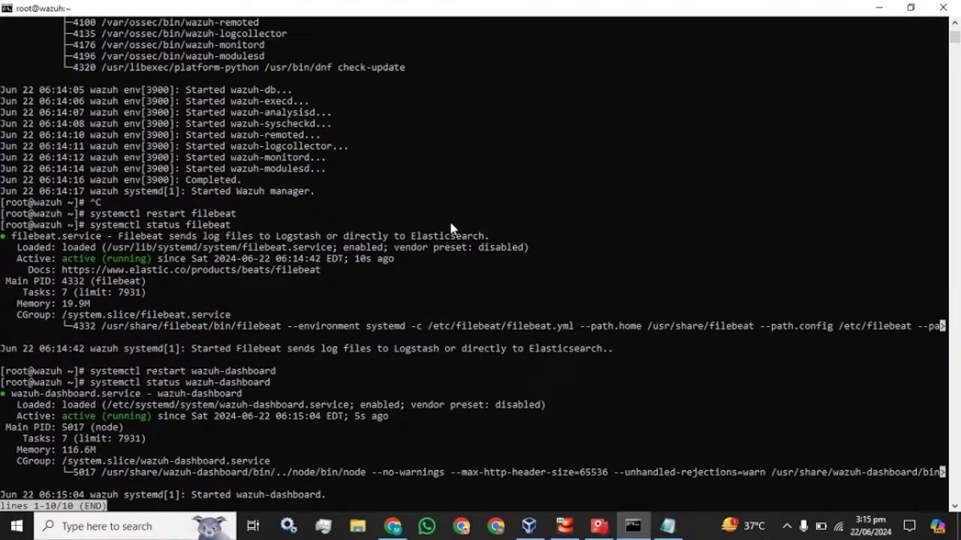
key(q)
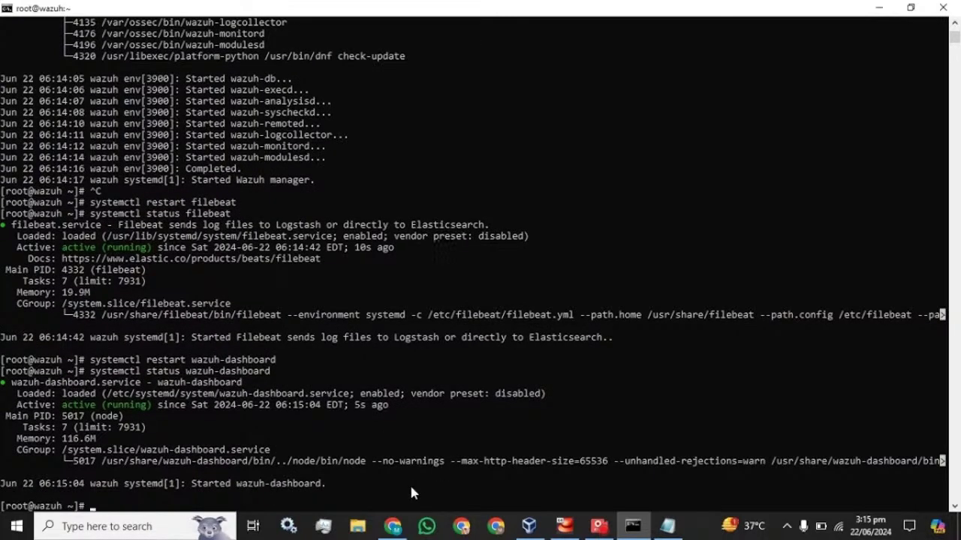
Switch to the Wazuh dashboard tab and reload until the login page is ready.
mouse_move(392, 526)
click(391, 461)
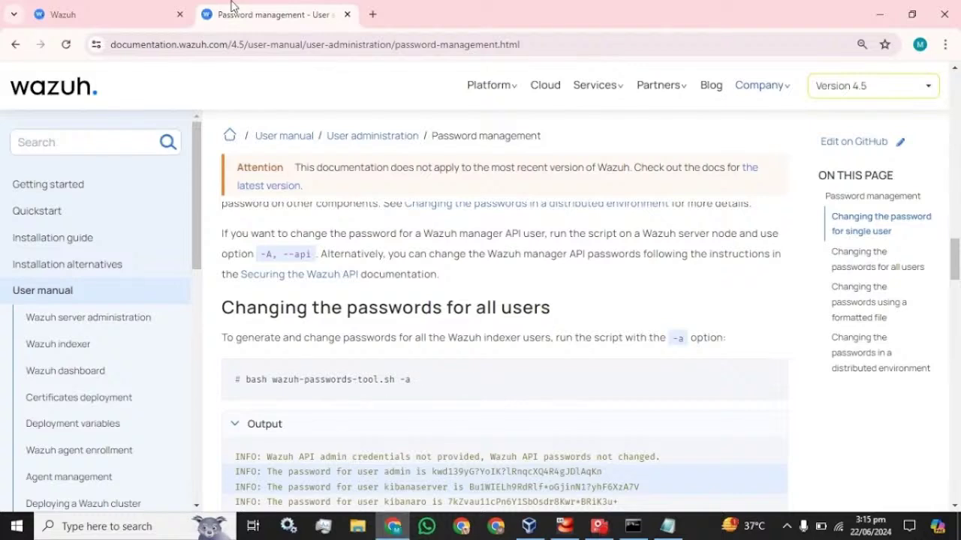
click(165, 11)
click(67, 46)
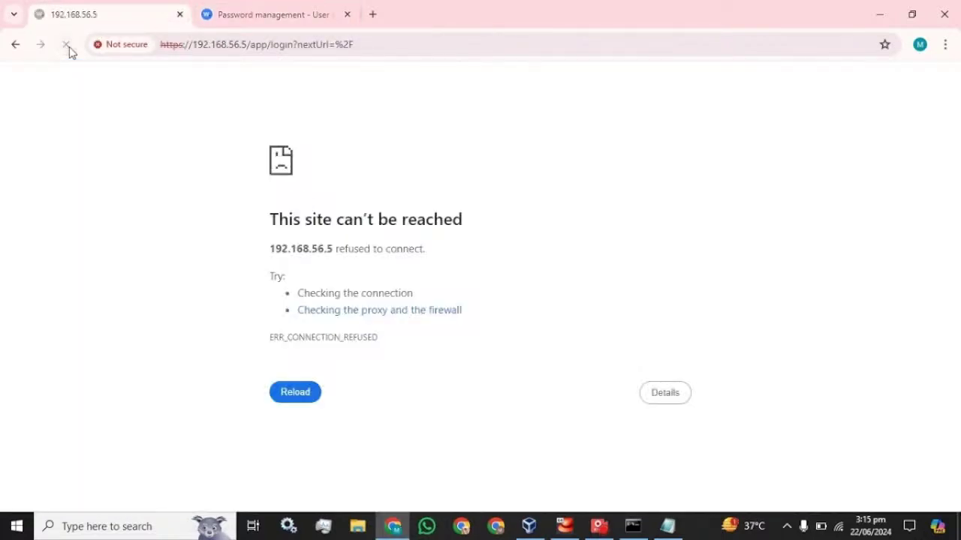
click(67, 45)
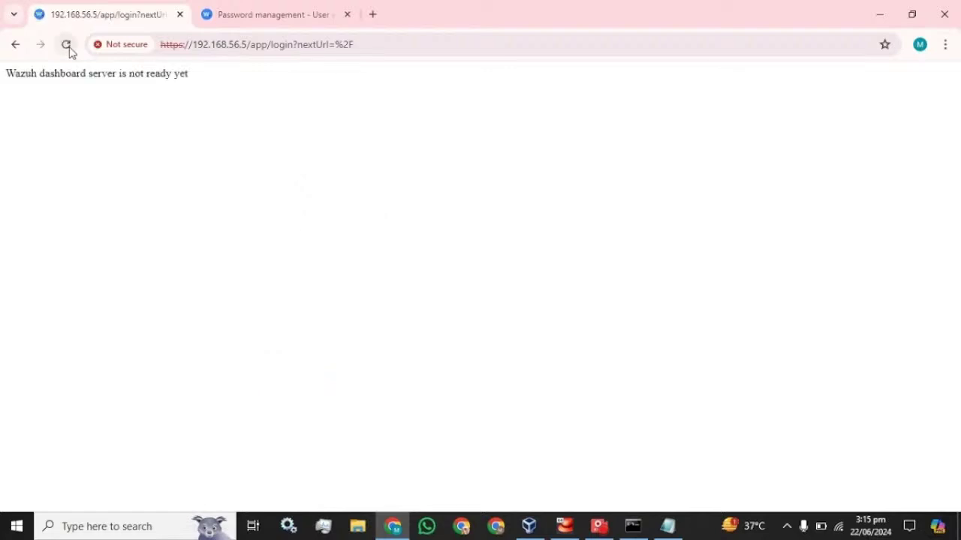
click(68, 47)
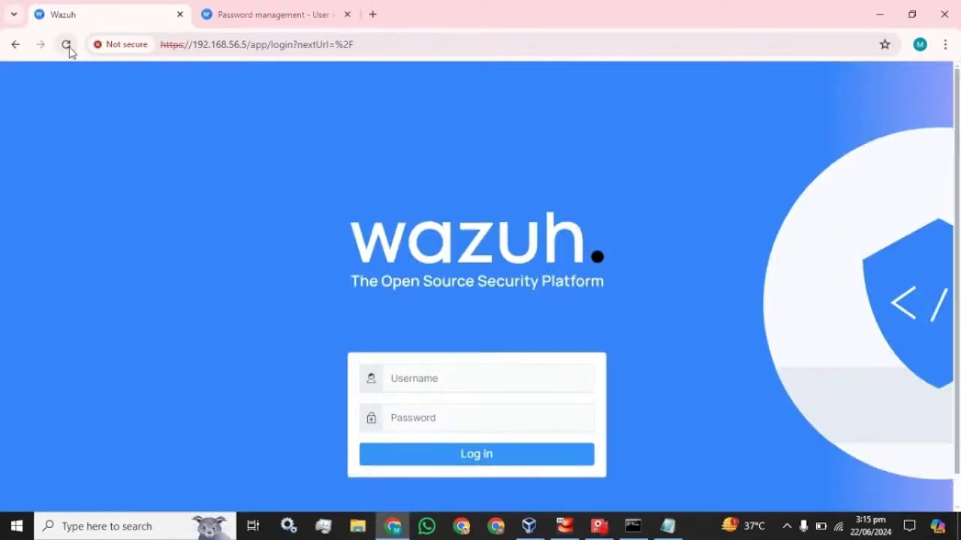
Enter admin as the username and clear the mistakenly typed password.
click(450, 378)
text(admin)
key(Tab)
text(admin)
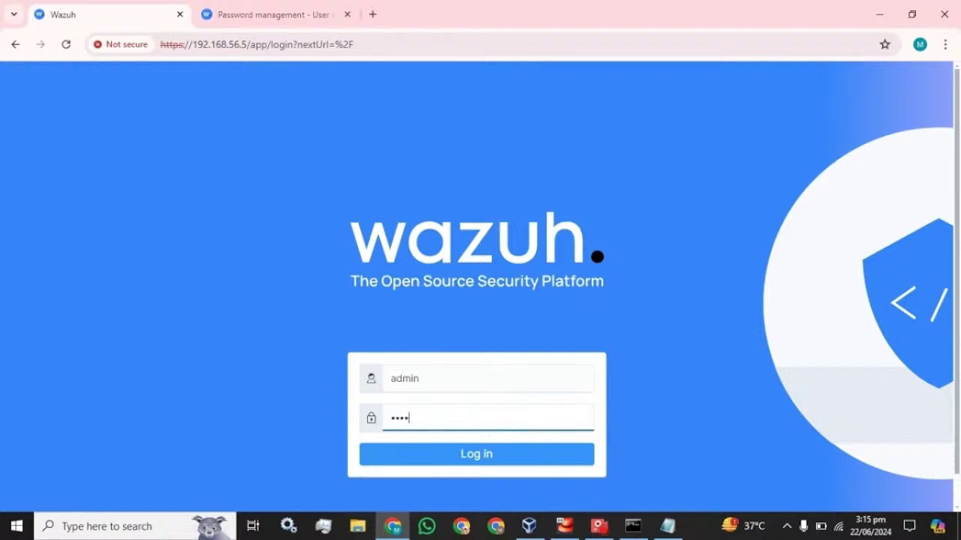
text(12345678)
key(ctrl+a)
key(BackSpace)
Append a period to the password in Notepad, copy it, and log in to Wazuh with it.
click(667, 526)
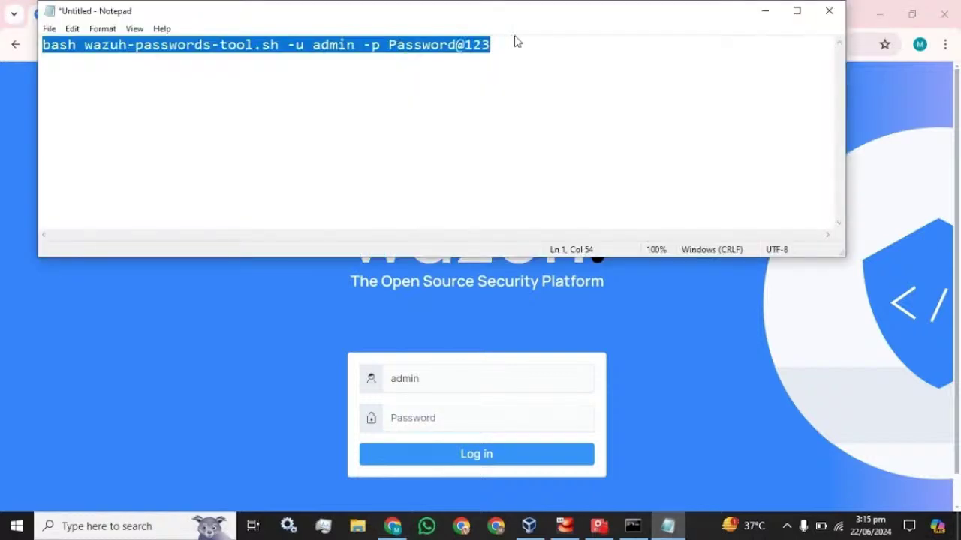
key(End)
text(.)
key(shift+Left)
key(shift+Left)
key(shift+Left)
key(shift+Left)
key(shift+Left)
key(shift+Left)
key(shift+Left)
key(shift+Left)
key(shift+Left)
key(shift+Left)
key(shift+Left)
key(shift+Left)
key(shift+Left)
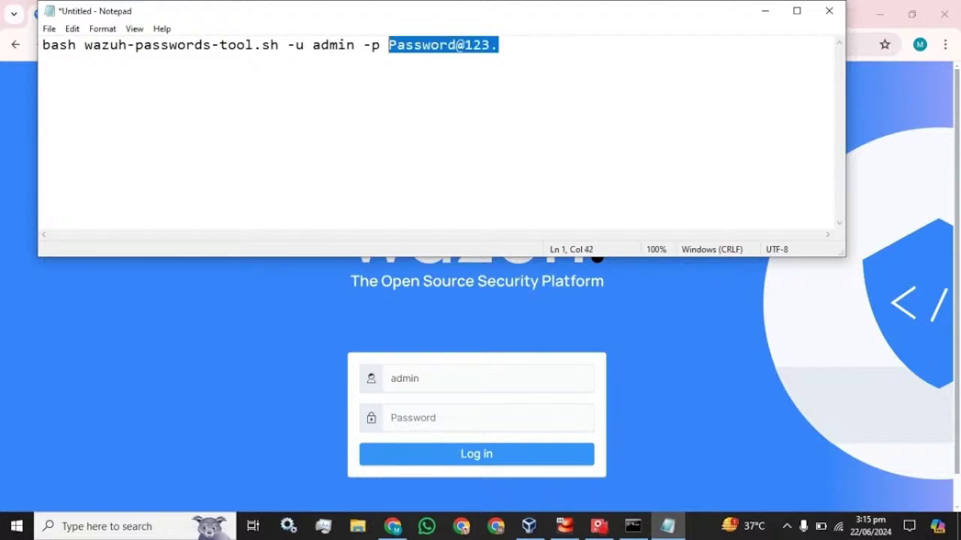
click(424, 417)
key(ctrl+v)
key(Return)
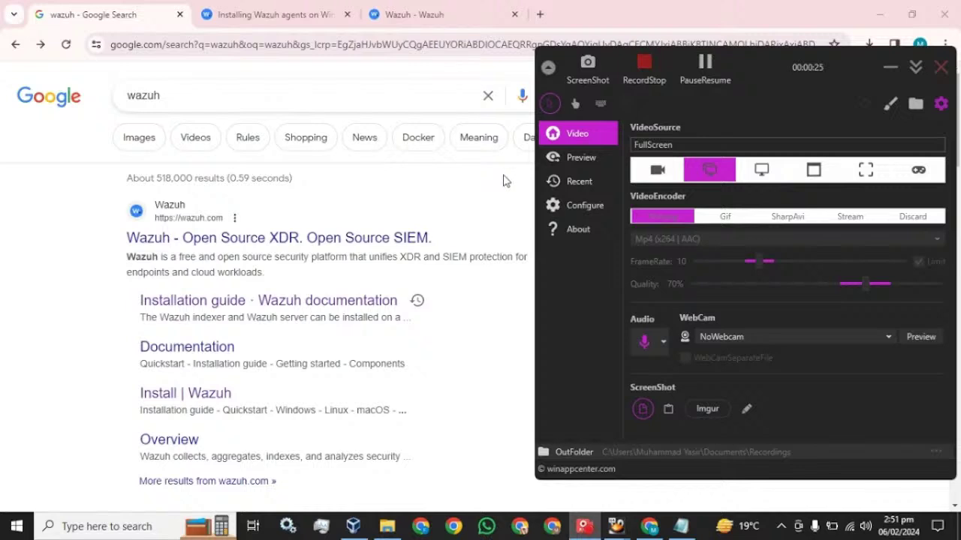
Open the Install | Wazuh result and scroll to the Single universal agent section.
click(30, 202)
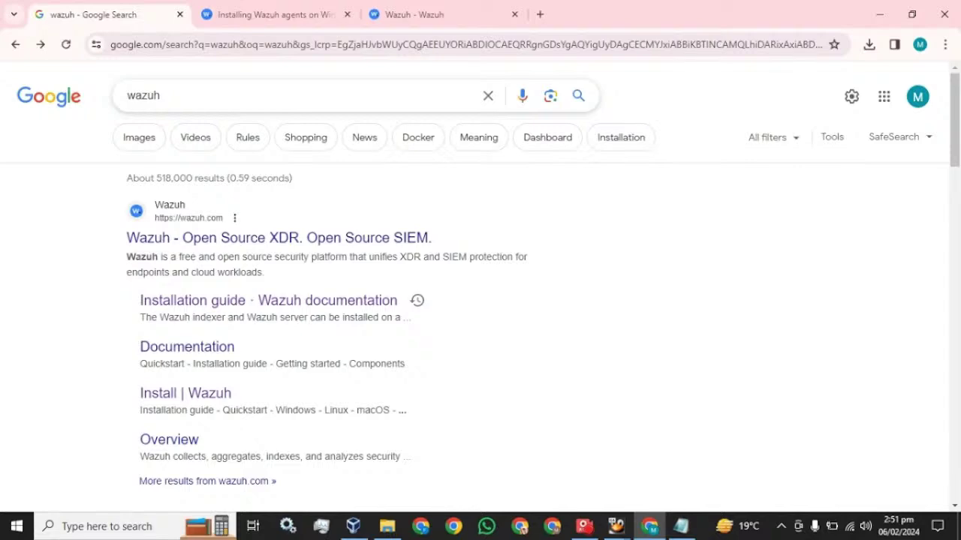
click(157, 401)
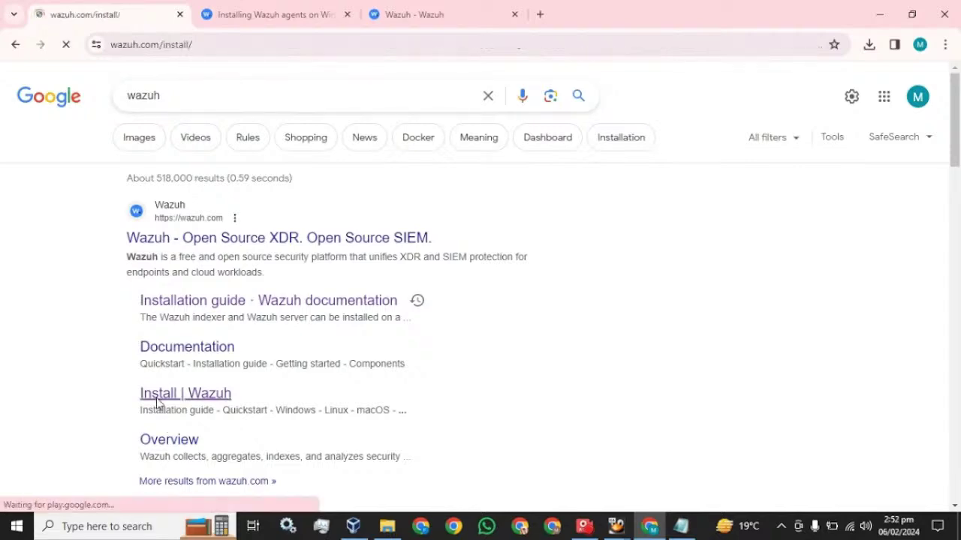
scroll(193, 375, down, 6)
scroll(189, 353, down, 5)
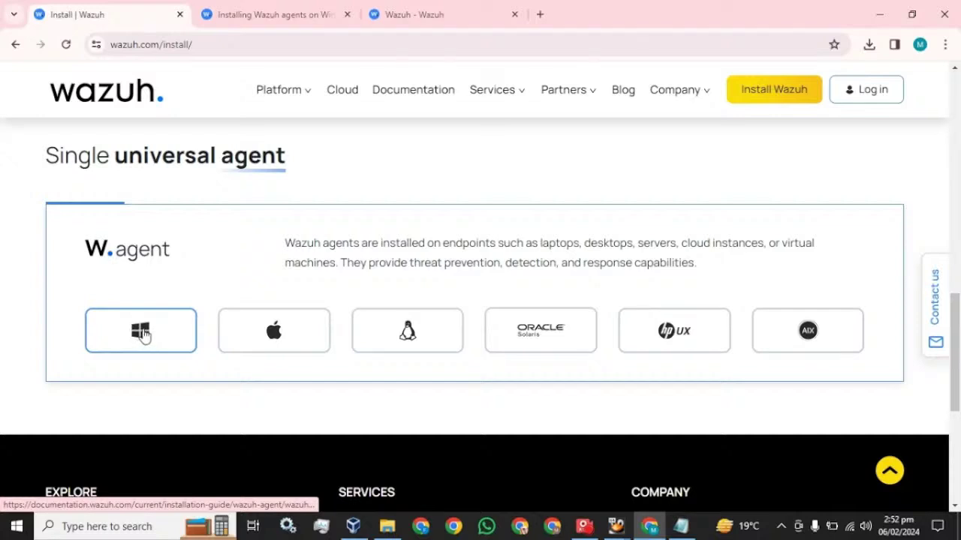
Download the Windows installer wazuh-agent-4.7.2-1.msi, run it and accept the license agreement.
click(144, 335)
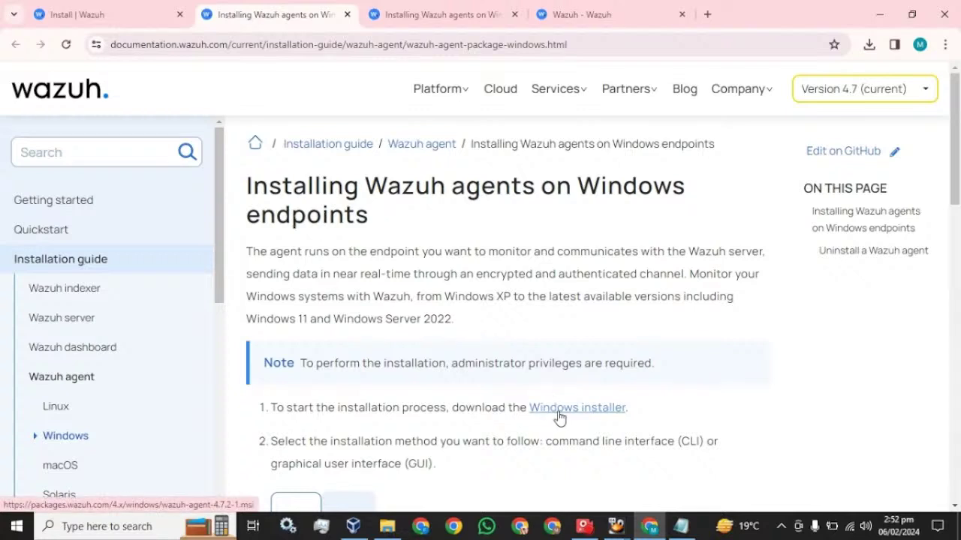
click(559, 416)
click(868, 45)
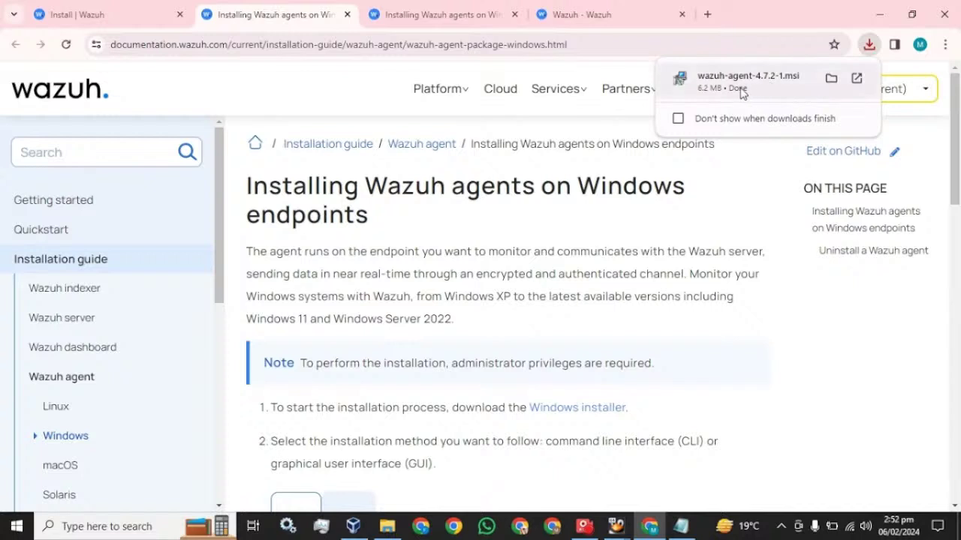
click(719, 88)
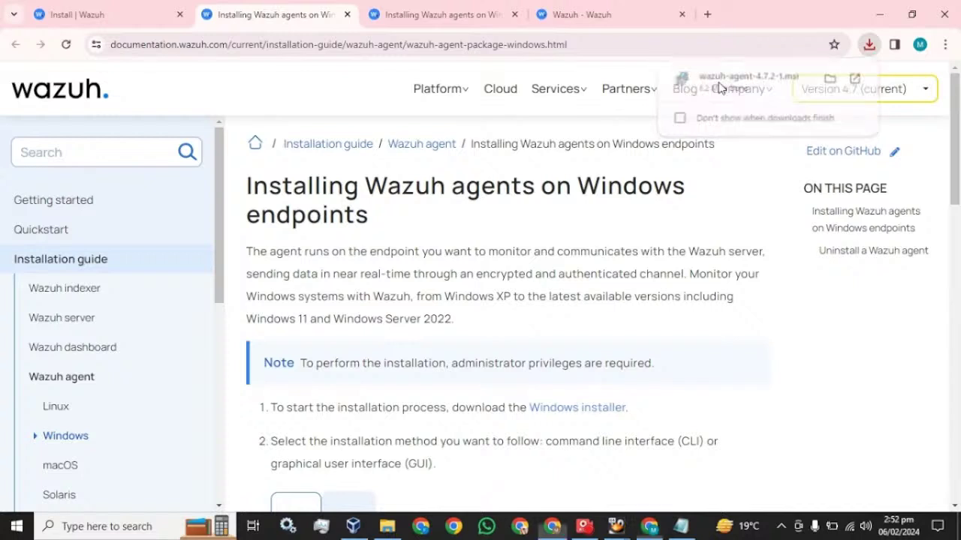
click(329, 315)
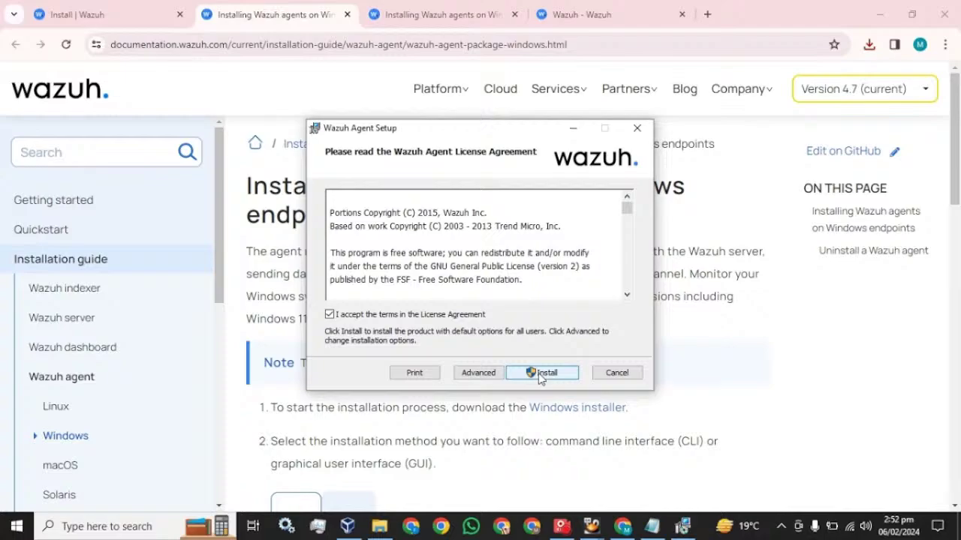
Install the Wazuh agent, approving the administrator prompt, and finish the setup wizard.
click(540, 375)
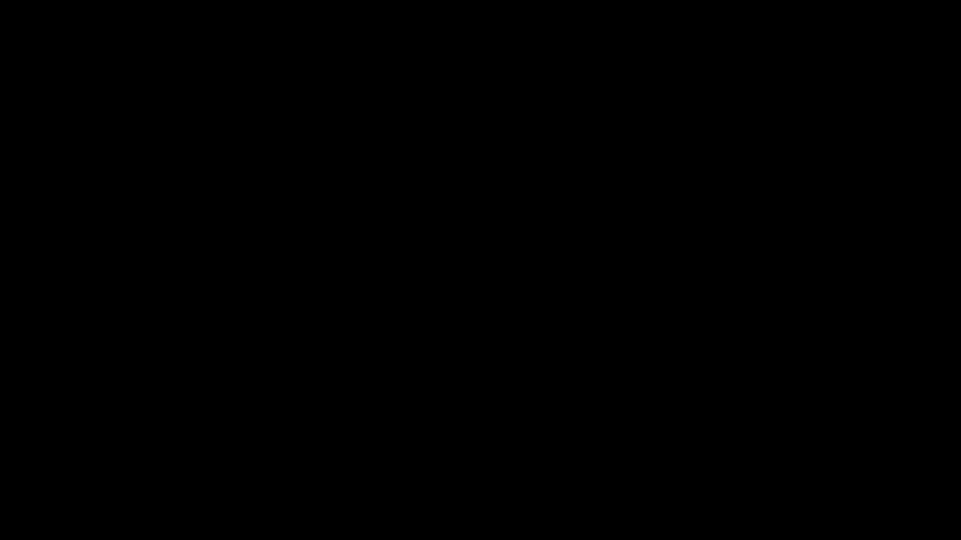
click(444, 360)
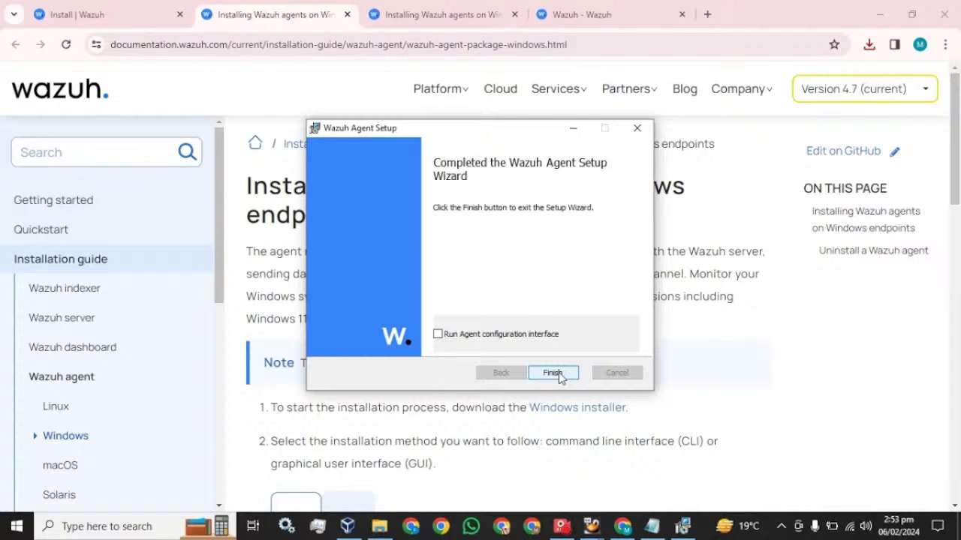
click(552, 373)
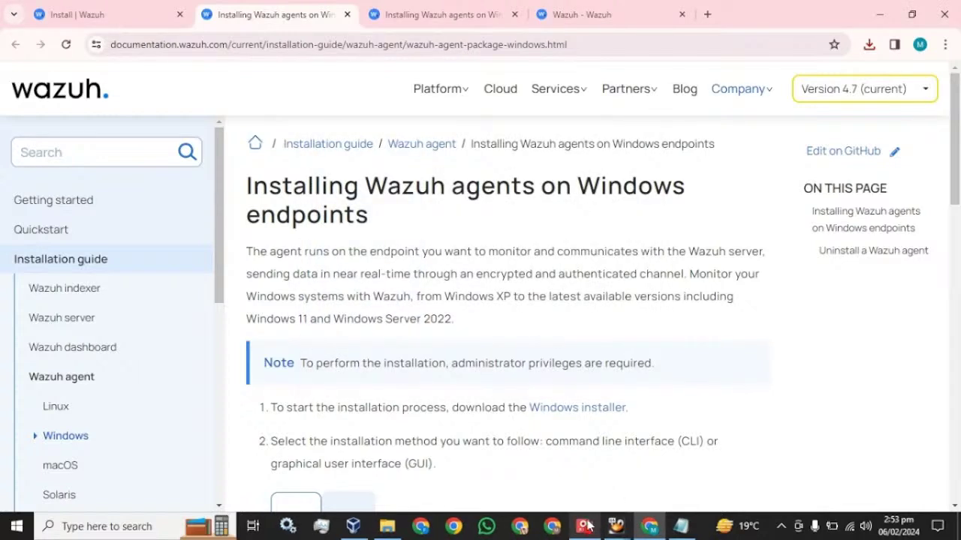
click(586, 526)
Browse to C:\Program Files (x86)\ossec-agent and launch win32ui to open the Wazuh Agent Manager.
click(705, 67)
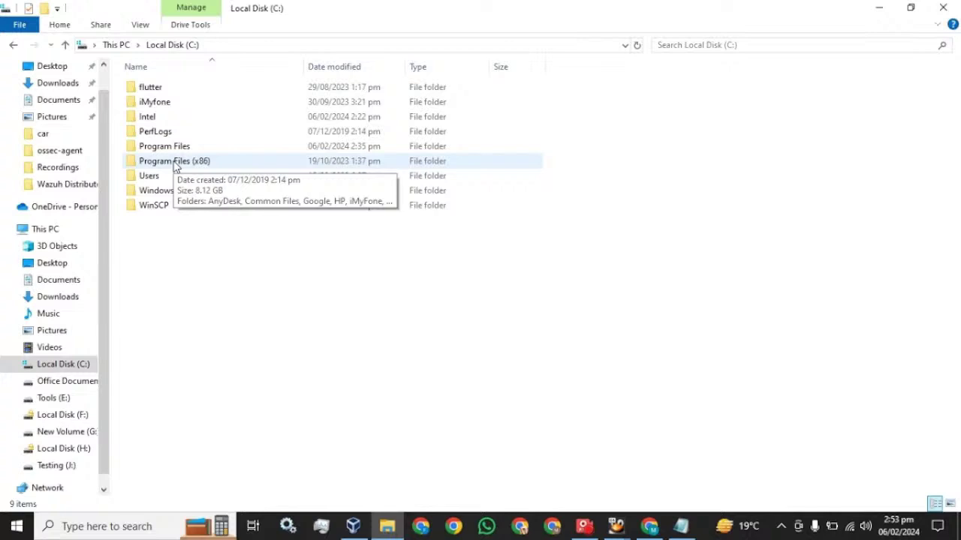
double_click(174, 162)
mouse_move(157, 332)
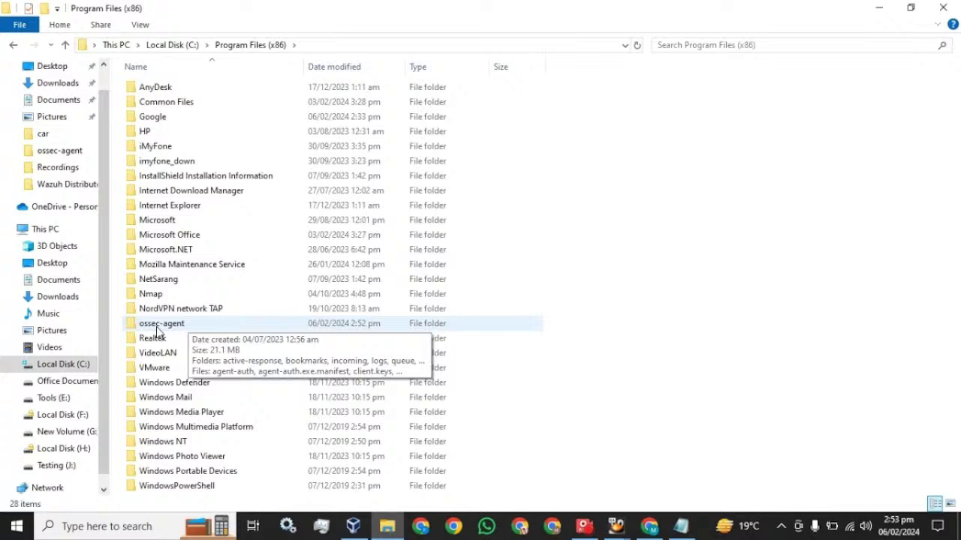
double_click(156, 328)
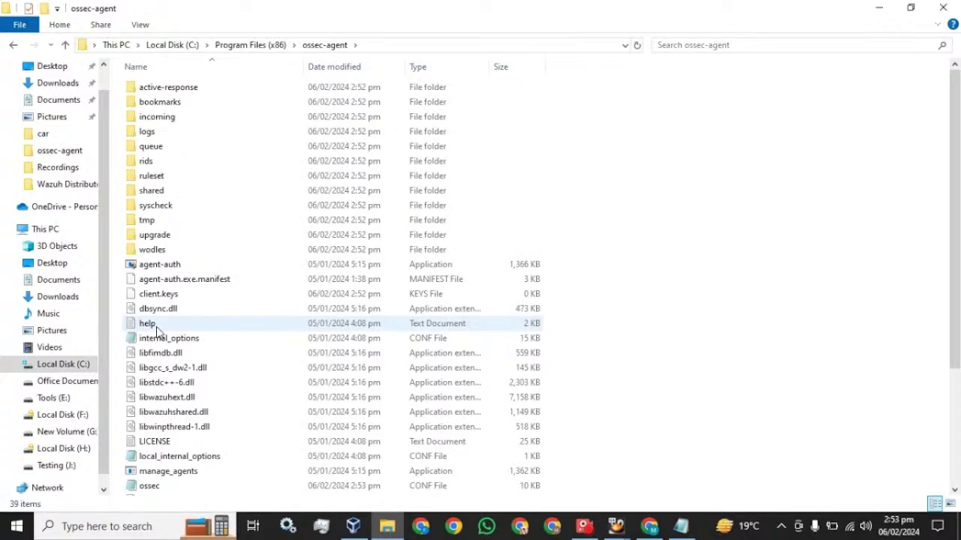
scroll(157, 331, down, 4)
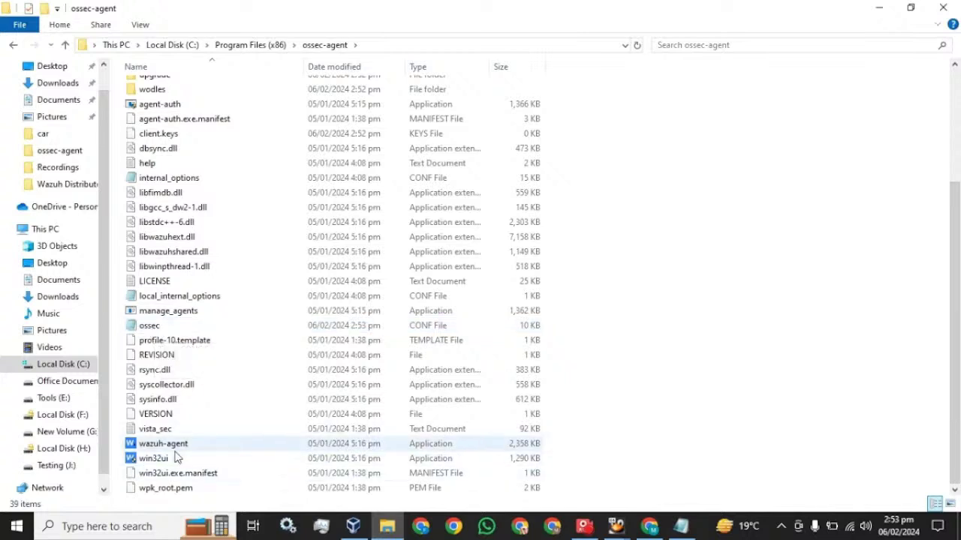
click(159, 459)
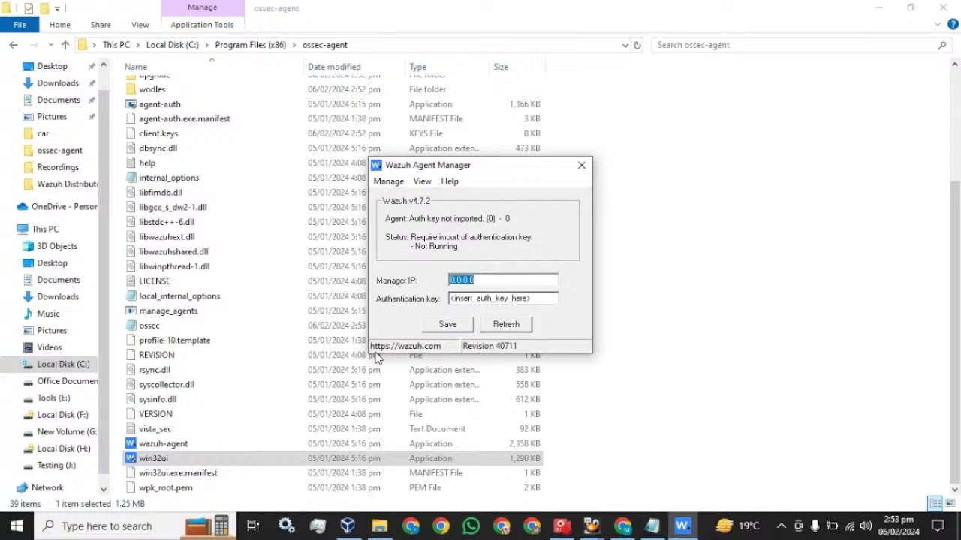
Save manager IP 192.168.99.5, start the agent until it reads Running, and close the manager.
text(192.168.99.5)
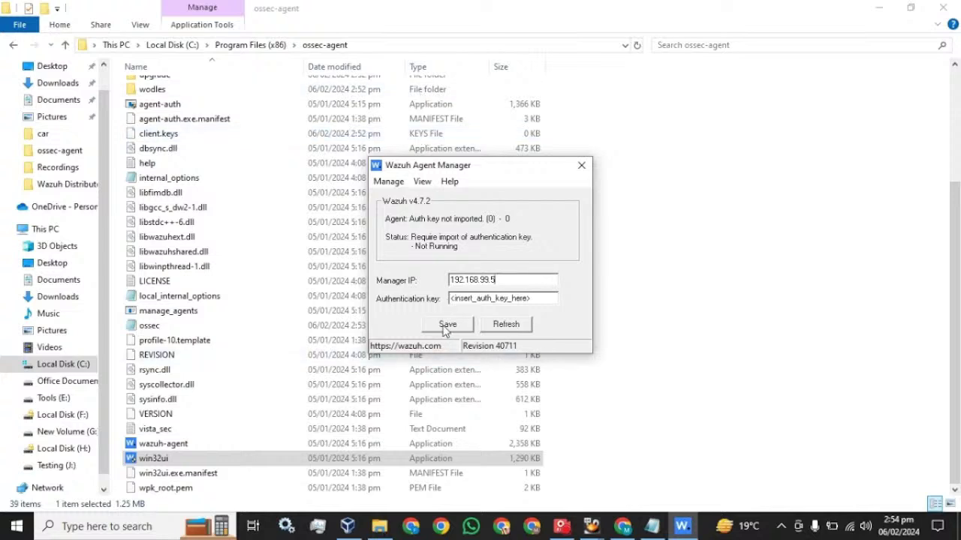
click(446, 326)
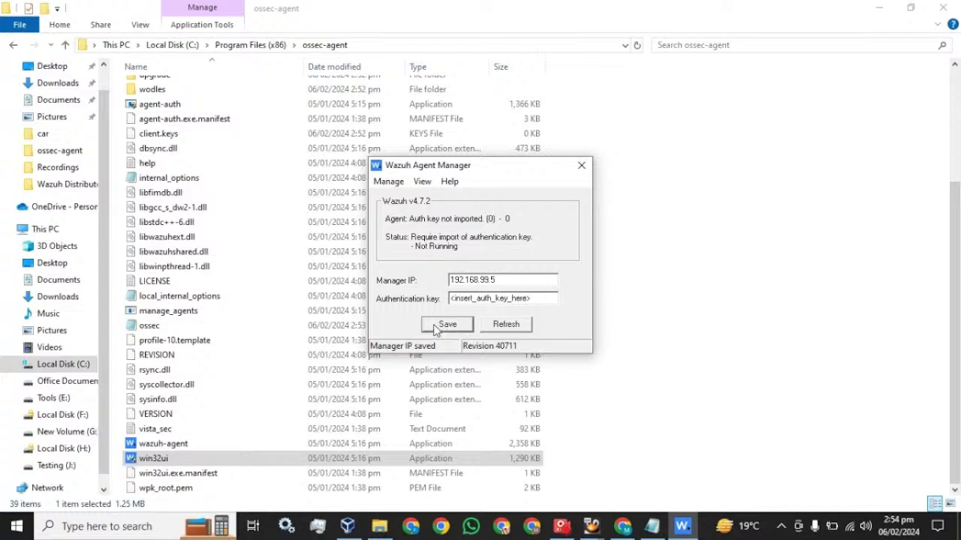
click(389, 183)
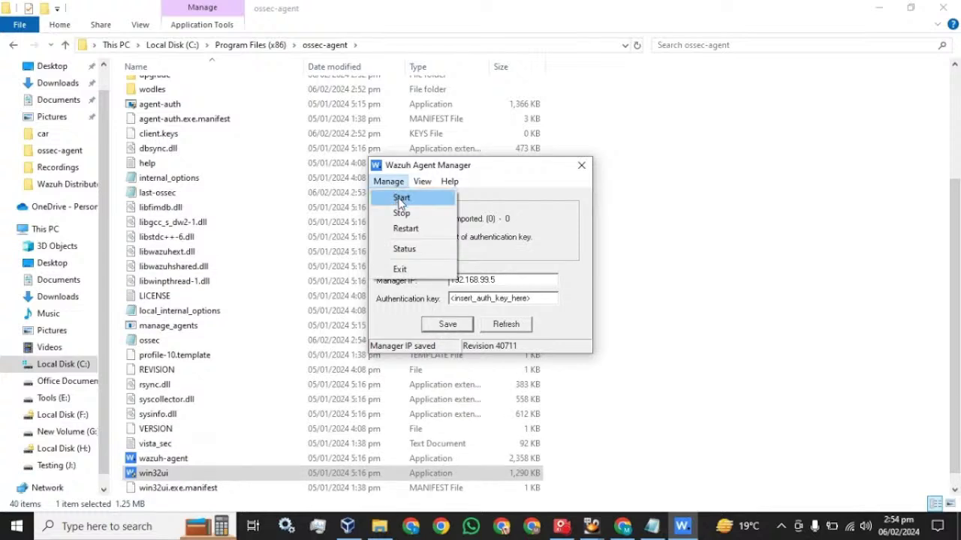
click(401, 197)
click(499, 300)
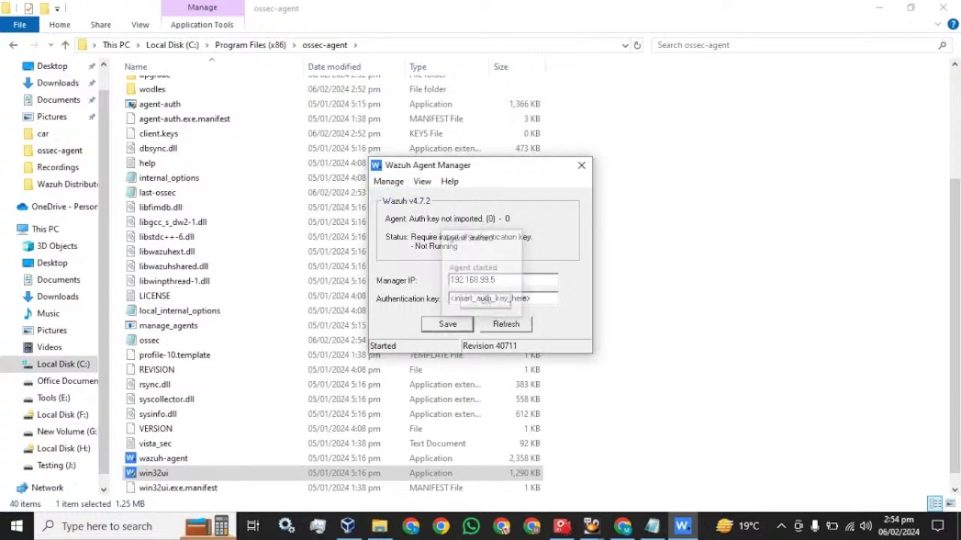
click(505, 325)
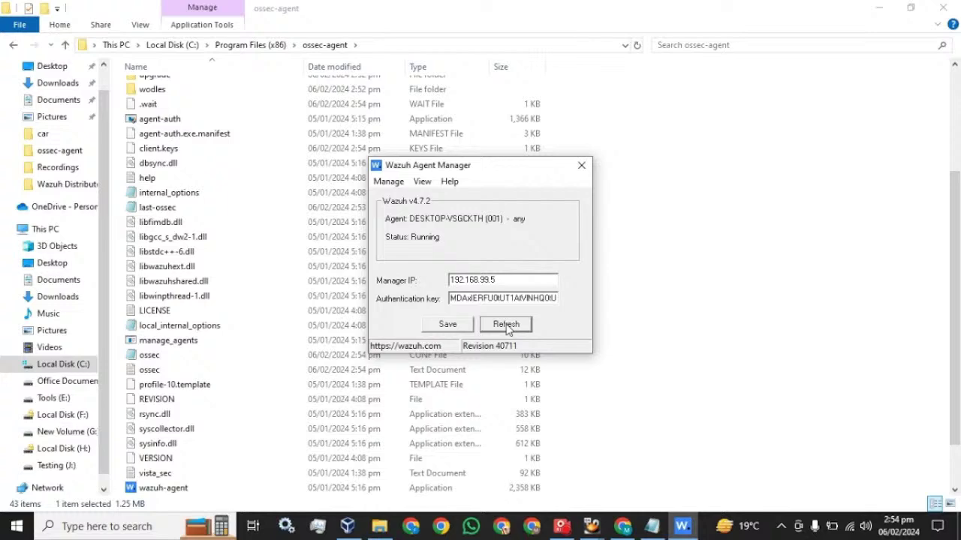
click(581, 165)
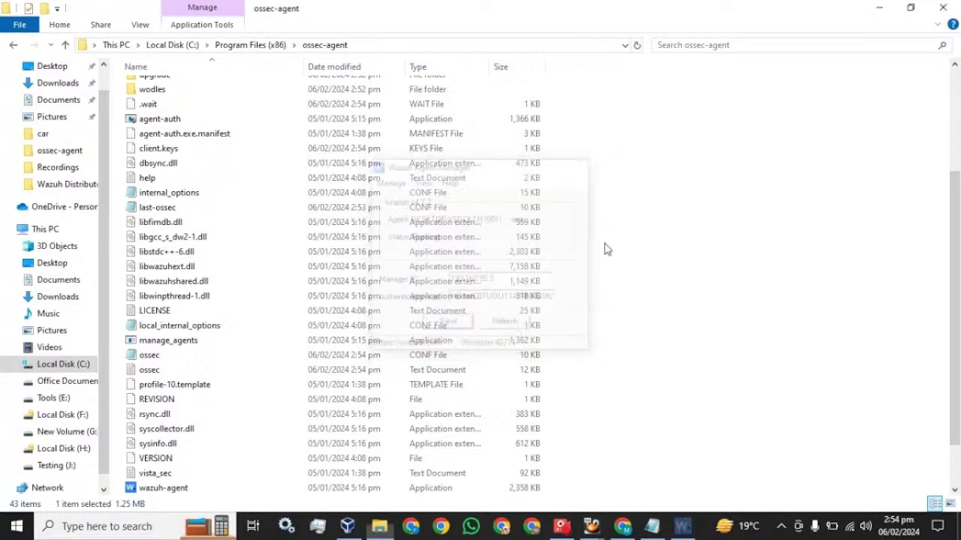
click(622, 526)
Reload the Wazuh overview until it counts one total agent that has never connected.
click(609, 15)
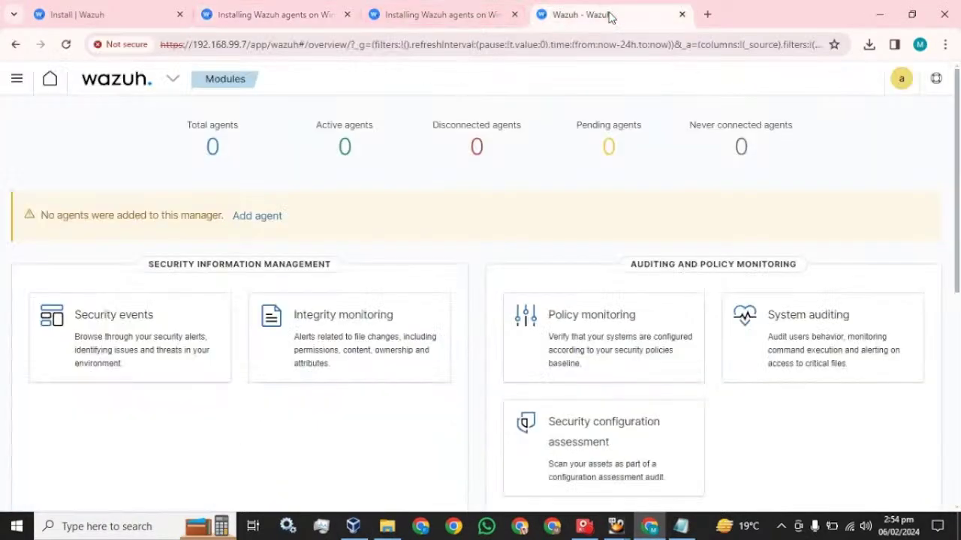
drag(192, 45, 247, 45)
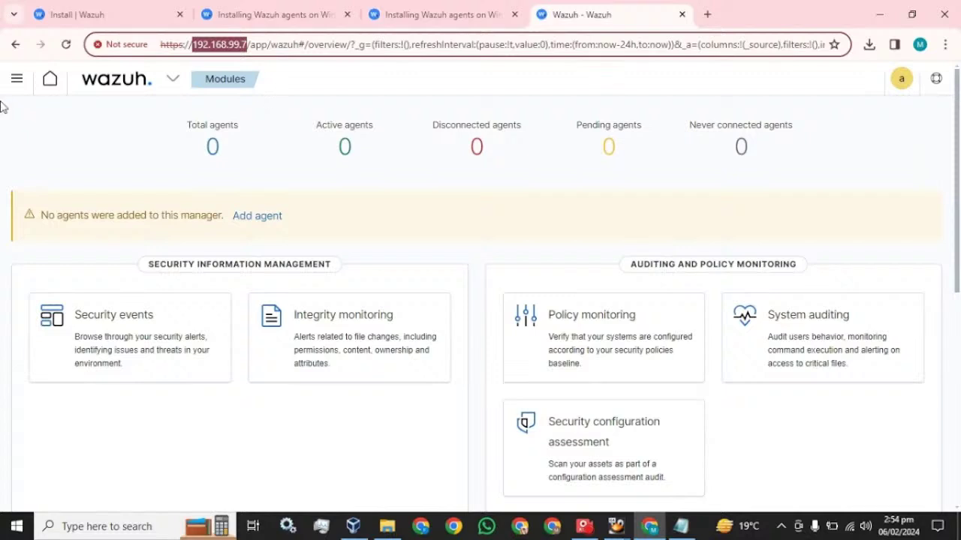
click(67, 45)
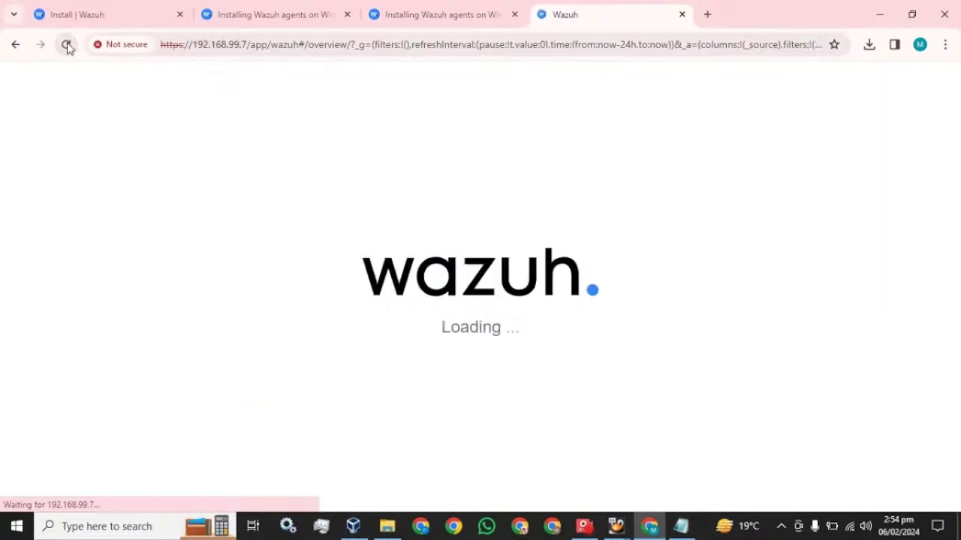
click(679, 529)
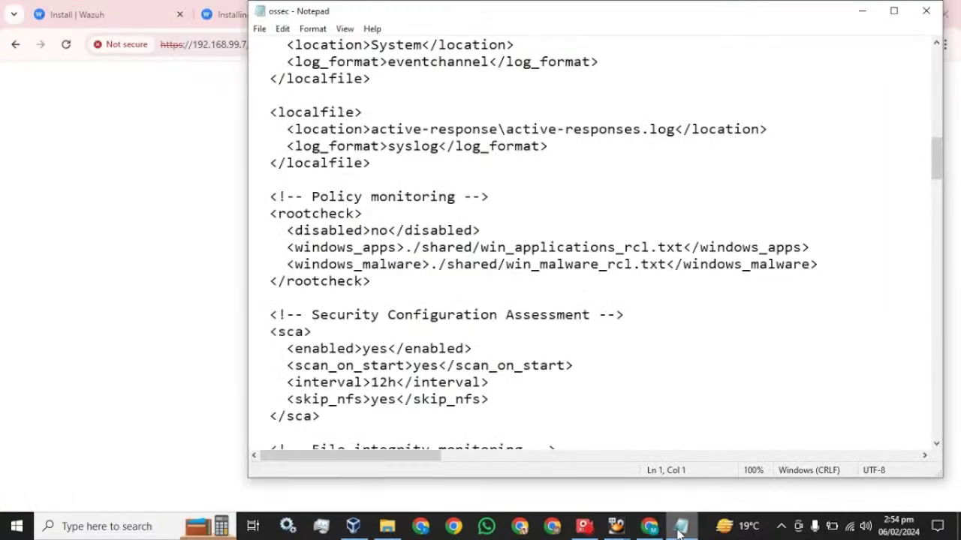
click(938, 10)
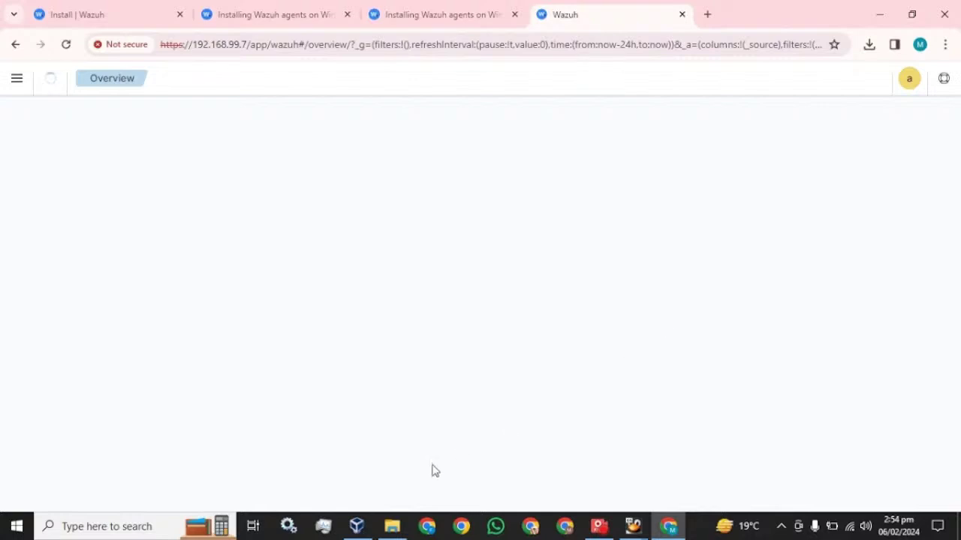
click(392, 526)
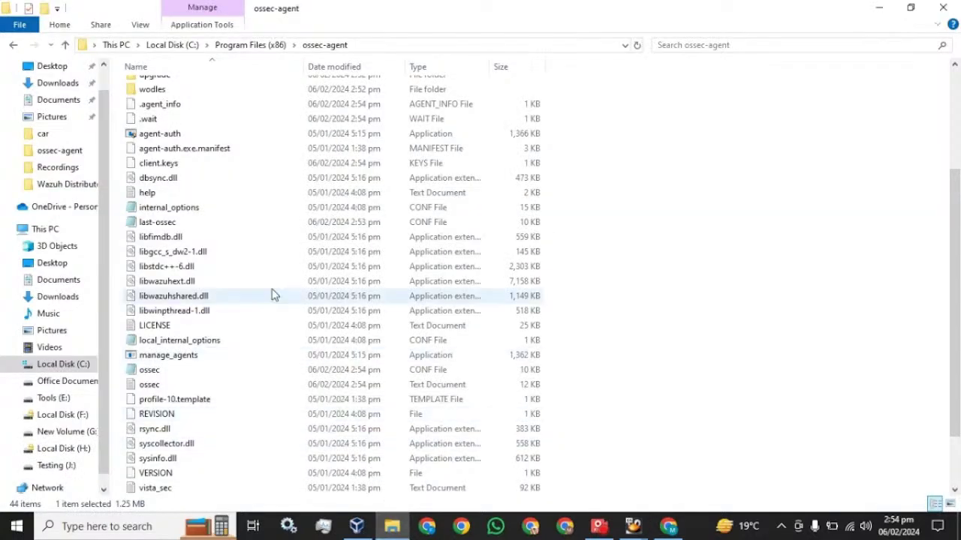
scroll(251, 282, down, 2)
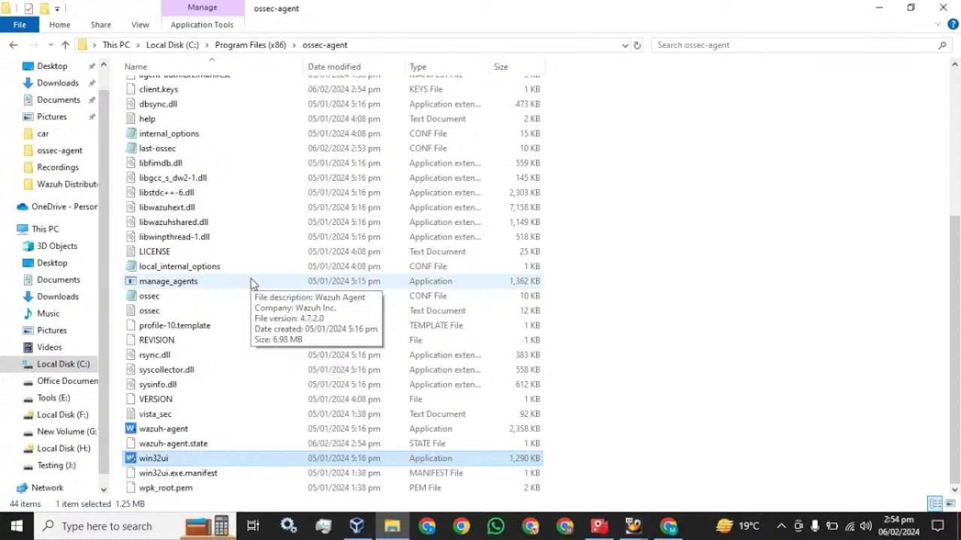
click(667, 527)
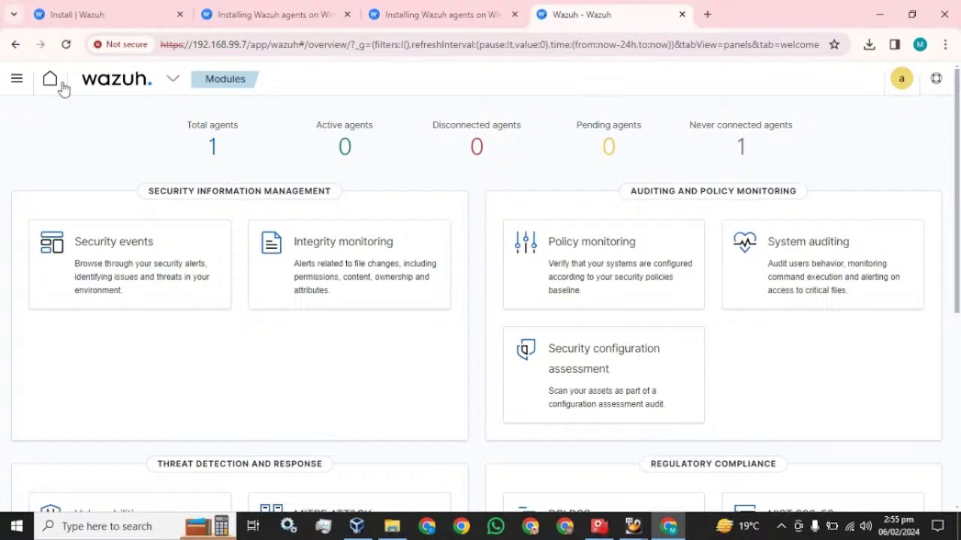
click(66, 45)
View the never-connected agent list, then return to the Wazuh modules overview and reload it.
click(740, 147)
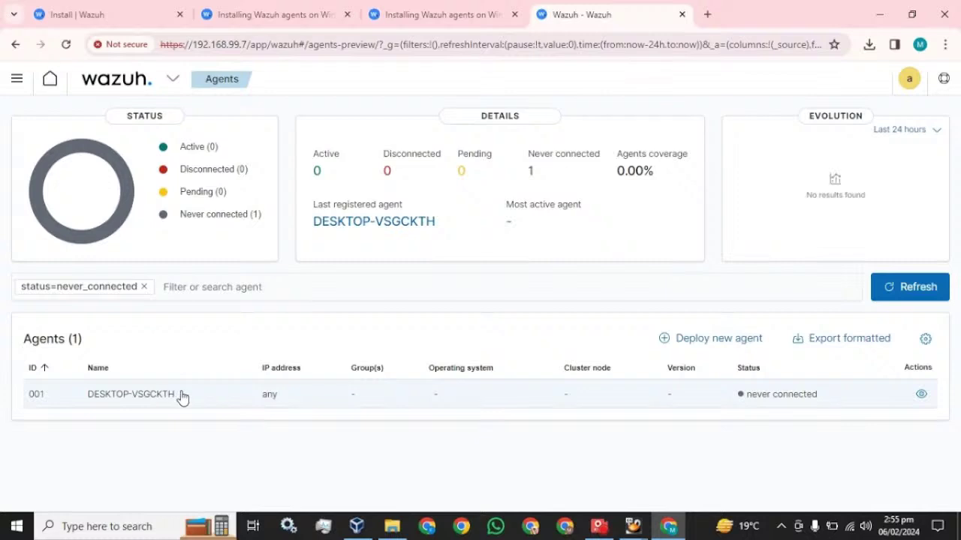
click(16, 45)
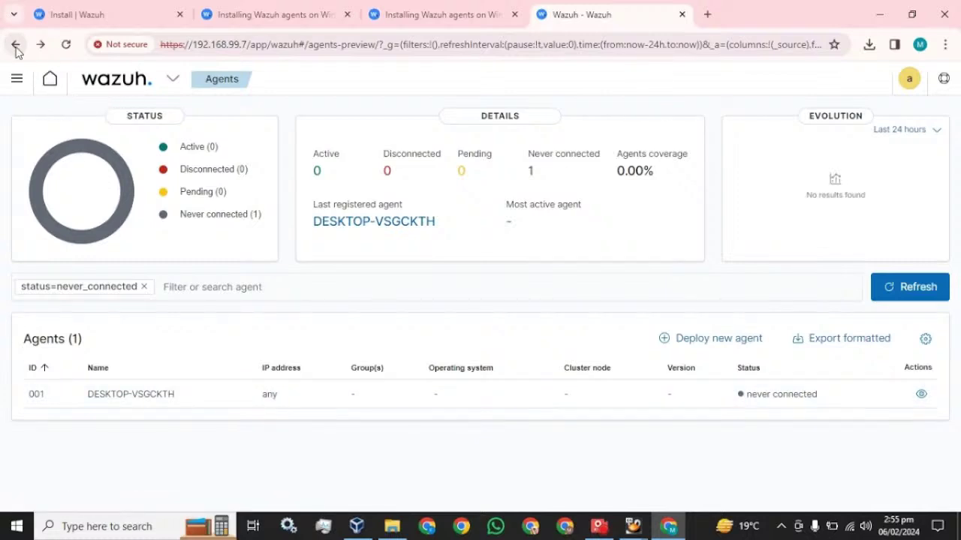
click(137, 87)
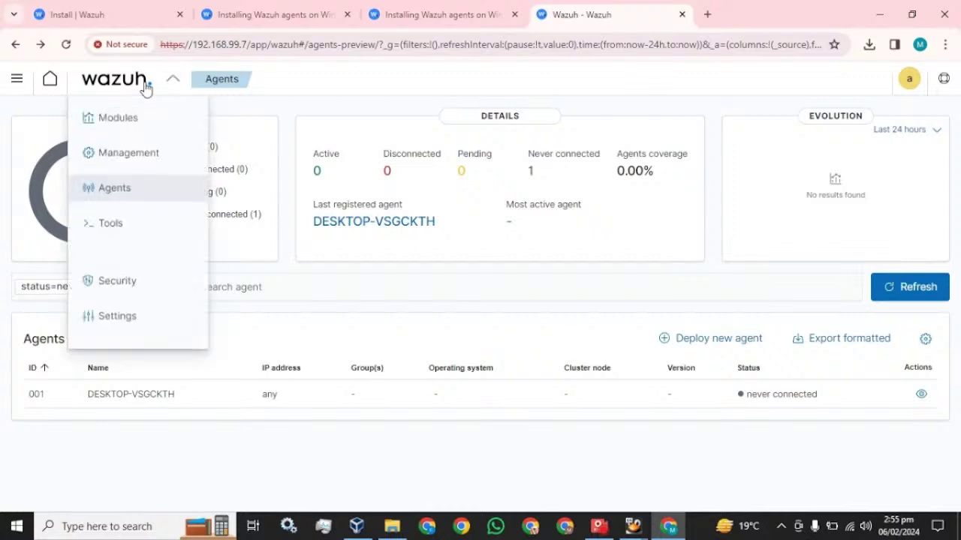
mouse_move(130, 118)
click(18, 79)
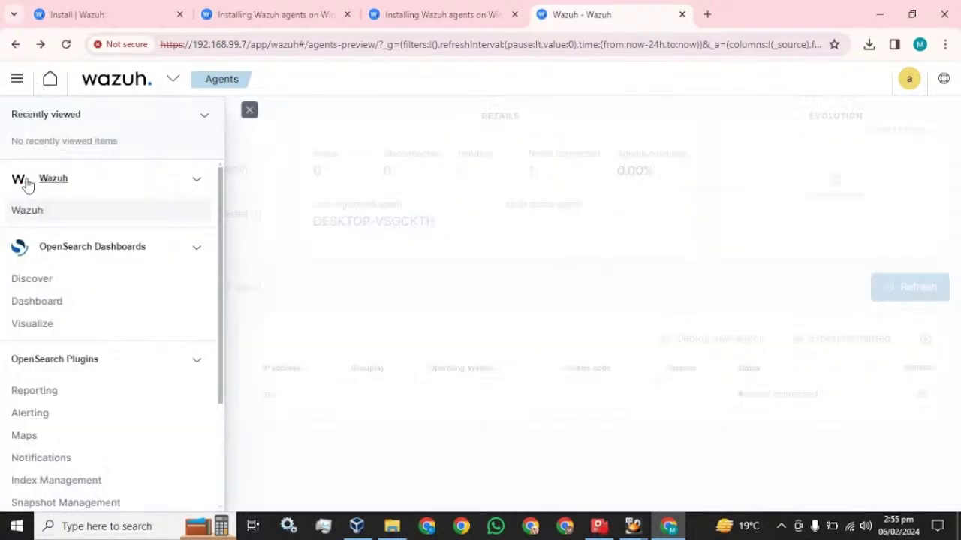
click(45, 183)
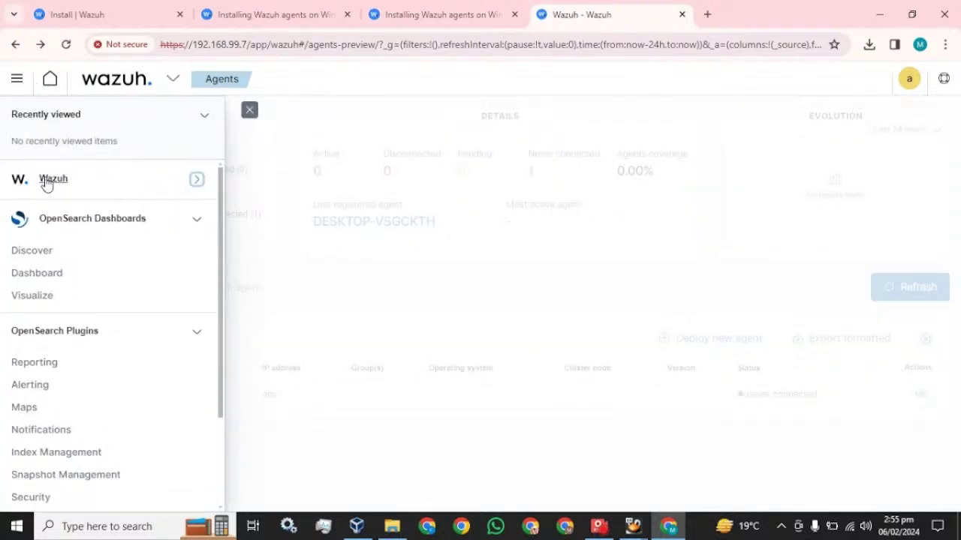
click(46, 185)
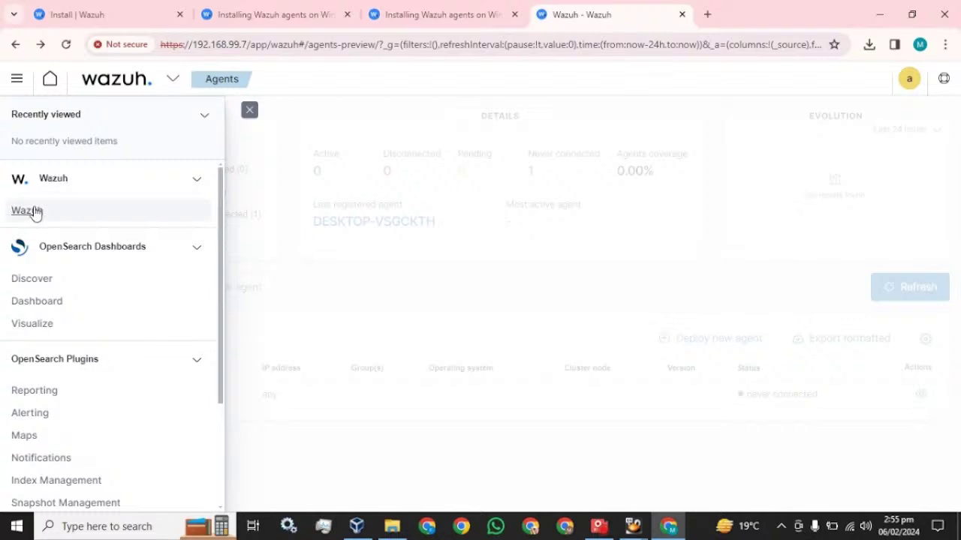
click(34, 210)
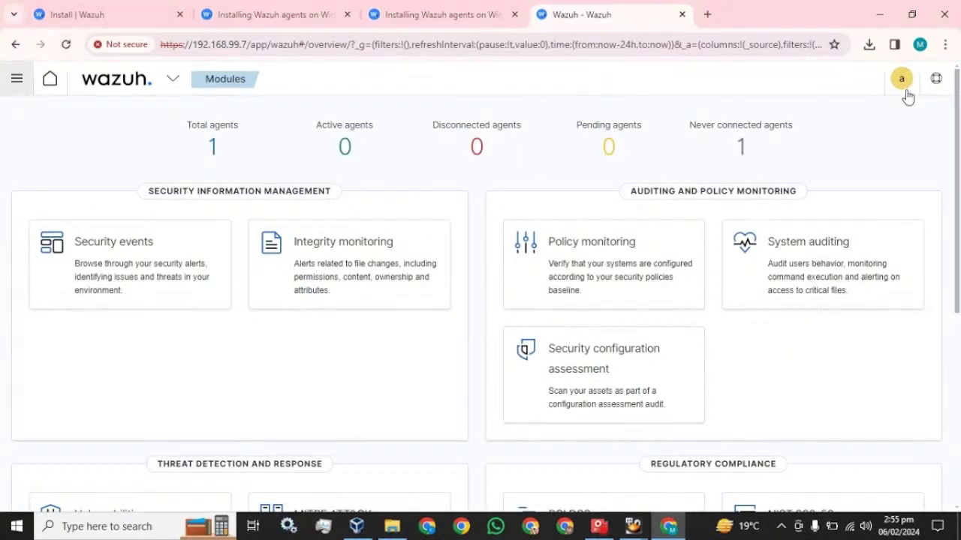
click(66, 45)
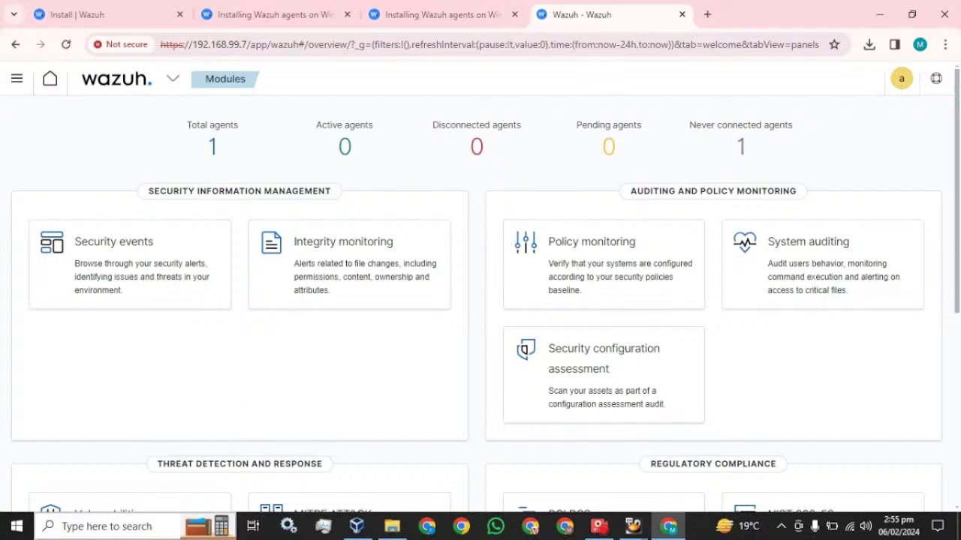
click(146, 527)
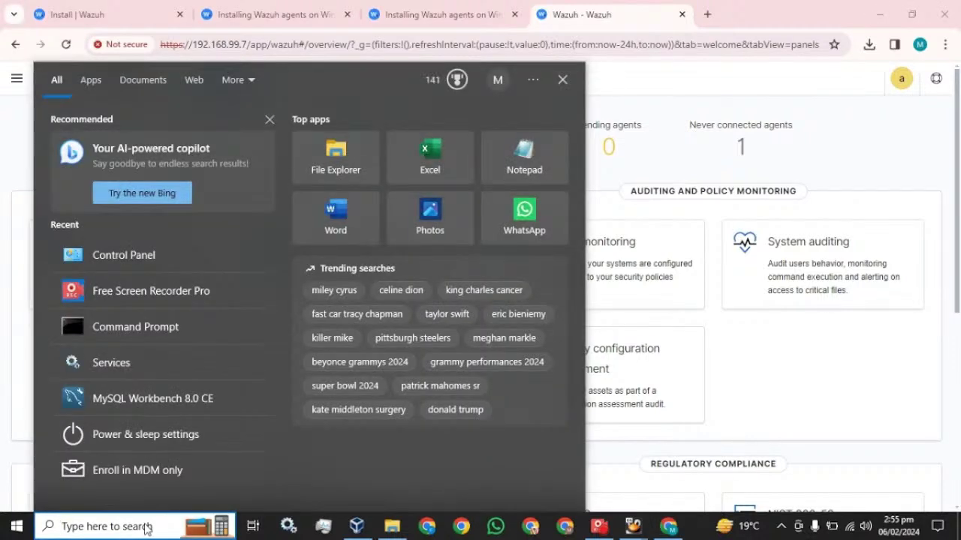
Check ossec.conf in Notepad for manager address 192.168.99.5 and port 1514, then close it.
click(282, 15)
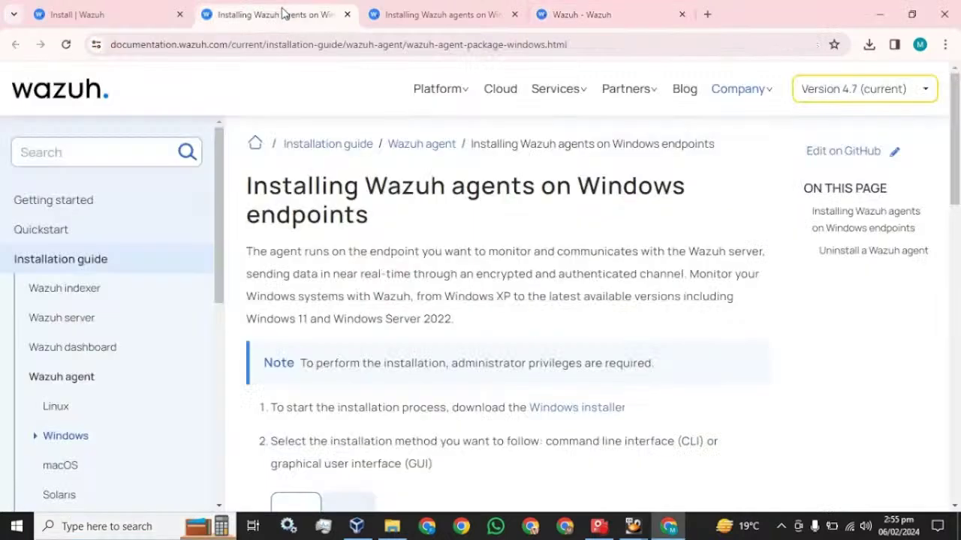
click(391, 526)
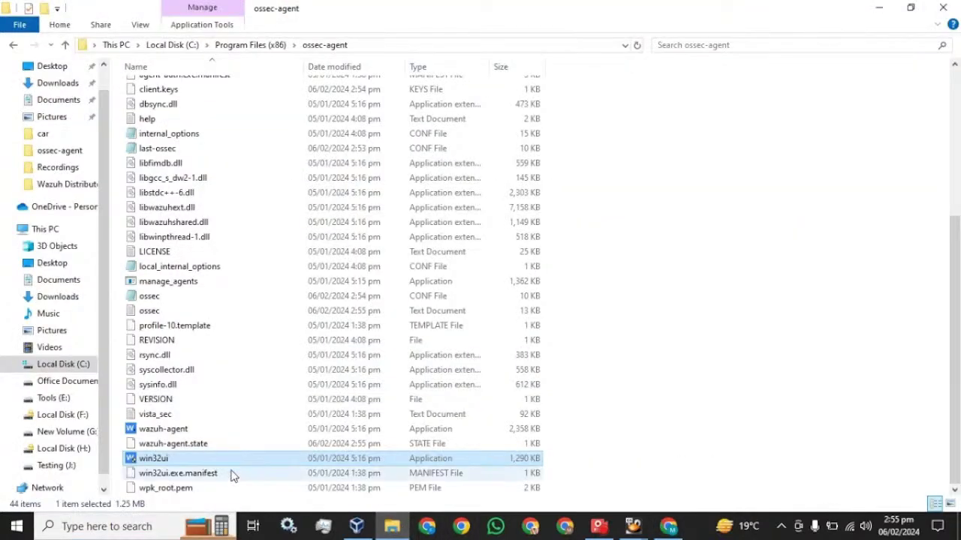
double_click(149, 298)
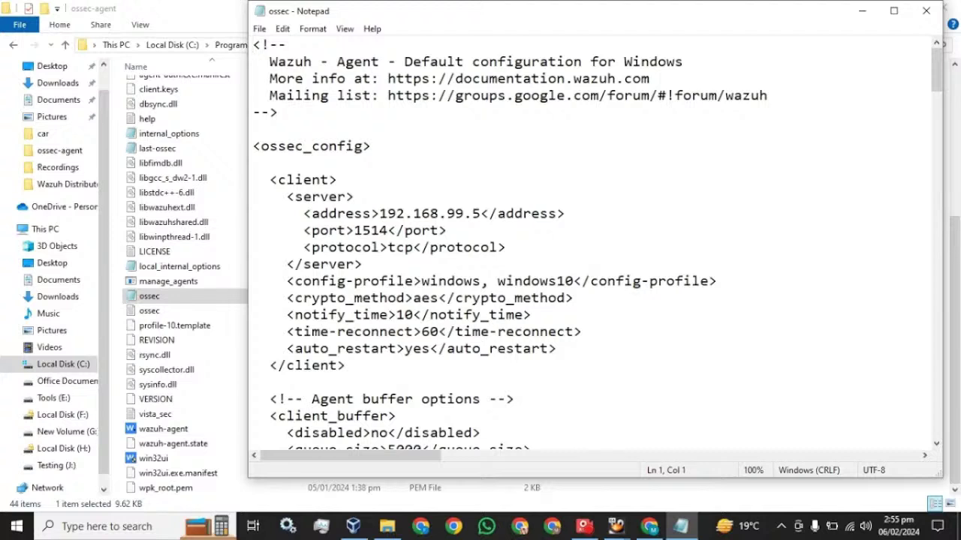
click(481, 213)
drag(380, 214, 472, 213)
scroll(592, 240, down, 3)
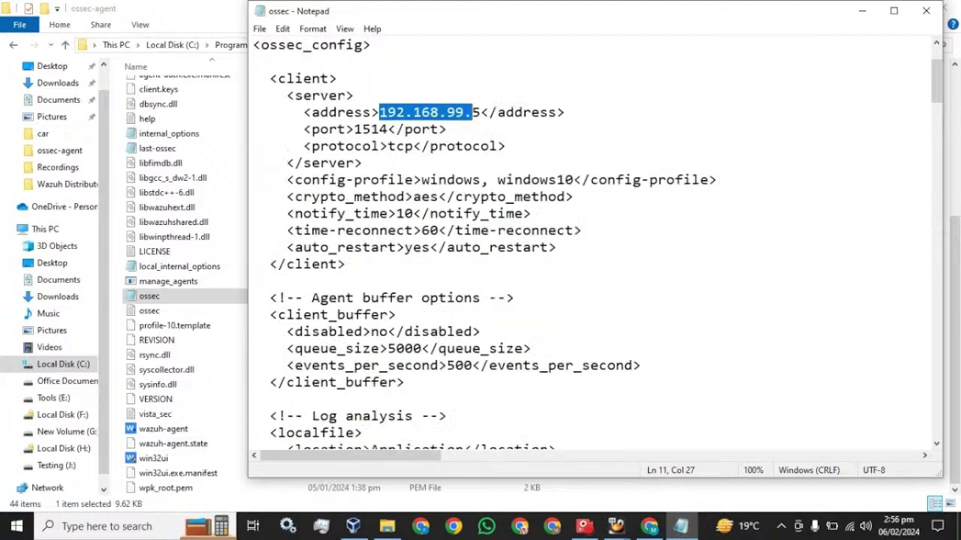
click(926, 10)
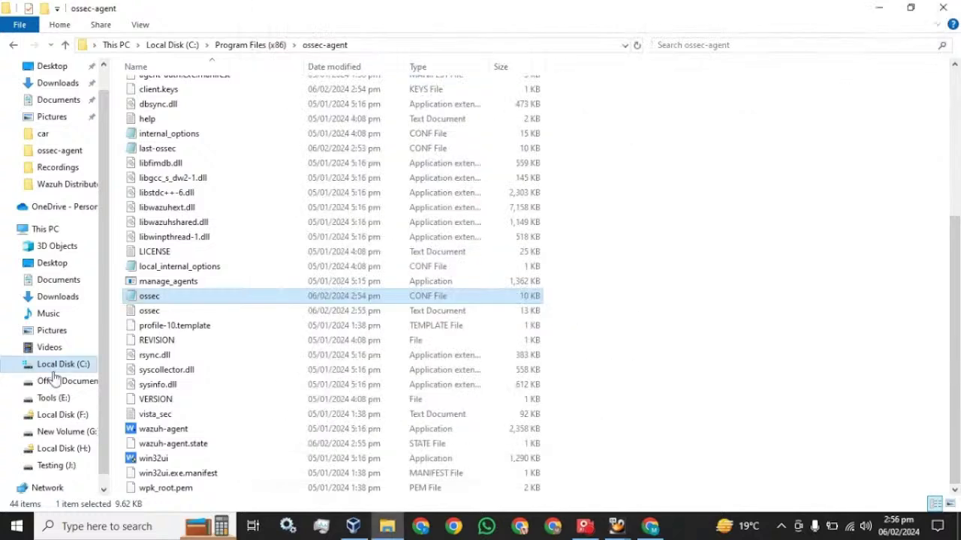
click(154, 458)
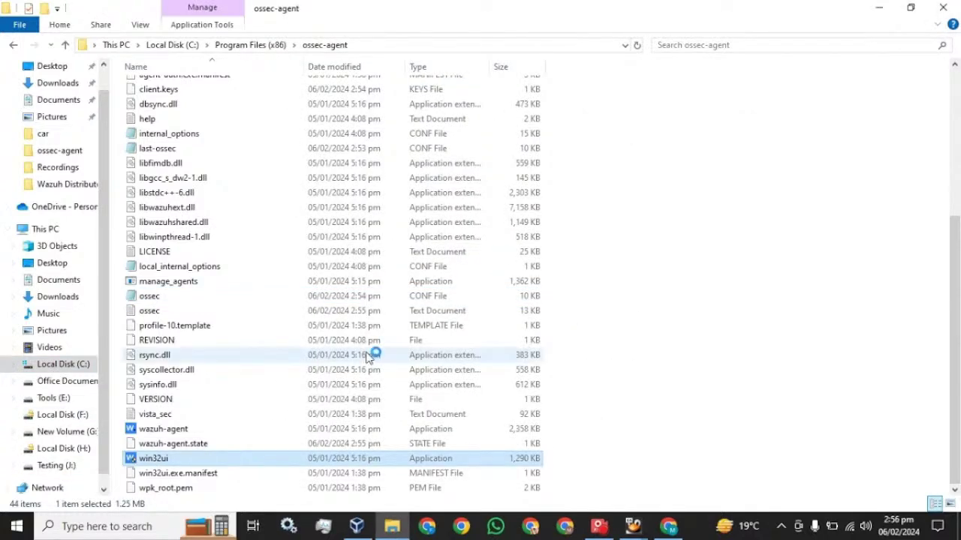
Restart the agent in Wazuh Agent Manager, confirm it is Running, and close the manager.
click(383, 183)
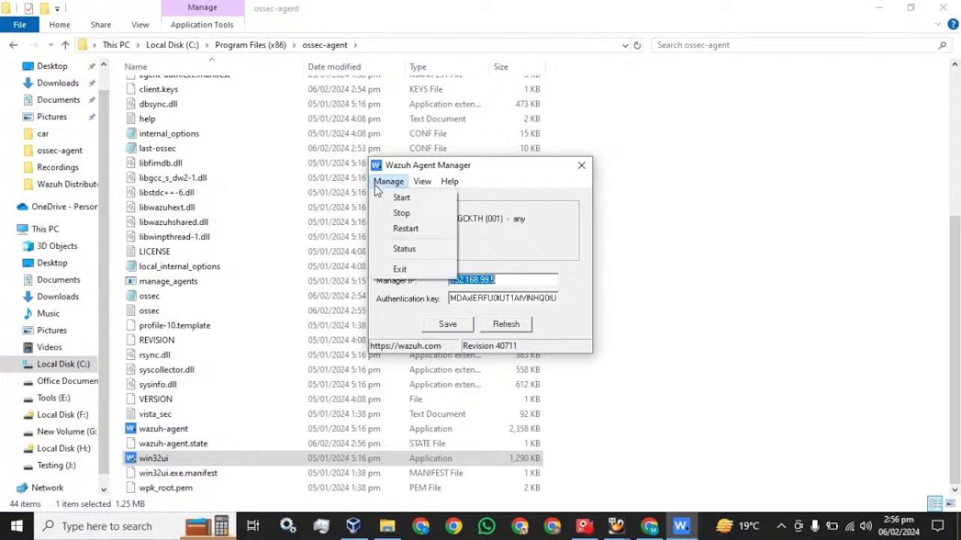
click(400, 228)
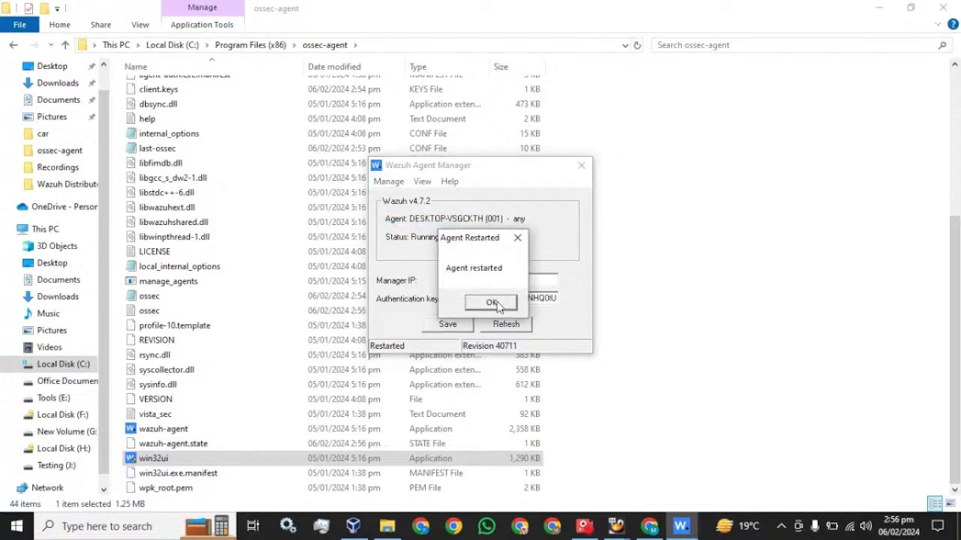
click(495, 303)
click(497, 329)
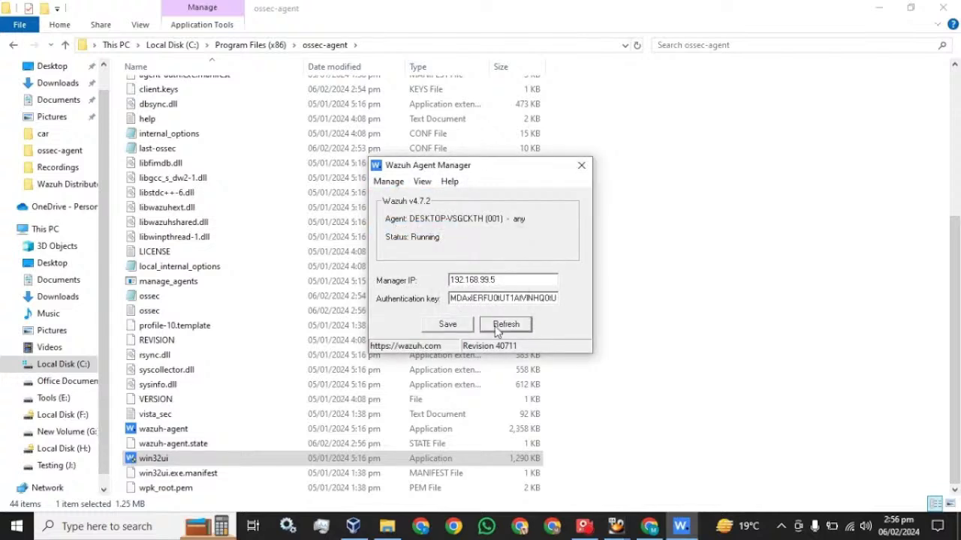
click(456, 329)
click(582, 166)
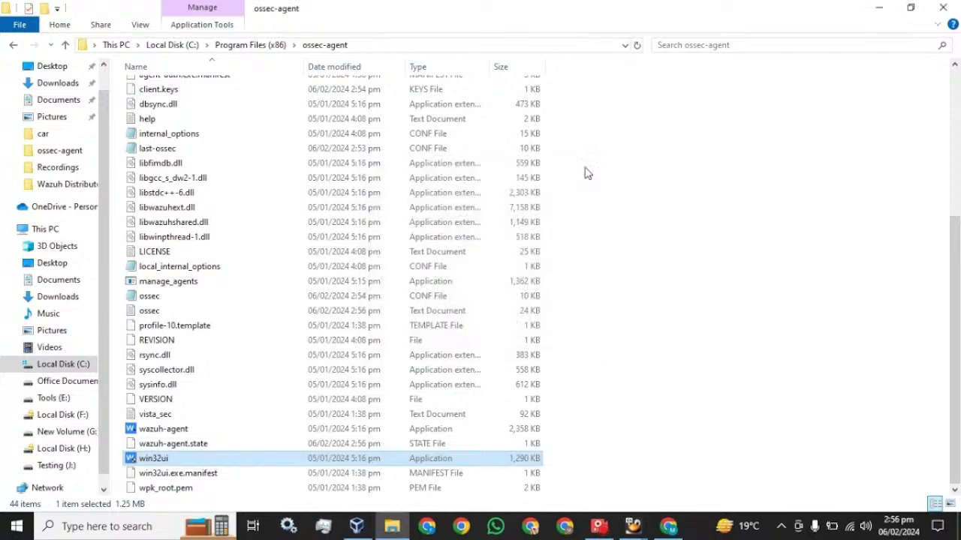
Reload the Wazuh dashboard, review the never-connected agents, and reload the modules overview again.
click(668, 527)
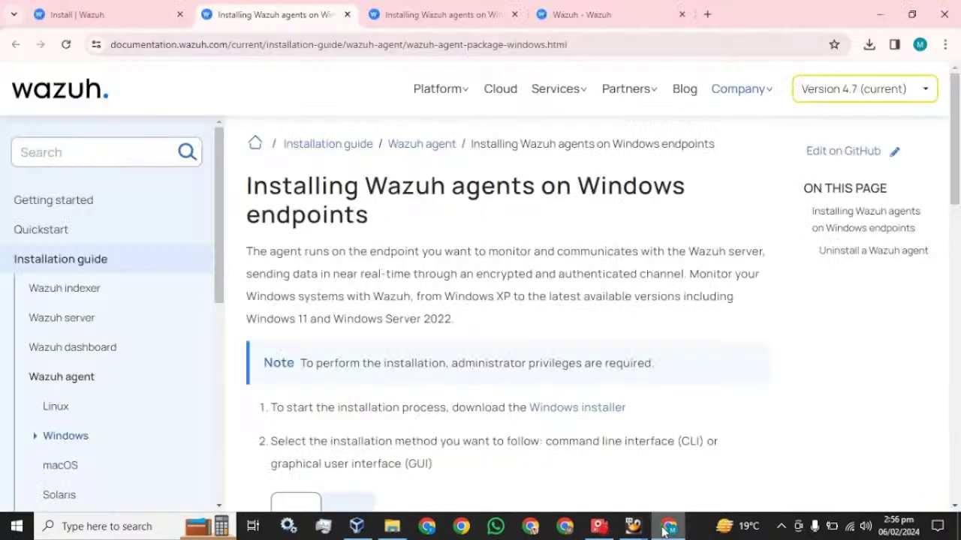
click(592, 12)
click(66, 44)
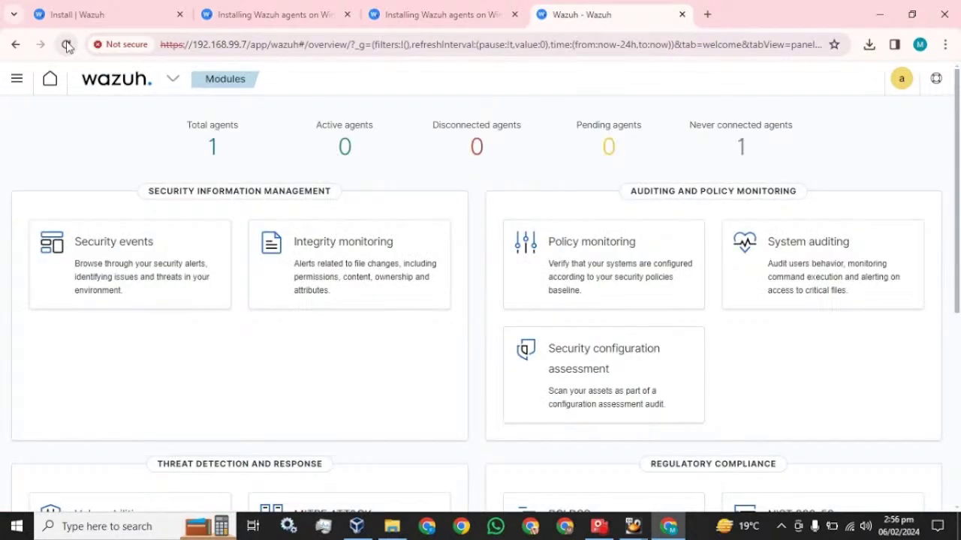
click(740, 147)
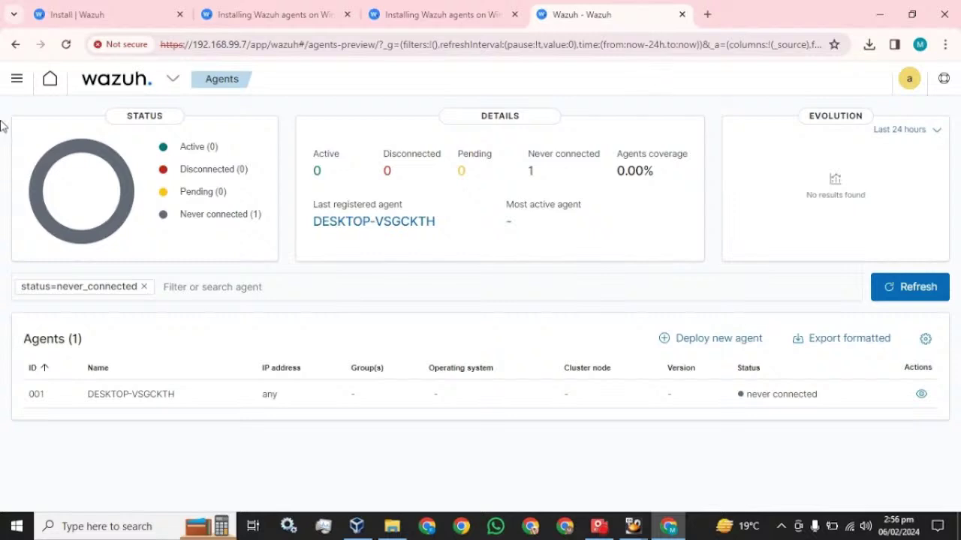
click(17, 79)
click(21, 213)
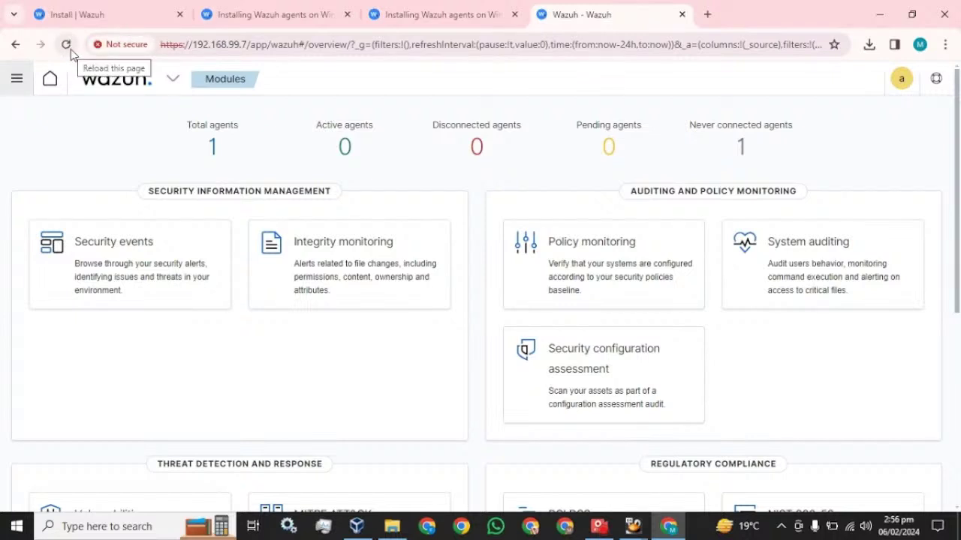
click(67, 45)
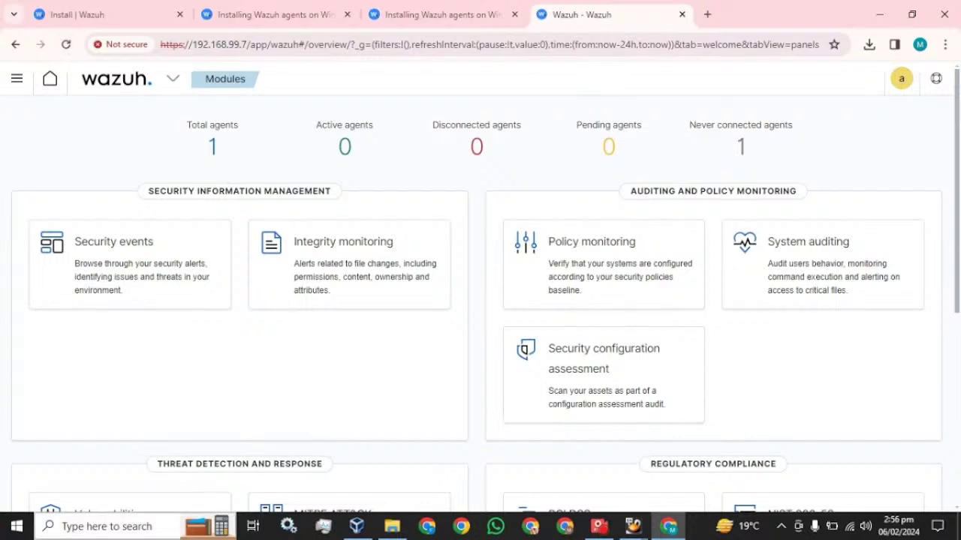
Search Start for 'serv' and open the Windows Services console.
click(66, 526)
text(co)
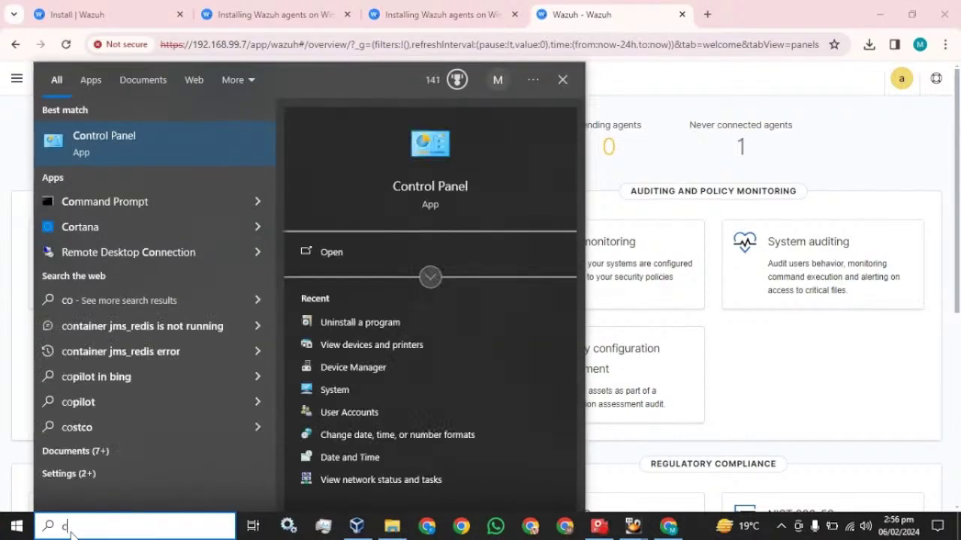
key(BackSpace)
text(serv)
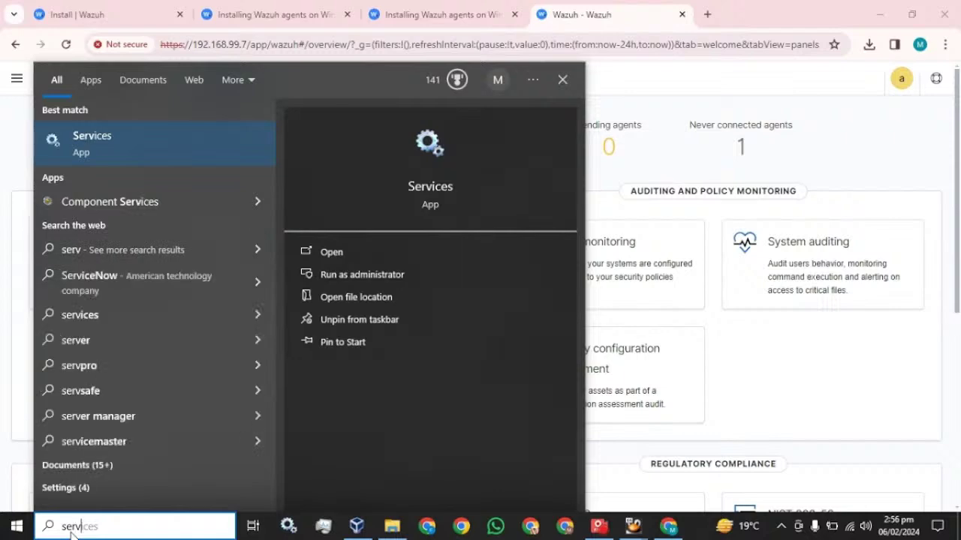
click(73, 150)
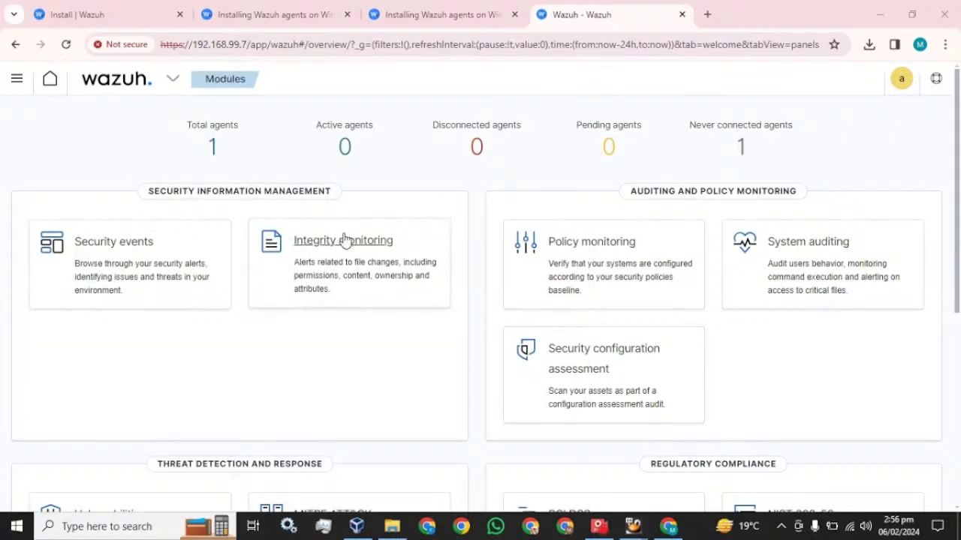
Restart the Wazuh Windows Agent service and close the Services console.
click(270, 309)
key(w)
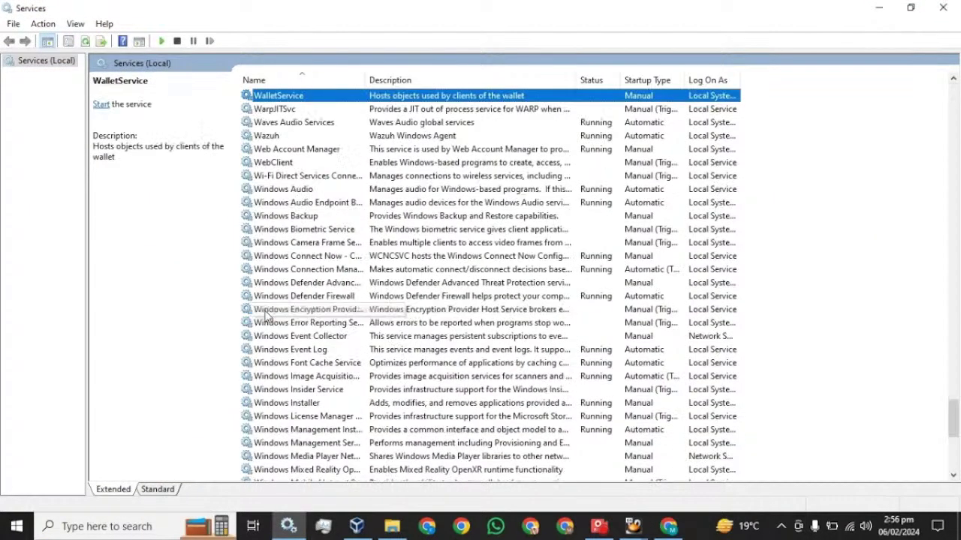
key(w)
key(w)
key(w)
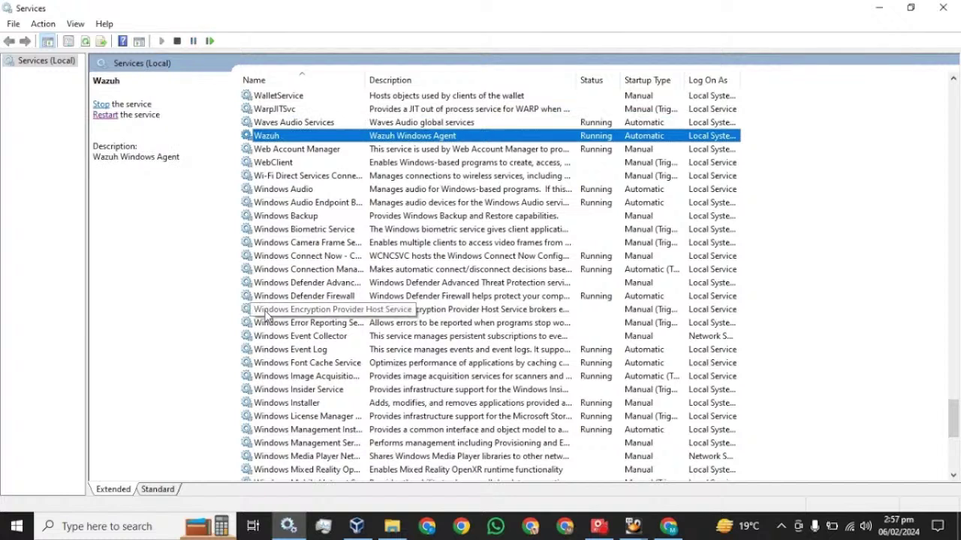
click(104, 117)
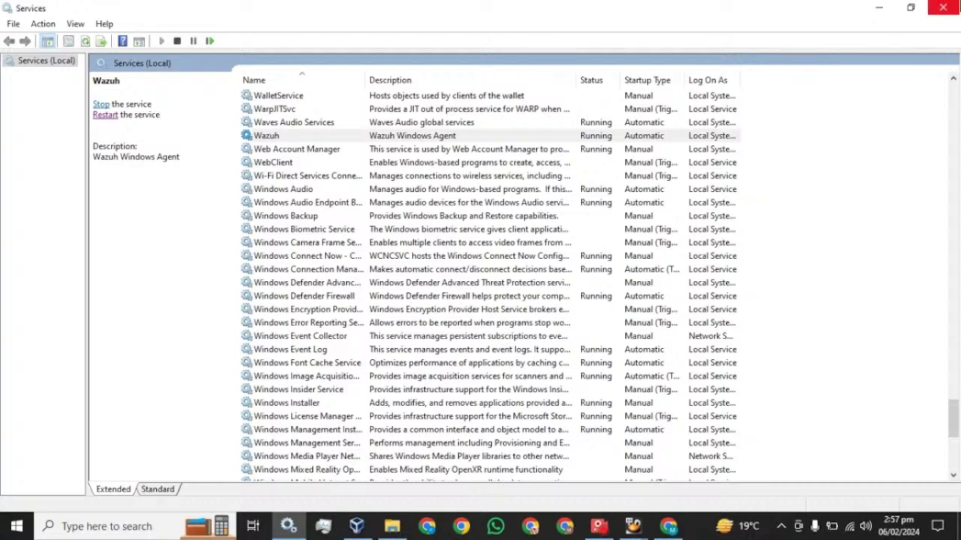
click(943, 9)
Reload the dashboard and log back in with the admin username and its password.
click(66, 44)
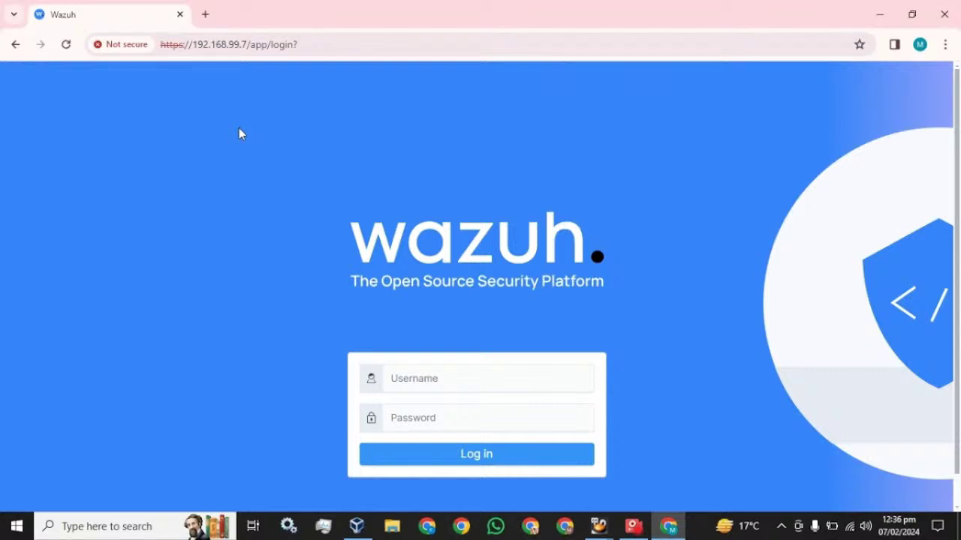
click(420, 378)
text(Ad)
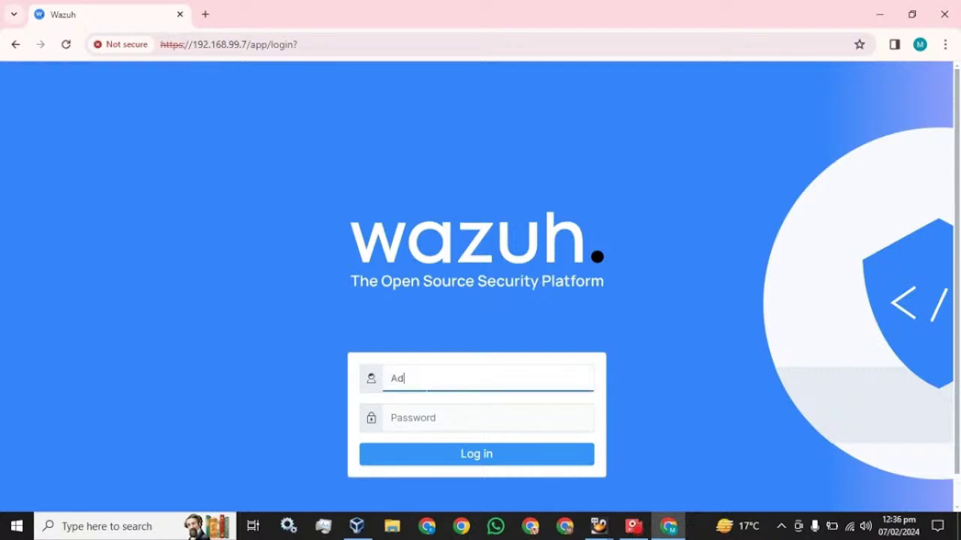
key(BackSpace)
text(admin)
key(Tab)
text(admin)
key(Return)
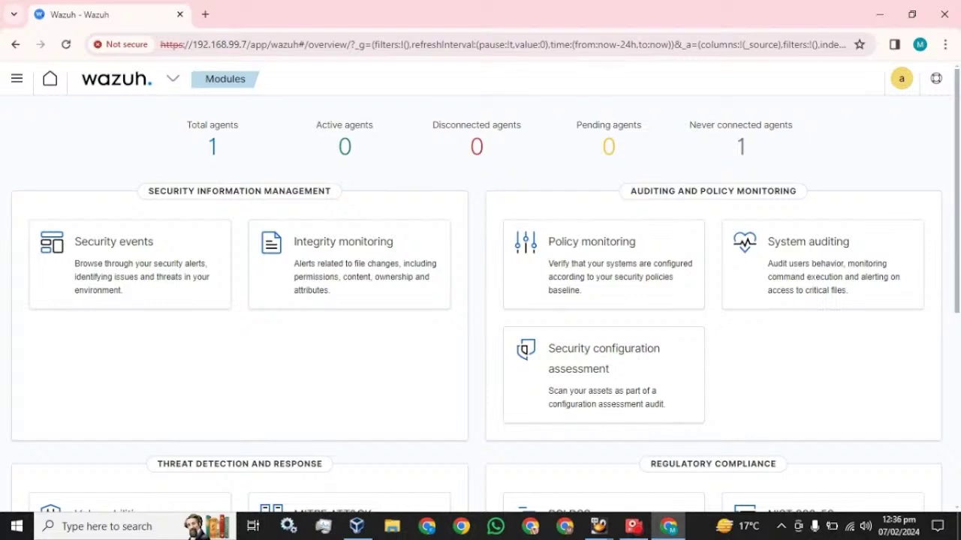
Open the Agents page from the navigation menu, showing agent 001 as never connected.
click(173, 83)
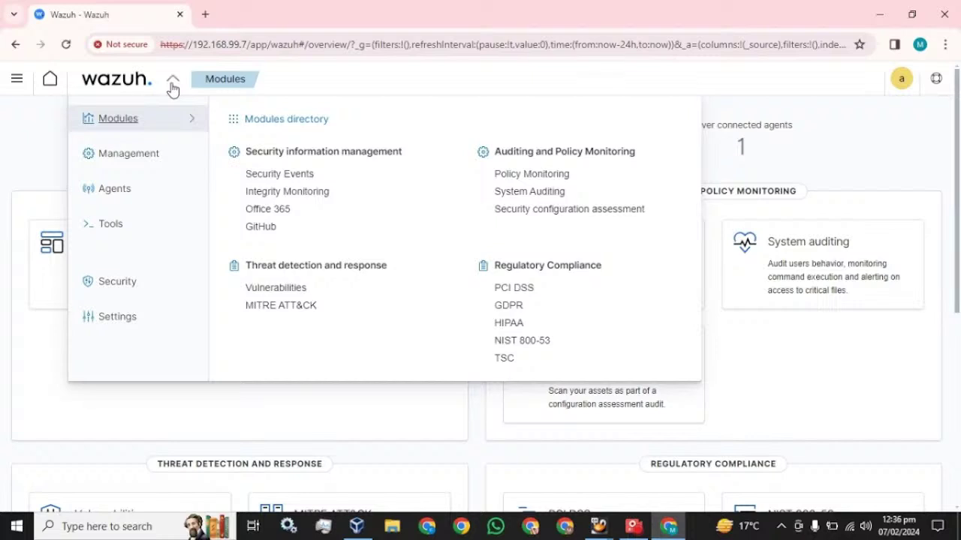
click(112, 197)
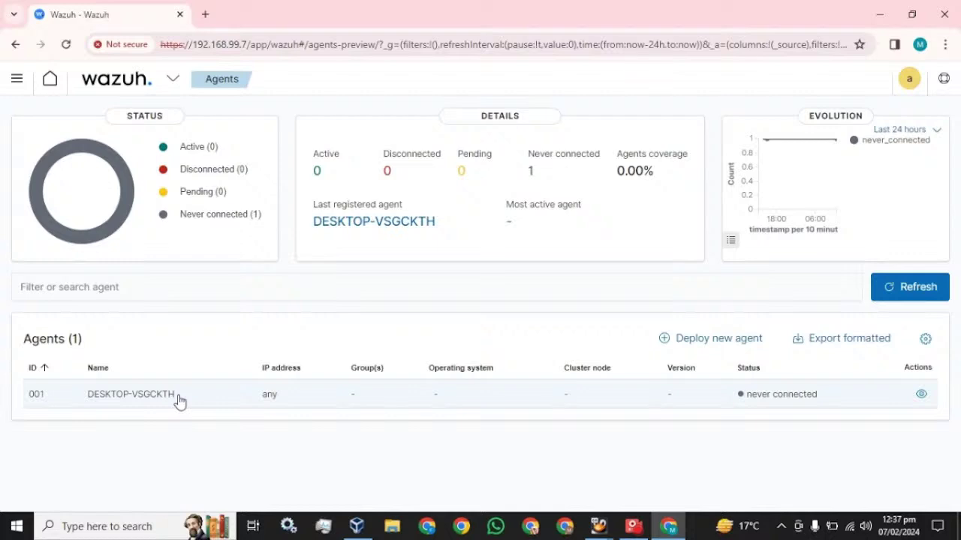
Start a new Windows agent deployment with server address 192.168.99.5.
click(694, 340)
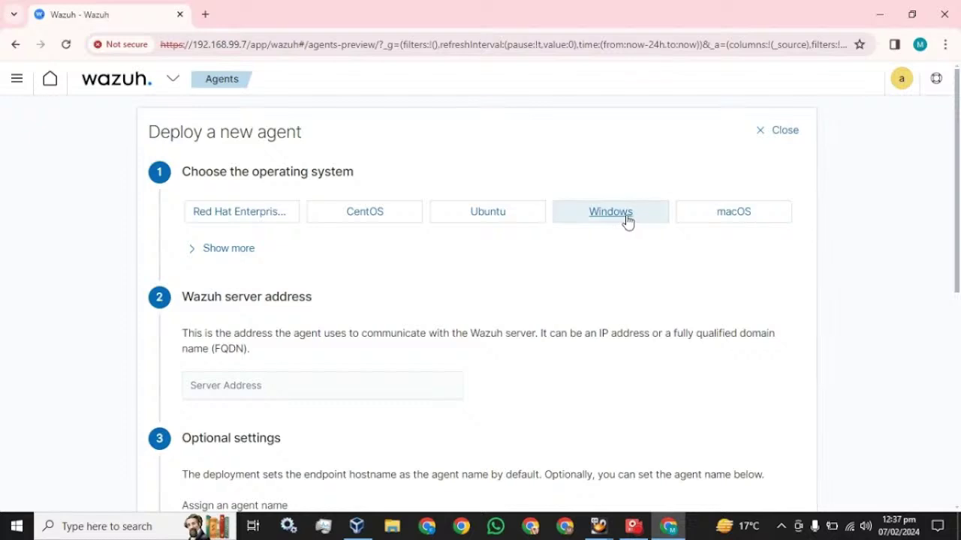
click(627, 220)
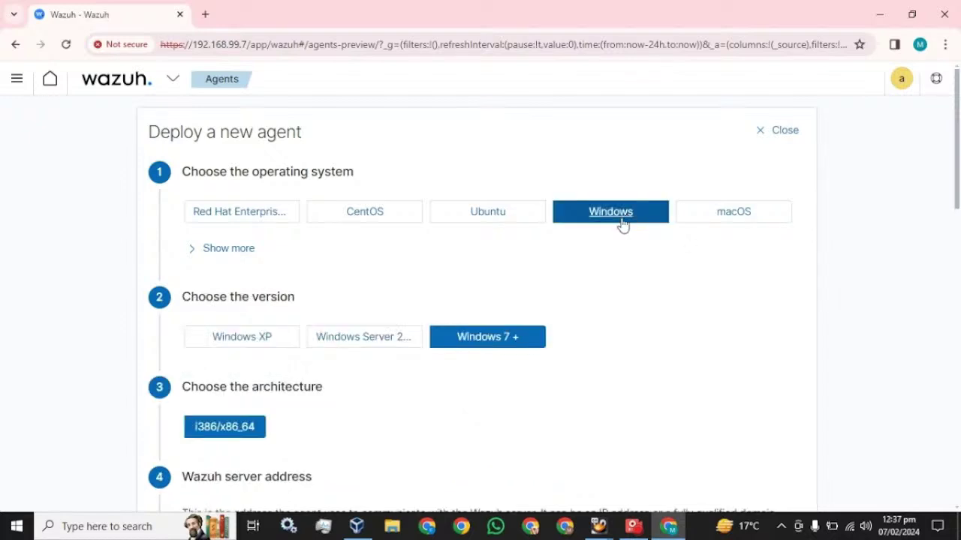
scroll(453, 266, down, 2)
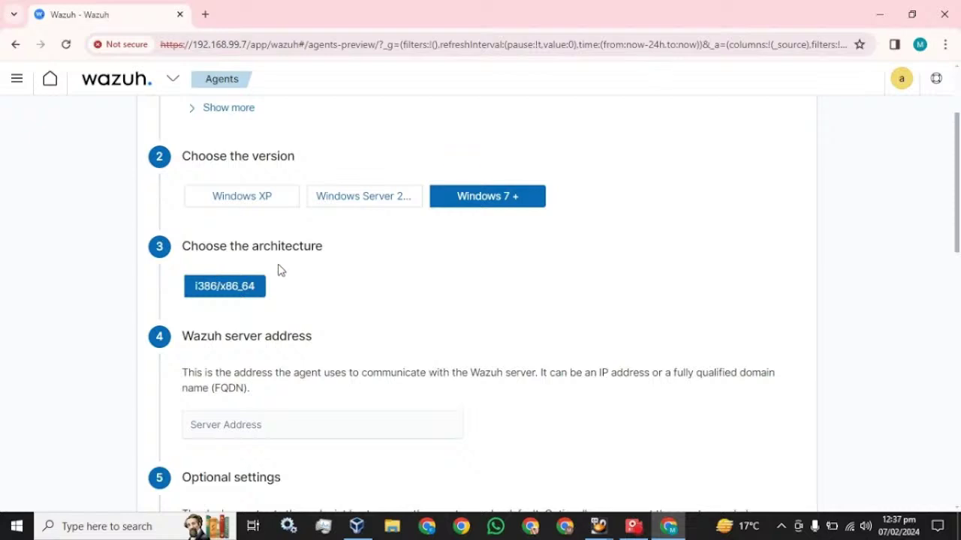
scroll(234, 307, down, 2)
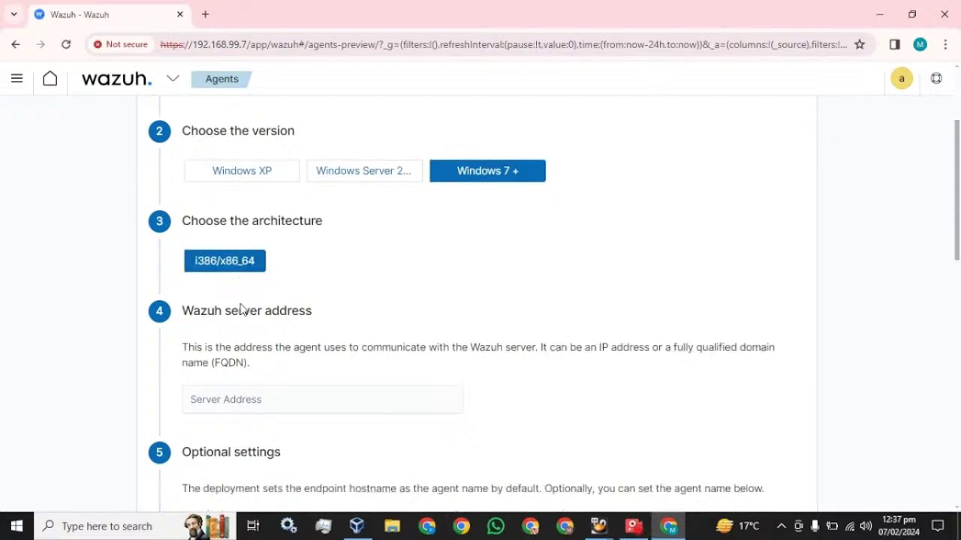
click(242, 289)
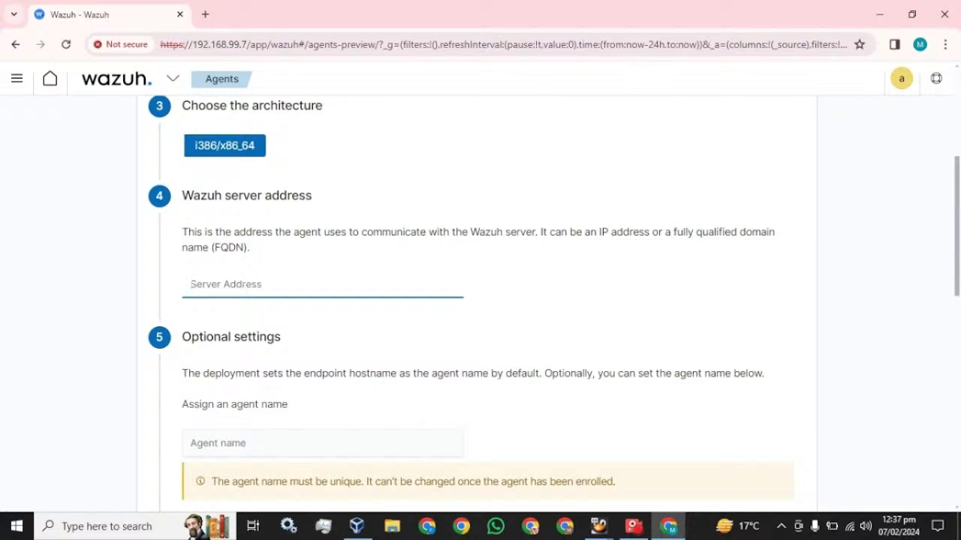
text(192.168.99.5)
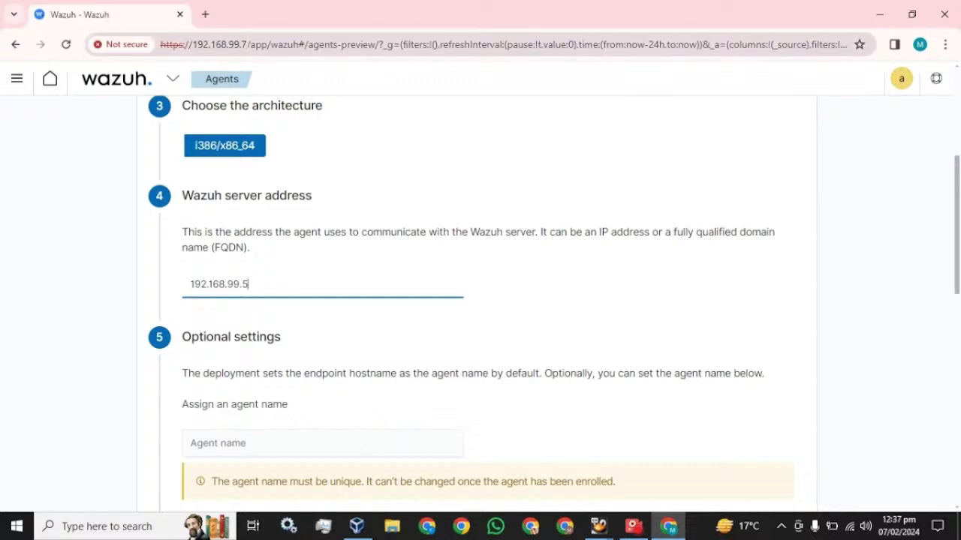
Name the agent My-machine in group default and scroll to the install command.
scroll(290, 307, down, 3)
click(259, 232)
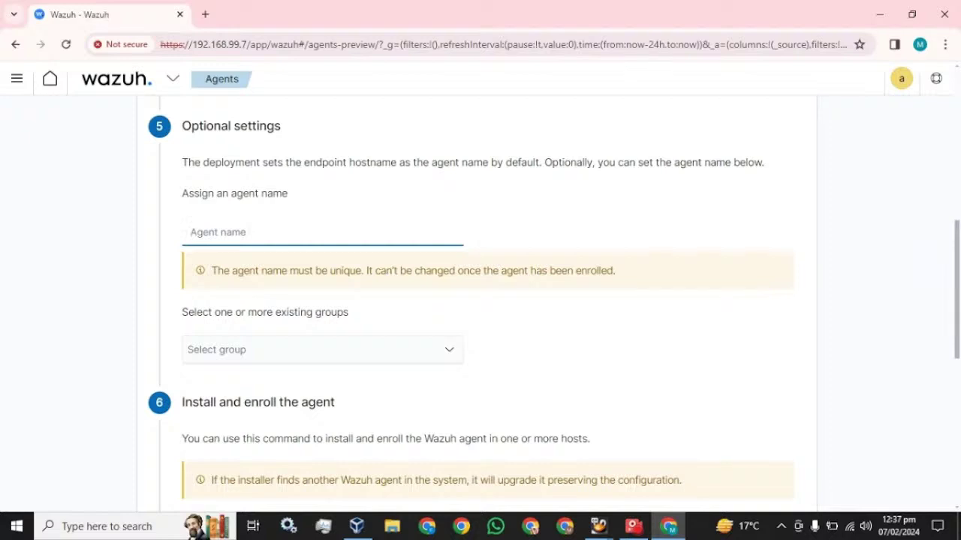
text(My-machine)
click(218, 350)
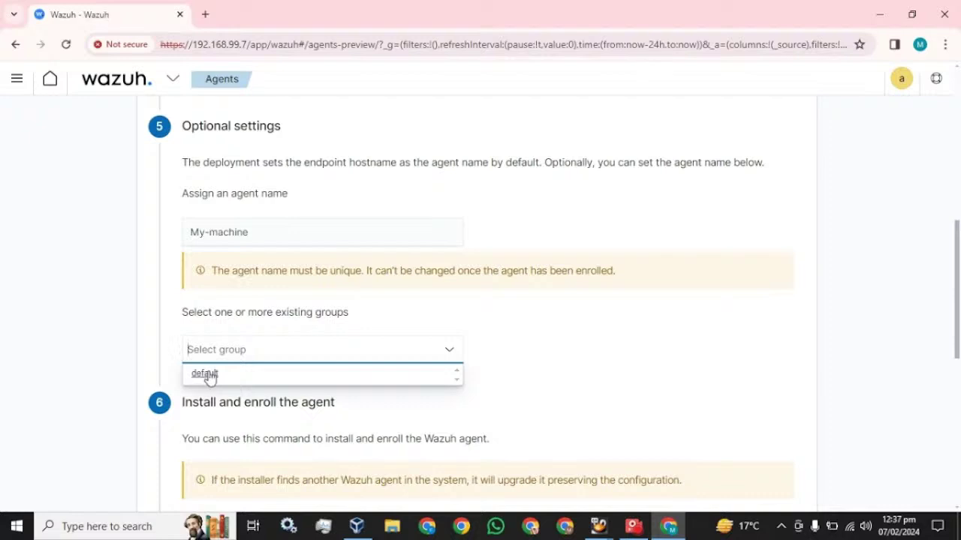
click(204, 374)
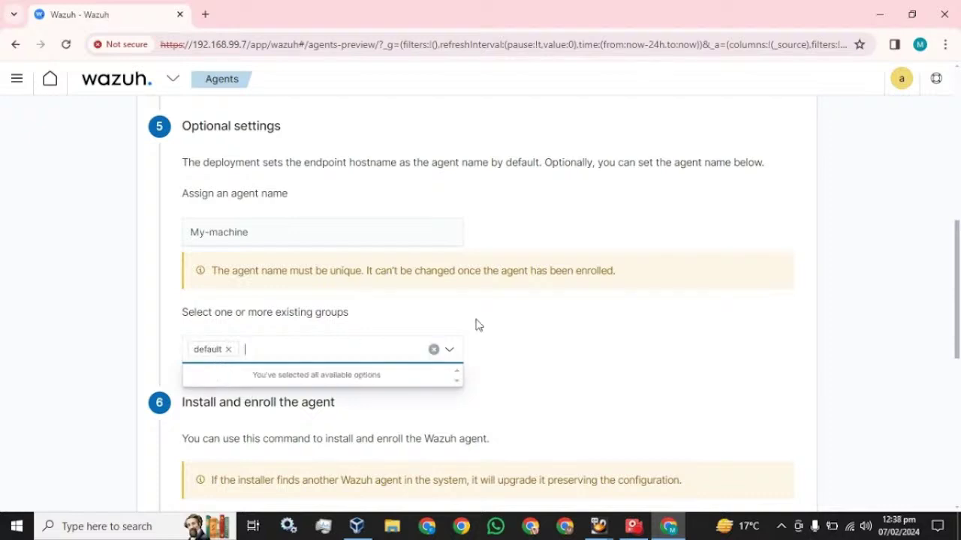
scroll(476, 326, down, 3)
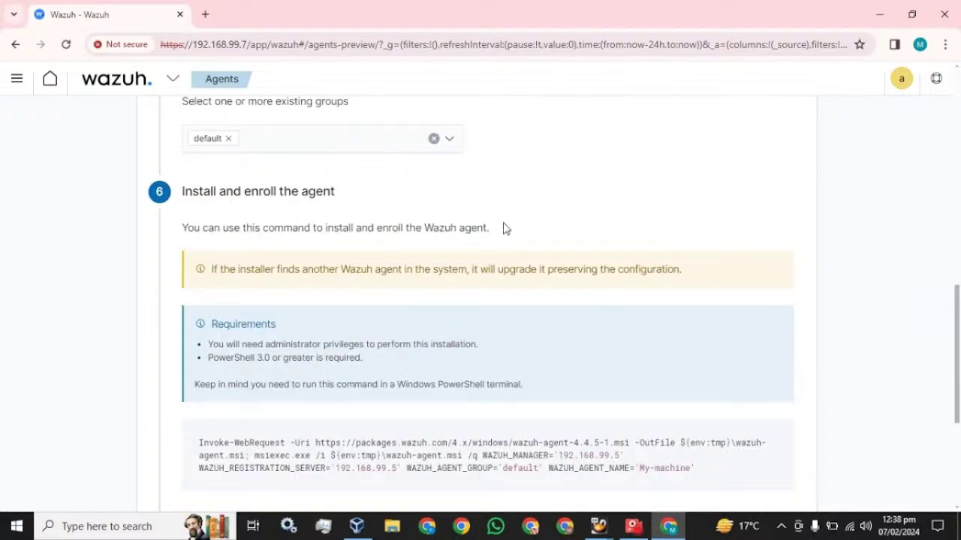
scroll(504, 227, down, 2)
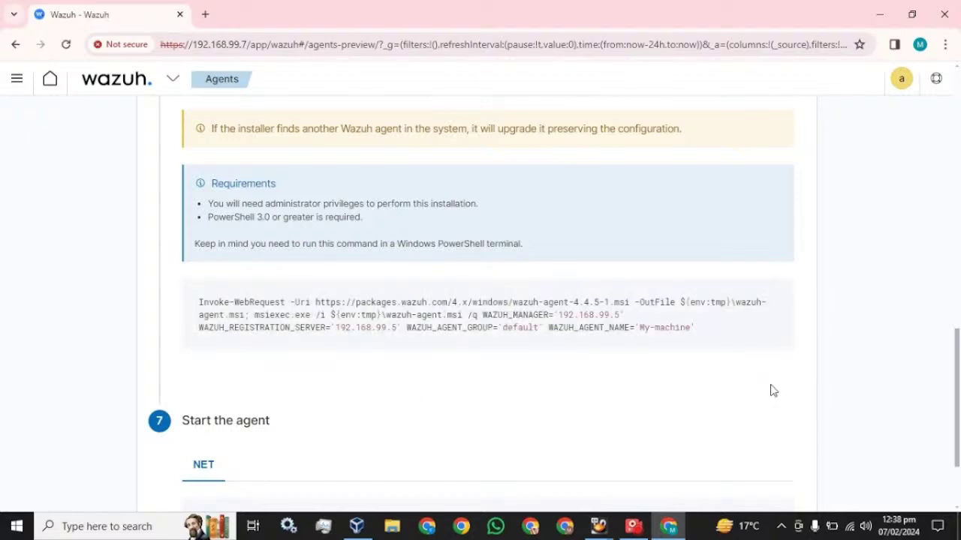
mouse_move(517, 346)
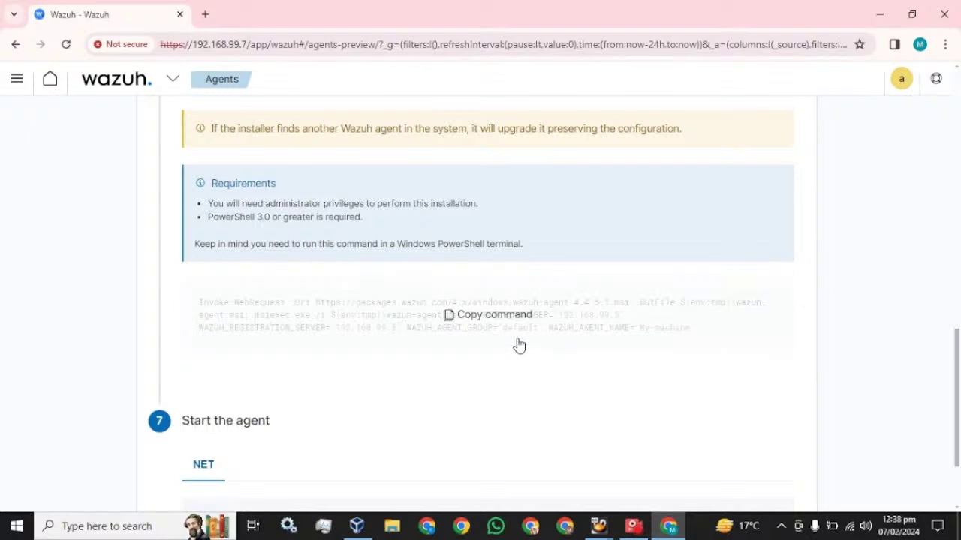
Copy the agent install command and run it in an administrator PowerShell window.
click(482, 318)
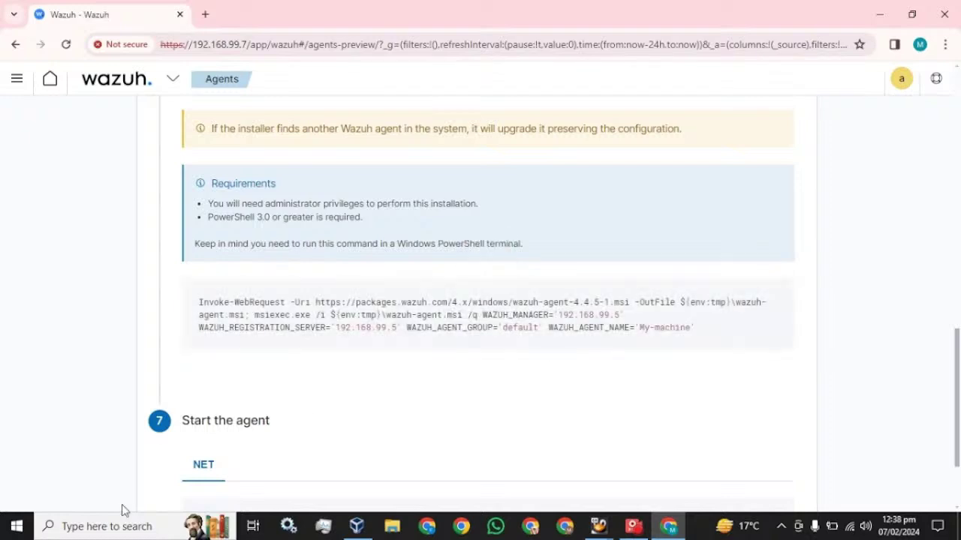
click(110, 528)
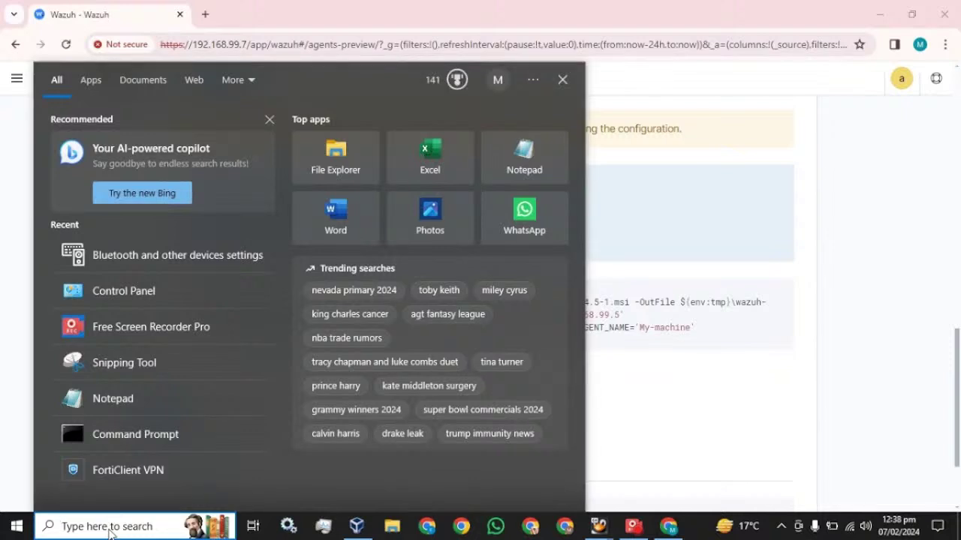
text(po)
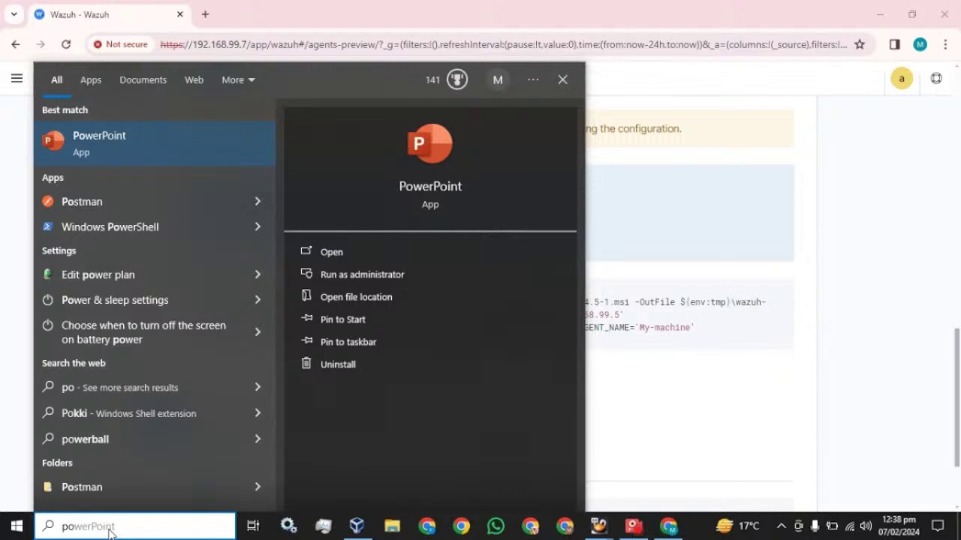
text(wer)
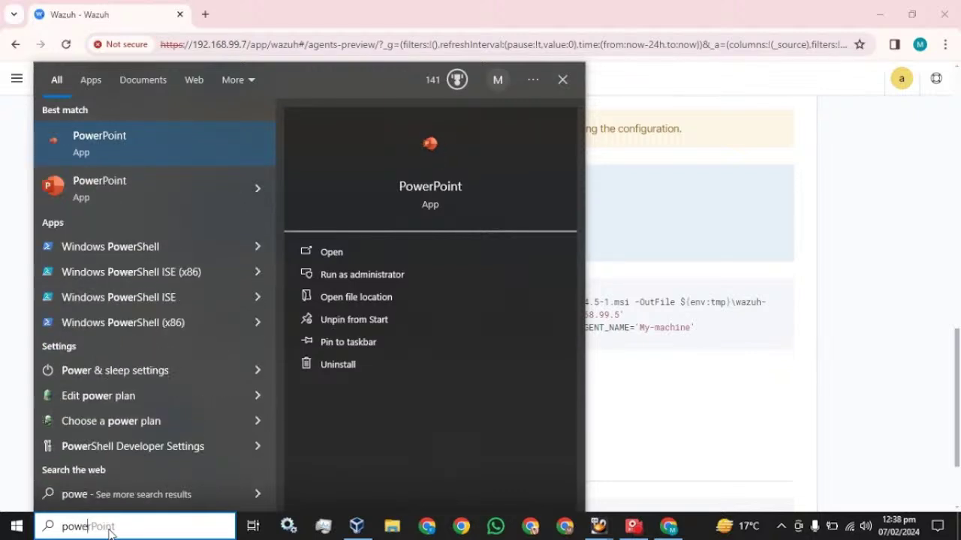
right_click(78, 246)
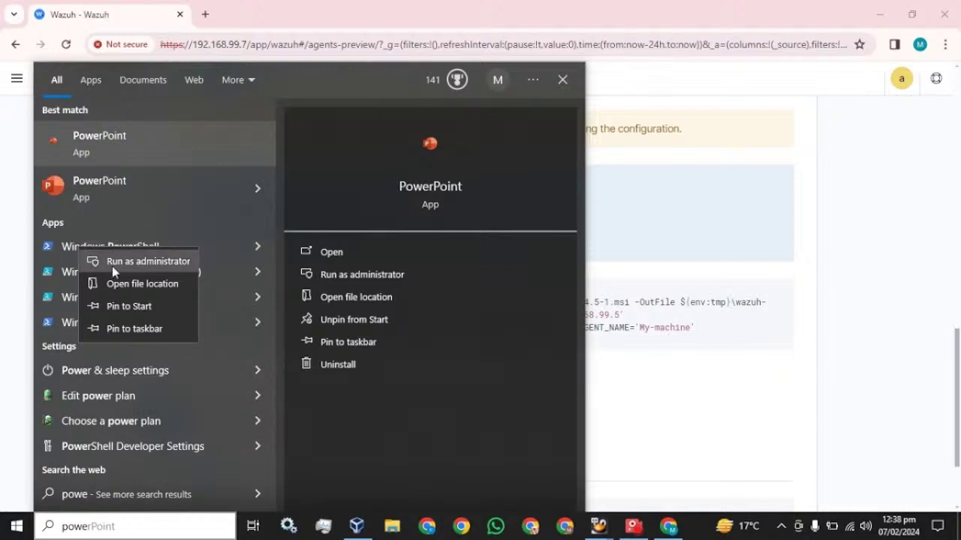
click(112, 265)
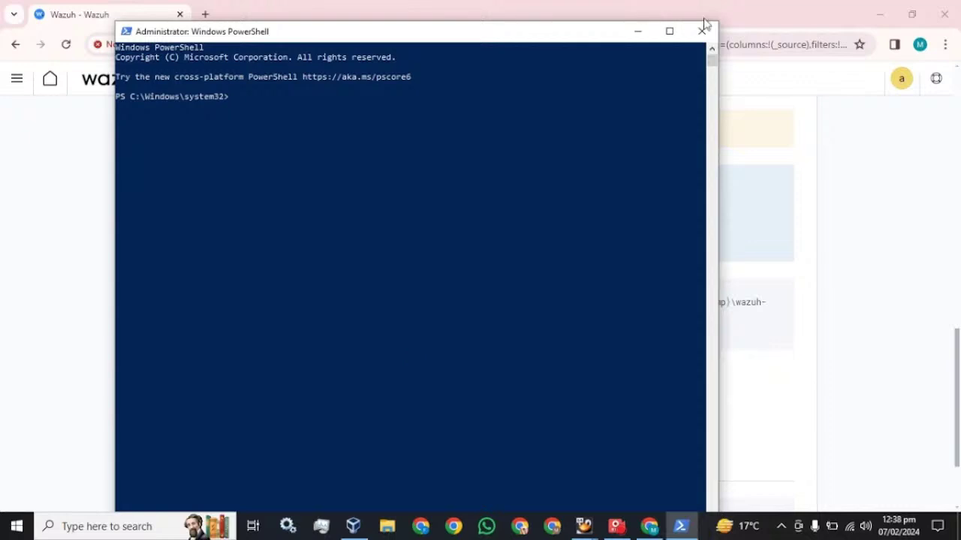
click(669, 32)
key(ctrl+v)
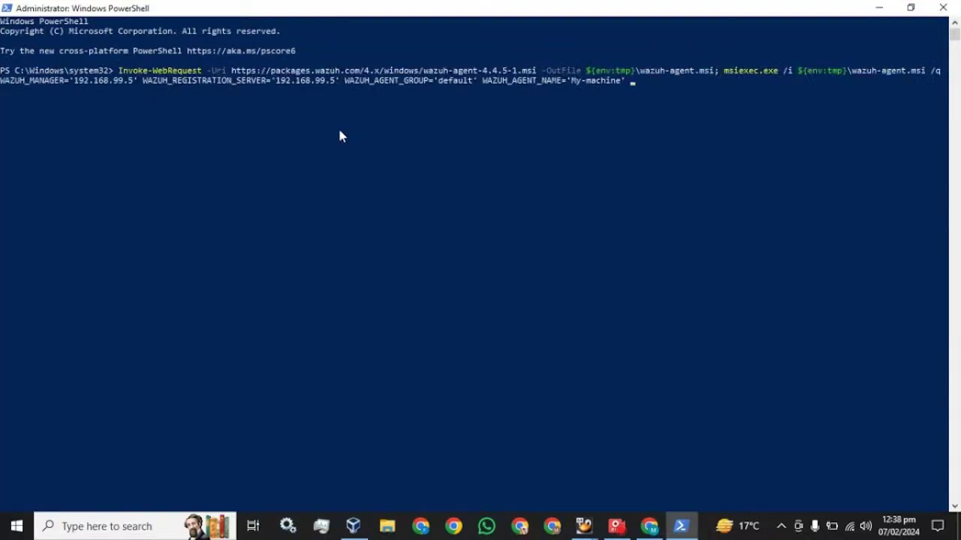
key(Return)
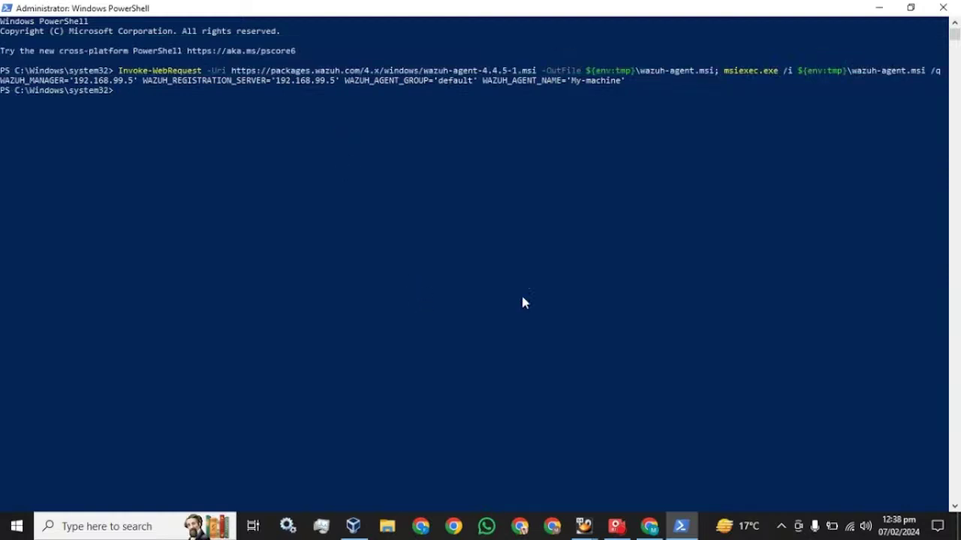
Copy NET START WazuhSvc from the deployment page and run it in PowerShell.
click(649, 526)
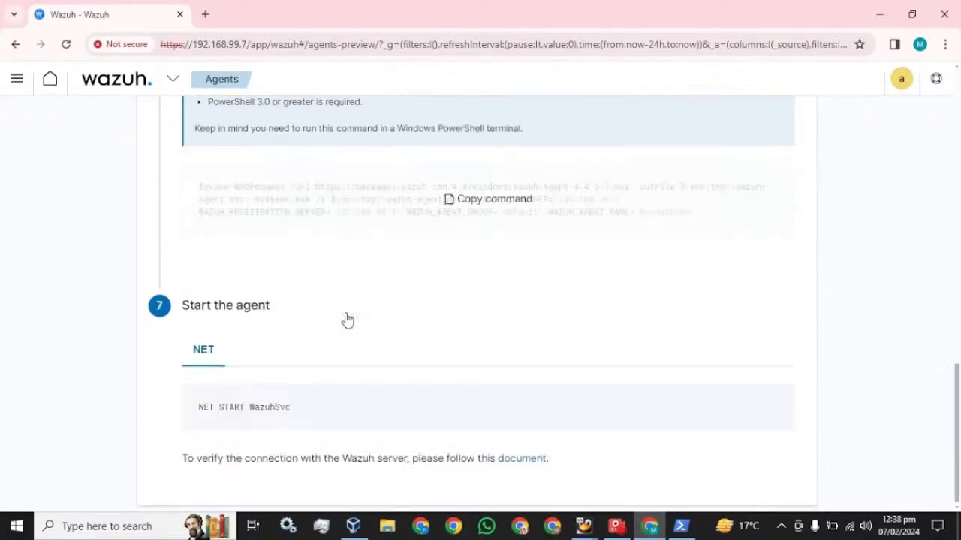
scroll(348, 320, down, 1)
click(493, 406)
click(681, 526)
key(ctrl+v)
key(Return)
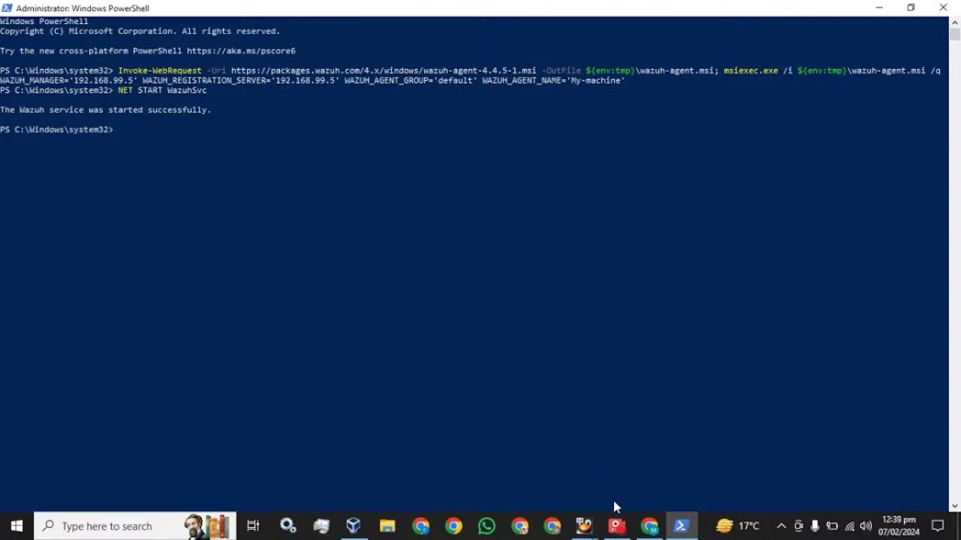
click(649, 526)
scroll(290, 208, up, 10)
click(156, 87)
Return to the Wazuh modules overview and reload until 2 total agents show, 1 active.
click(110, 198)
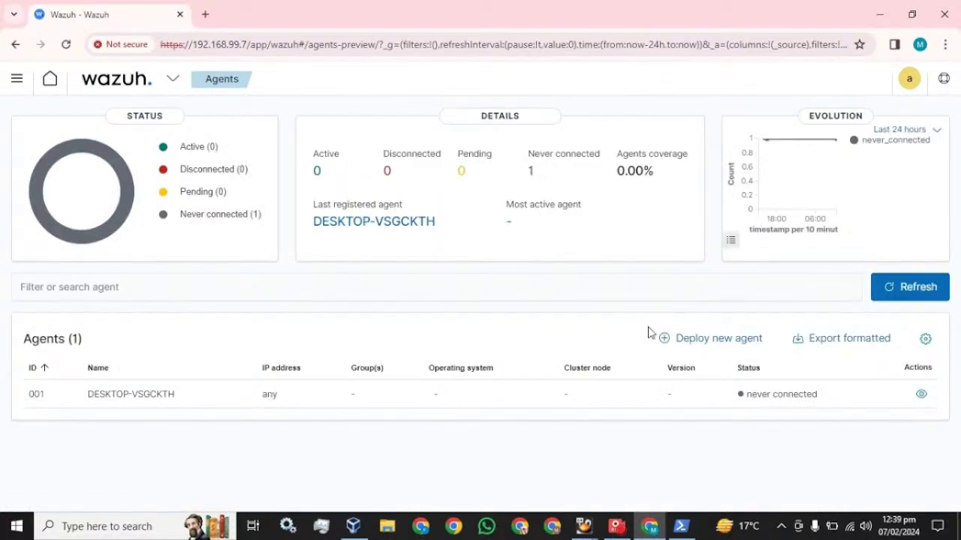
click(17, 80)
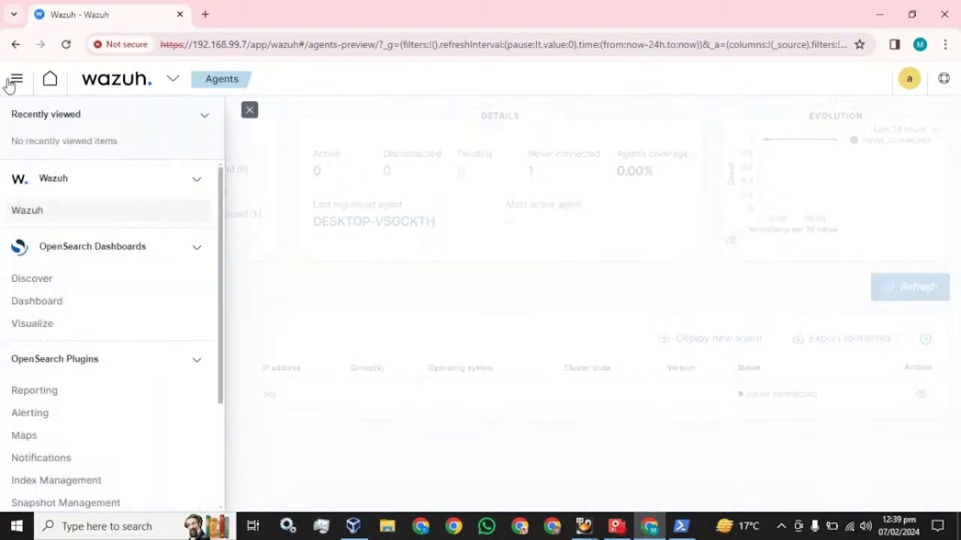
click(26, 210)
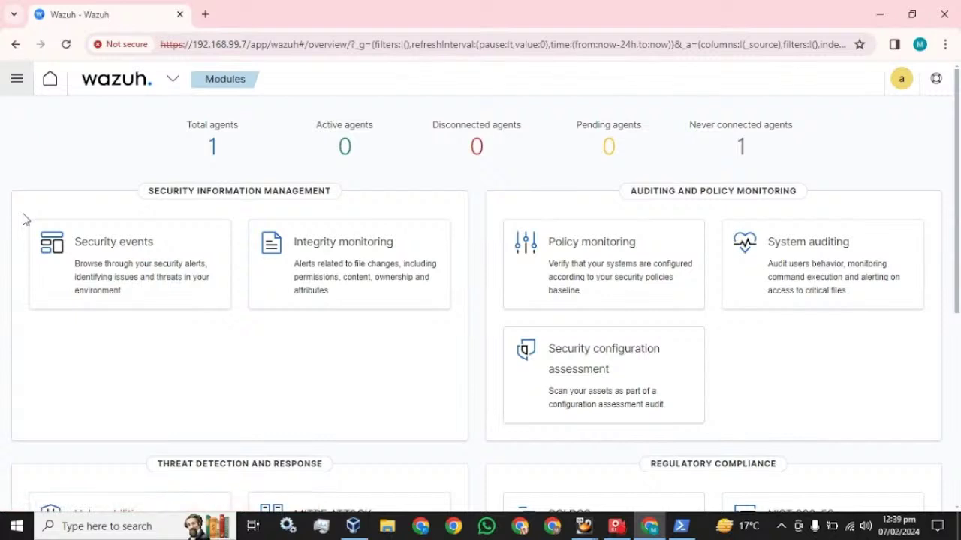
click(67, 44)
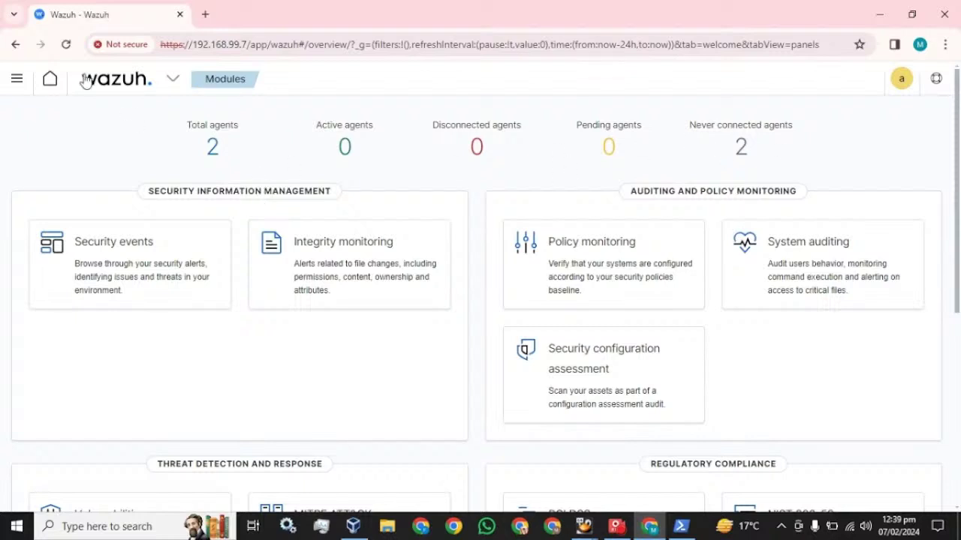
click(66, 45)
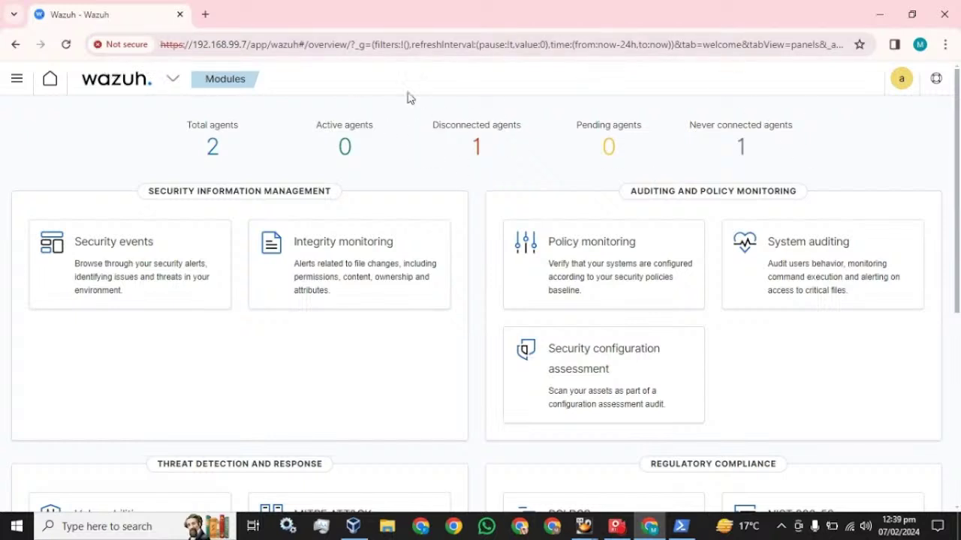
click(66, 45)
List the active agents, then open Security events explored for agent My-machine.
click(344, 147)
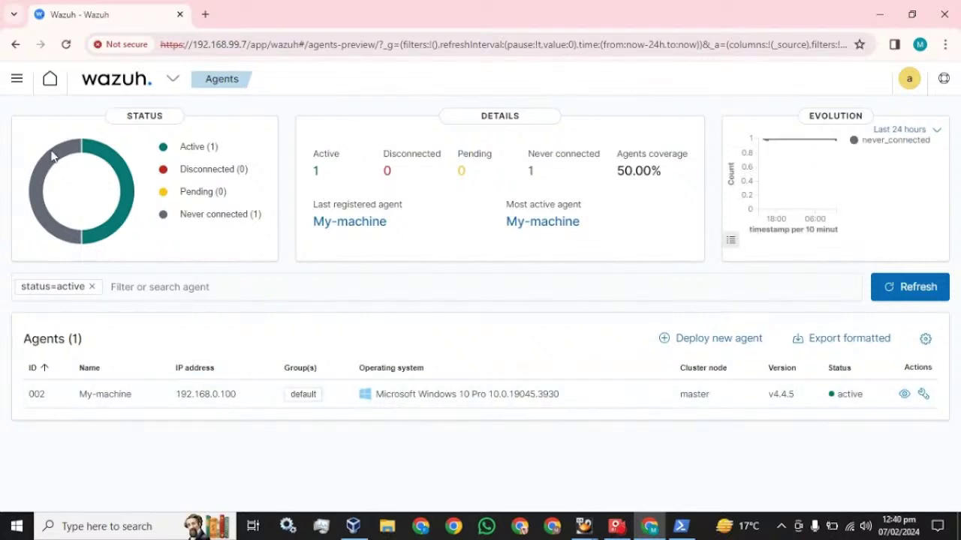
click(17, 78)
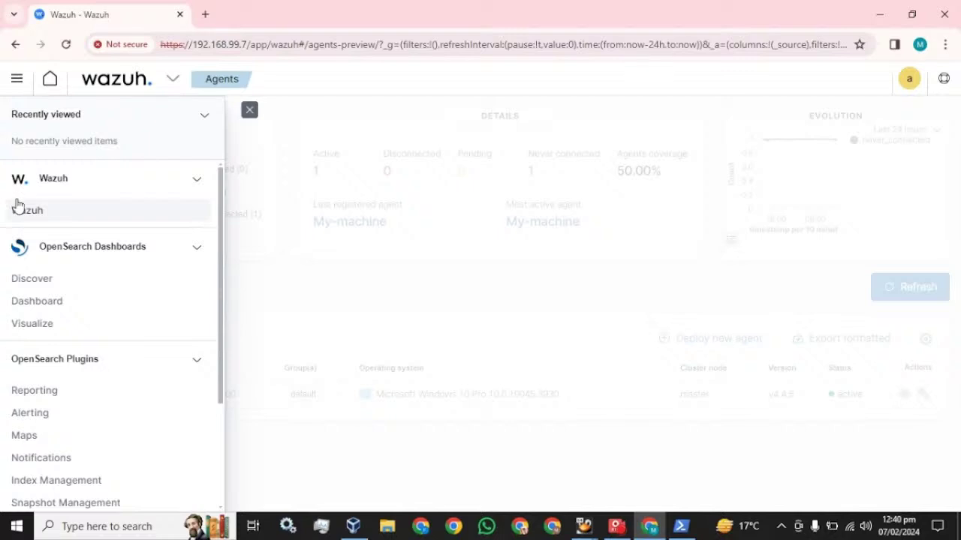
click(20, 209)
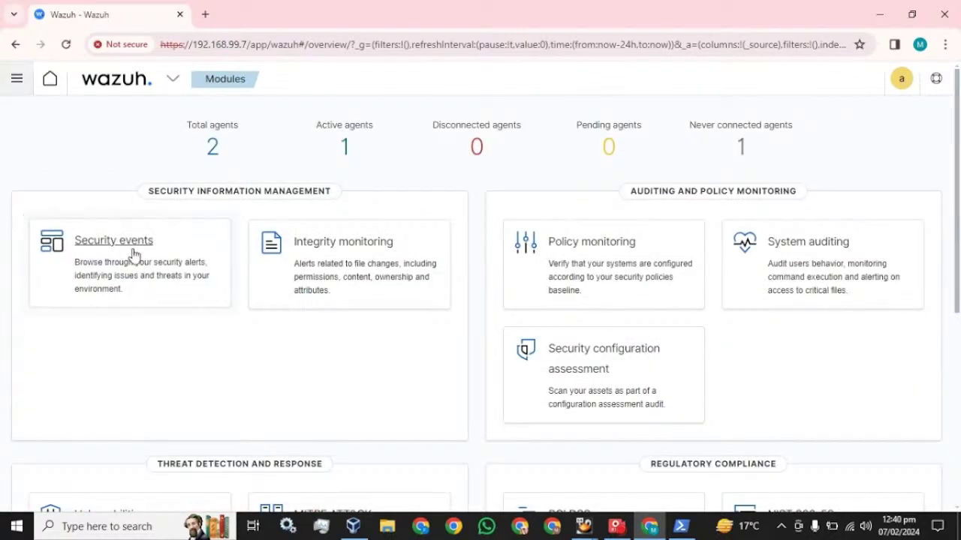
click(132, 253)
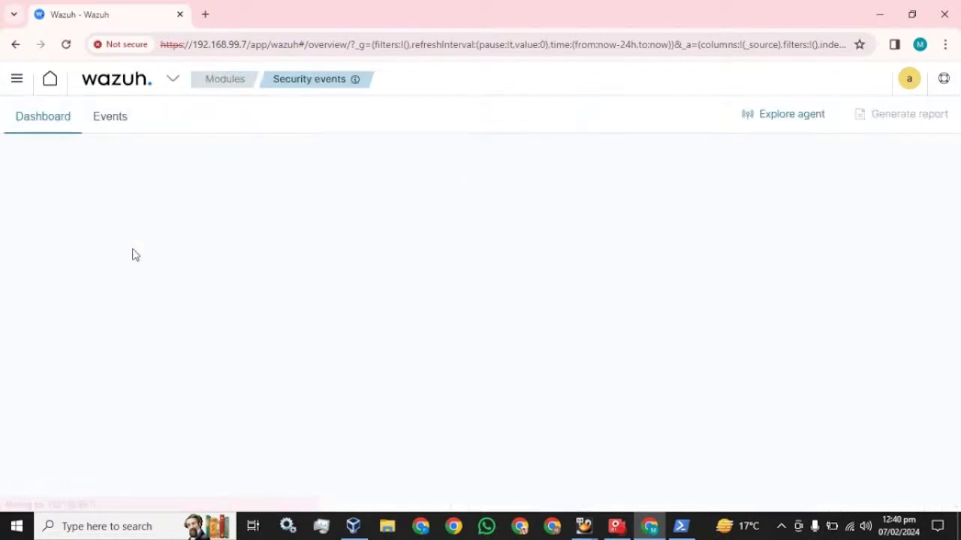
click(792, 119)
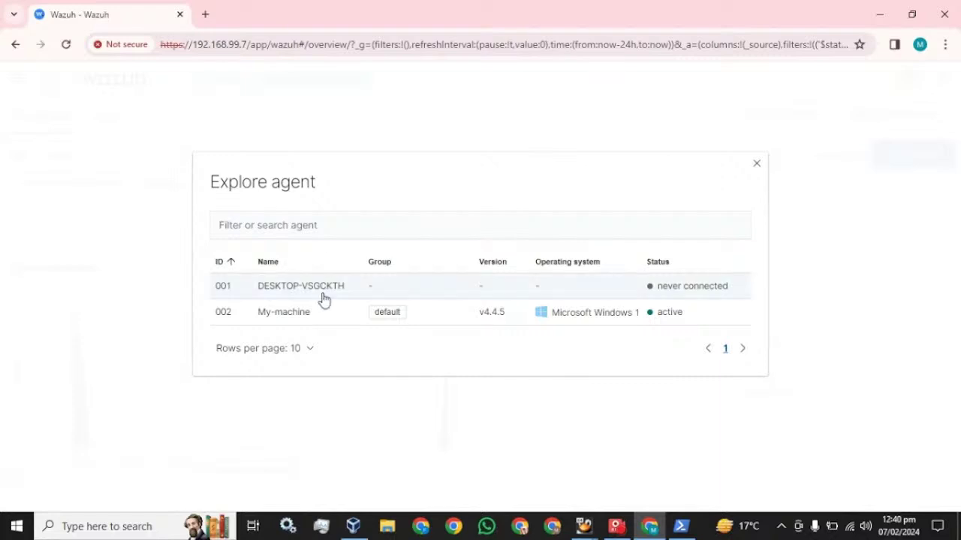
click(285, 313)
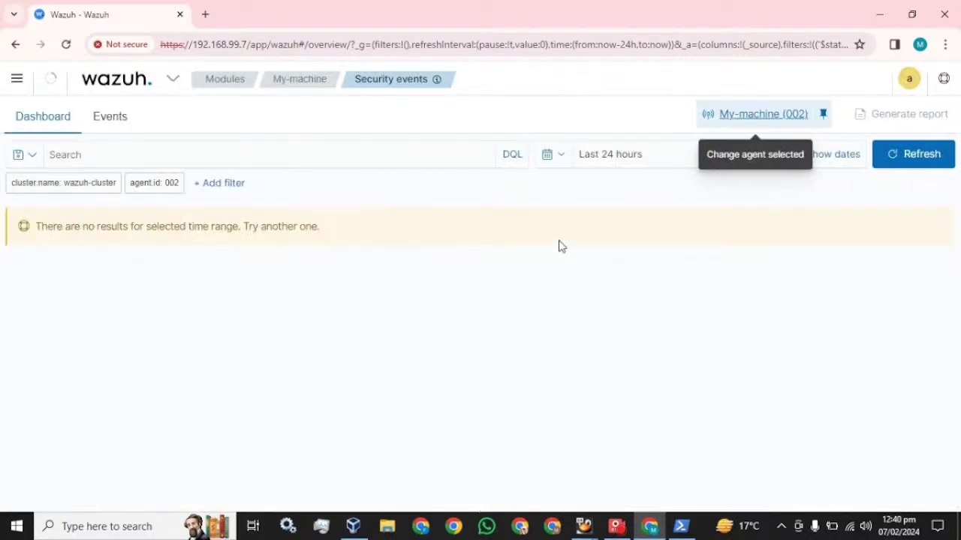
Set the time range to Today and refresh to show its 3 alerts.
click(563, 156)
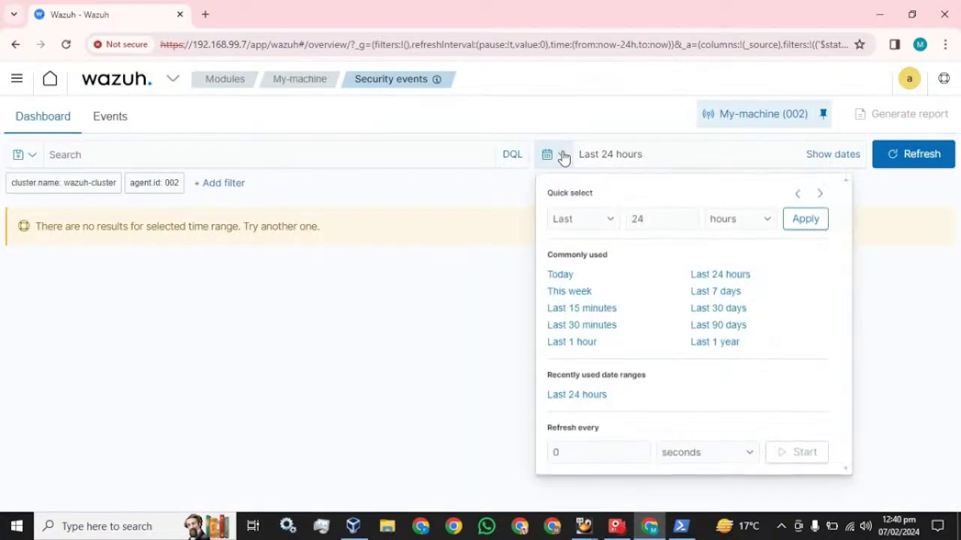
click(571, 276)
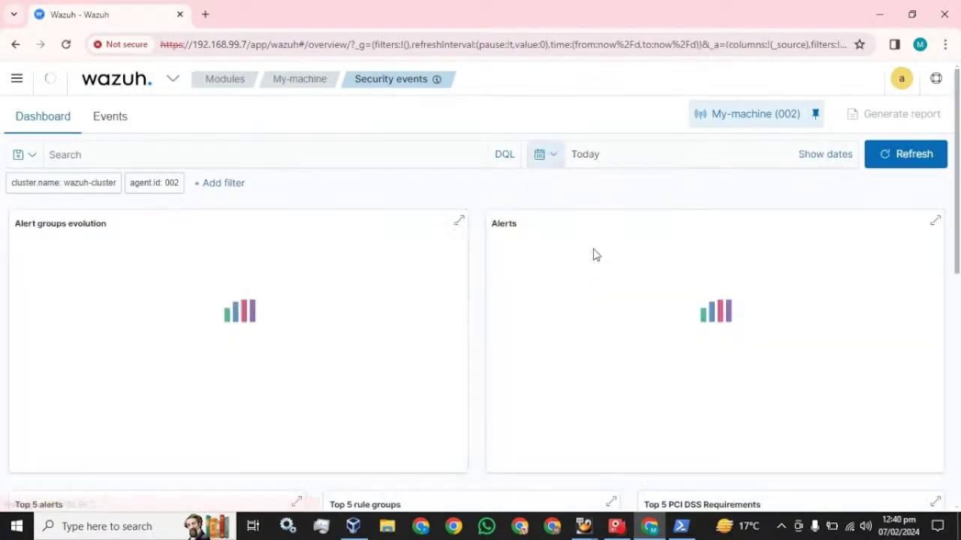
click(887, 155)
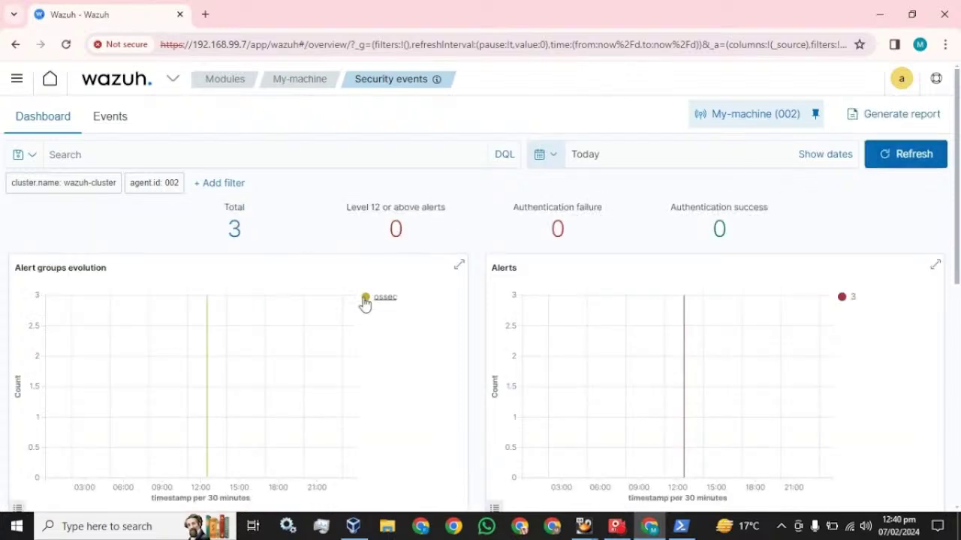
scroll(368, 304, down, 6)
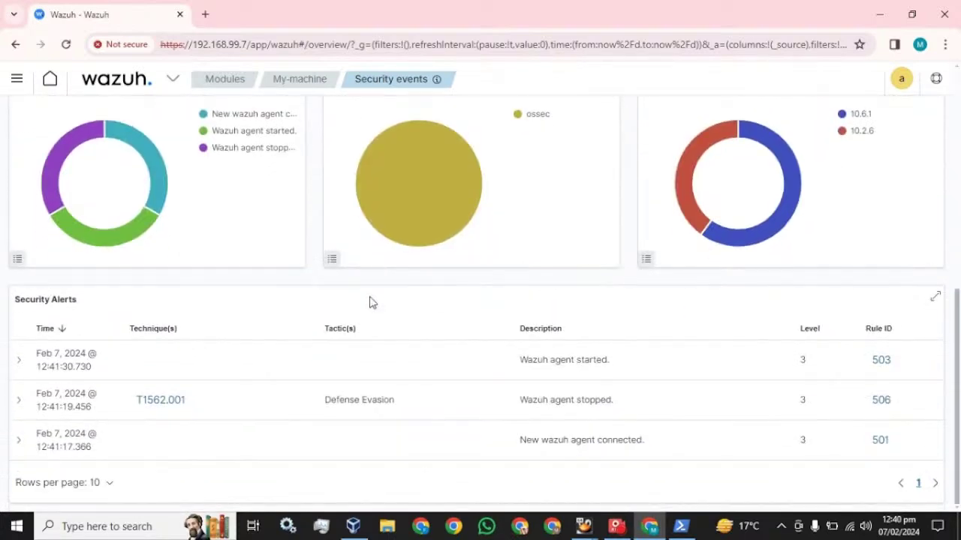
scroll(372, 304, up, 6)
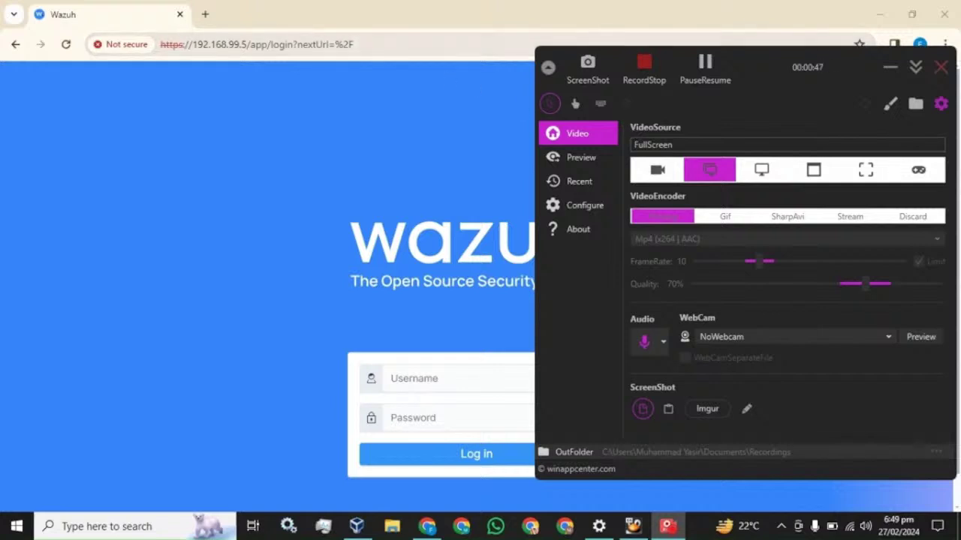
Log in as admin, dismiss Chrome's password warning, and open the Deploy a new agent form.
click(301, 15)
click(488, 378)
text(admin)
key(Tab)
text(ad)
key(Return)
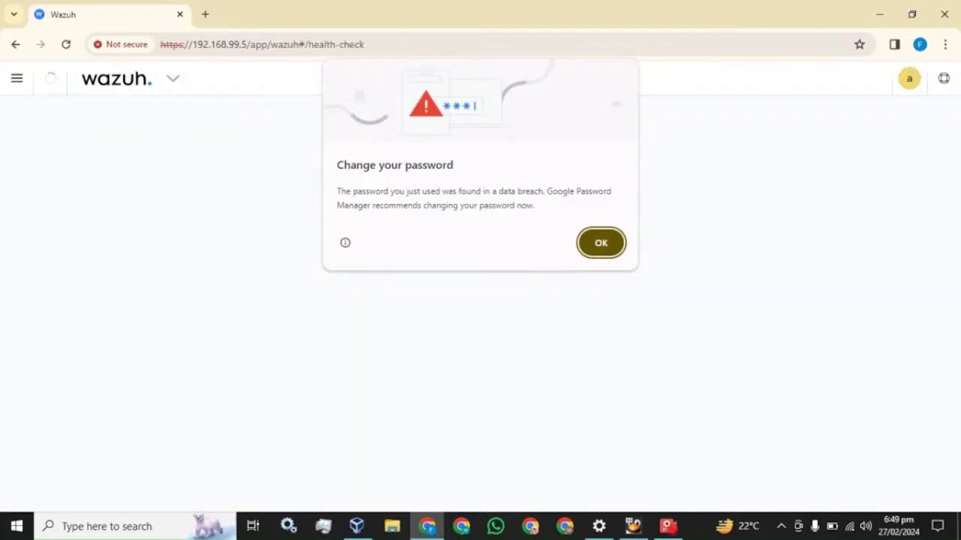
click(601, 243)
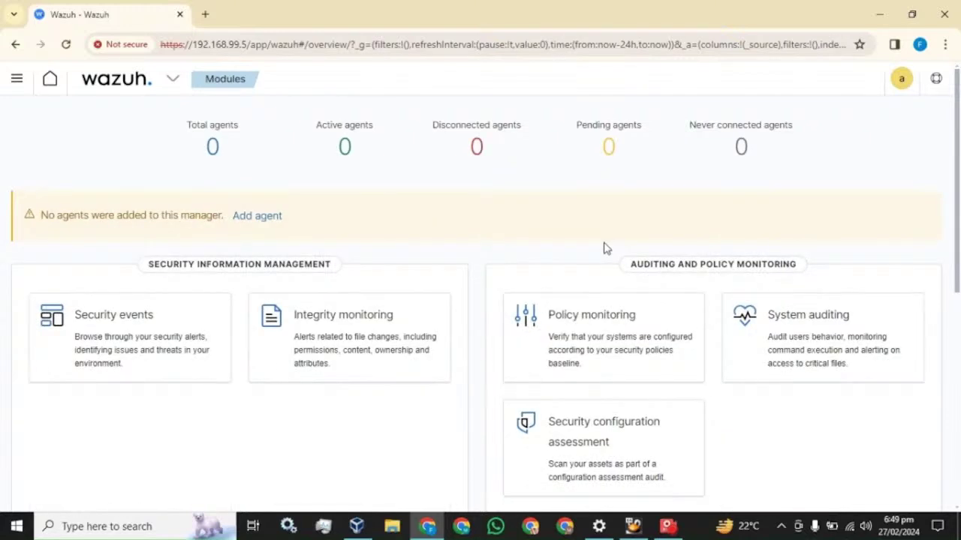
click(261, 217)
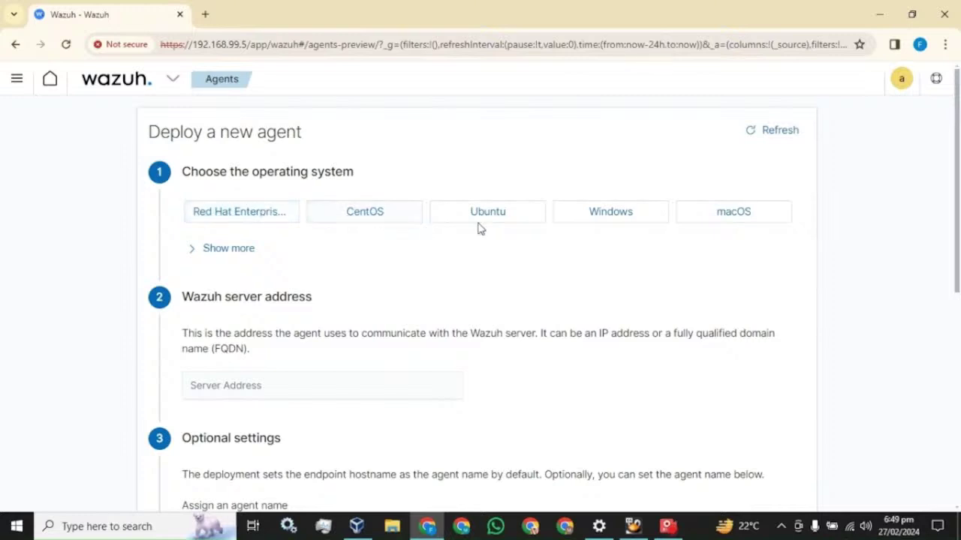
Choose Windows and paste 192.168.99.5 from the address bar as the server address.
click(604, 222)
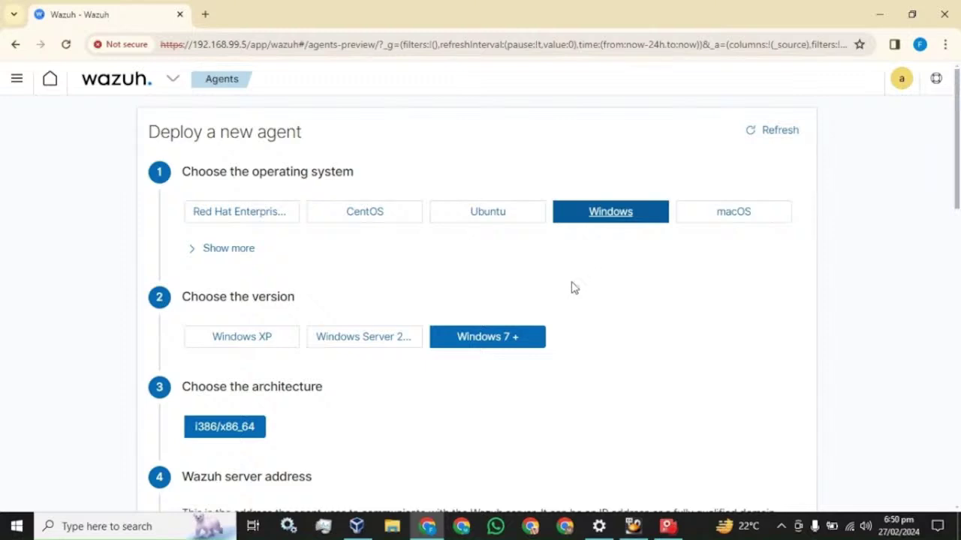
scroll(360, 341, down, 1)
scroll(251, 341, down, 5)
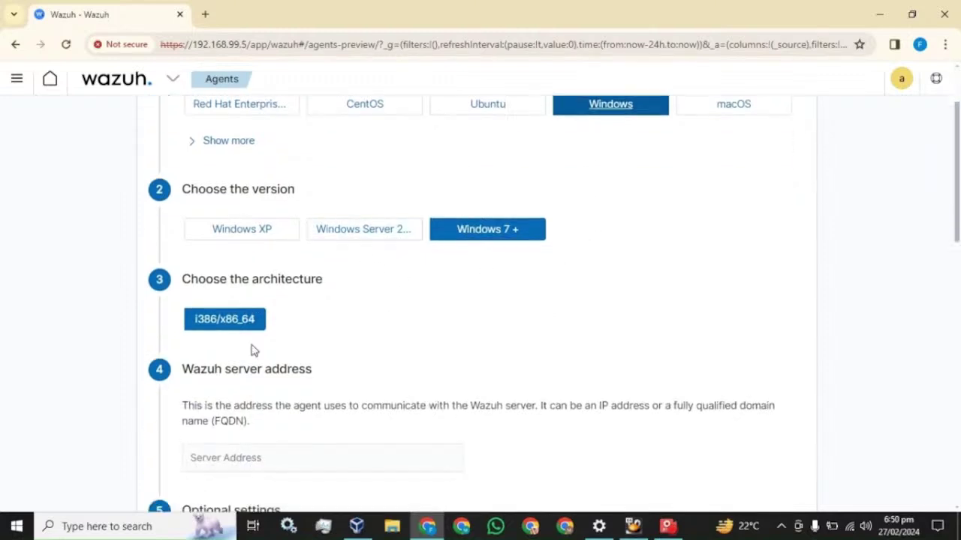
click(252, 148)
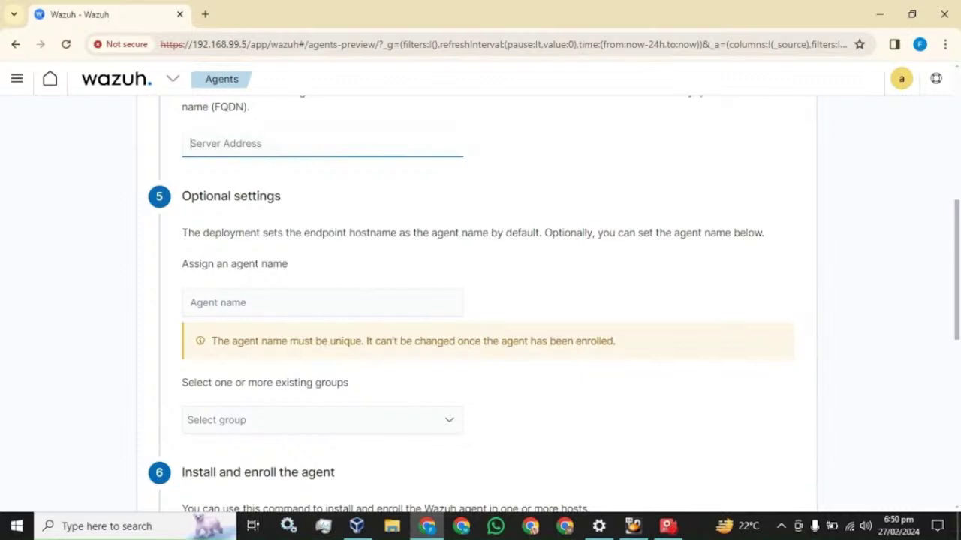
drag(244, 45, 190, 45)
key(ctrl+c)
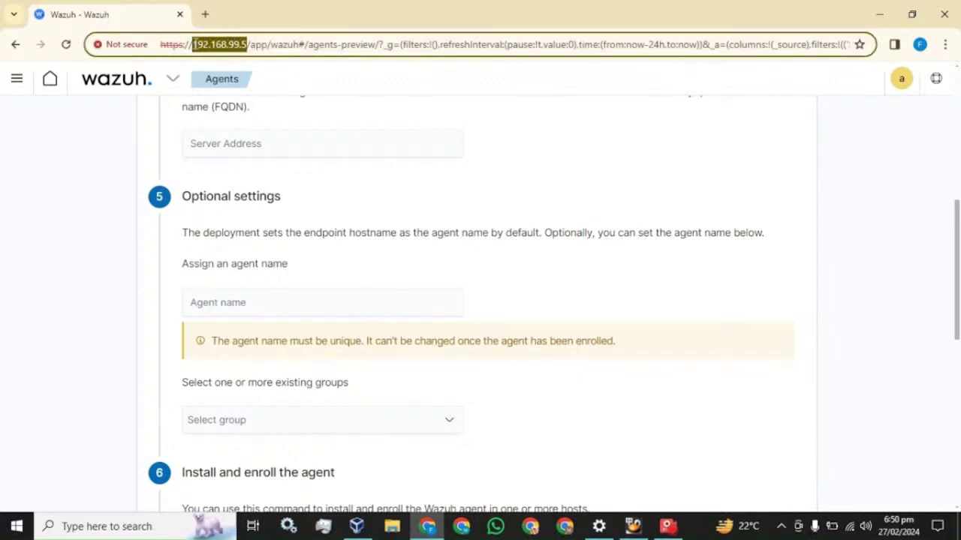
click(239, 145)
key(ctrl+v)
Name the agent my-machine and scroll down to the generated install command.
click(300, 303)
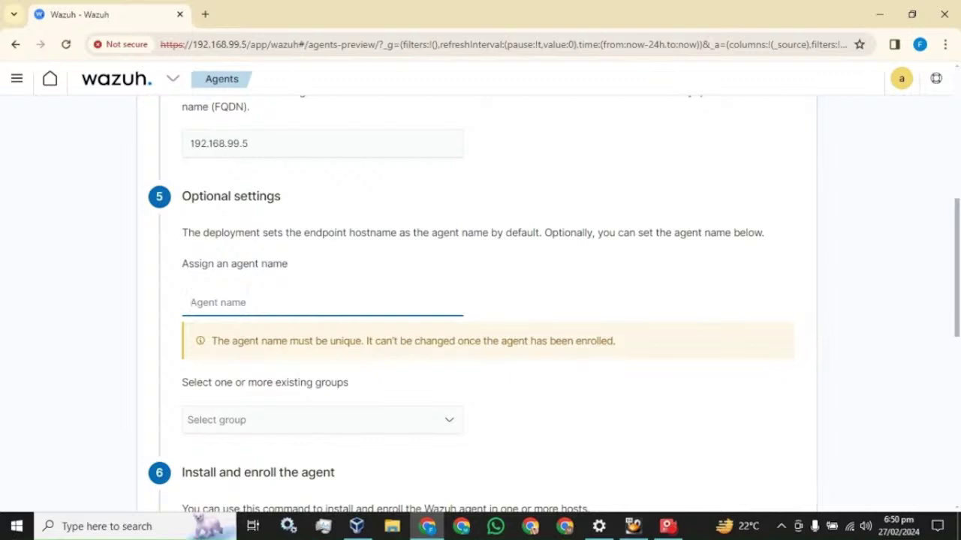
text(my-machine)
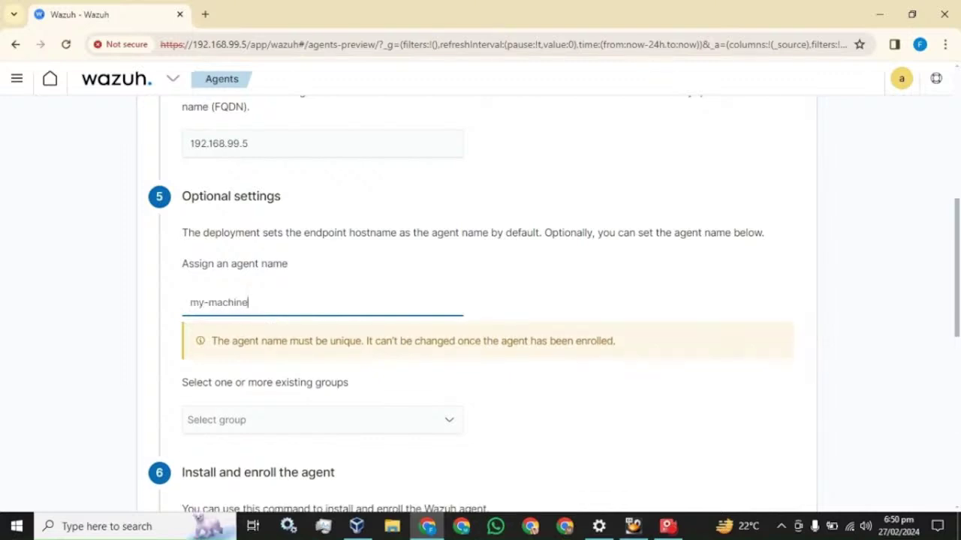
scroll(252, 281, down, 2)
scroll(257, 290, down, 3)
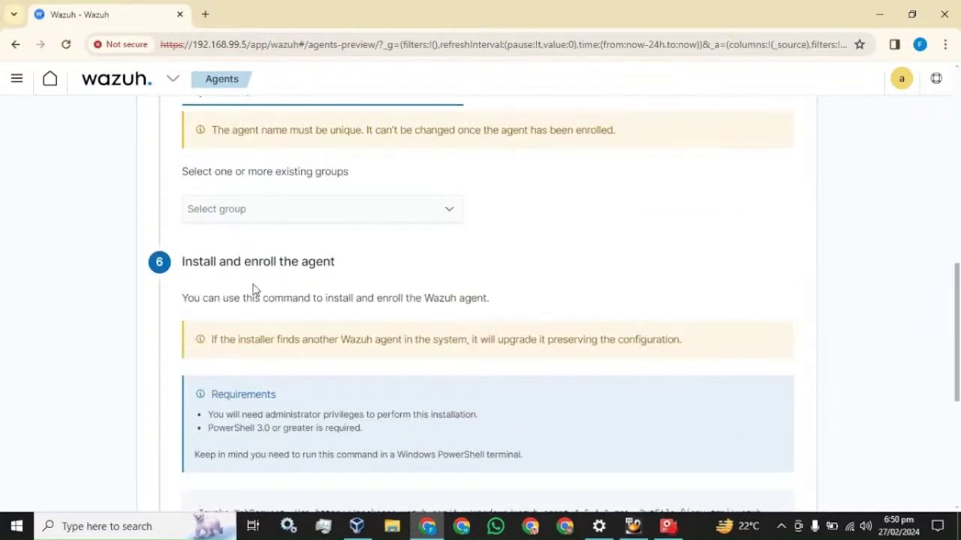
scroll(285, 278, down, 2)
mouse_move(518, 259)
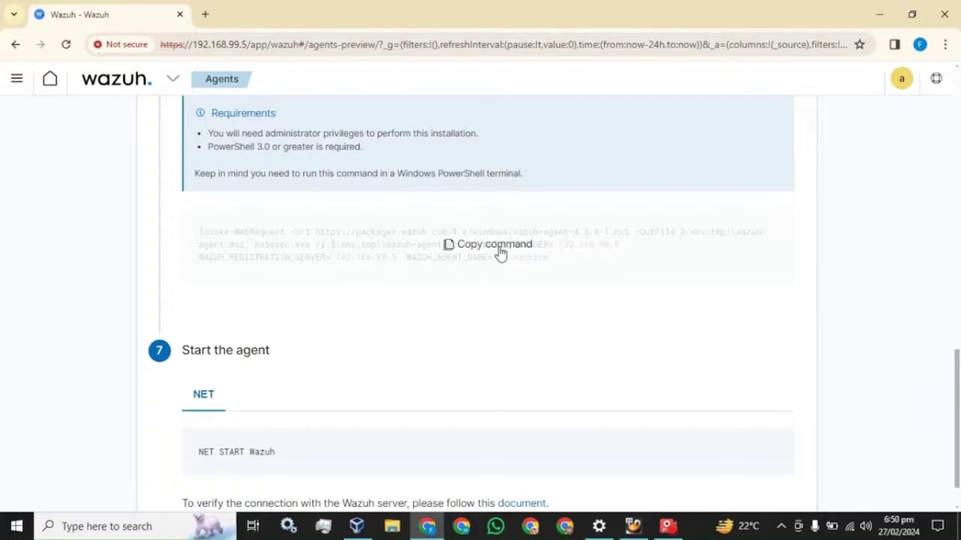
Copy the my-machine install command and run it in an administrator PowerShell.
click(500, 254)
click(105, 526)
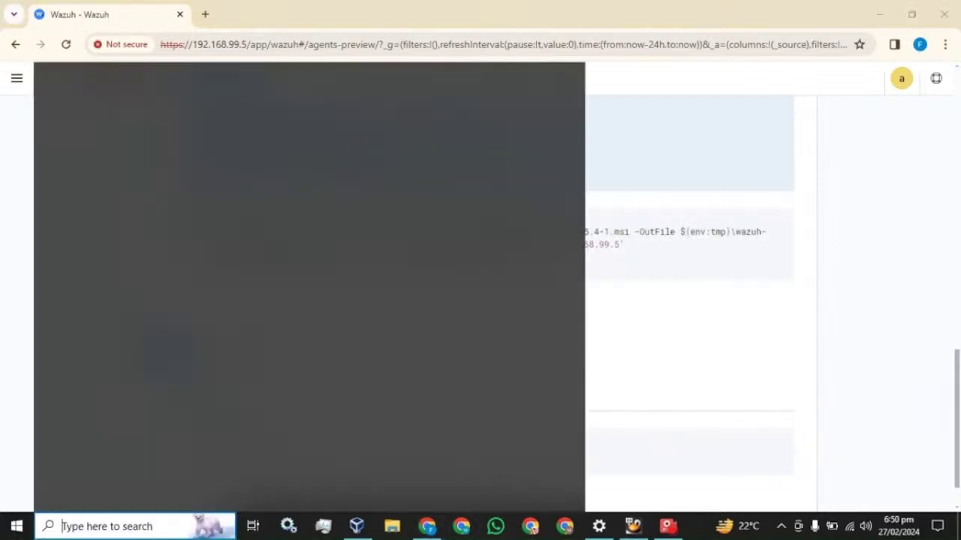
text(power)
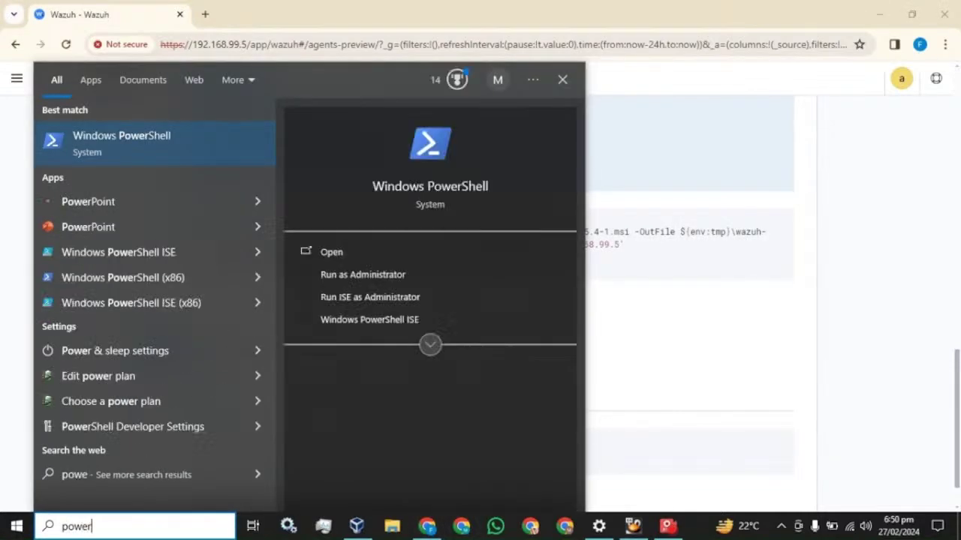
right_click(87, 143)
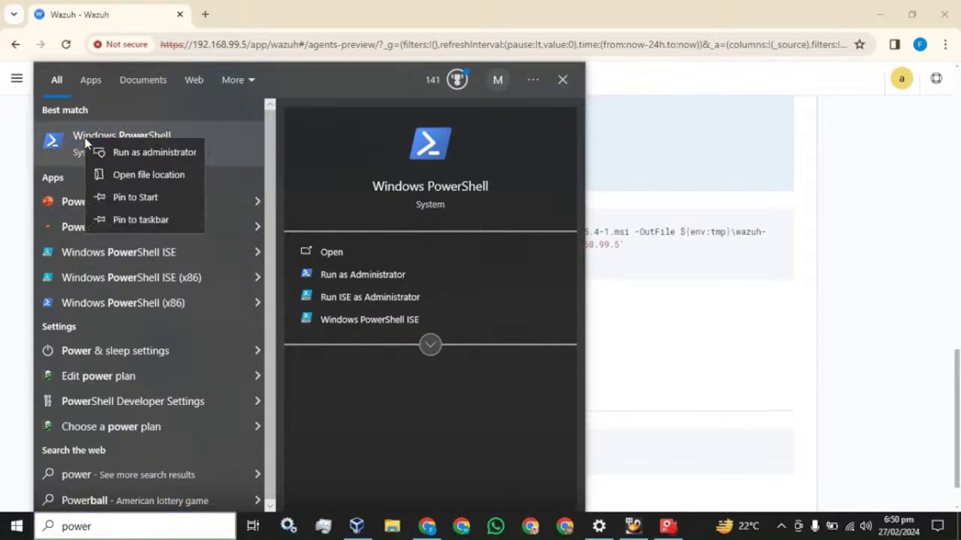
click(123, 154)
mouse_move(390, 244)
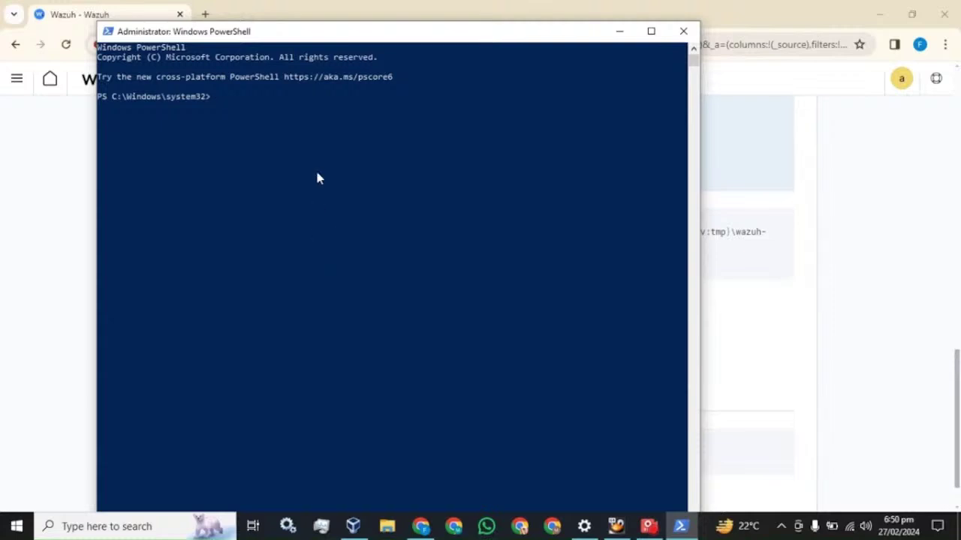
right_click(313, 149)
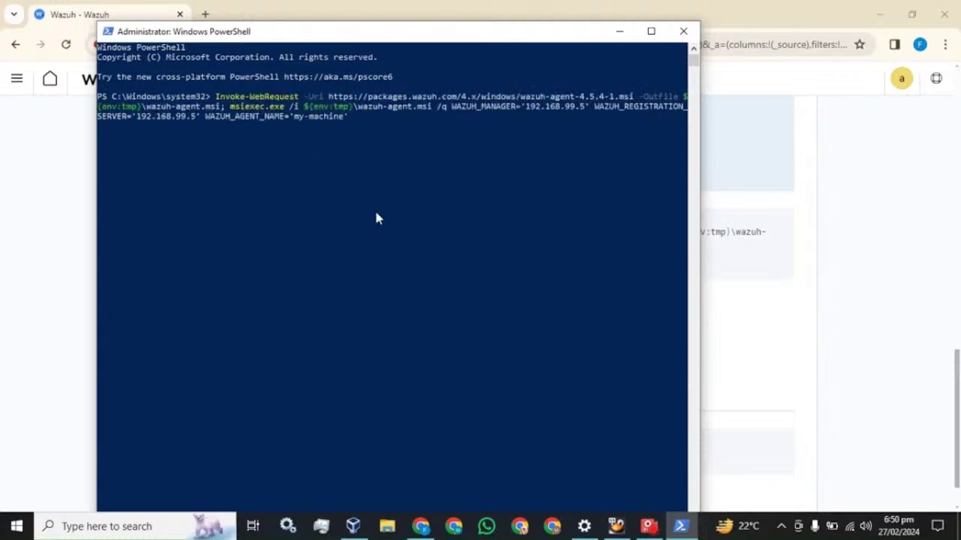
key(Return)
Copy NET START Wazuh from the setup page and run it in PowerShell.
click(405, 8)
scroll(326, 274, down, 1)
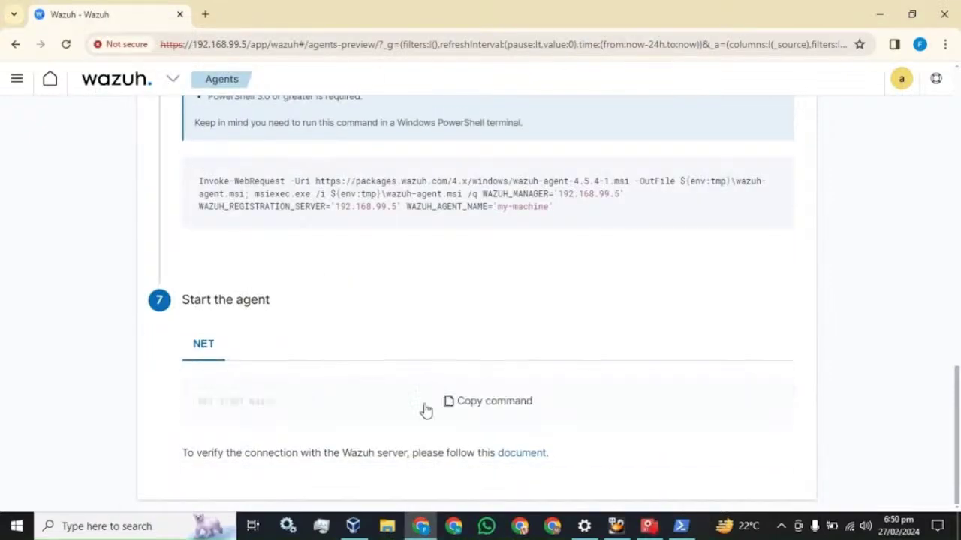
click(489, 402)
click(681, 526)
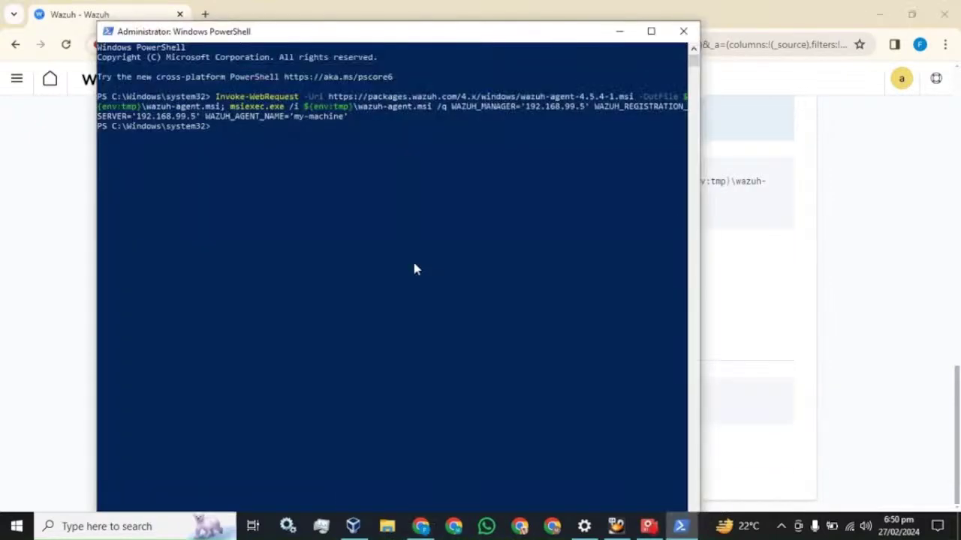
key(ctrl+v)
key(Return)
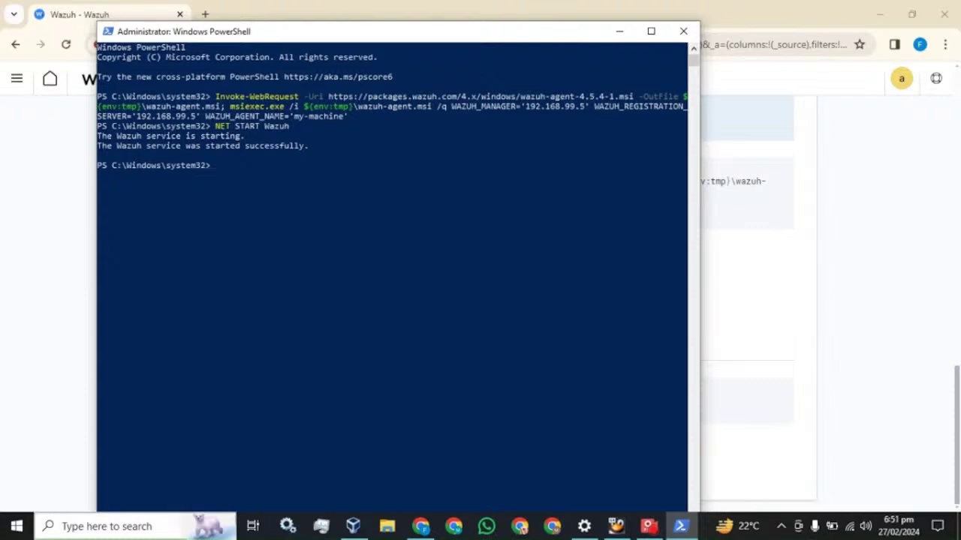
Verify in Services that the Wazuh agent is Running, then close it and return to Chrome.
click(112, 526)
text(services)
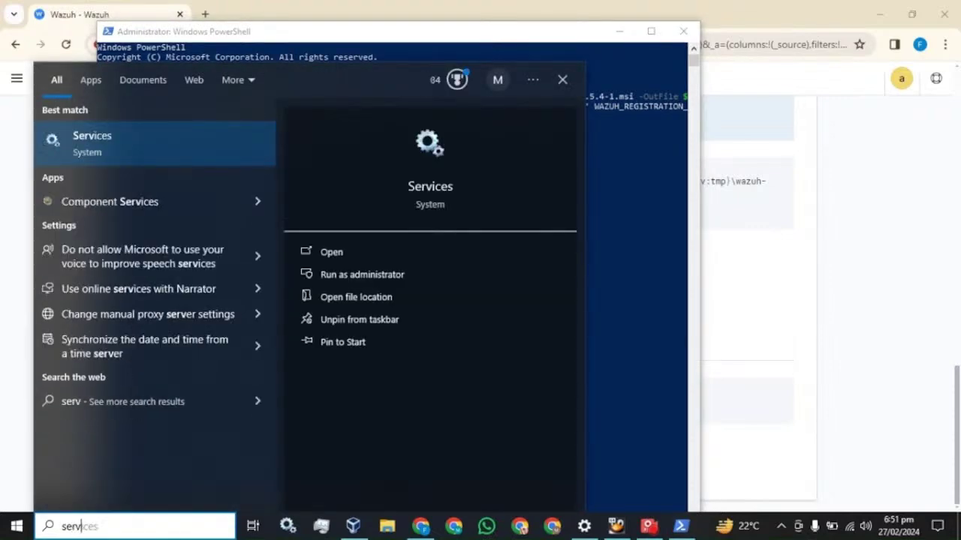
click(120, 151)
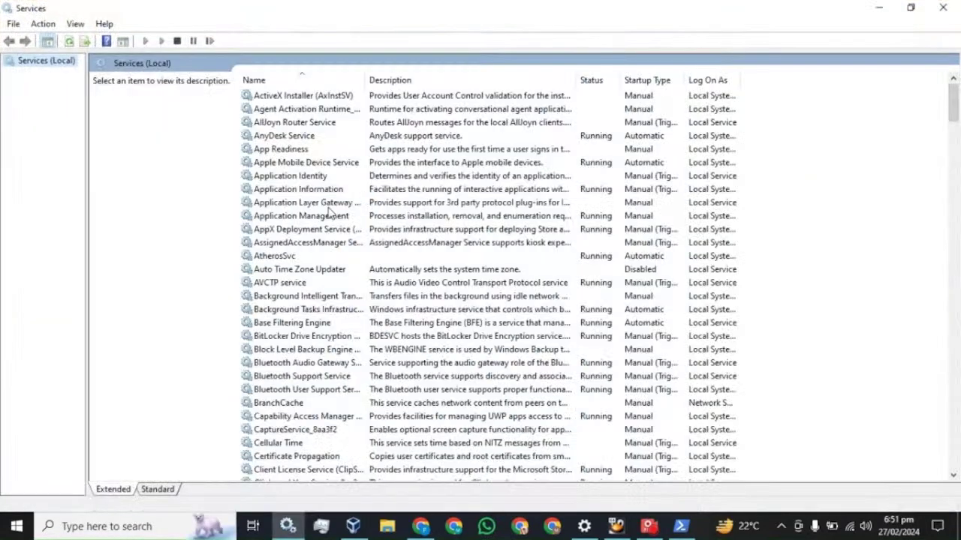
click(309, 218)
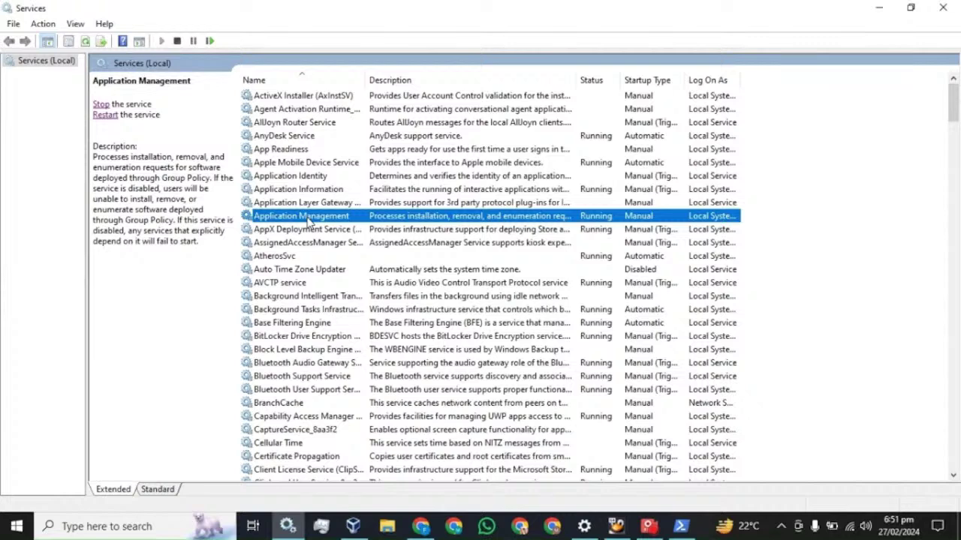
key(w)
click(279, 138)
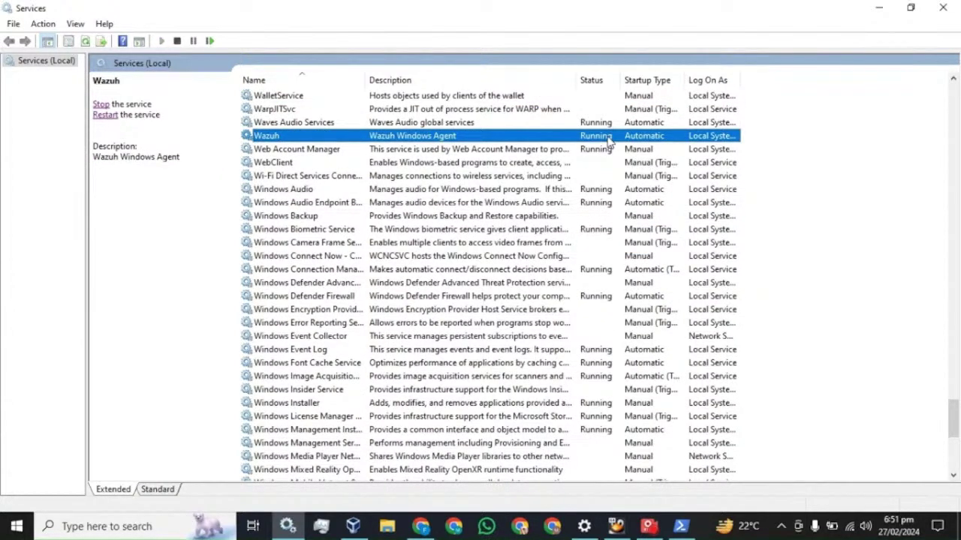
click(943, 7)
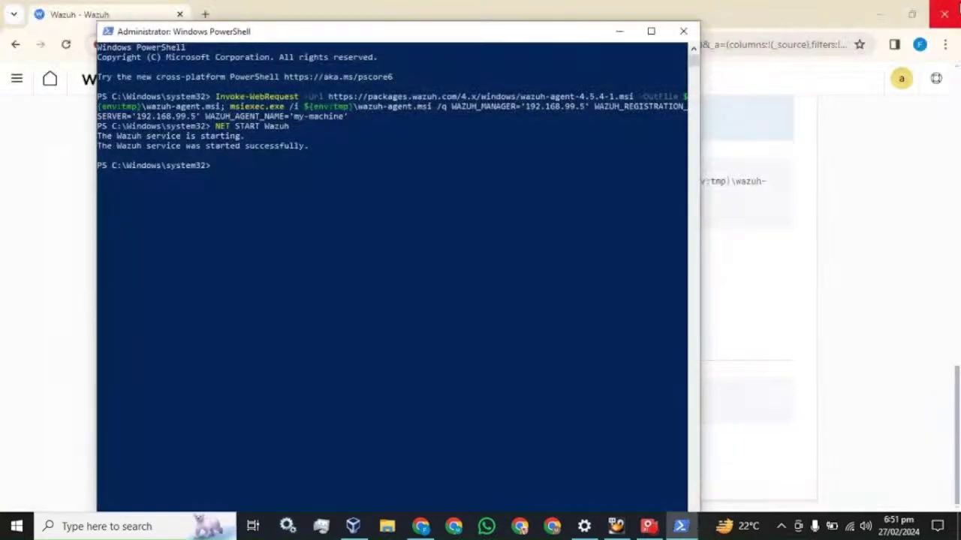
click(758, 9)
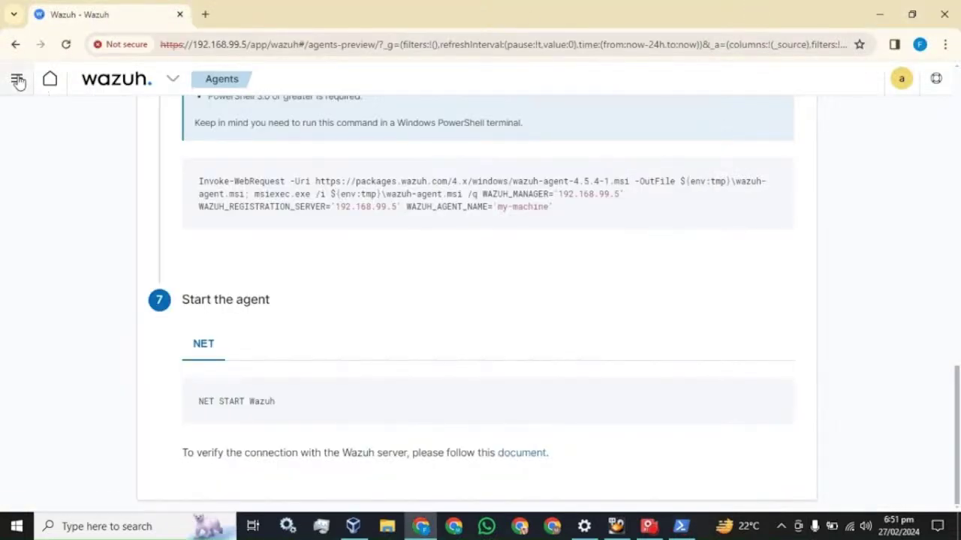
Go to the Wazuh modules overview and reload it until it counts 1 active agent and 0 never connected.
click(16, 79)
click(34, 213)
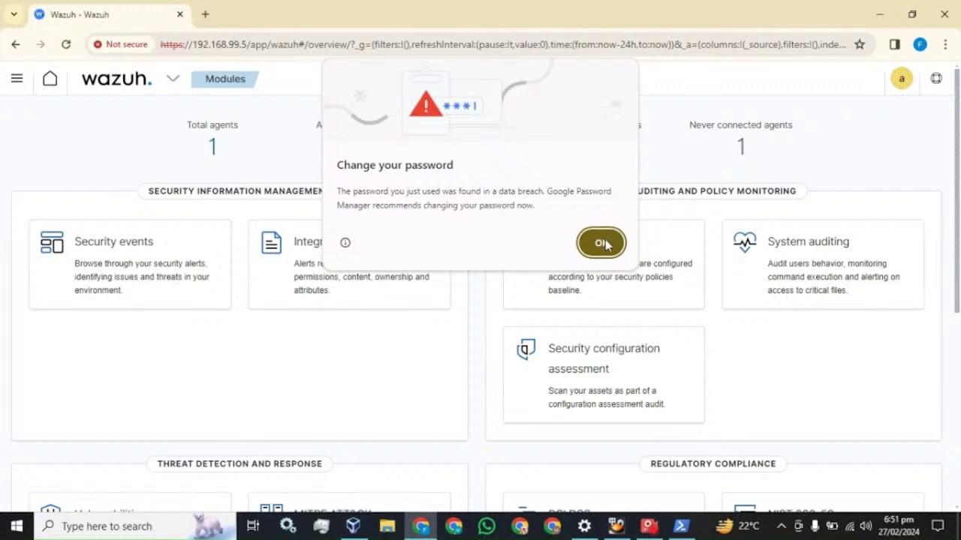
click(601, 242)
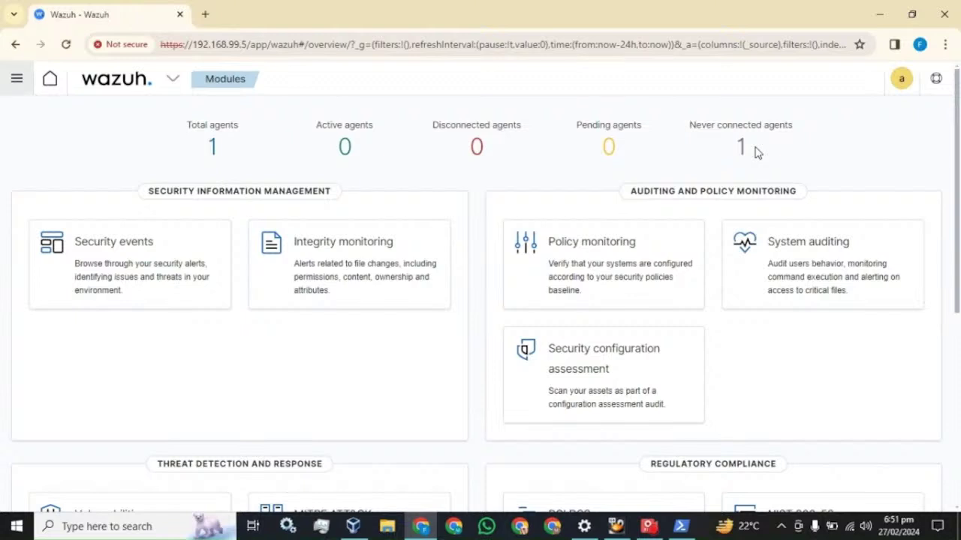
click(66, 46)
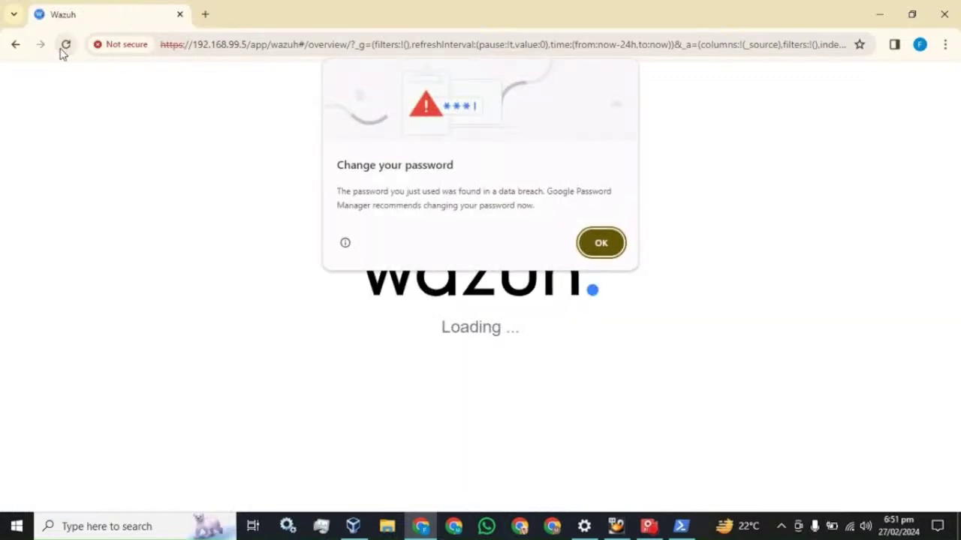
click(594, 244)
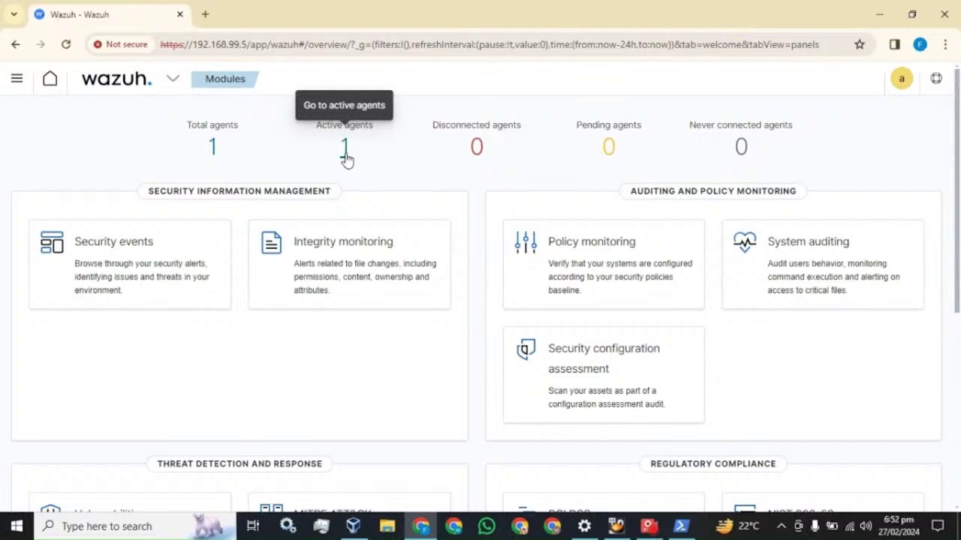
Open the Security events dashboard, note the 404 total alerts, and show 50 alerts per page.
click(101, 255)
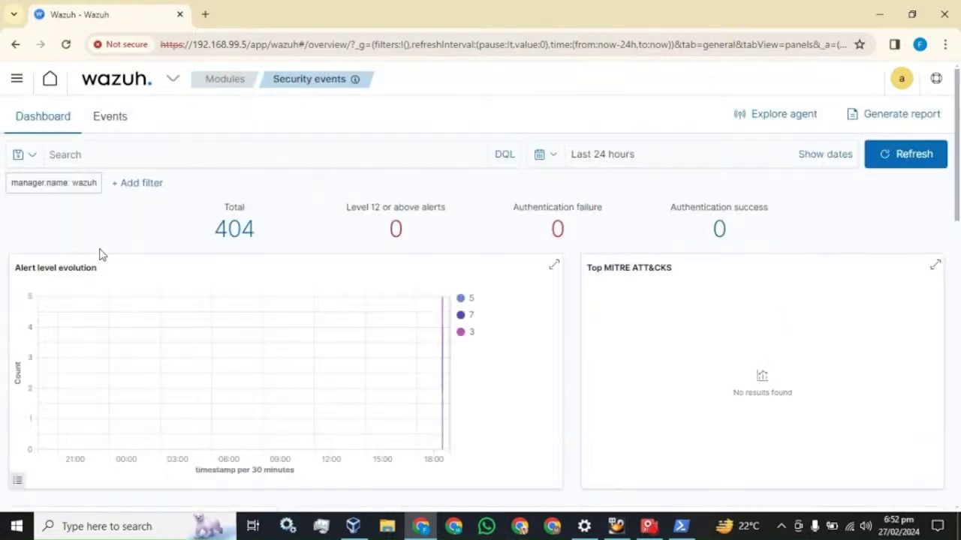
drag(260, 234, 214, 234)
scroll(316, 248, down, 8)
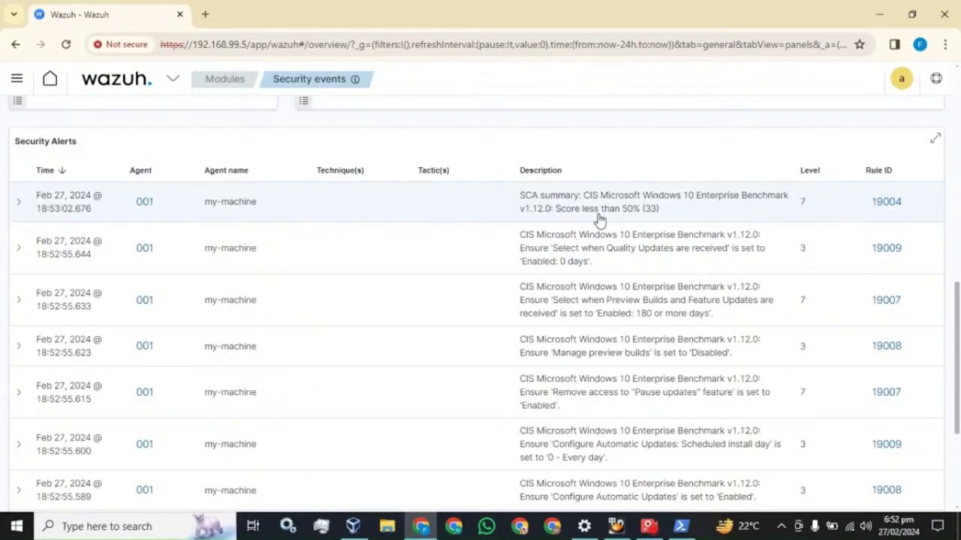
scroll(604, 220, down, 3)
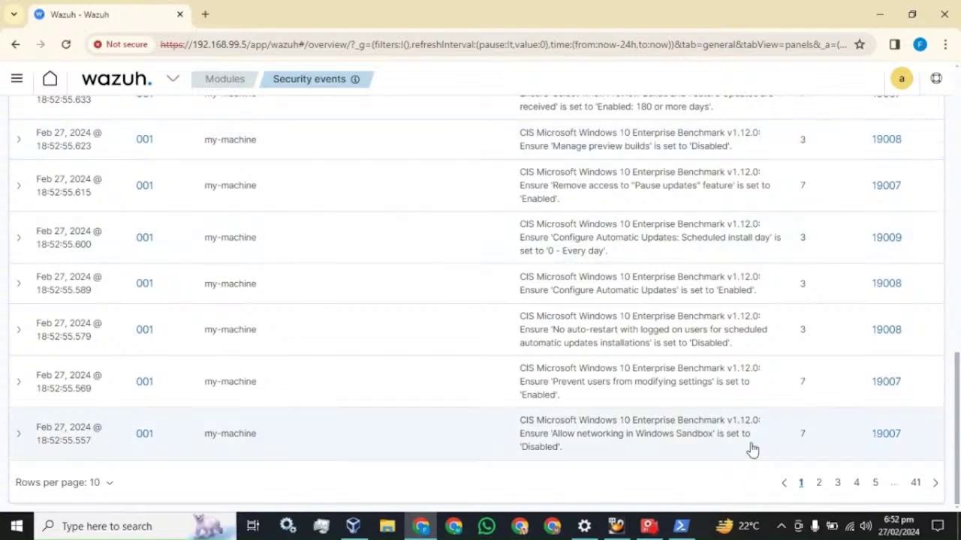
click(111, 483)
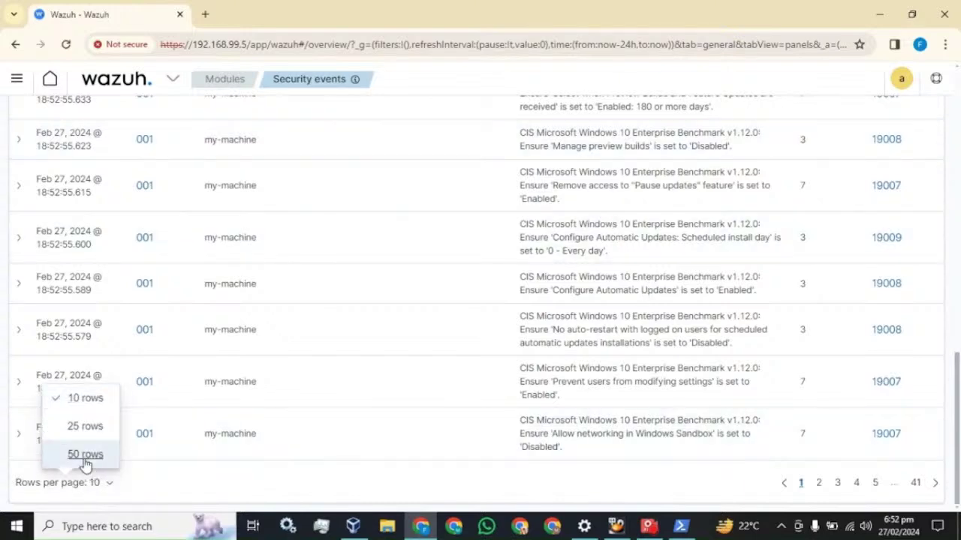
click(85, 456)
Refresh the security events data twice and scroll through my-machine's alerts list.
scroll(313, 363, down, 20)
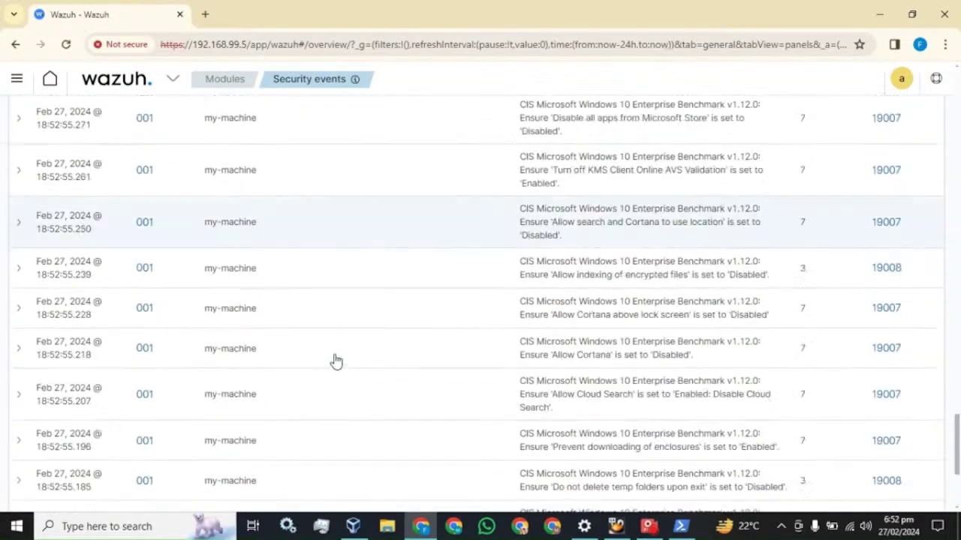
scroll(397, 381, up, 20)
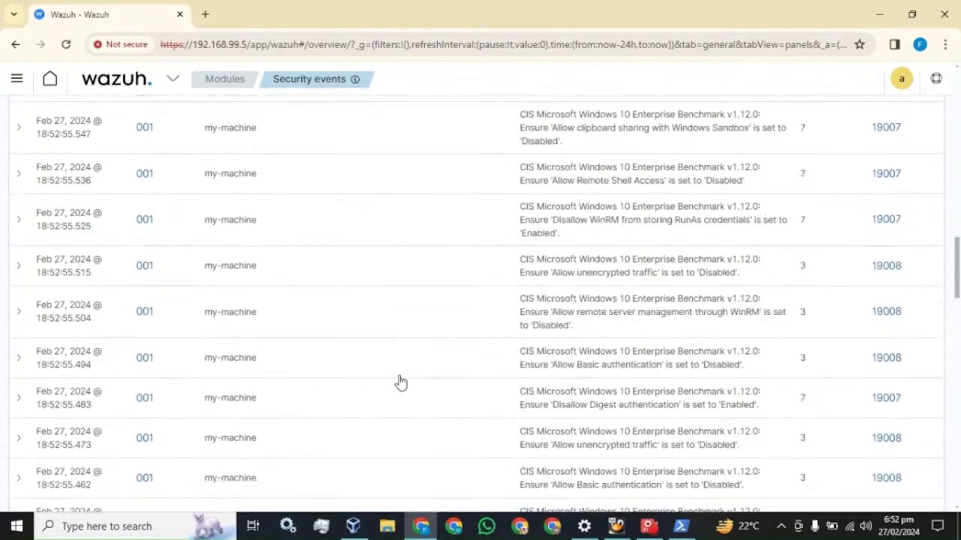
scroll(399, 381, up, 10)
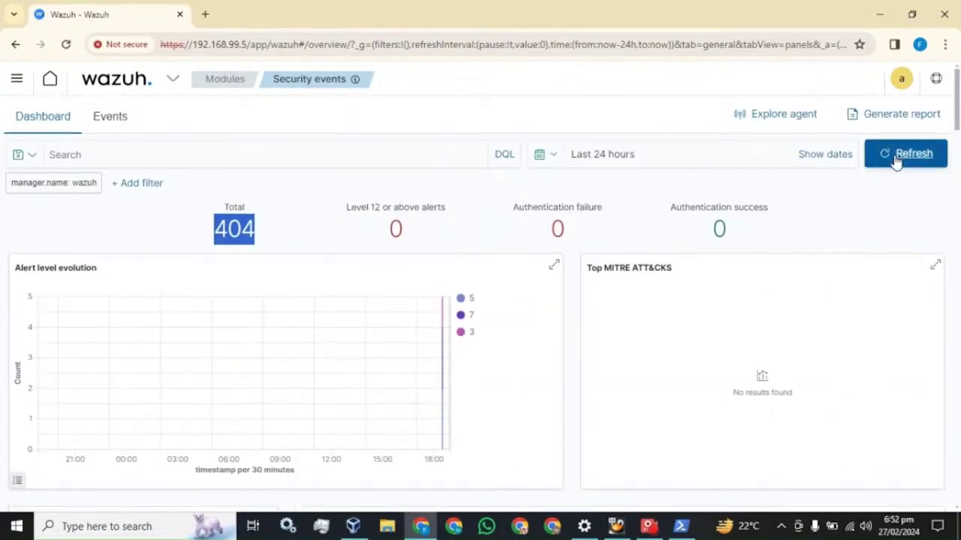
click(897, 156)
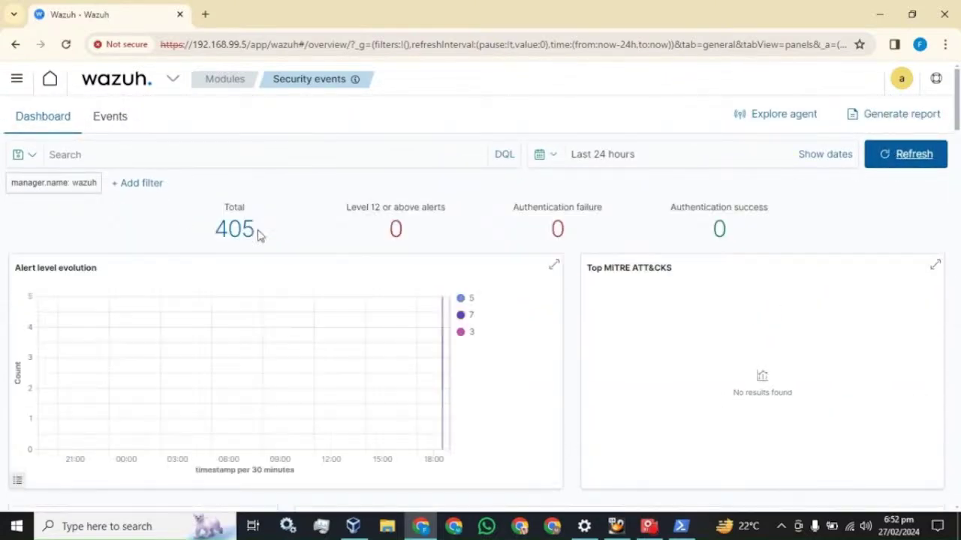
scroll(299, 298, down, 6)
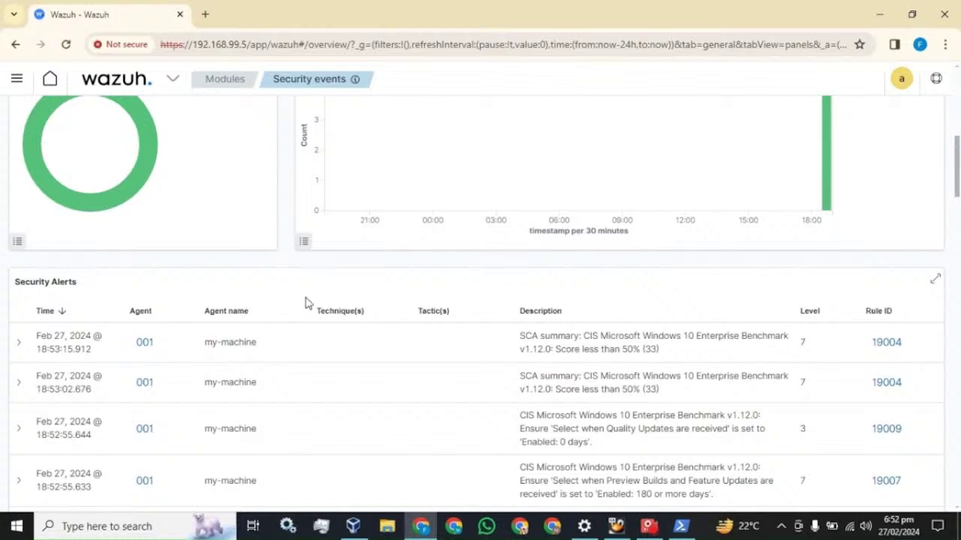
scroll(354, 337, up, 1)
scroll(356, 337, up, 5)
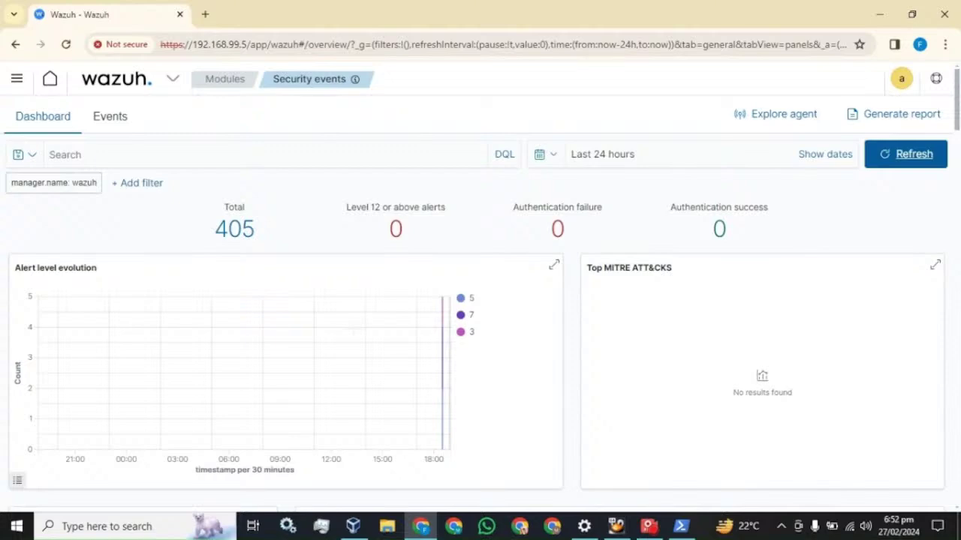
scroll(366, 364, down, 7)
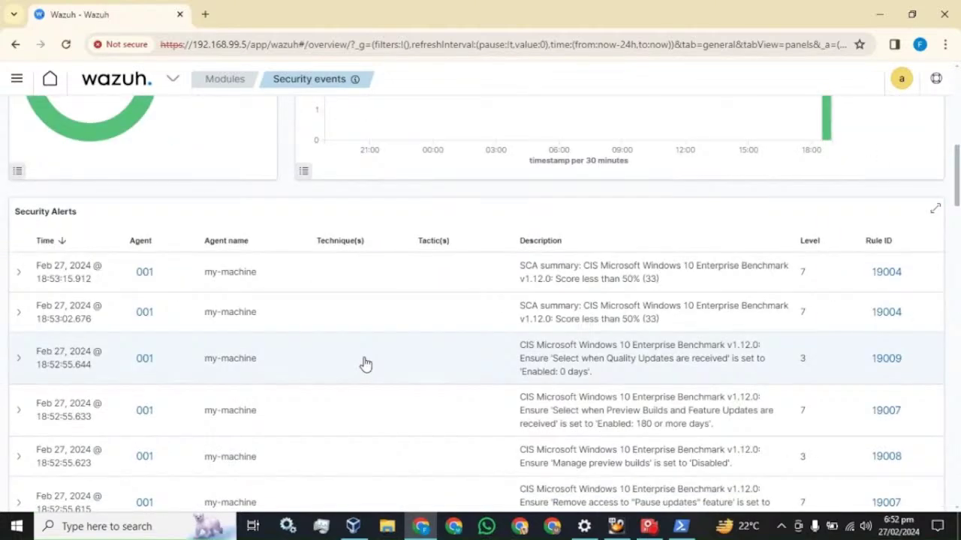
scroll(363, 365, up, 4)
click(893, 158)
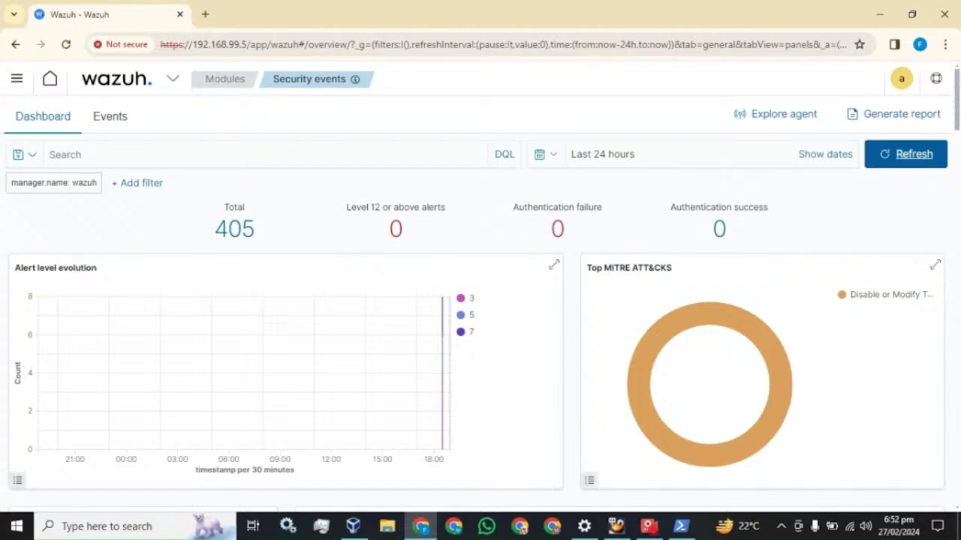
scroll(279, 331, down, 6)
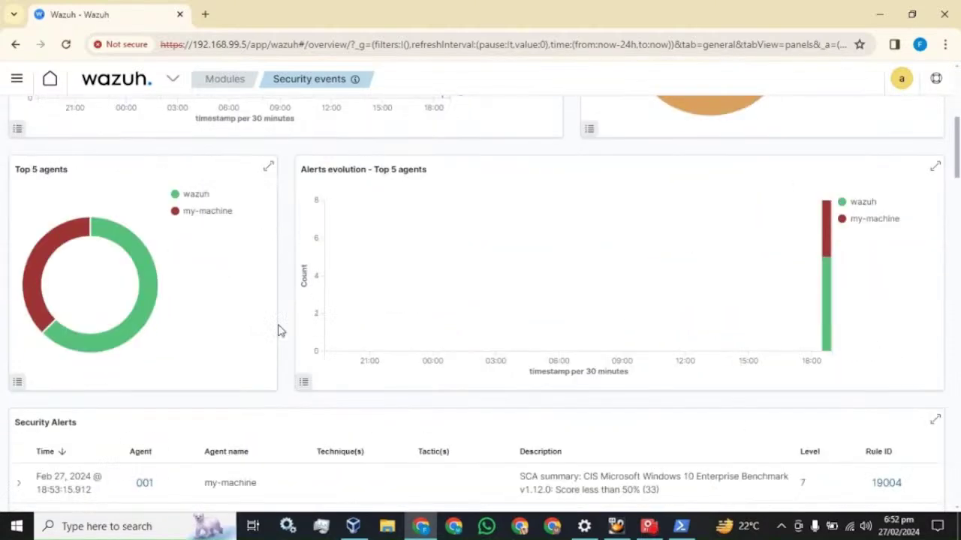
scroll(280, 331, down, 3)
scroll(279, 331, up, 10)
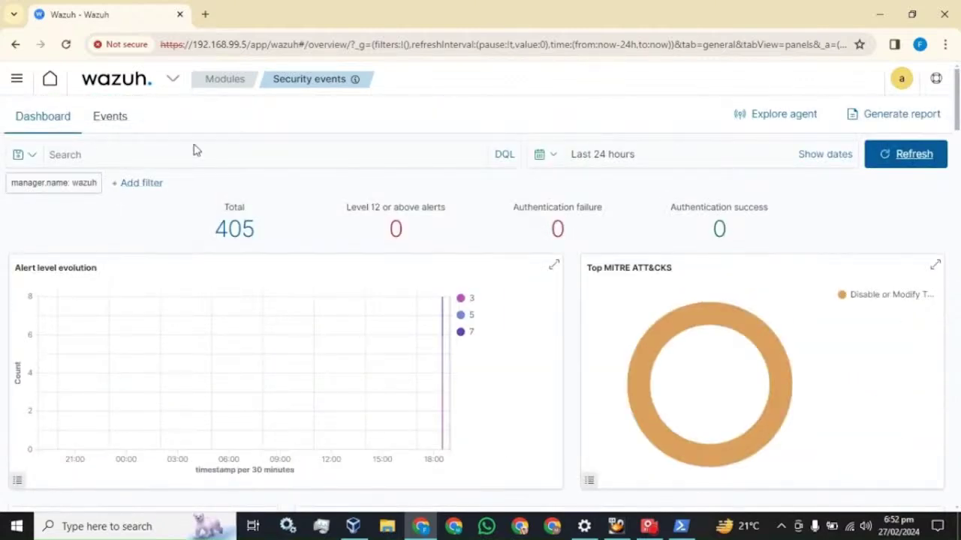
scroll(317, 270, down, 6)
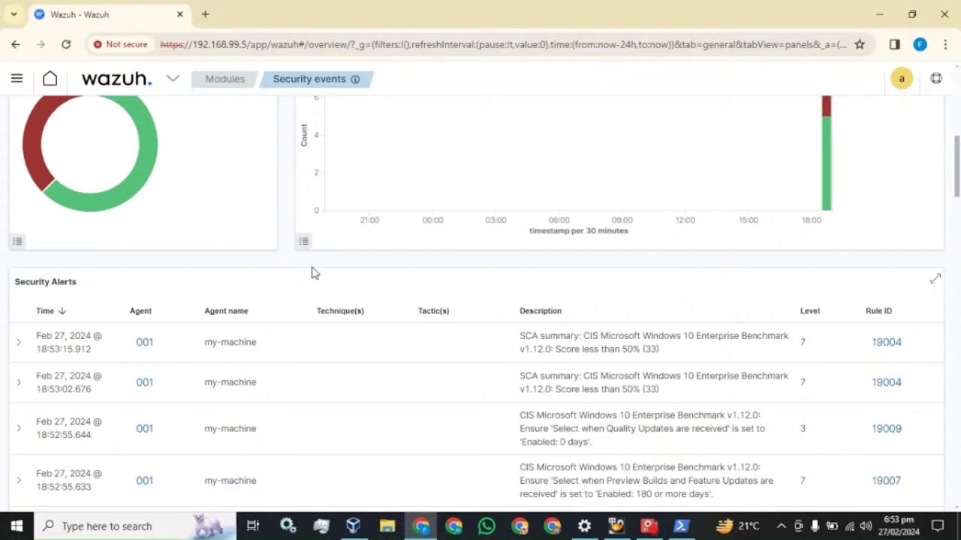
Go to Discover, which shows 405 hits from the last 24 hours, and start a new filter.
click(18, 82)
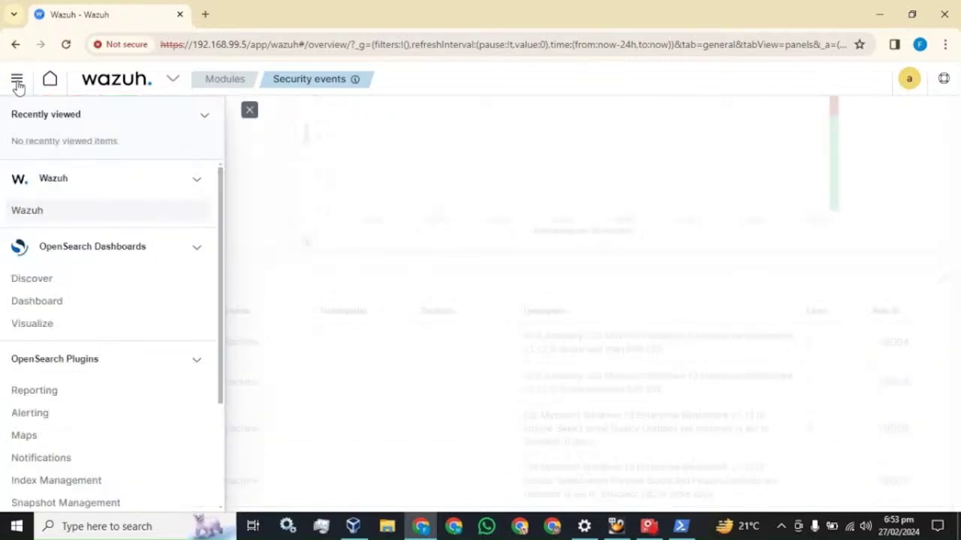
click(36, 285)
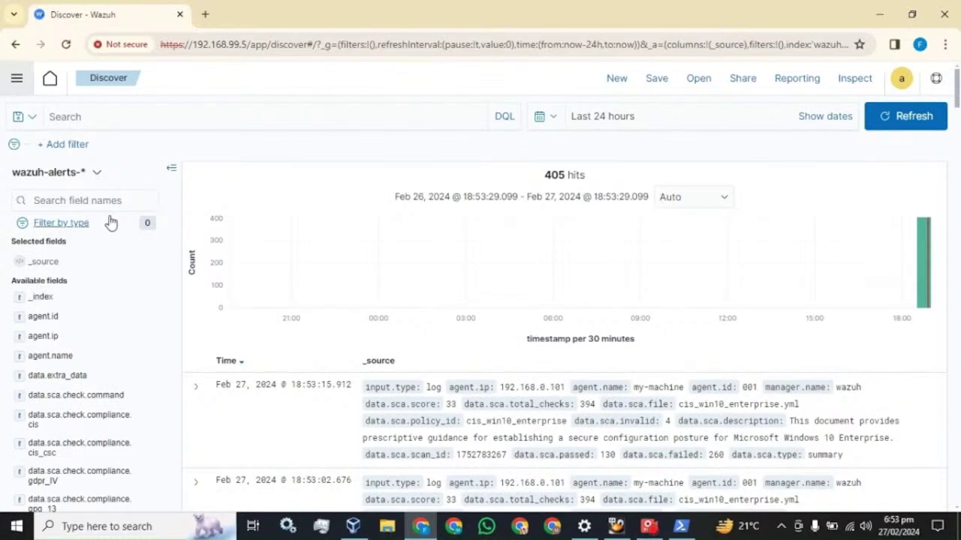
click(74, 147)
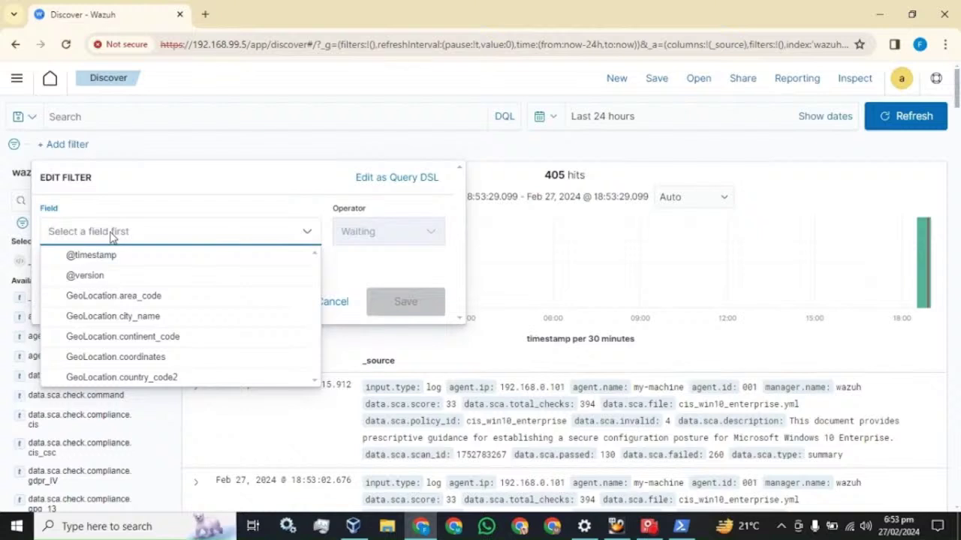
Save a Discover filter on agent.name with the operator is and the value my-machine.
text(age)
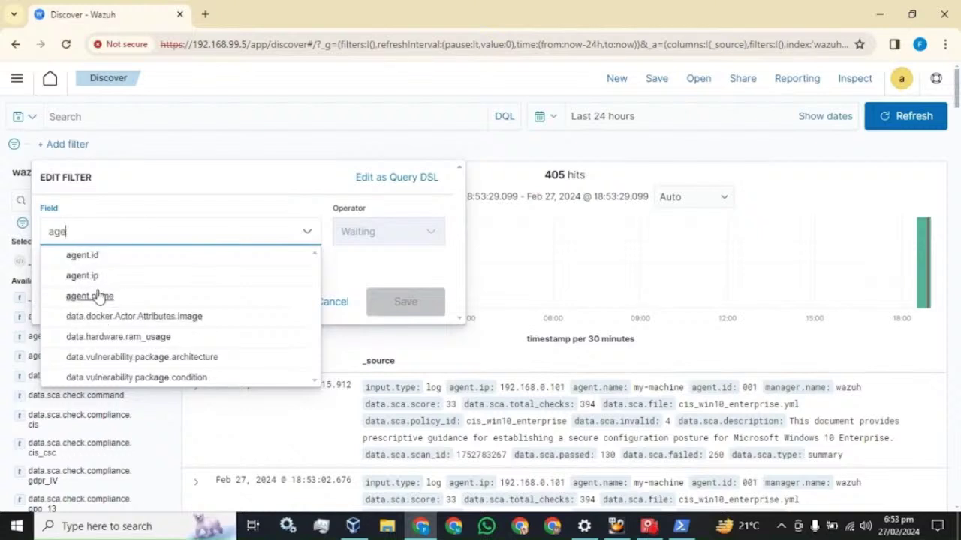
click(99, 297)
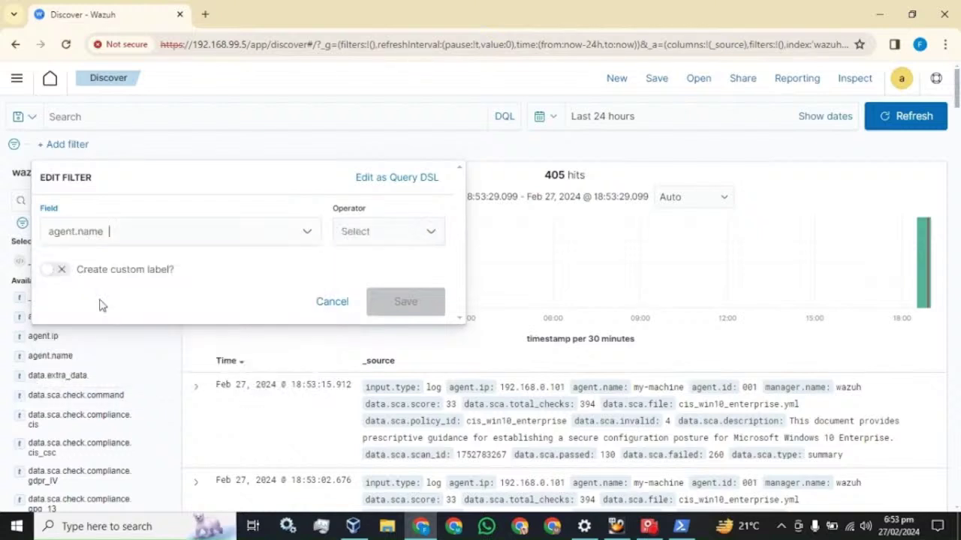
click(400, 241)
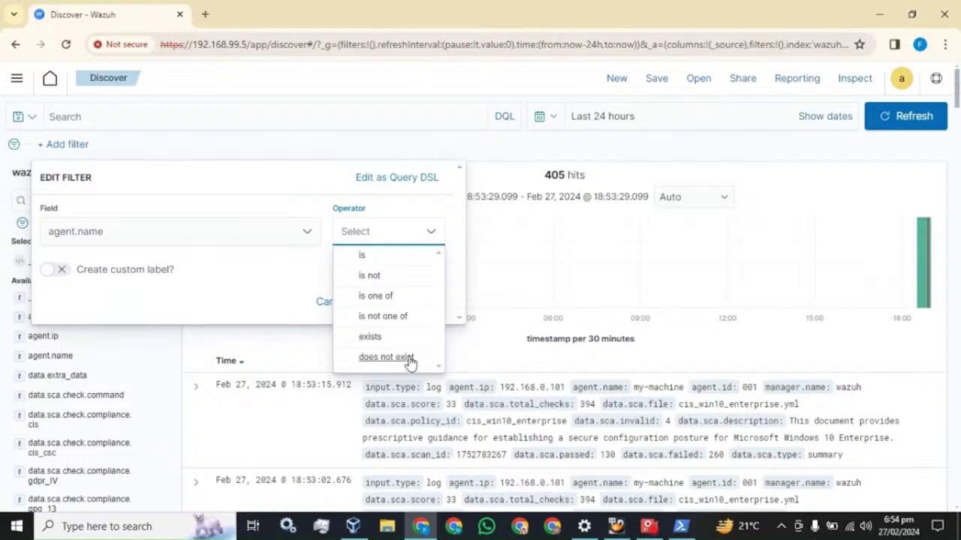
click(366, 256)
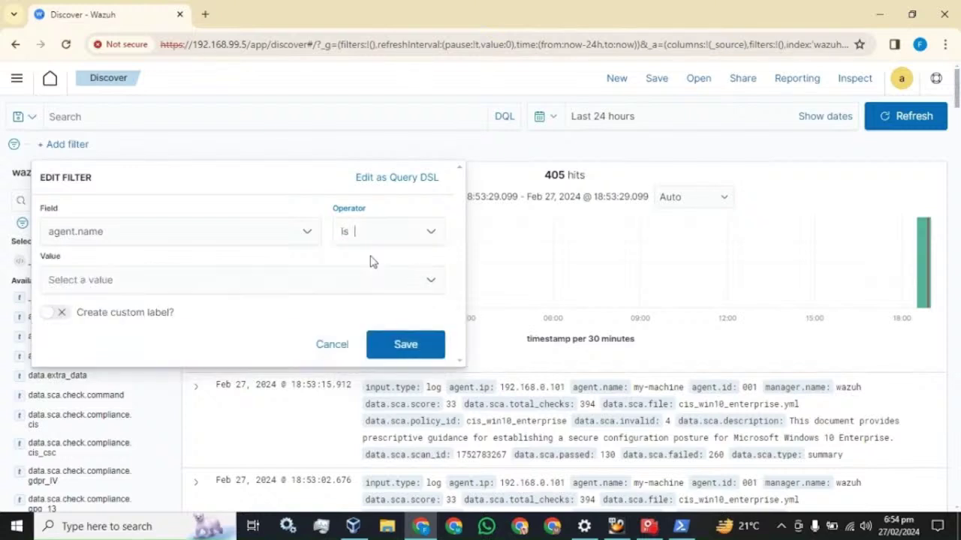
click(220, 280)
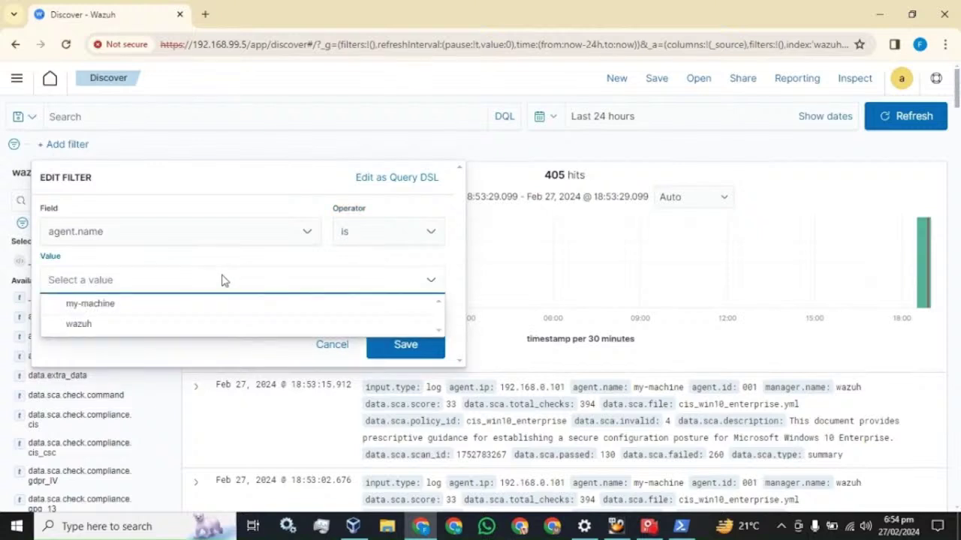
click(89, 310)
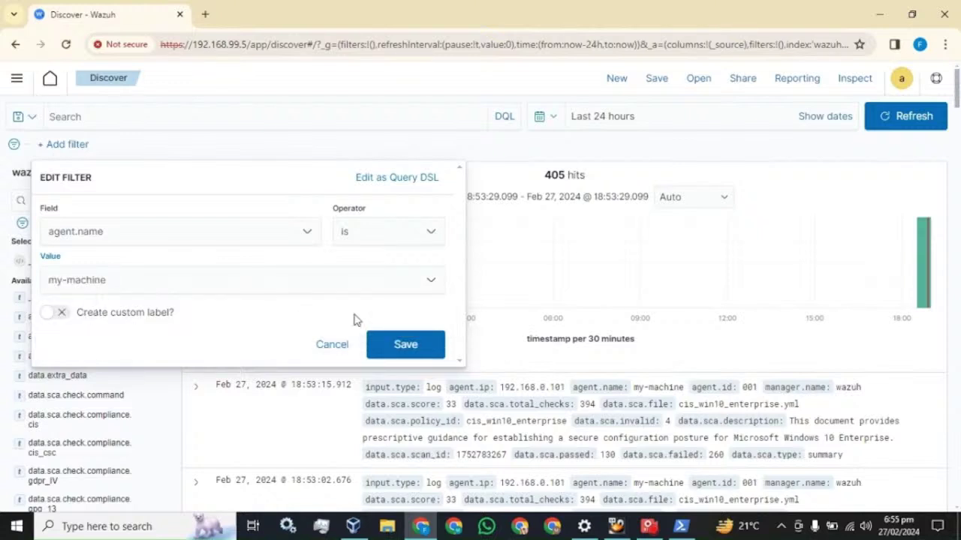
click(409, 347)
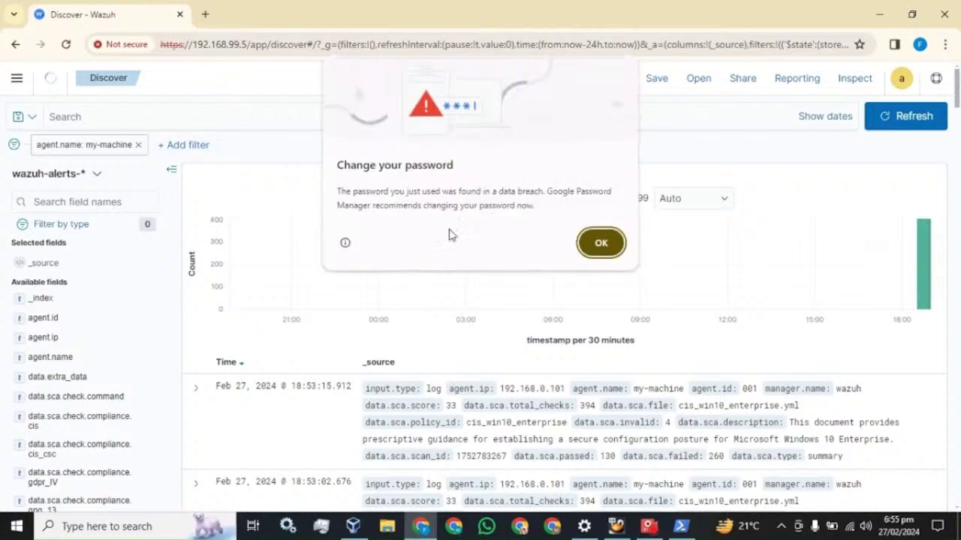
Dismiss the password warning and check the time range options without changing them.
click(602, 243)
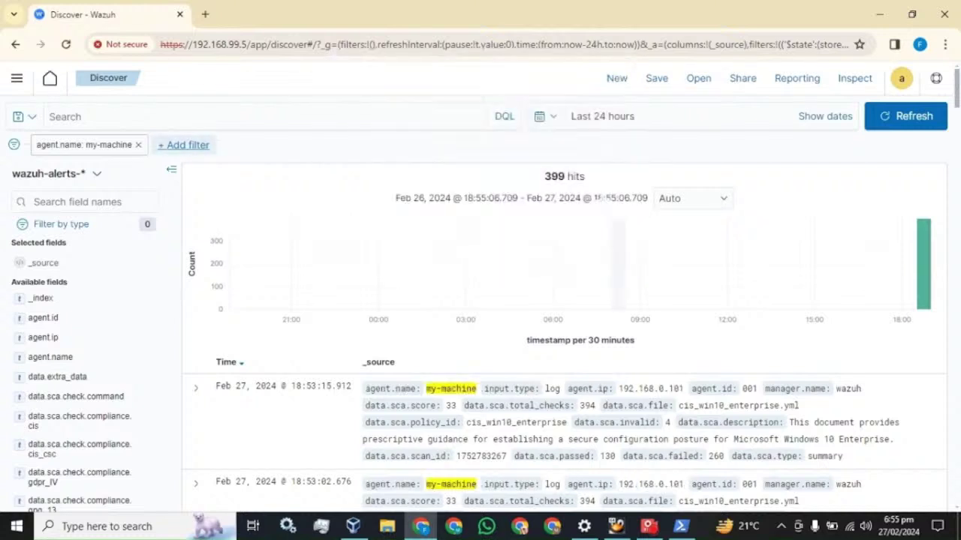
click(557, 122)
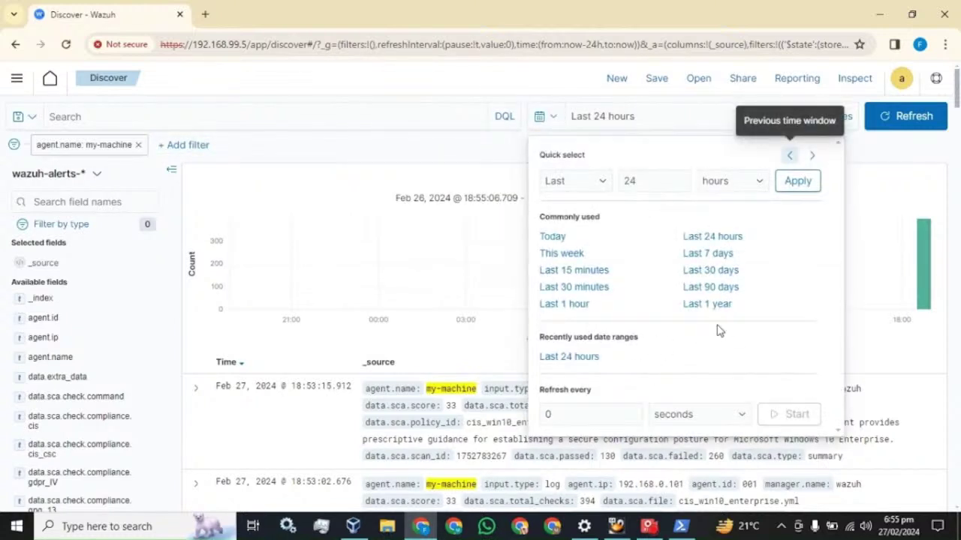
click(524, 90)
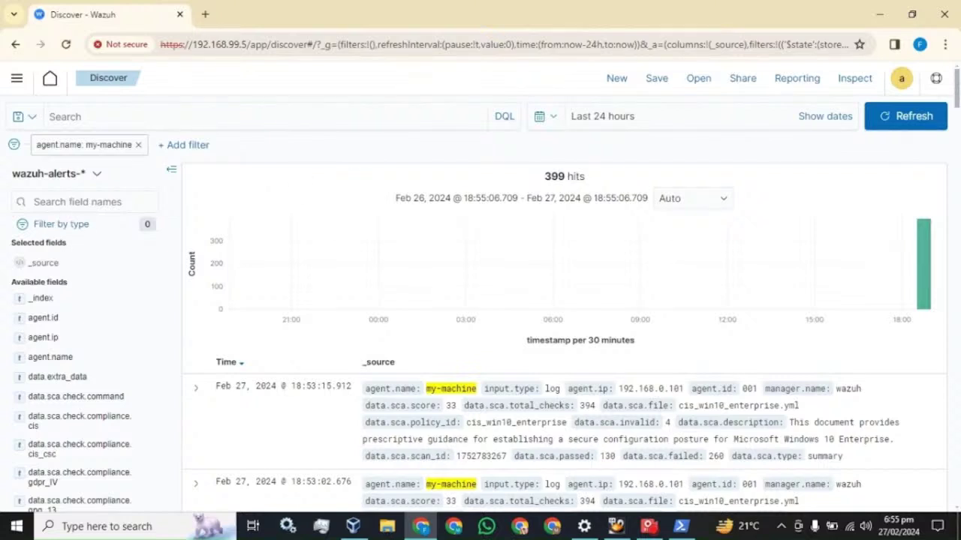
scroll(439, 449, down, 2)
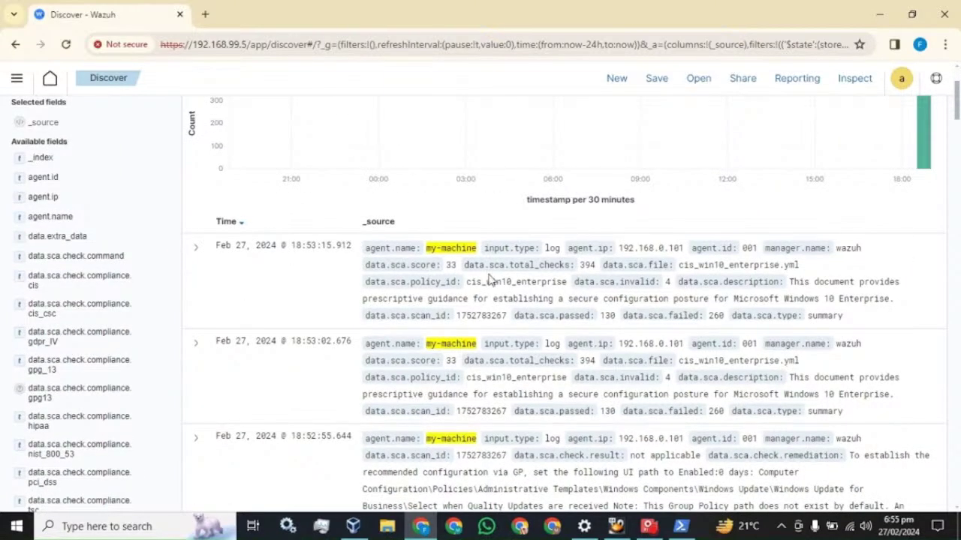
scroll(338, 315, up, 2)
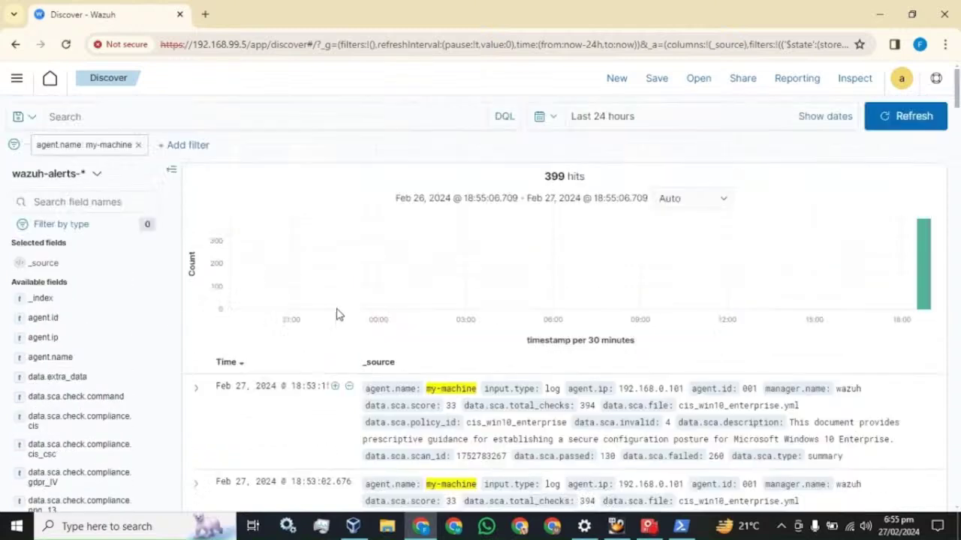
Add agent.name, rule.description and rule.id as columns in the Discover table.
click(75, 202)
text(agent)
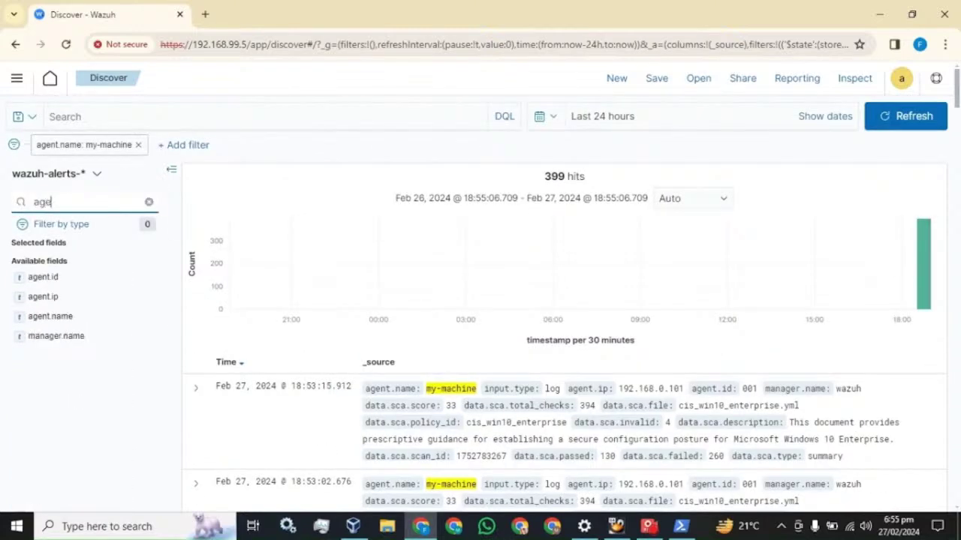
click(47, 321)
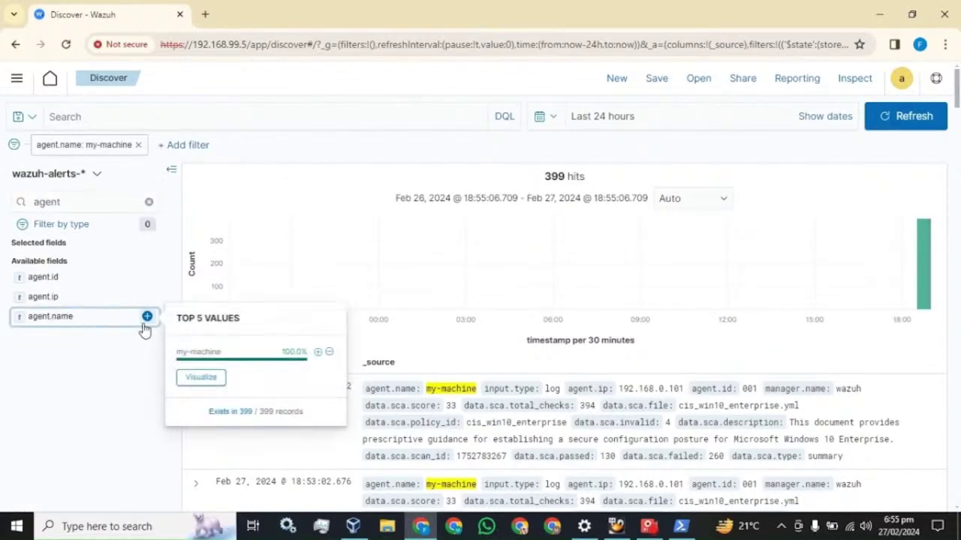
click(147, 317)
scroll(418, 433, down, 3)
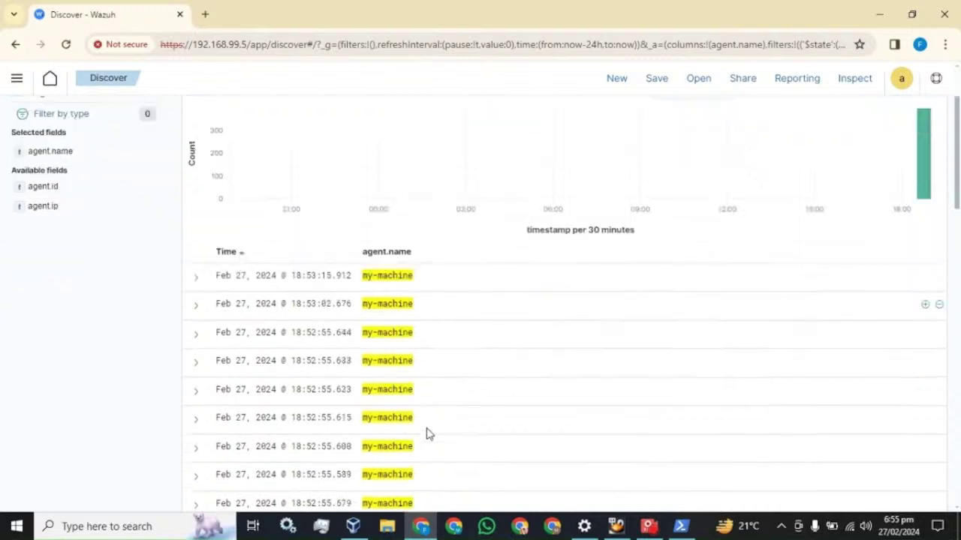
scroll(419, 346, up, 3)
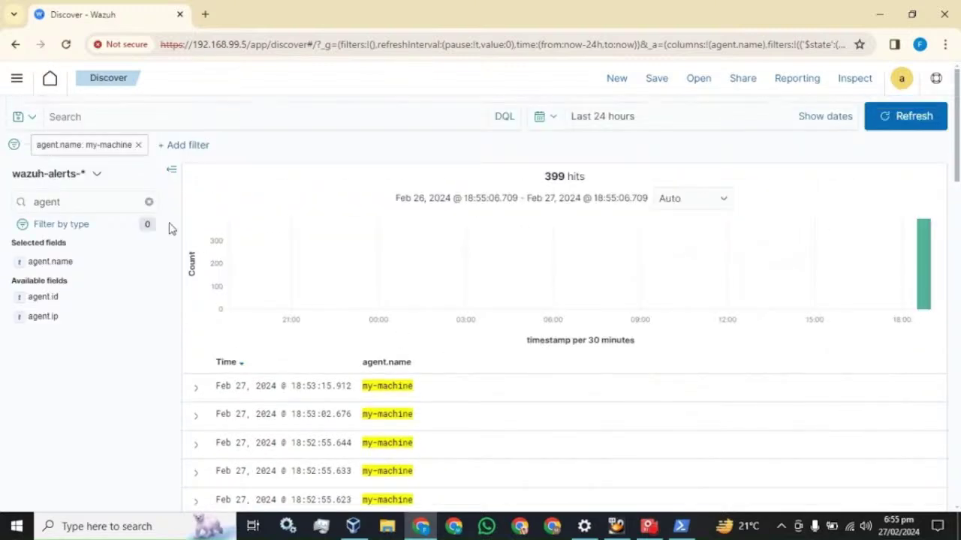
click(149, 202)
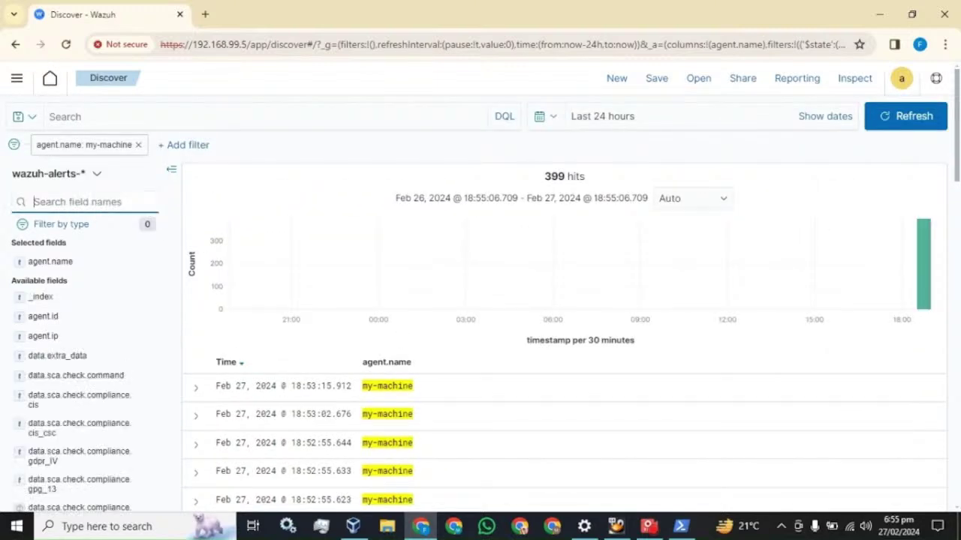
text(des)
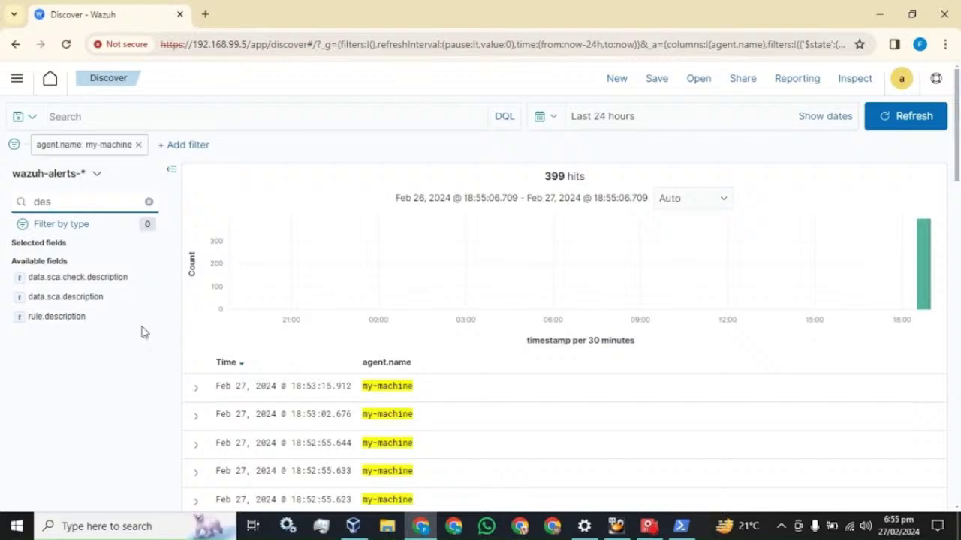
click(148, 317)
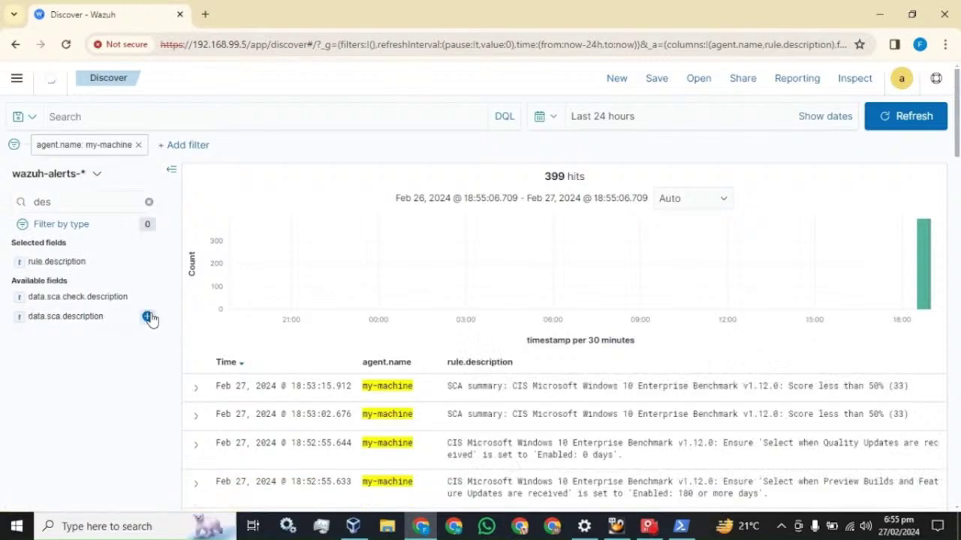
scroll(701, 455, down, 2)
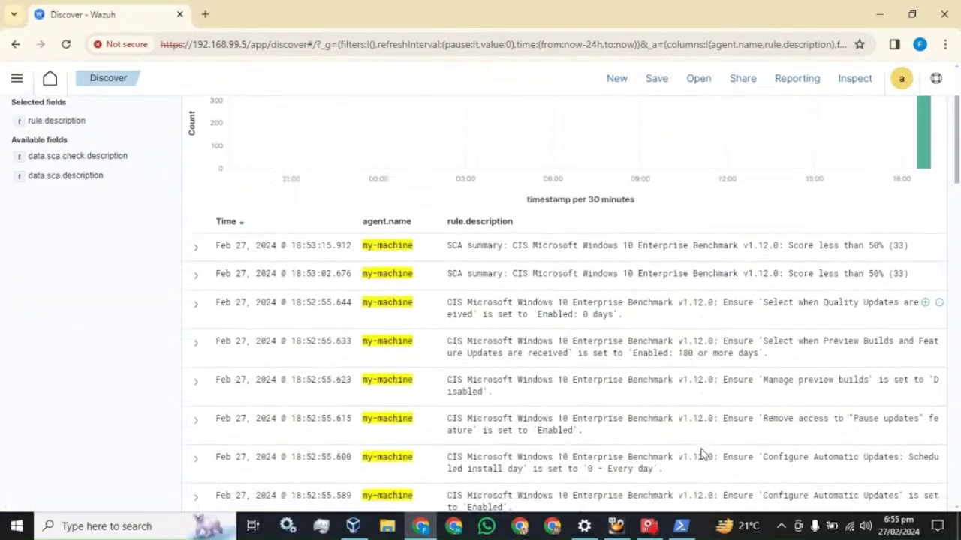
scroll(701, 455, up, 2)
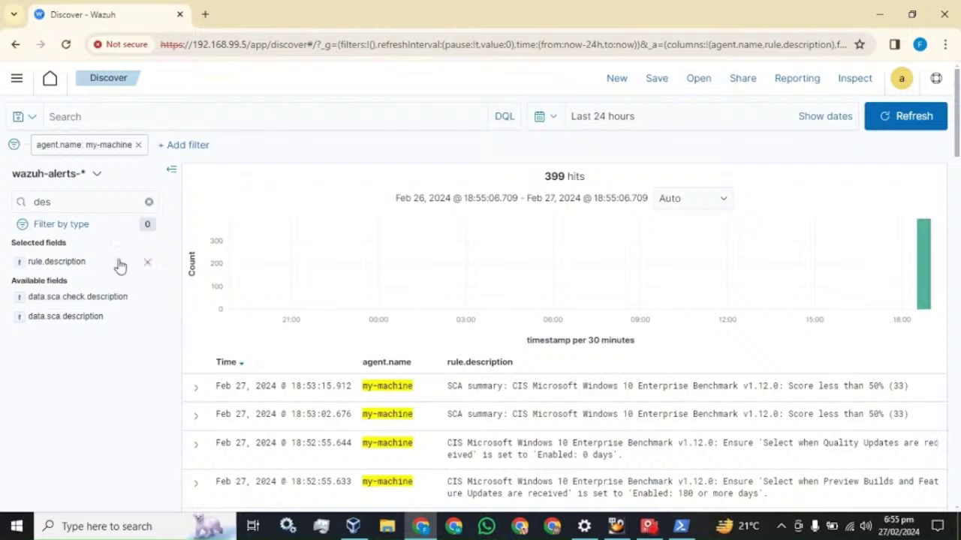
click(149, 202)
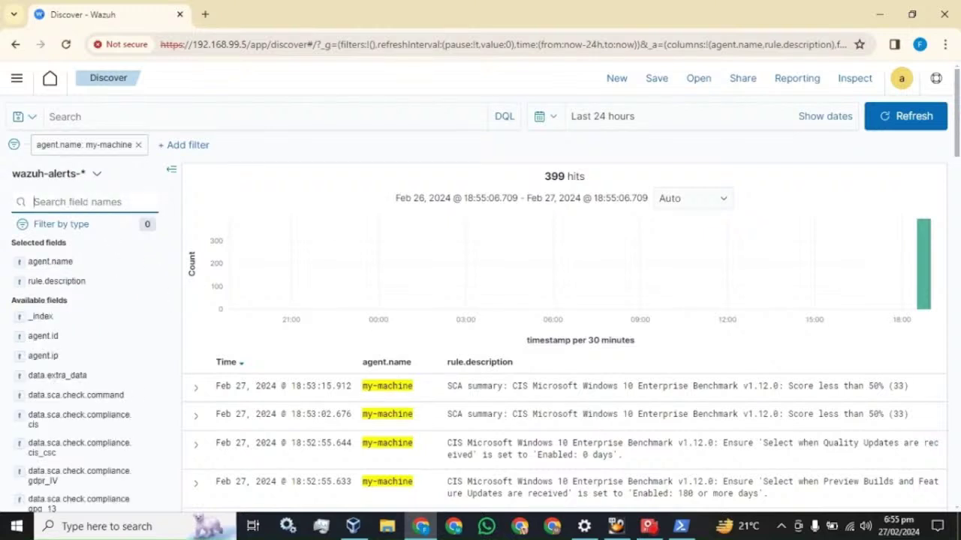
text(rul)
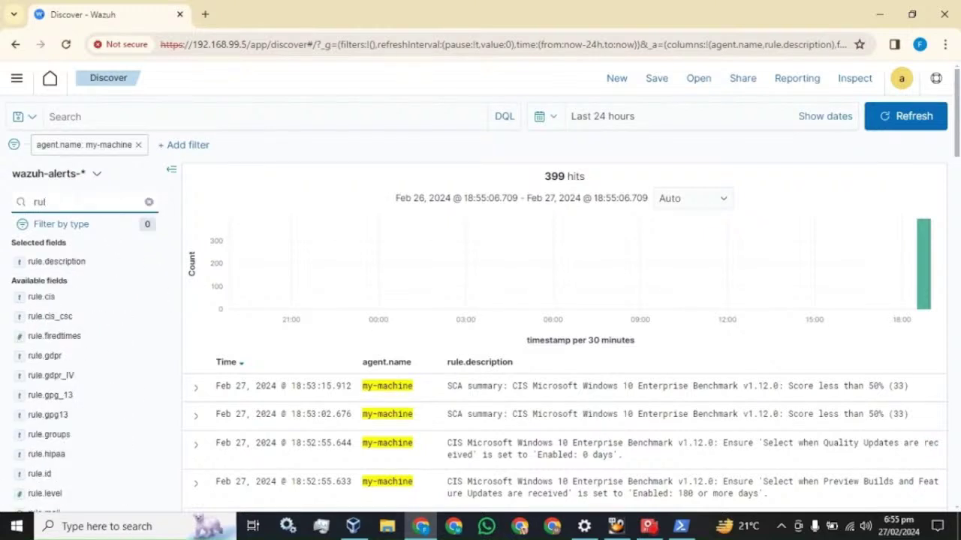
click(147, 477)
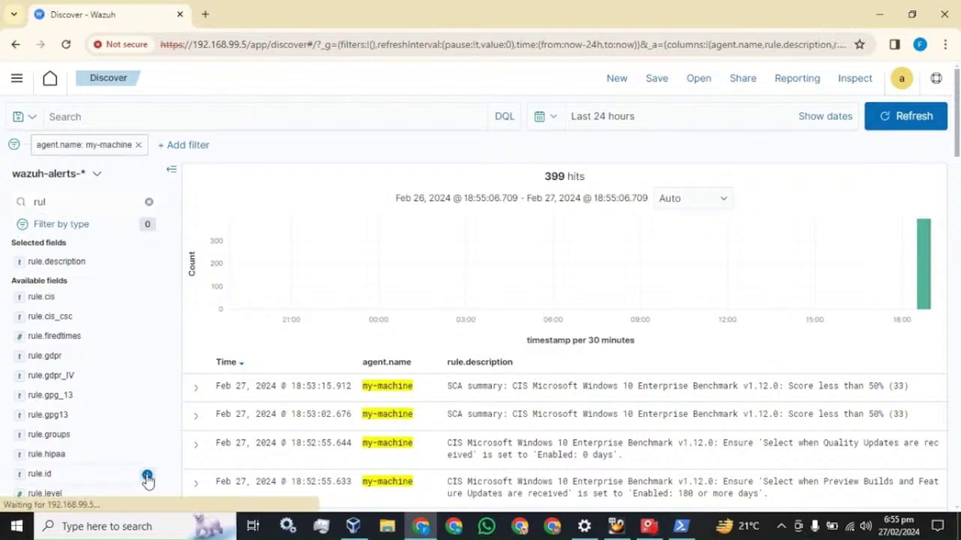
click(148, 478)
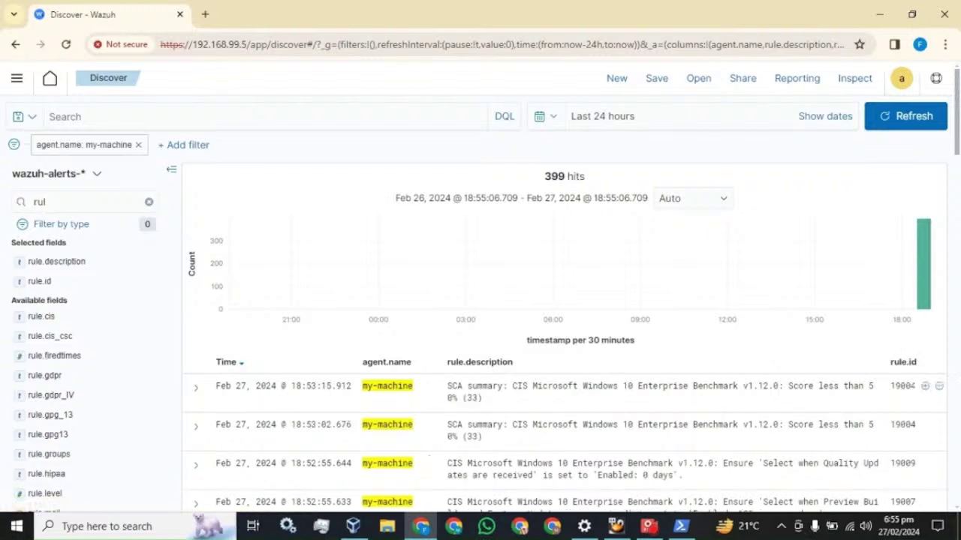
Search the field names for 'eventIS', then clear the search box completely.
click(149, 203)
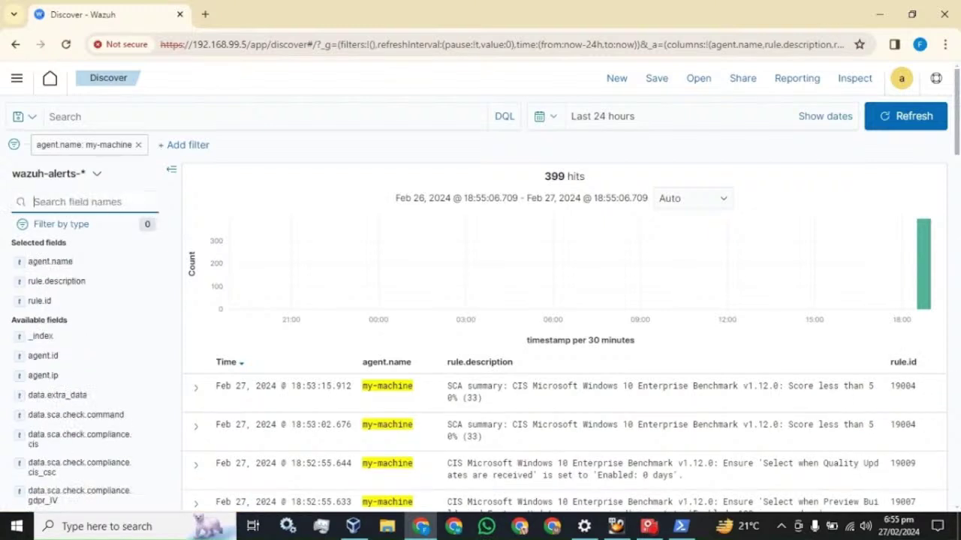
text(even)
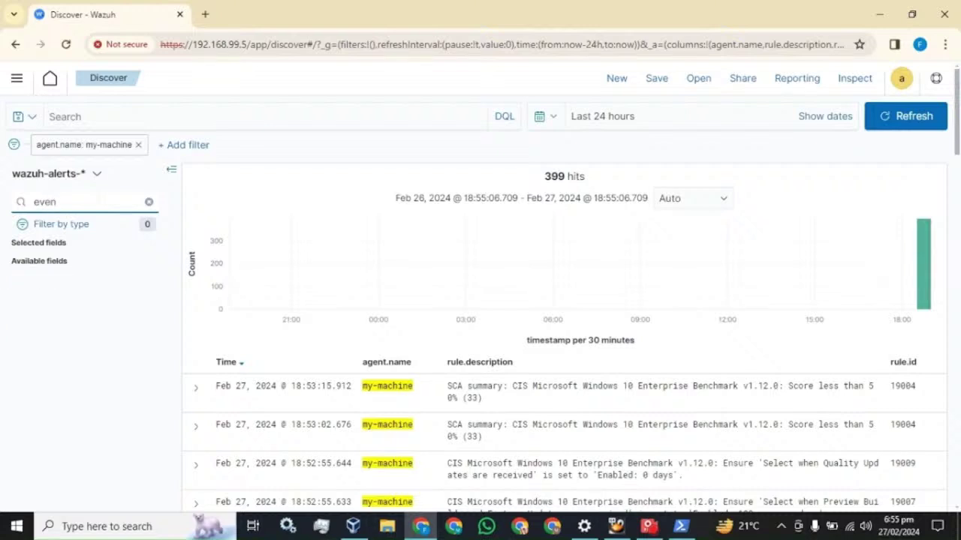
text(tIS)
key(BackSpace)
key(BackSpace)
key(BackSpace)
key(BackSpace)
key(BackSpace)
key(BackSpace)
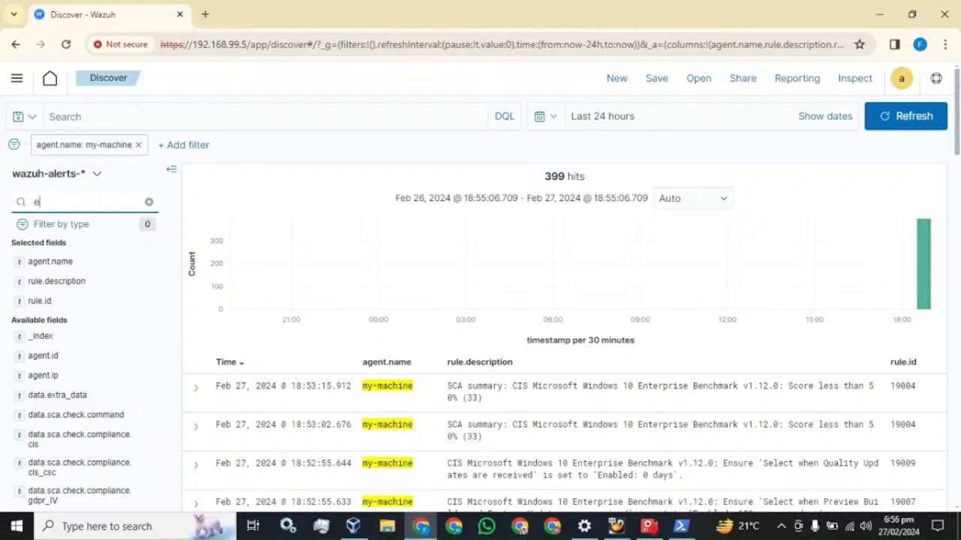
key(BackSpace)
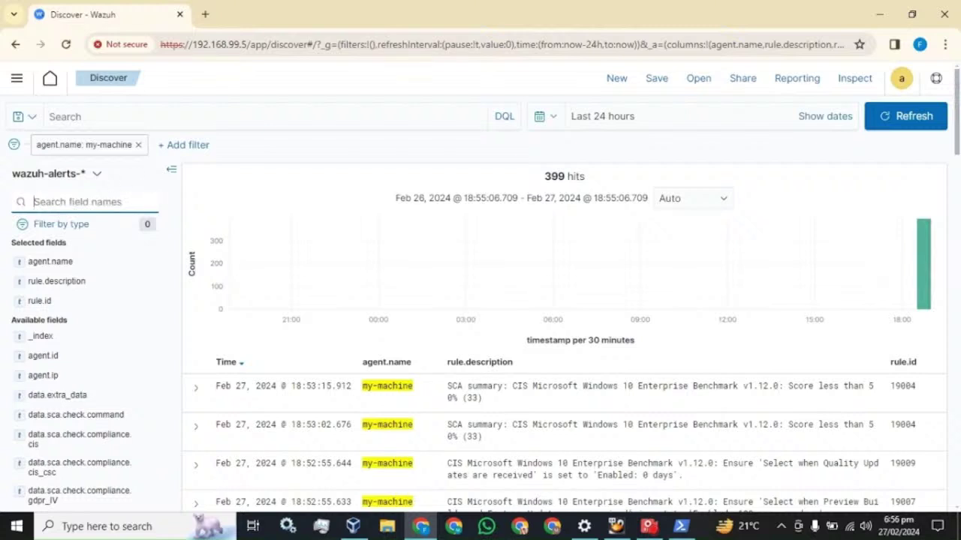
click(197, 389)
scroll(304, 375, down, 4)
scroll(304, 375, down, 3)
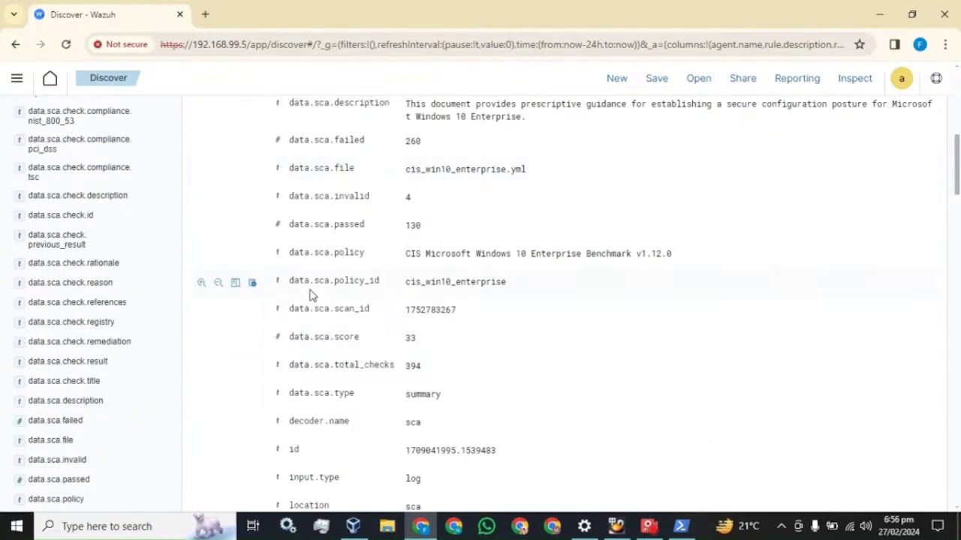
scroll(334, 336, down, 3)
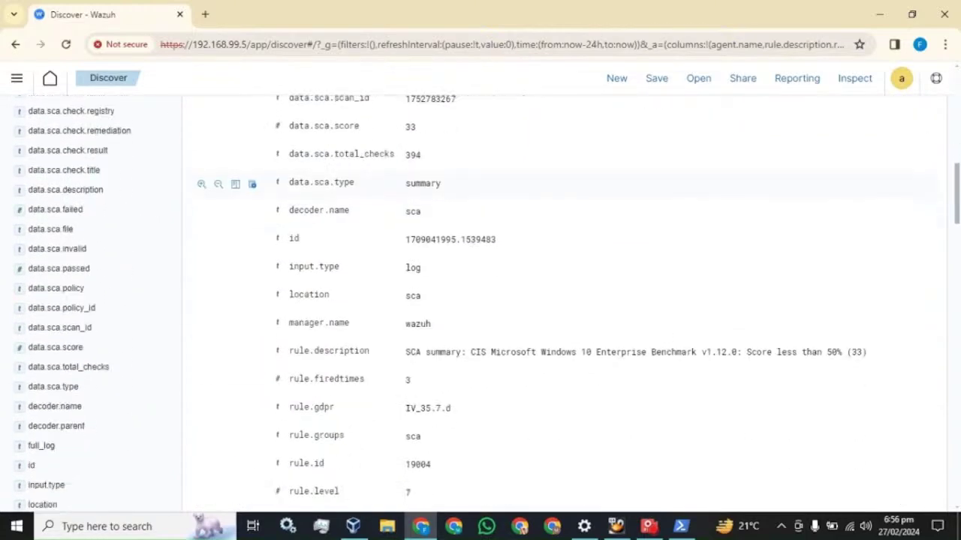
scroll(318, 351, down, 3)
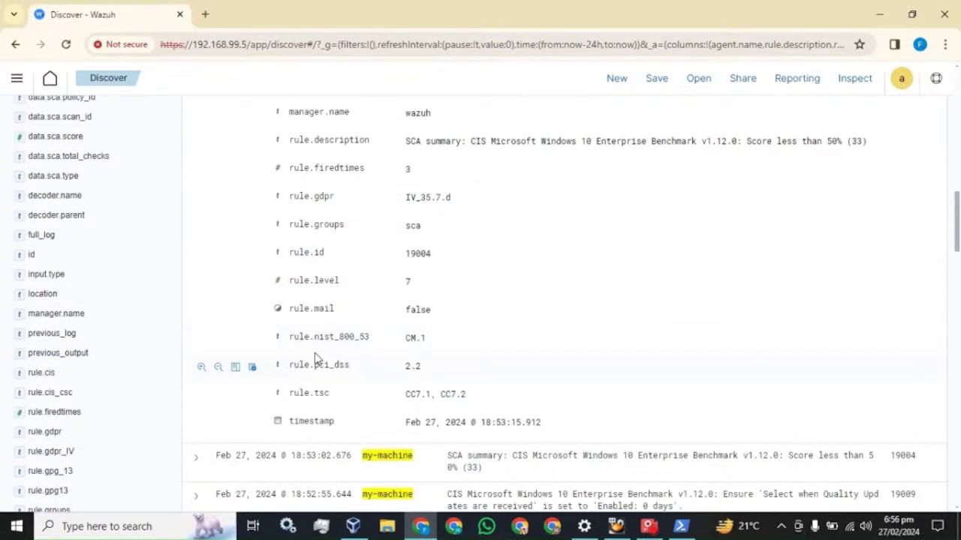
scroll(318, 357, up, 3)
scroll(315, 358, up, 7)
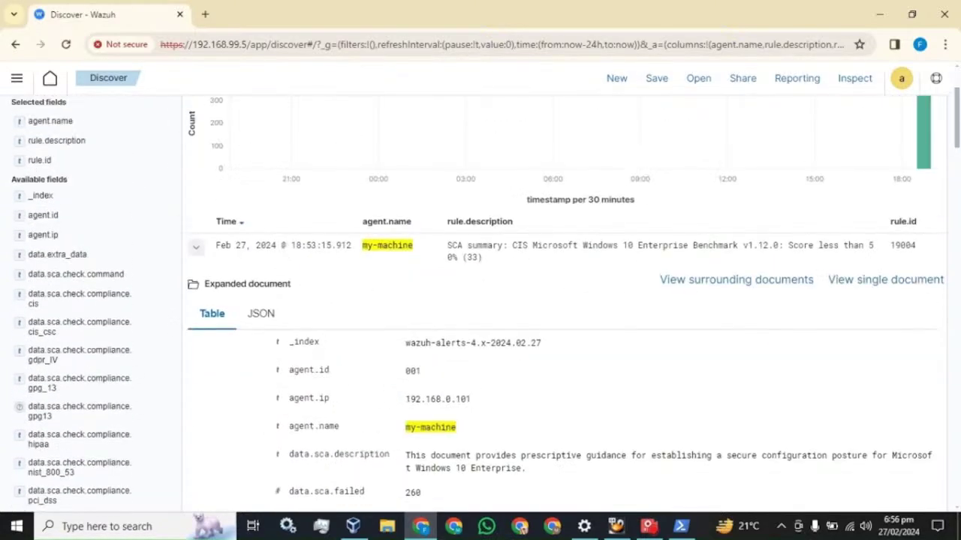
click(196, 247)
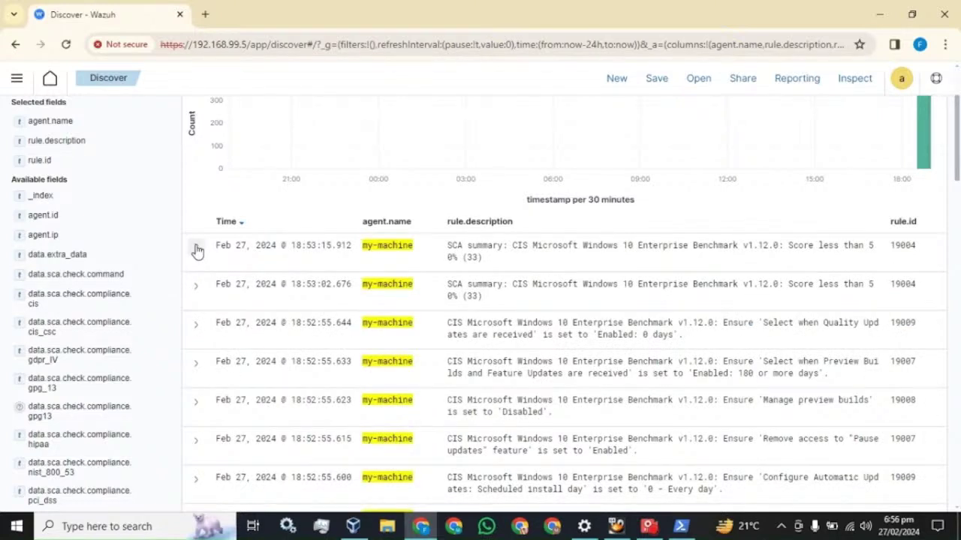
scroll(196, 251, up, 2)
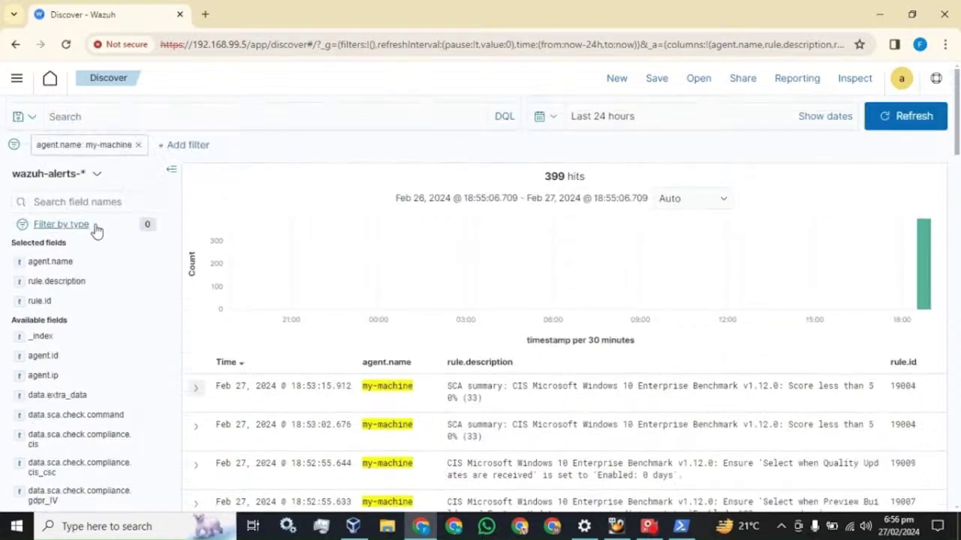
click(34, 201)
text(rule)
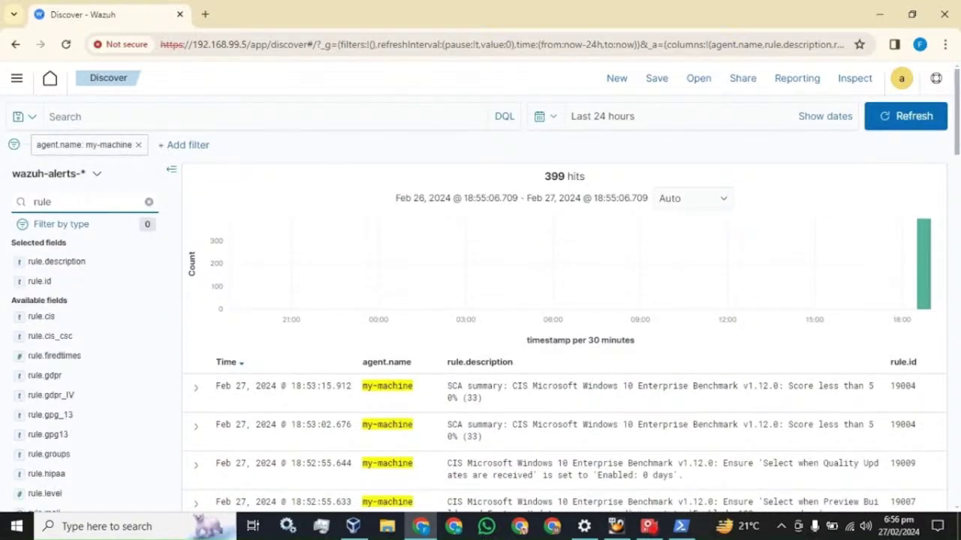
text(.)
scroll(101, 302, down, 5)
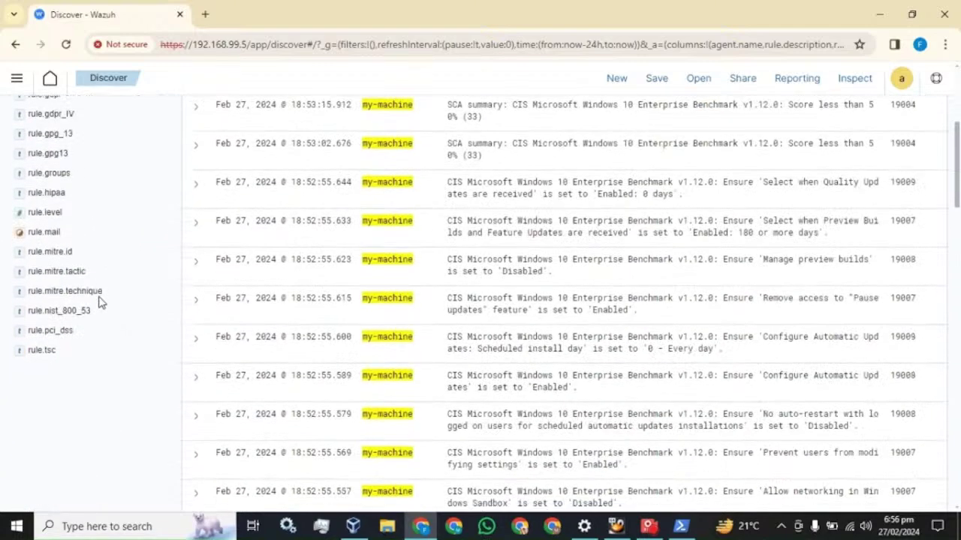
scroll(73, 353, up, 2)
scroll(67, 337, up, 3)
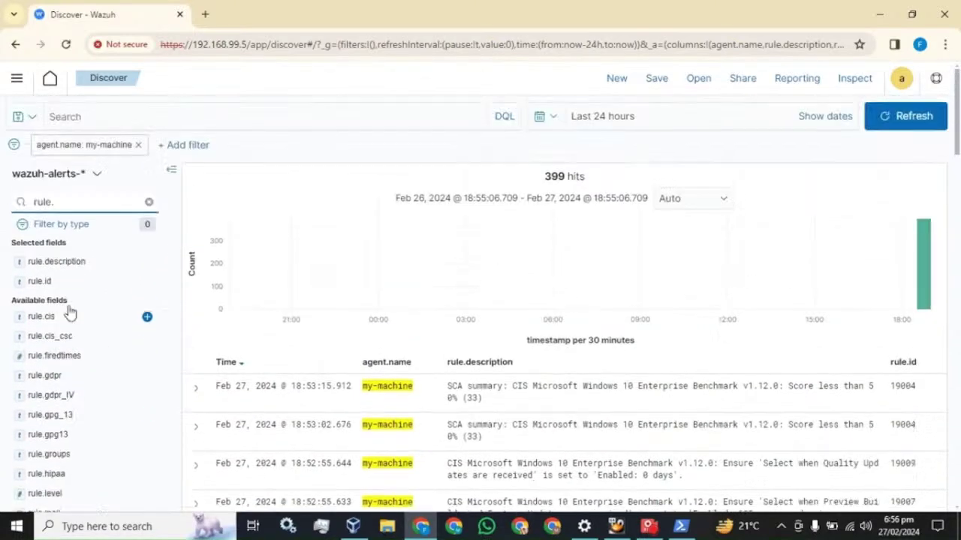
click(148, 202)
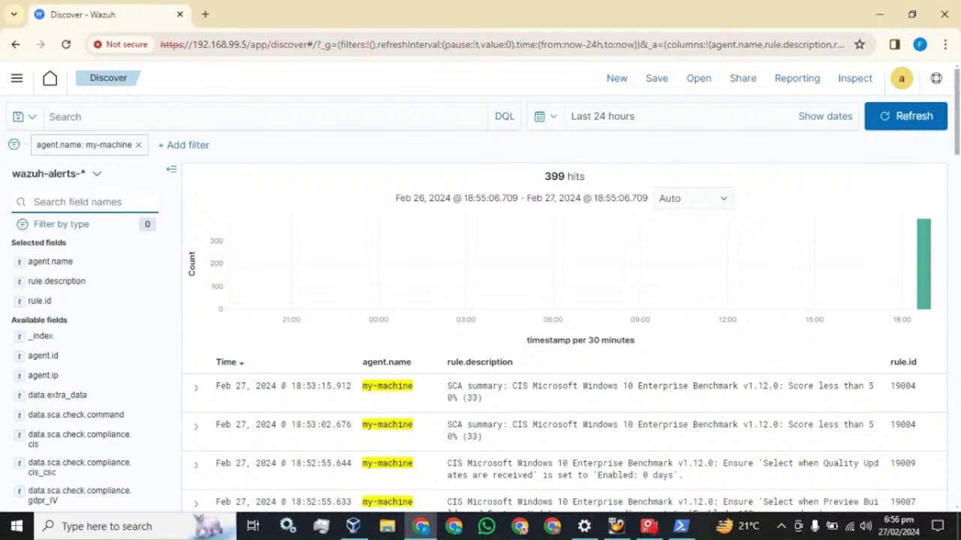
text(eve)
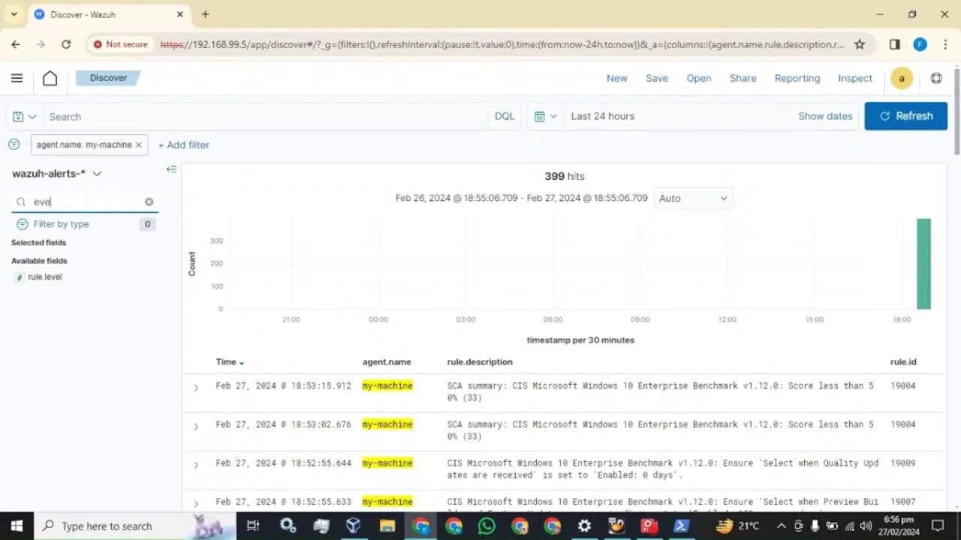
key(BackSpace)
key(BackSpace)
key(BackSpace)
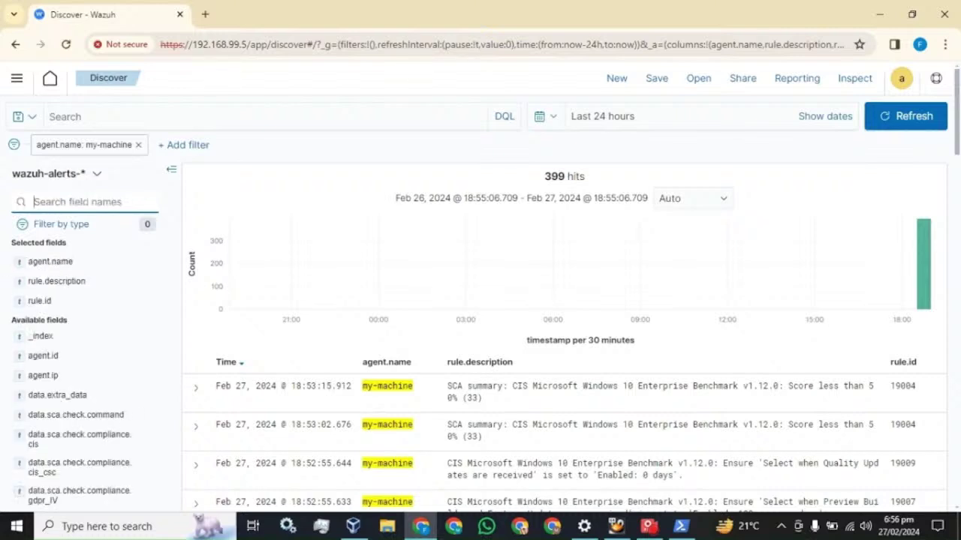
Open ossec.conf from C:\Program Files (x86)\ossec-agent using File Explorer.
click(387, 526)
click(45, 274)
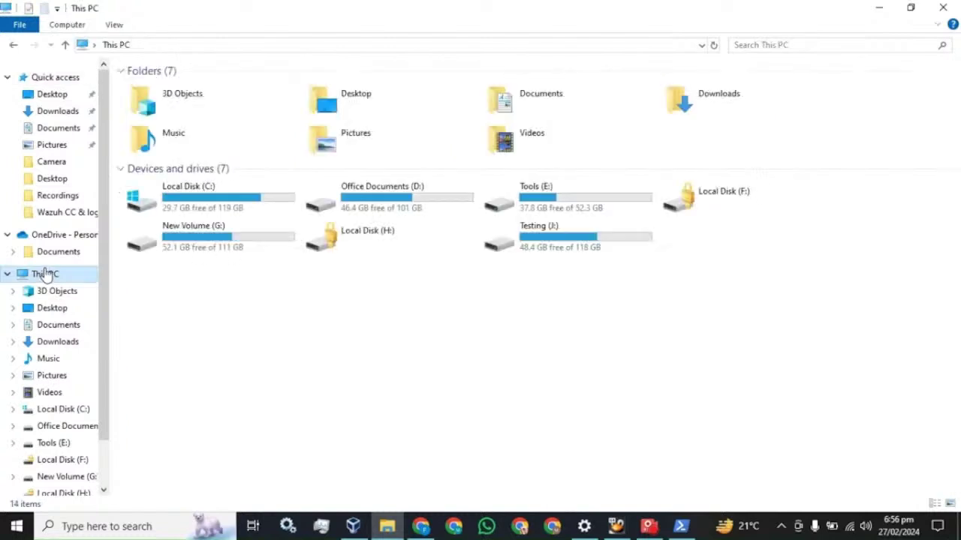
click(8, 274)
click(8, 78)
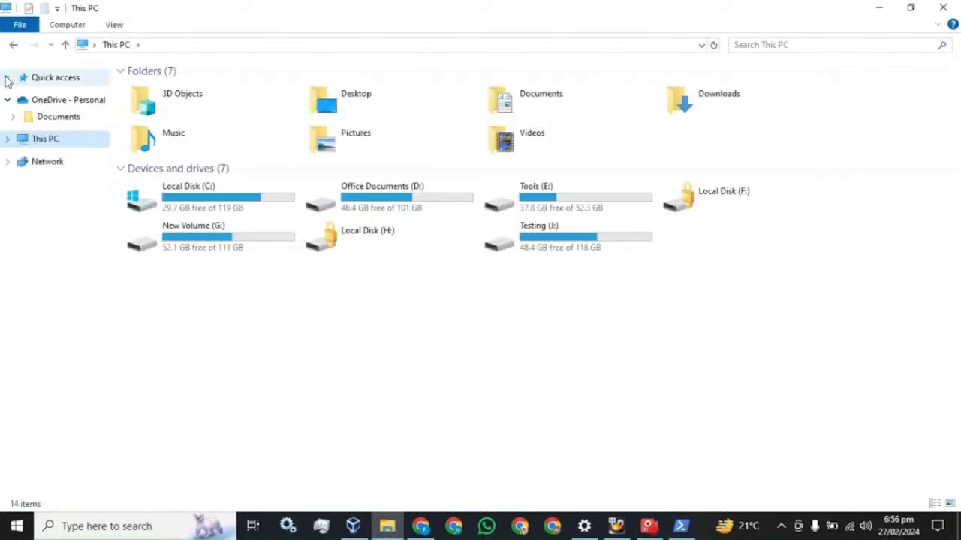
double_click(188, 208)
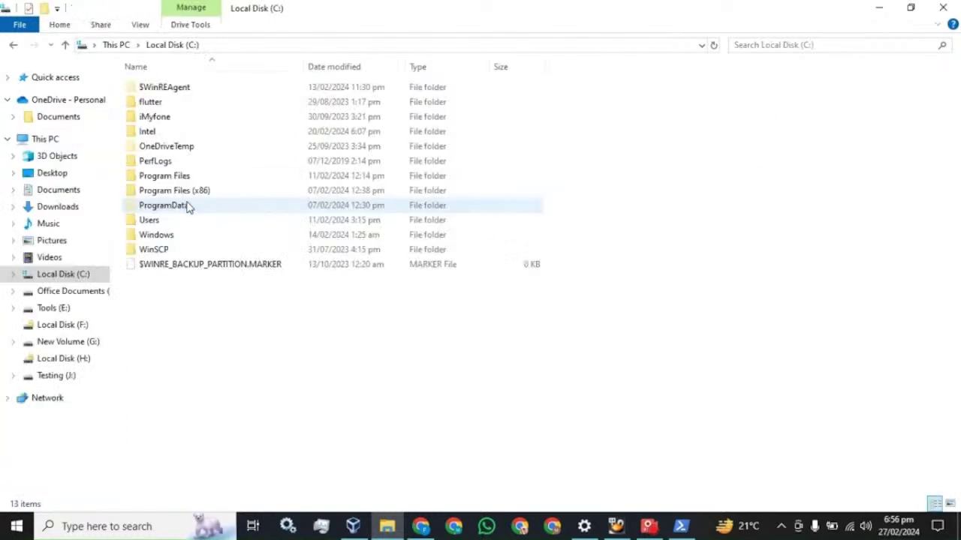
double_click(199, 192)
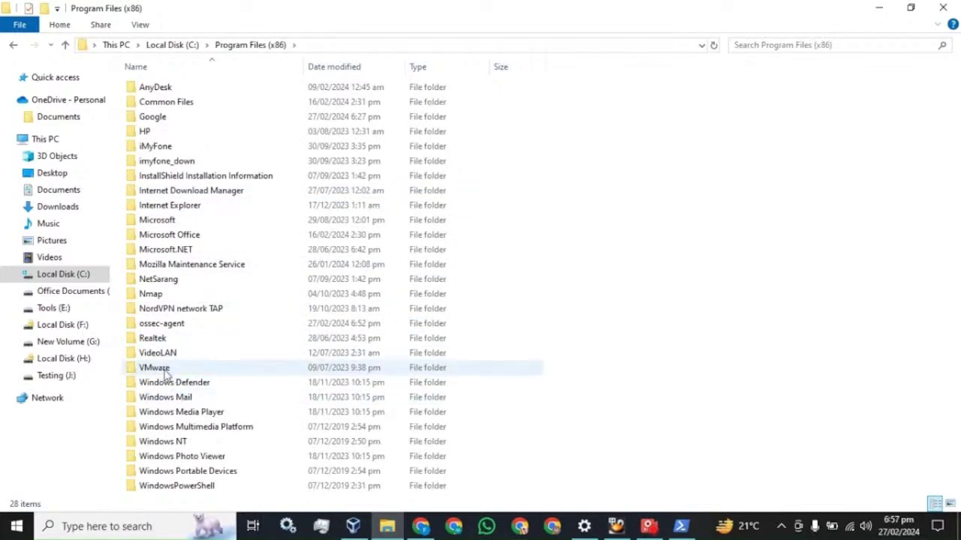
mouse_move(164, 328)
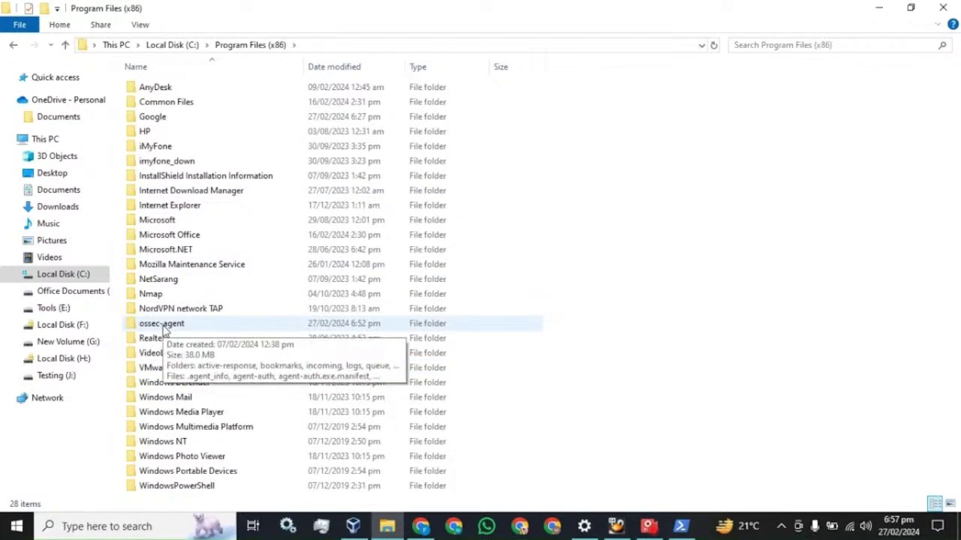
double_click(163, 329)
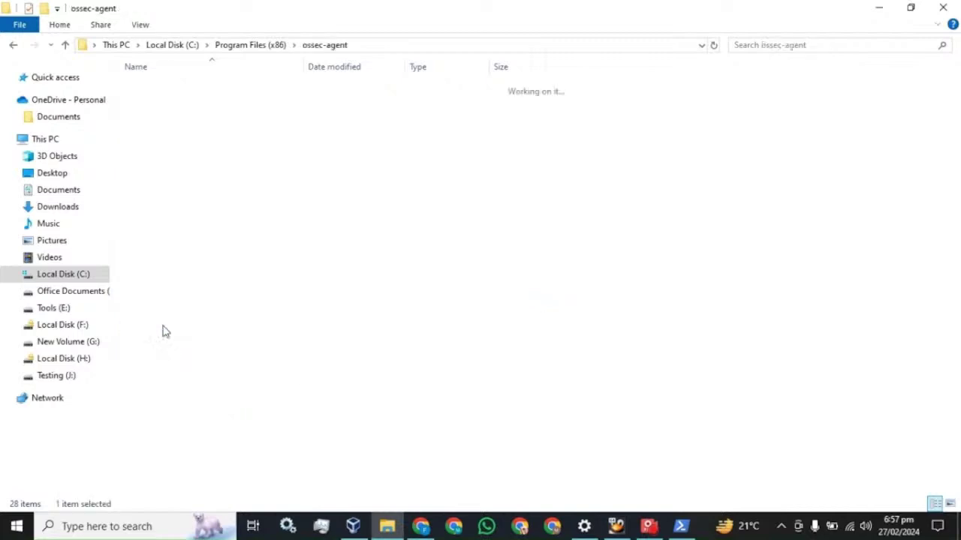
scroll(163, 329, down, 4)
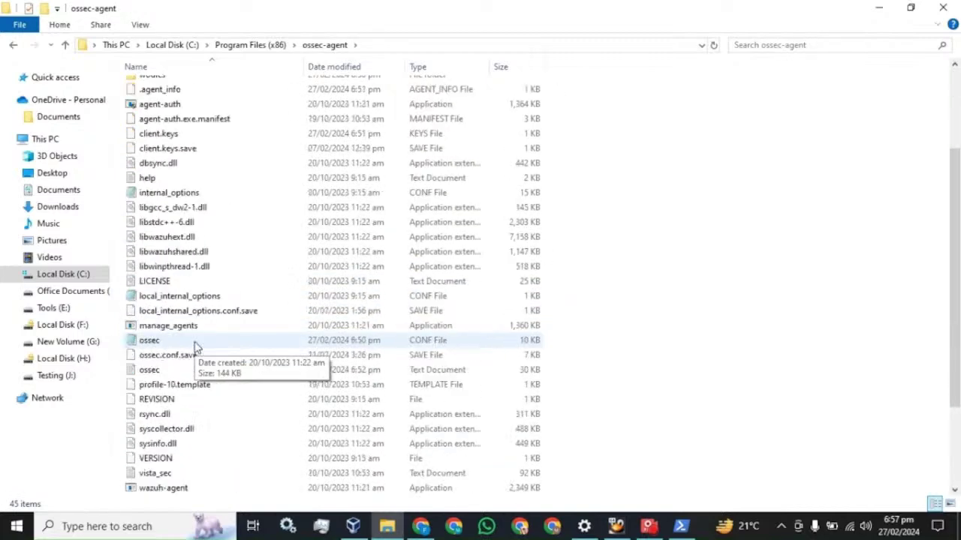
double_click(153, 342)
Maximize Notepad, select the Security localfile block with its EventID query, then return to Discover.
click(856, 296)
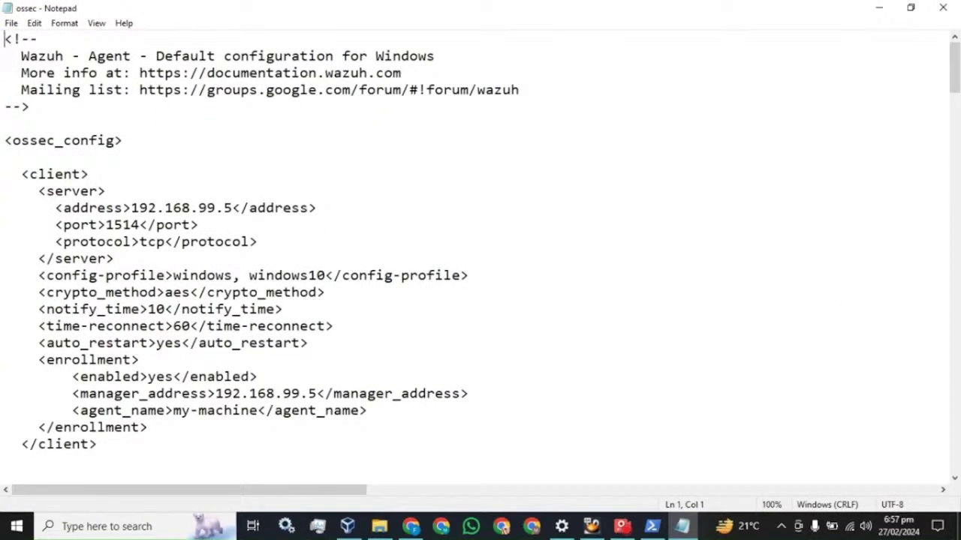
scroll(480, 259, down, 7)
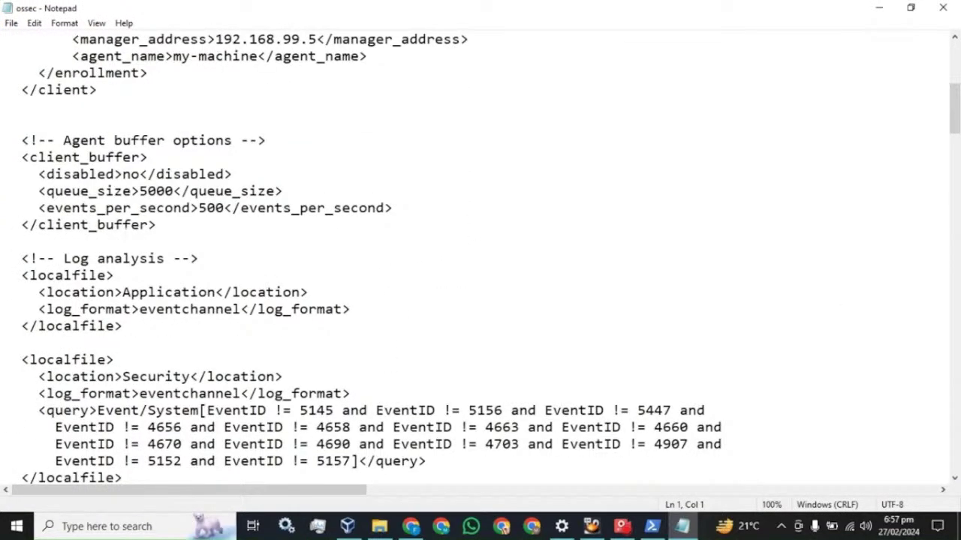
scroll(480, 259, down, 1)
scroll(481, 259, down, 1)
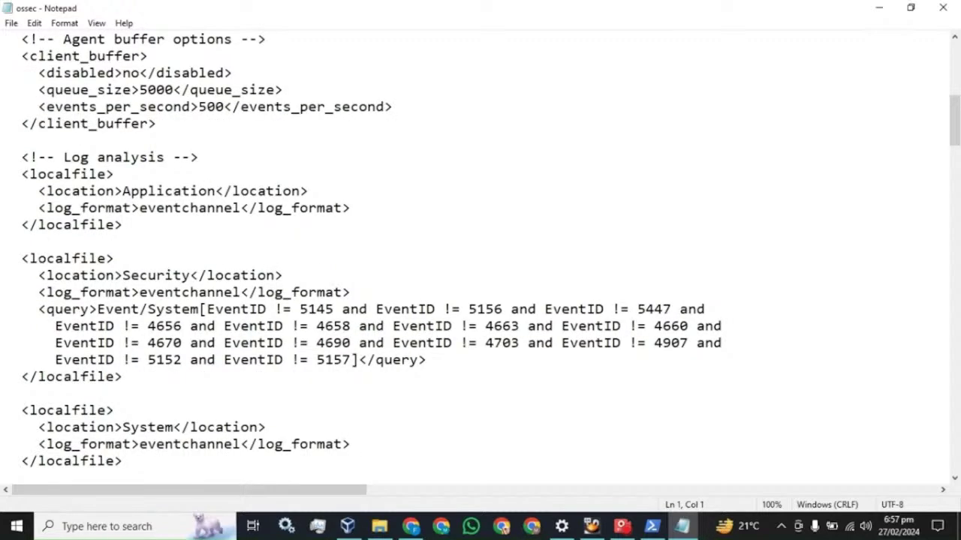
drag(21, 258, 123, 377)
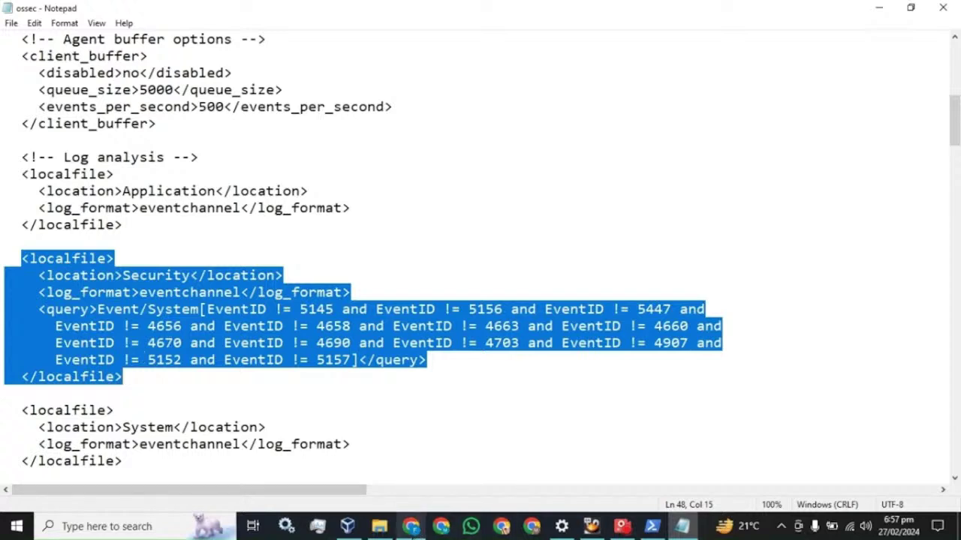
click(412, 529)
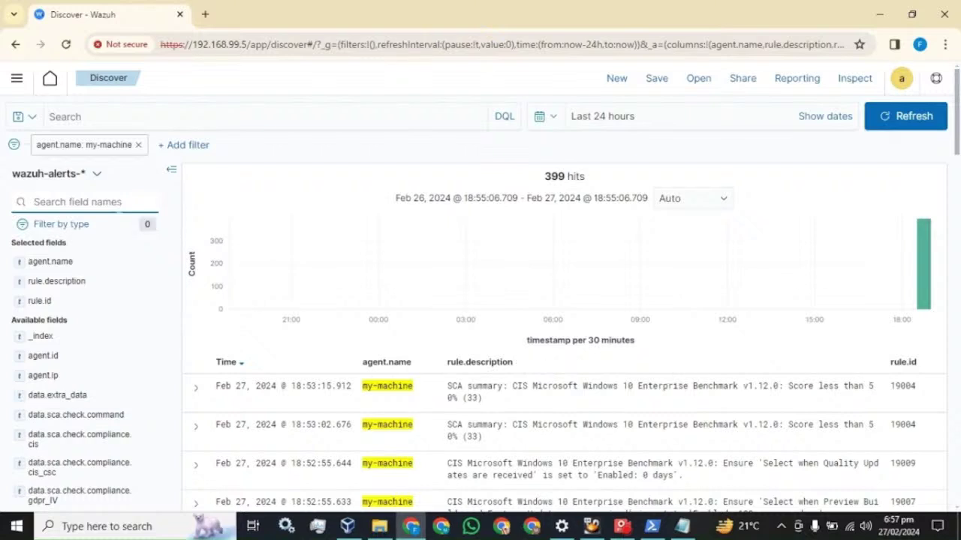
Search the field names for 'even' and select the rule.id value 19004 in the first row.
text(even)
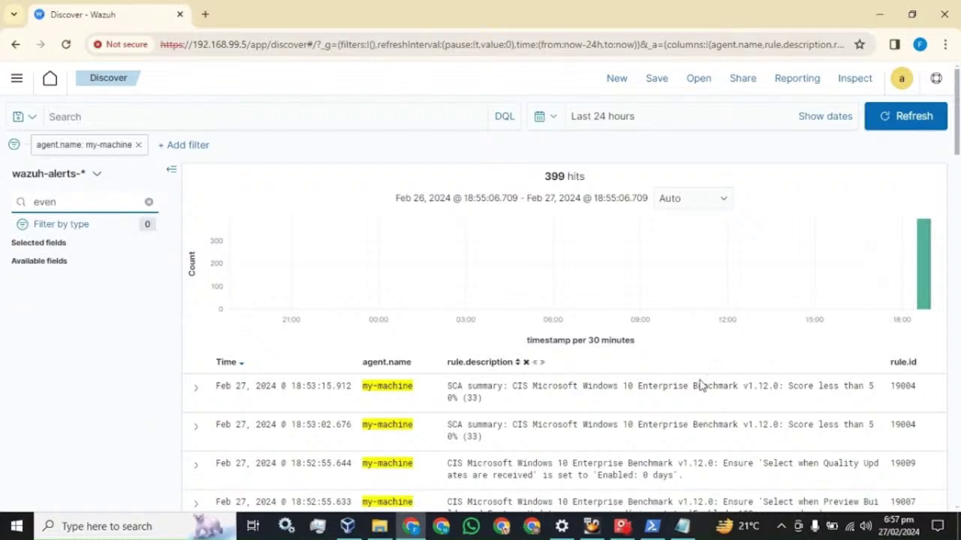
scroll(700, 385, down, 3)
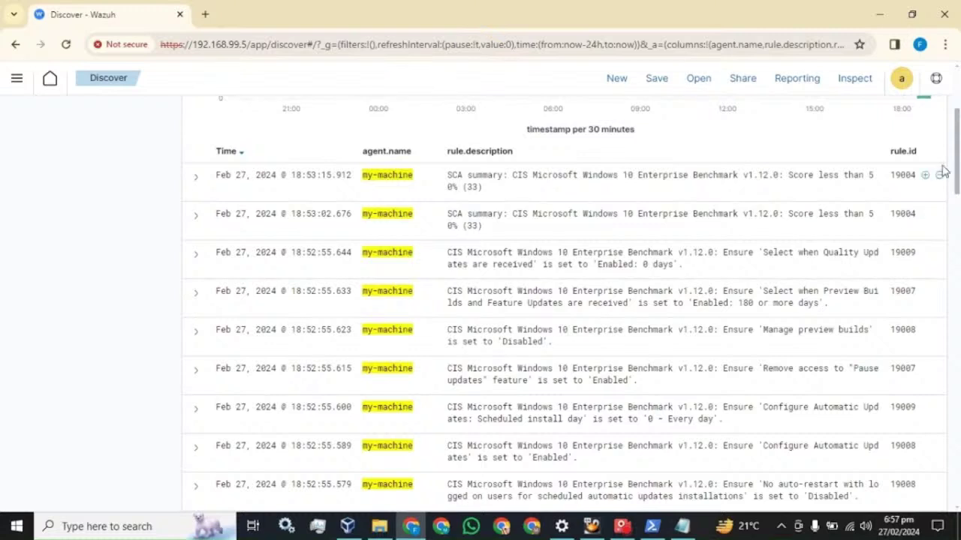
click(923, 176)
drag(891, 174, 917, 175)
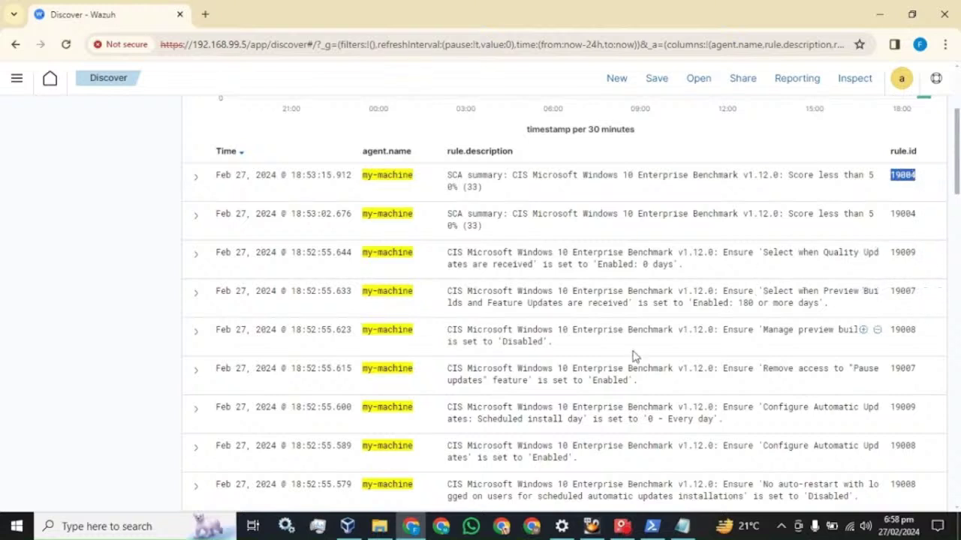
Paste an extra EventID != 5157 clause at the end of the Security query.
click(682, 526)
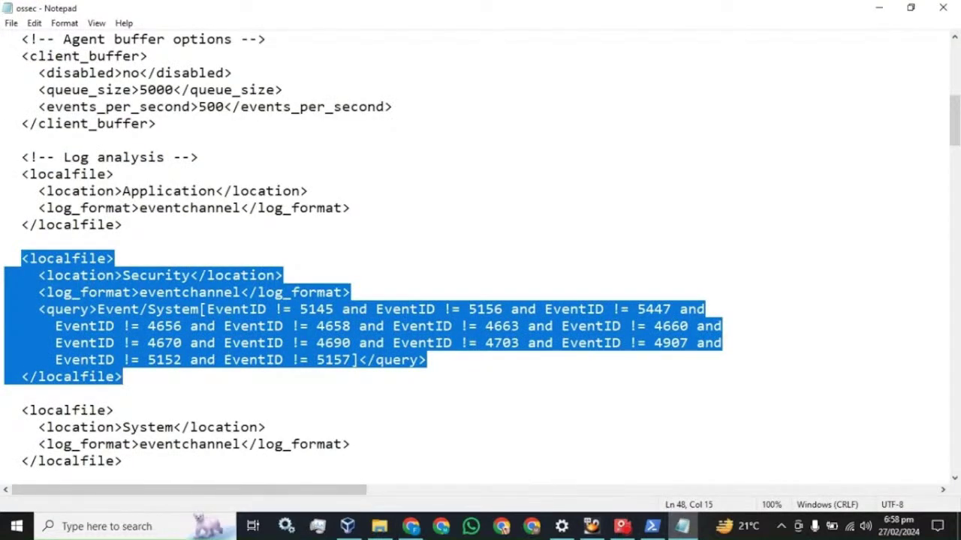
key(Right)
click(350, 360)
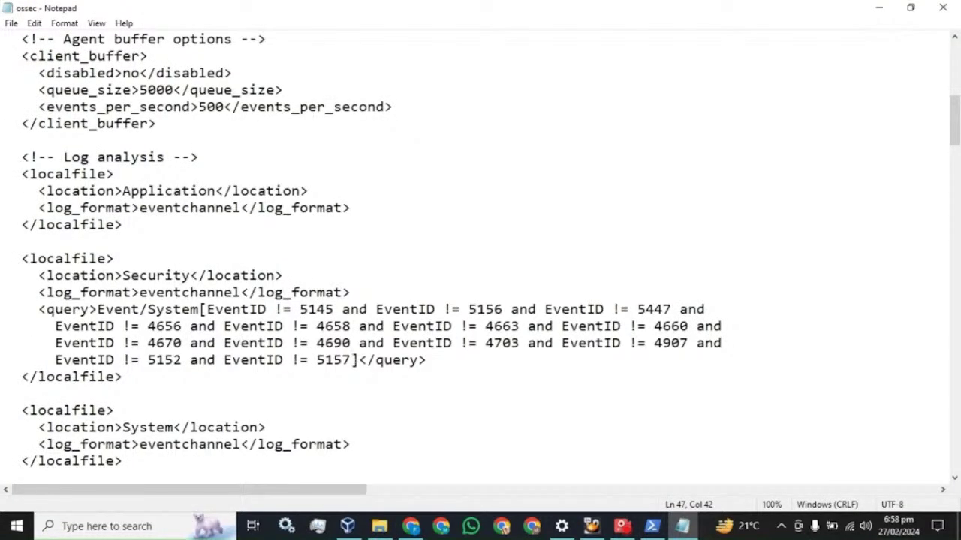
drag(351, 360, 182, 361)
key(ctrl+c)
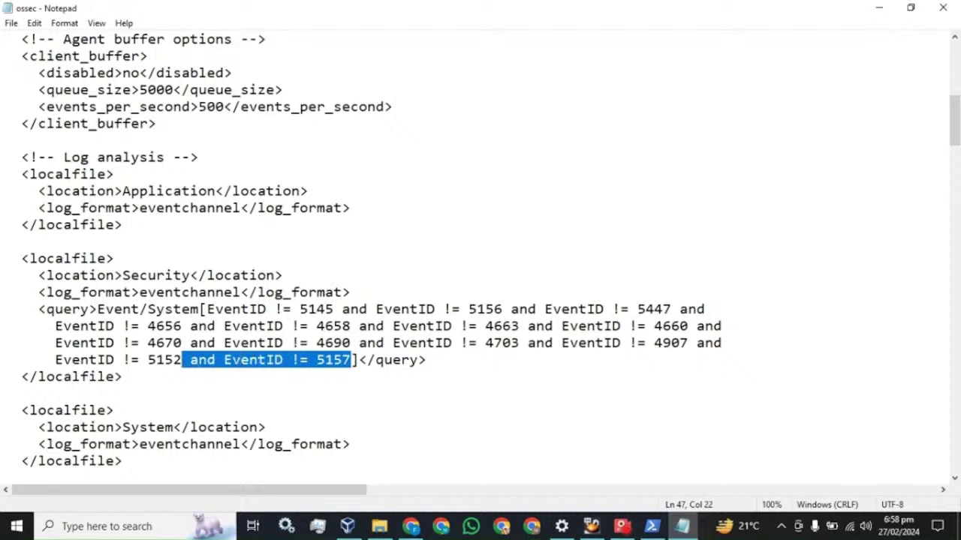
click(350, 360)
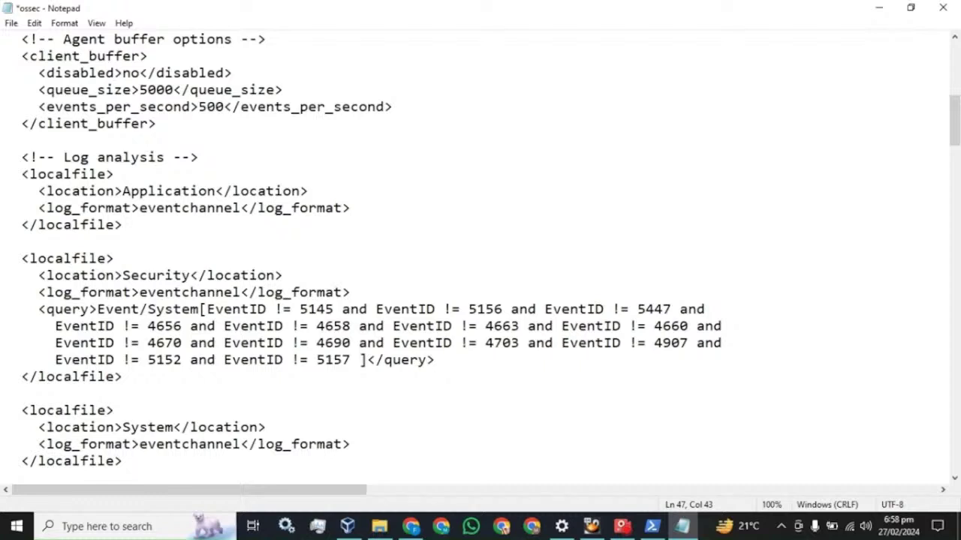
key(ctrl+v)
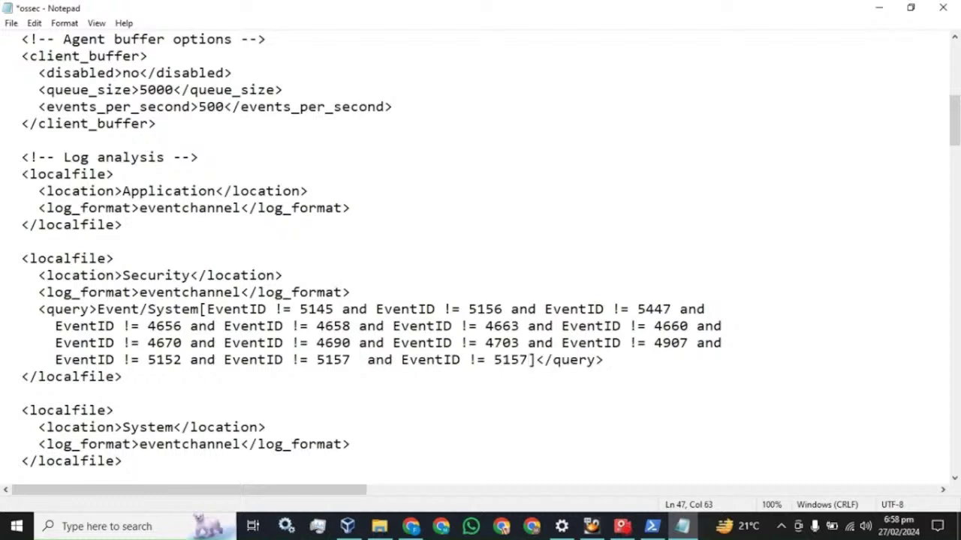
key(shift+Left)
key(shift+Left)
key(shift+Left)
key(shift+Left)
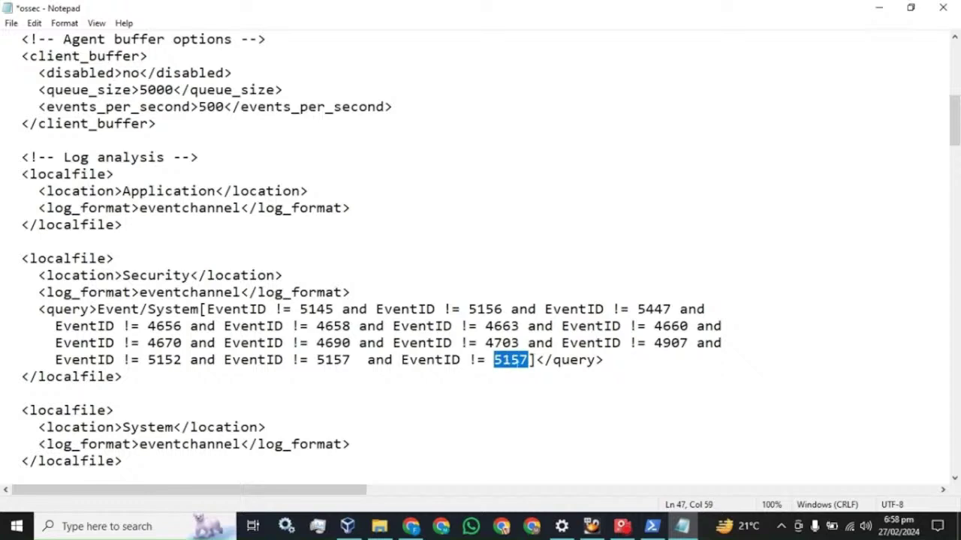
key(Right)
Delete the duplicated EventID != 5157 clause, save ossec.conf, and close Notepad.
double_click(512, 360)
click(523, 372)
drag(528, 360, 349, 360)
key(BackSpace)
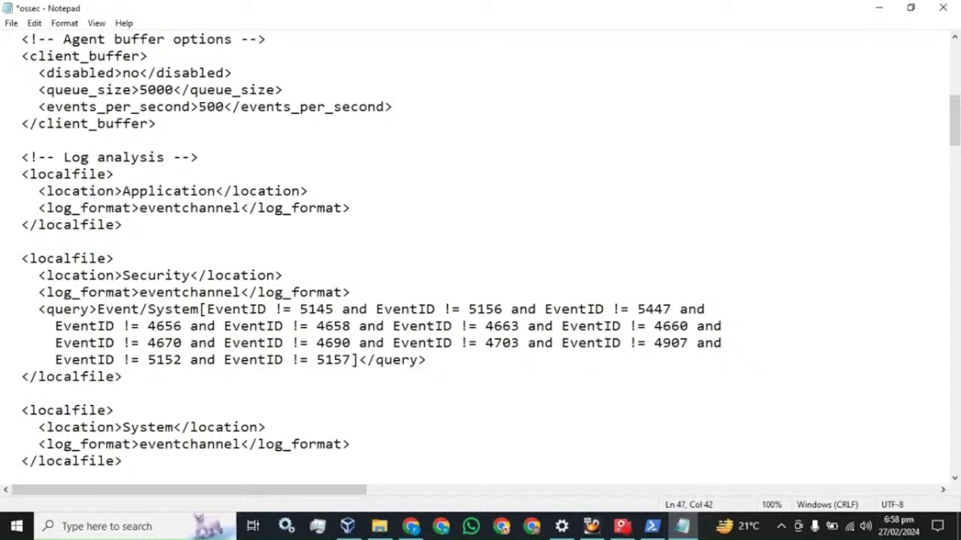
key(ctrl+s)
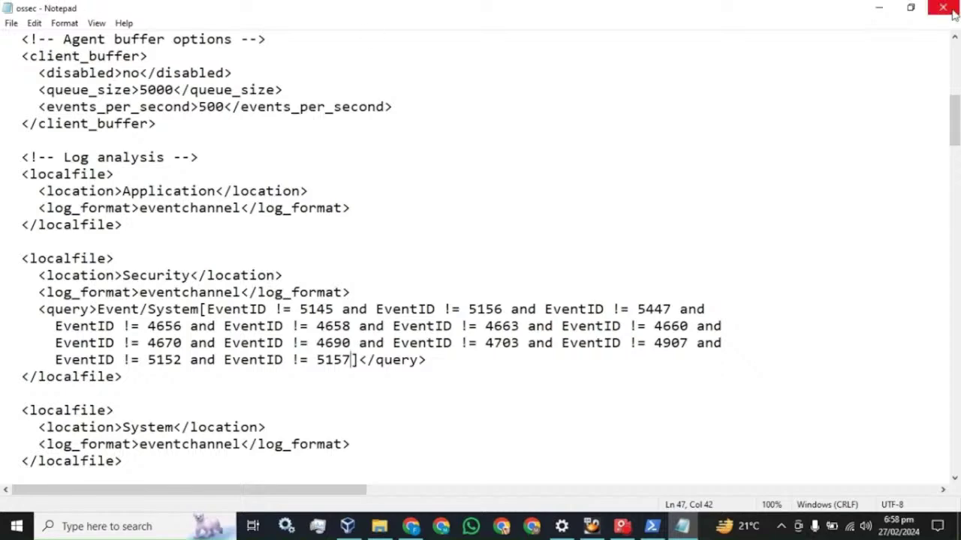
click(943, 7)
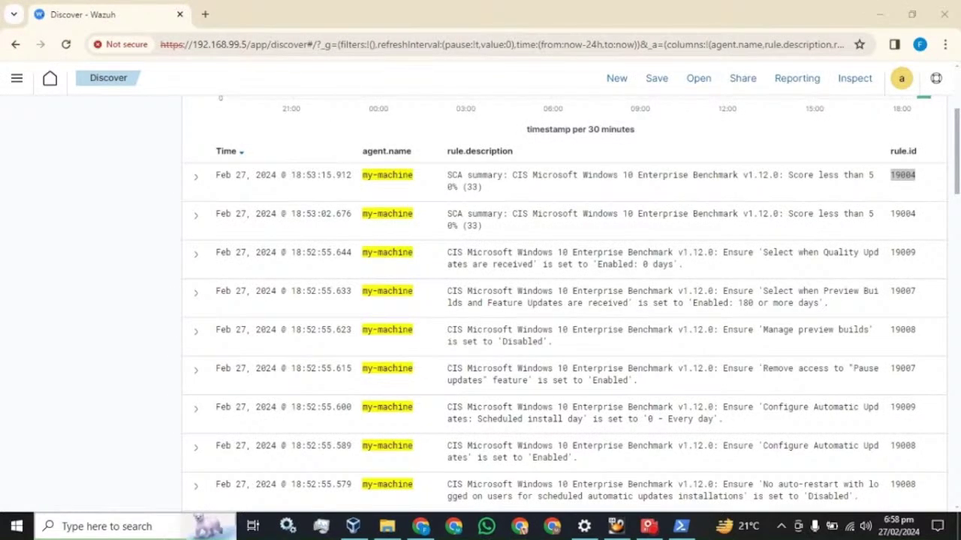
click(584, 526)
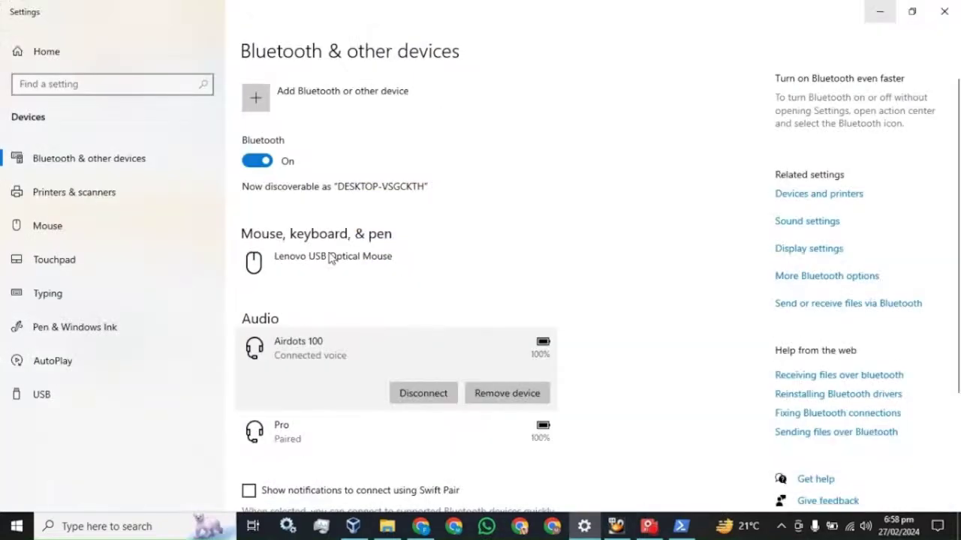
click(947, 10)
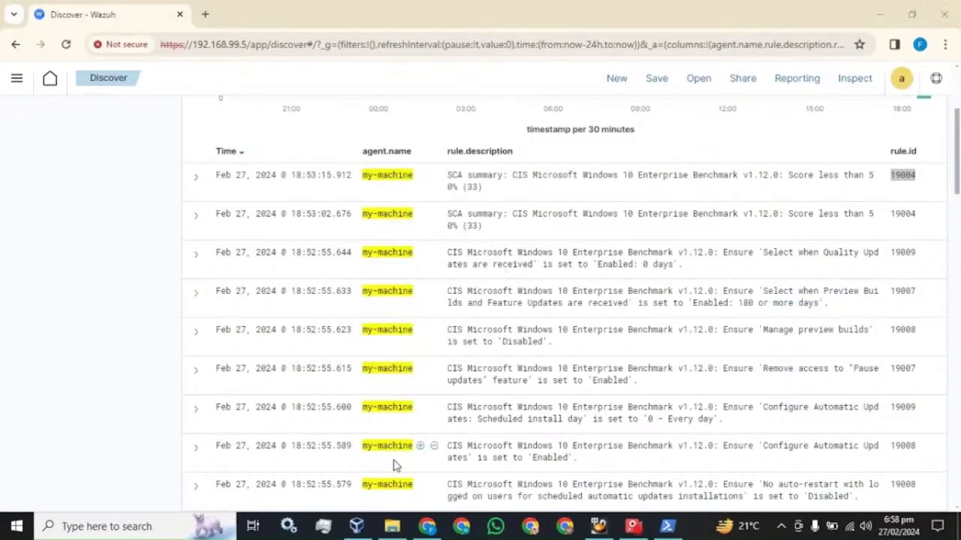
click(160, 528)
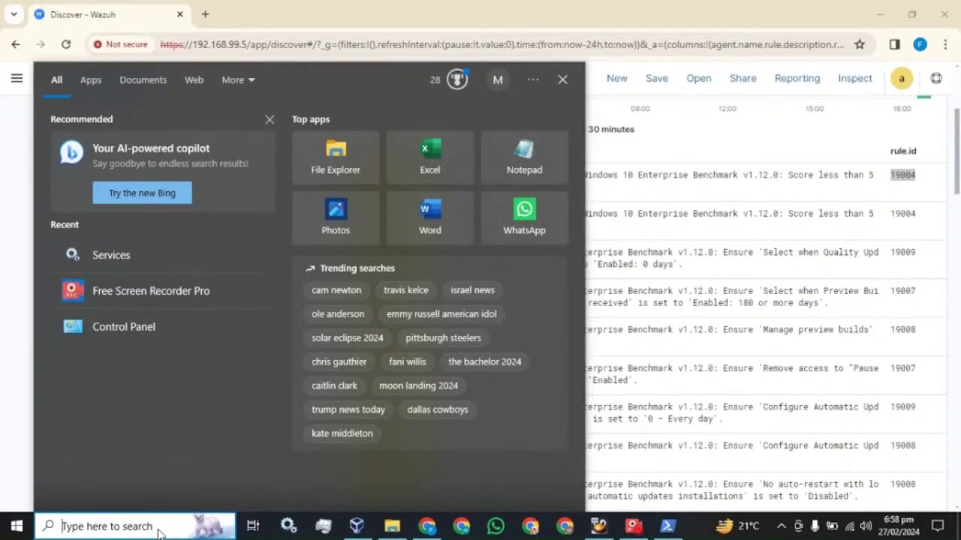
text(serv)
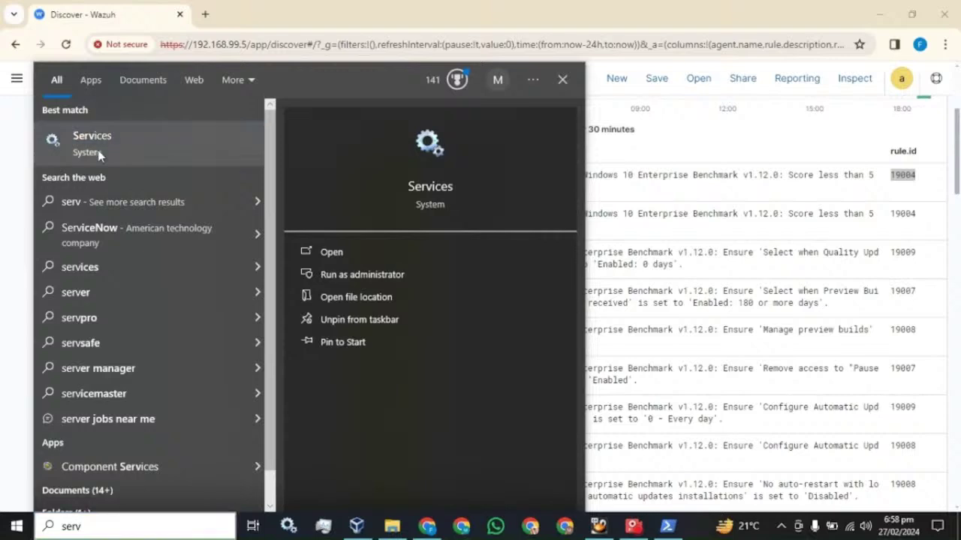
click(102, 151)
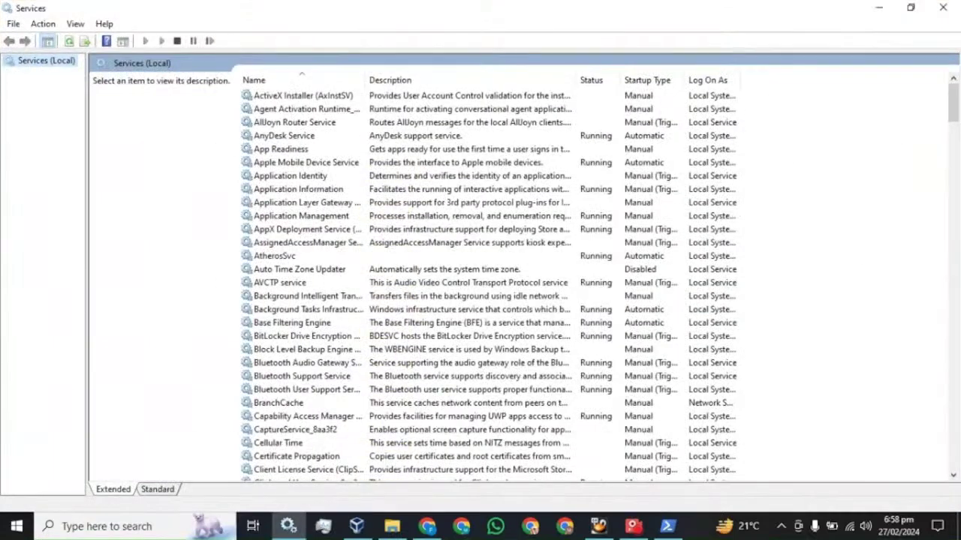
click(322, 168)
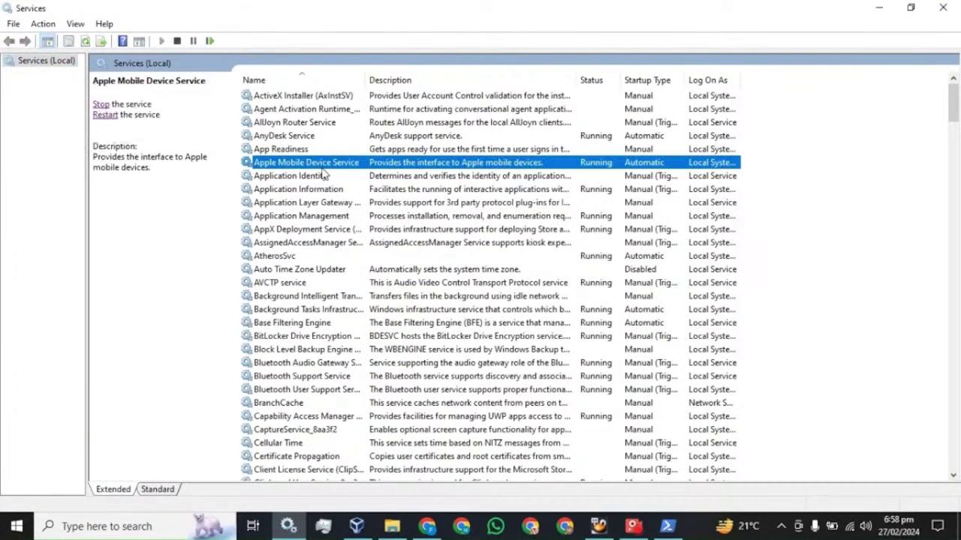
key(w)
click(282, 138)
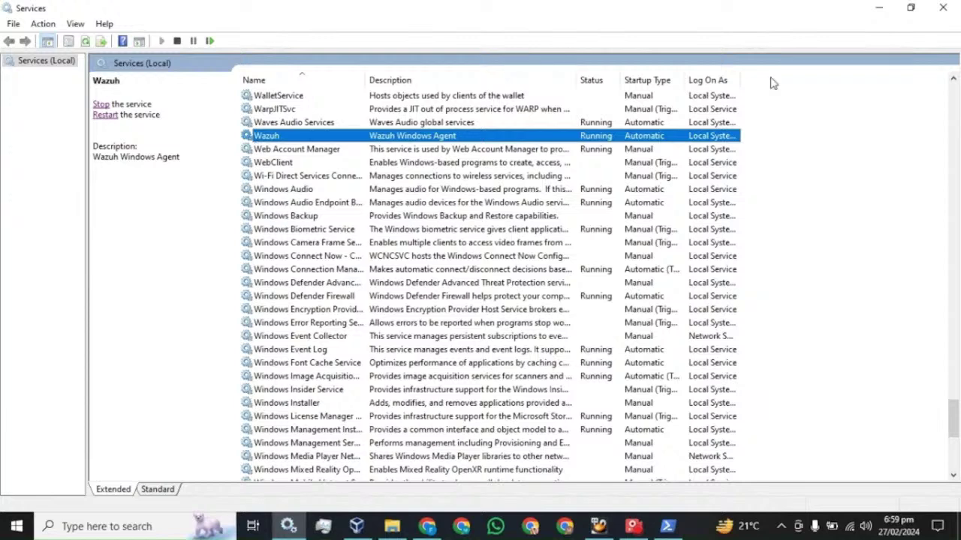
click(955, 11)
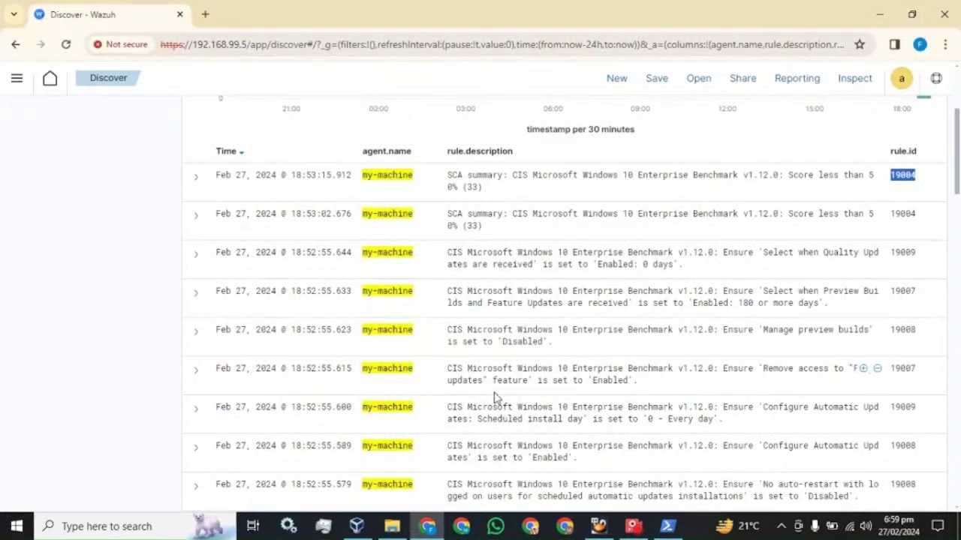
Refresh Discover to 400 hits and search the field names for eventID to find data.win.system.eventID.
scroll(495, 390, up, 3)
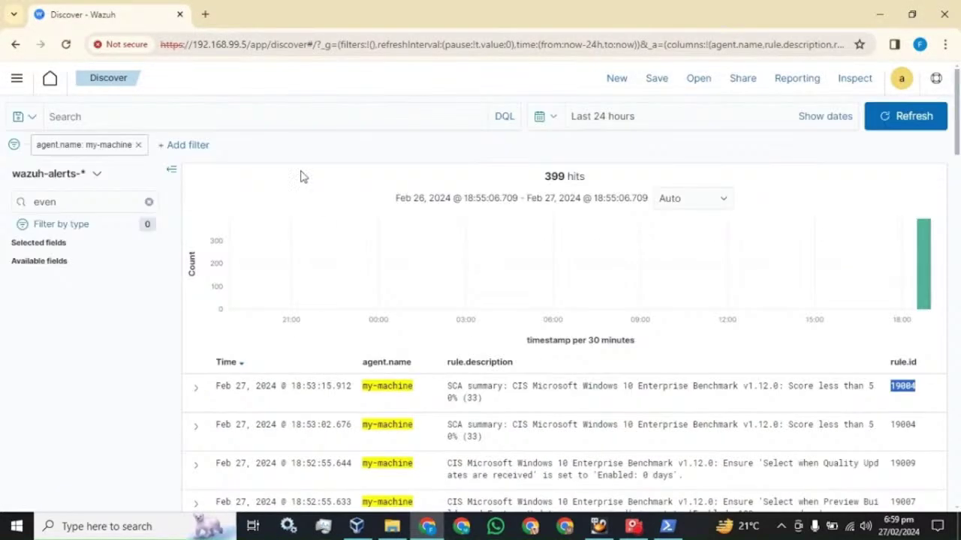
click(909, 120)
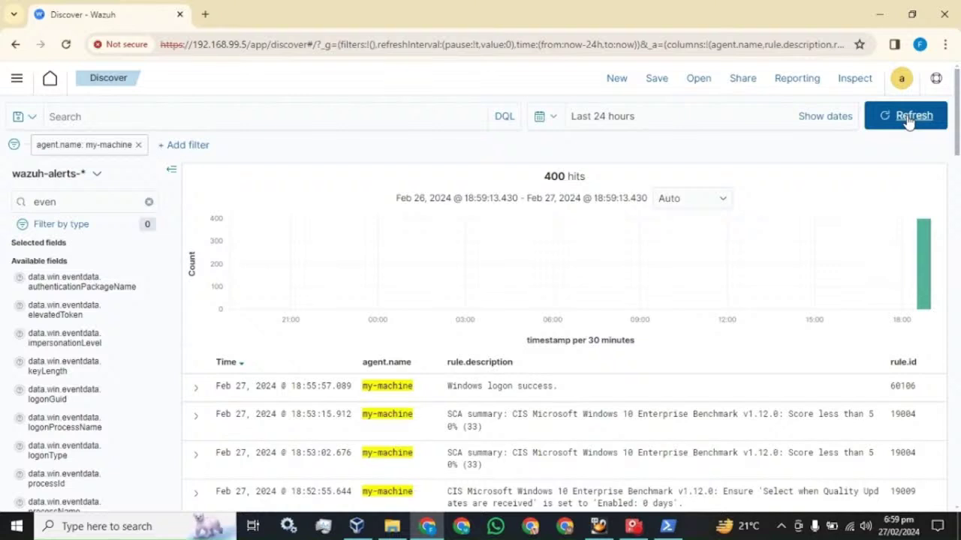
click(56, 202)
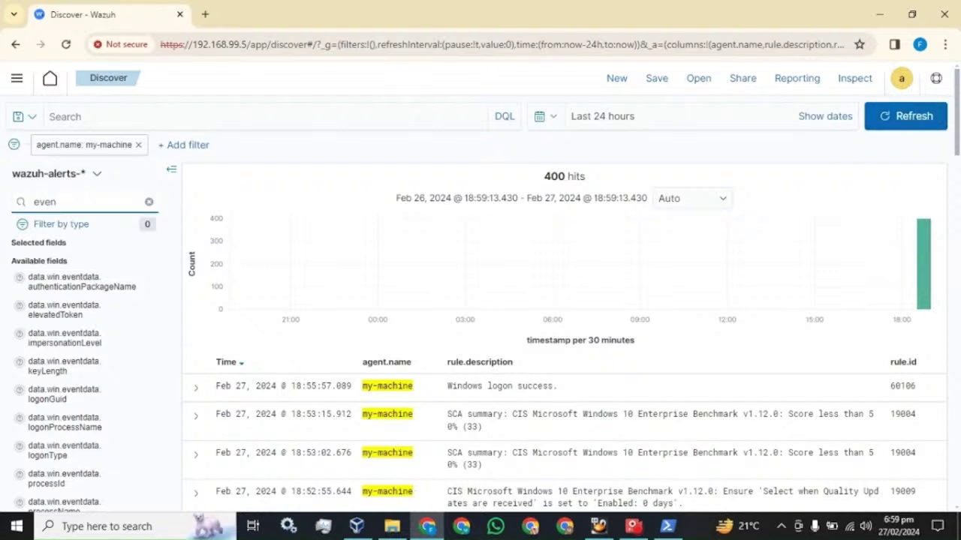
text(t.ID)
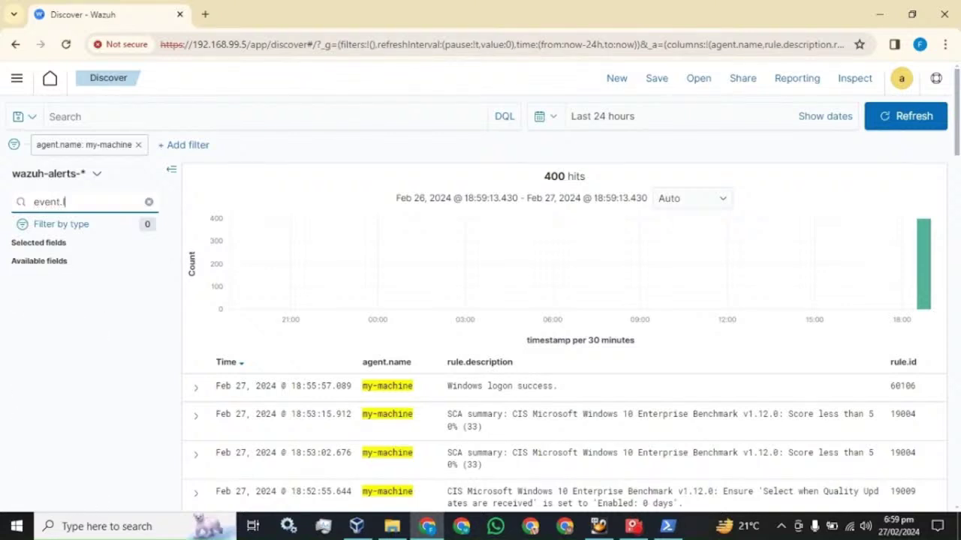
key(BackSpace)
key(BackSpace)
key(BackSpace)
text(ID)
key(BackSpace)
key(BackSpace)
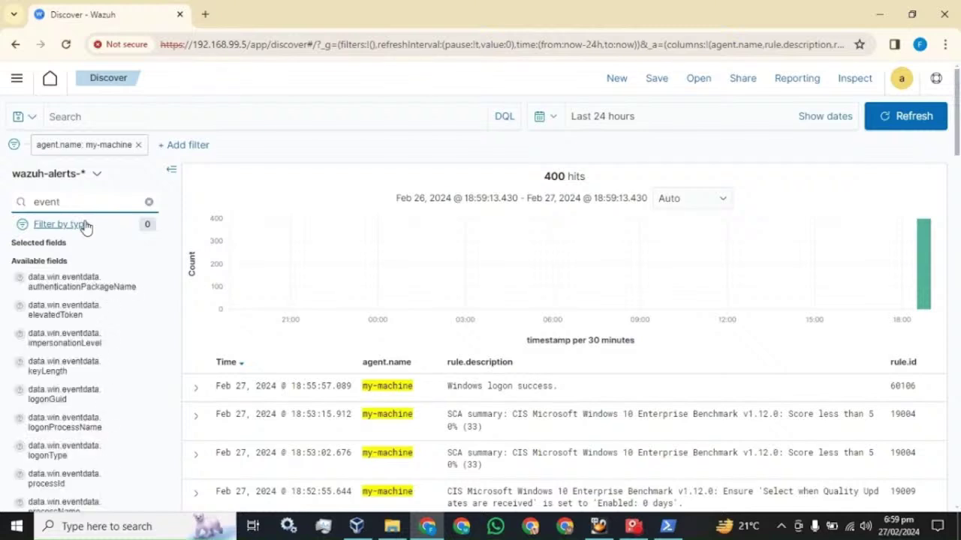
Add the data.win.system.eventID column and highlight its 4624 value beside the Windows logon success description.
text(ID)
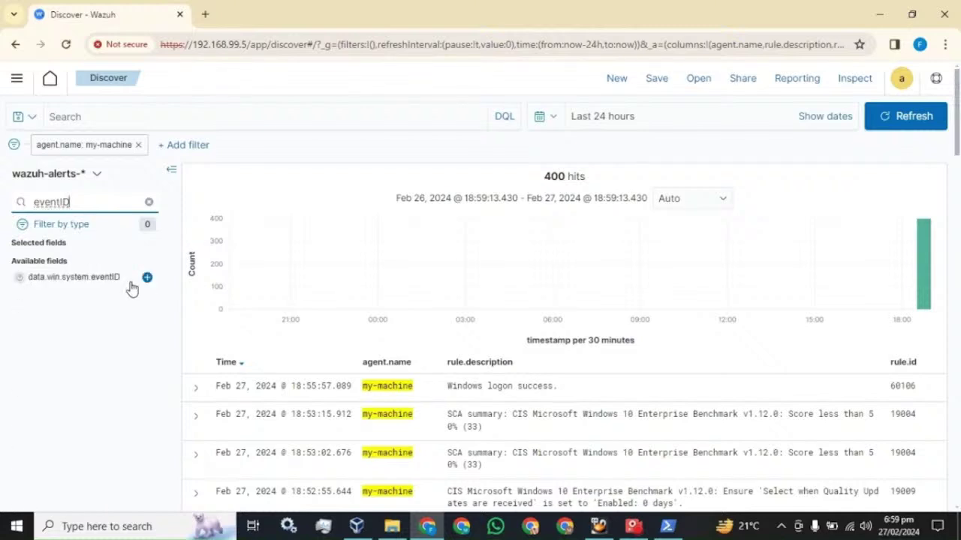
click(147, 277)
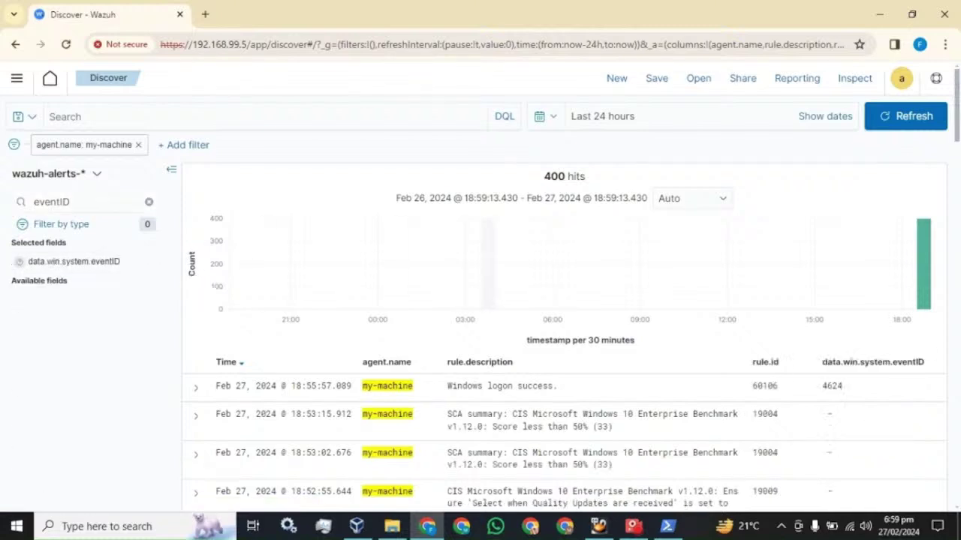
scroll(563, 300, down, 1)
drag(846, 316, 822, 316)
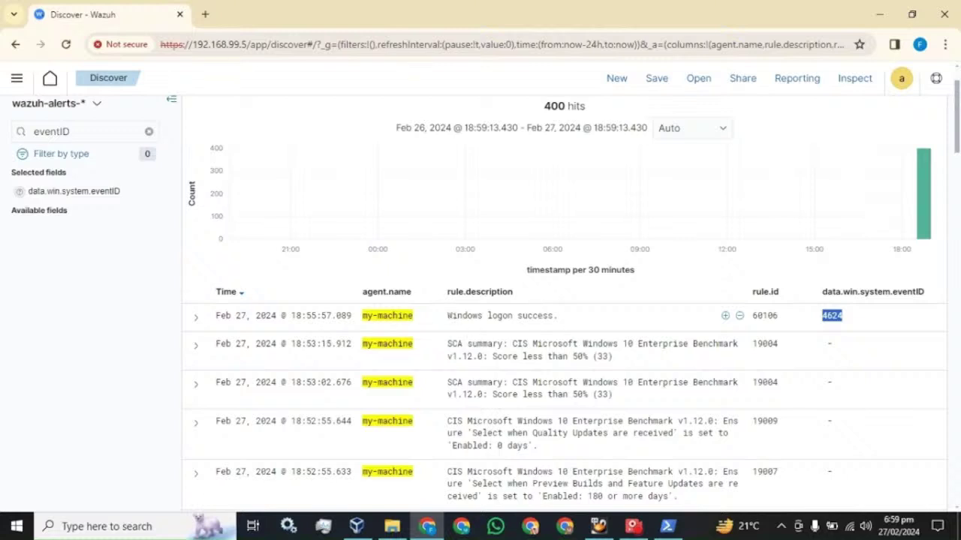
drag(447, 319, 536, 330)
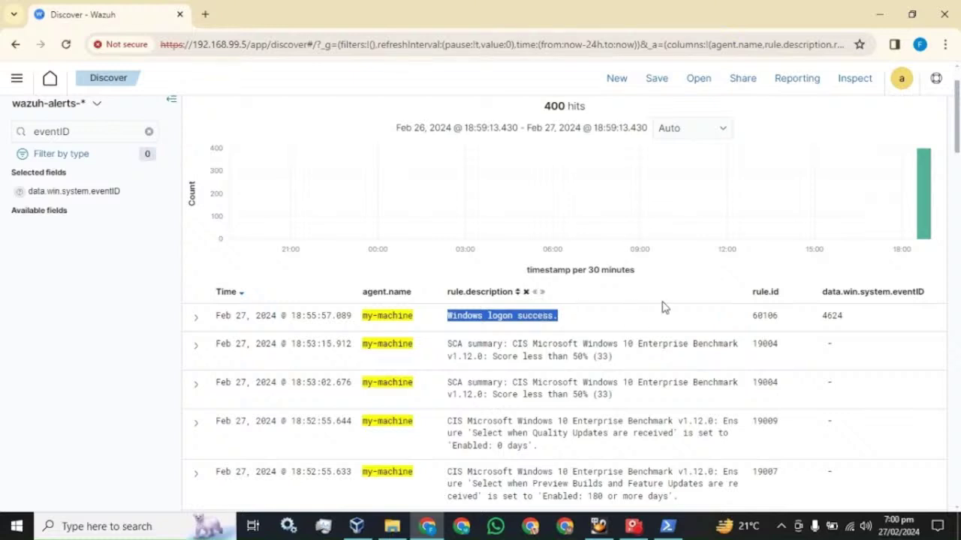
Refresh the alert results and highlight rule ID 60106 of the logon alert.
scroll(798, 214, up, 2)
click(887, 116)
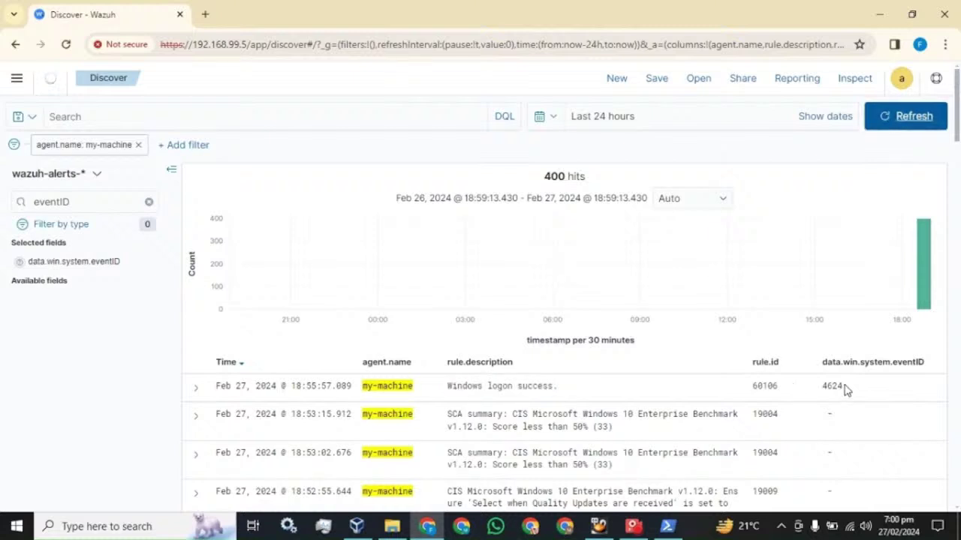
drag(778, 387, 753, 386)
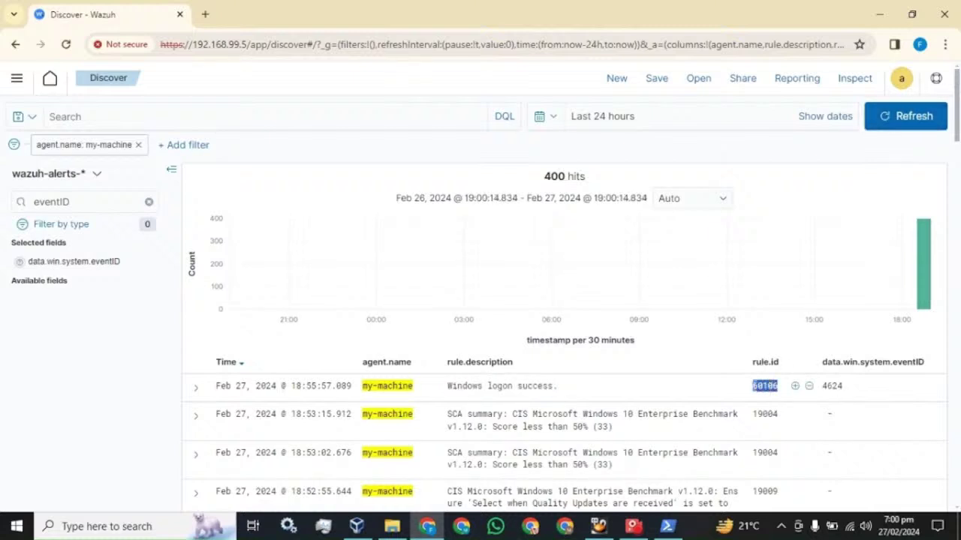
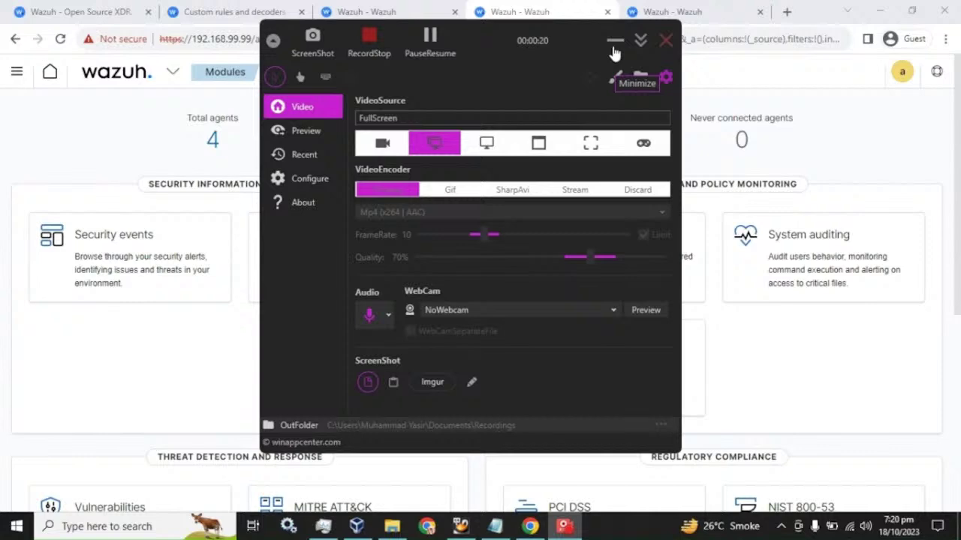
Minimize the recorder window to reveal the Modules overview with 4 disconnected agents.
click(614, 53)
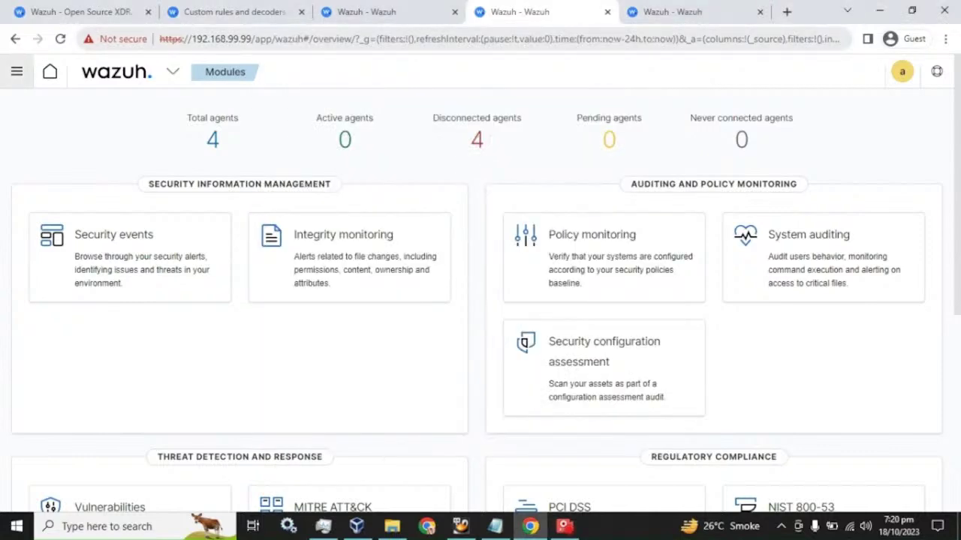
Highlight the custom rule ID range 100000 to 120000 in the docs, then return to Security events.
click(222, 9)
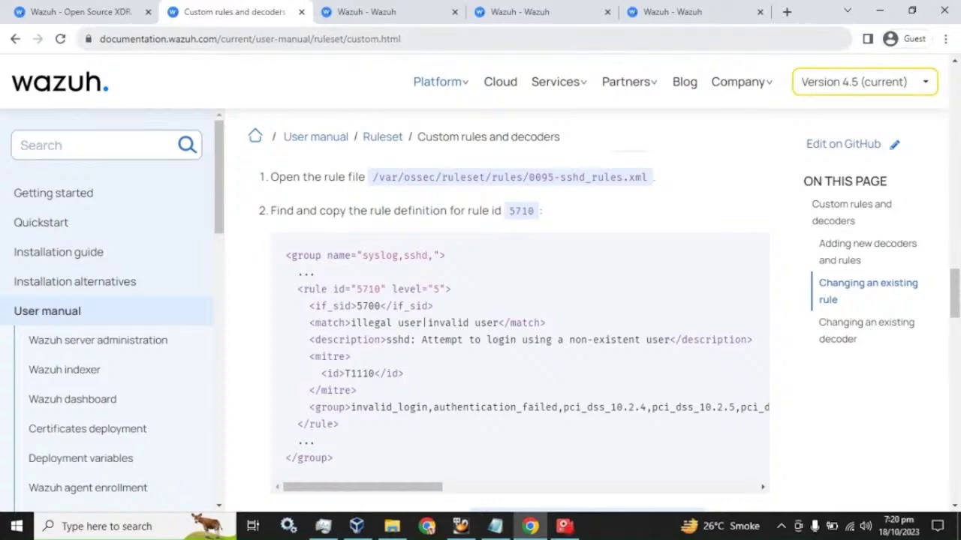
scroll(413, 298, up, 8)
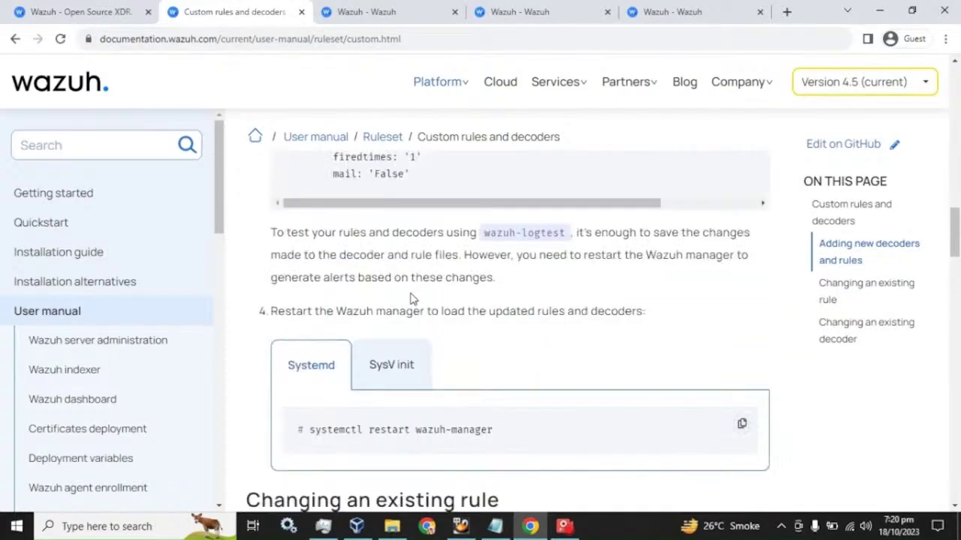
scroll(412, 297, up, 15)
scroll(411, 298, up, 2)
scroll(412, 298, down, 4)
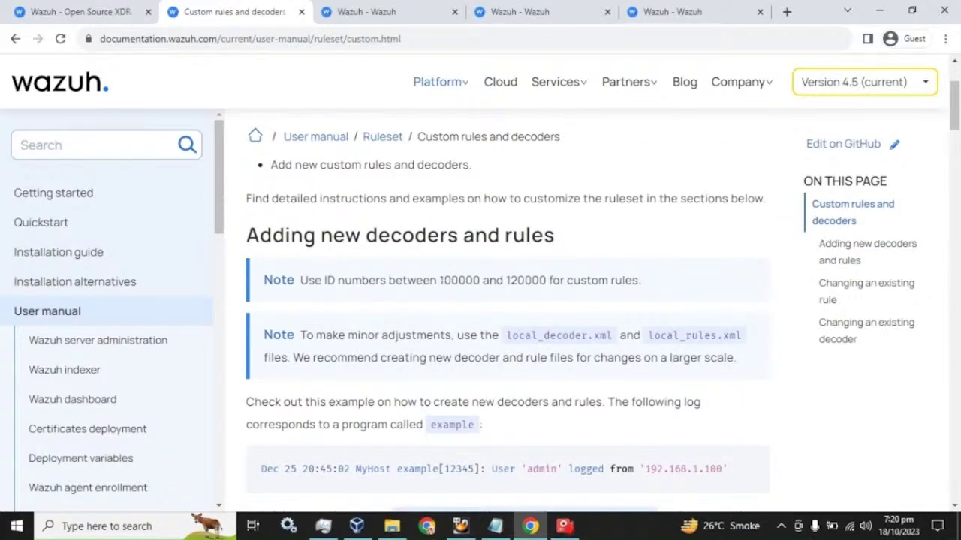
drag(439, 280, 546, 280)
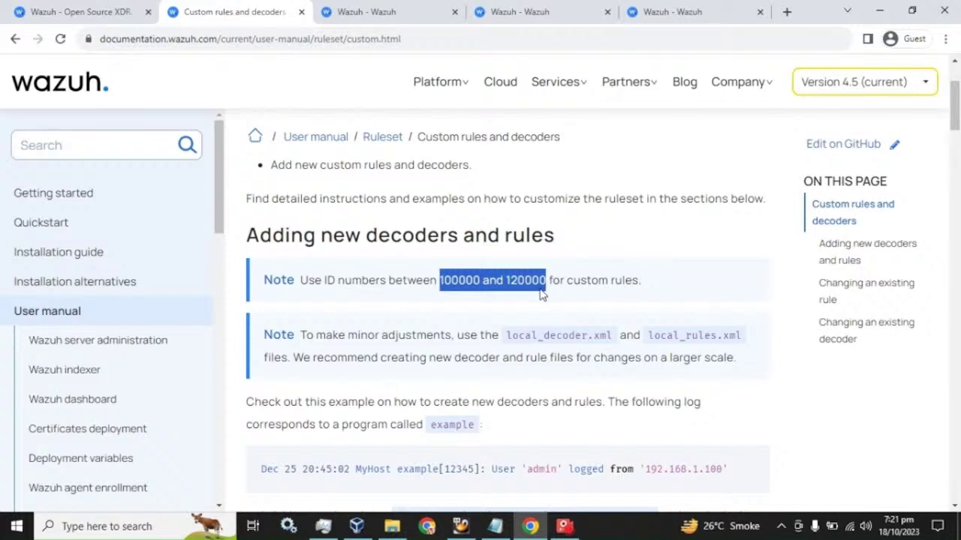
click(375, 7)
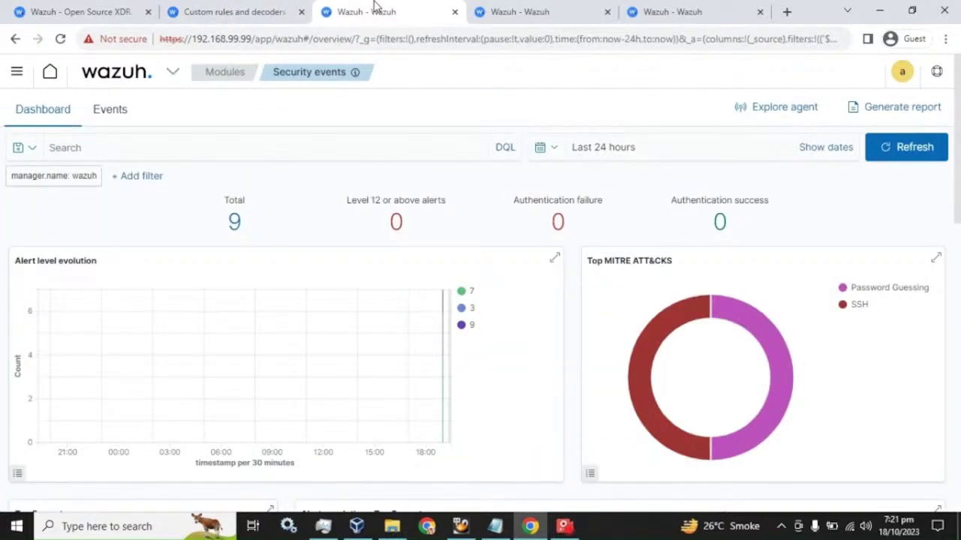
Refresh the security events and scroll to the rule 100020 ssh authentication alert.
click(920, 148)
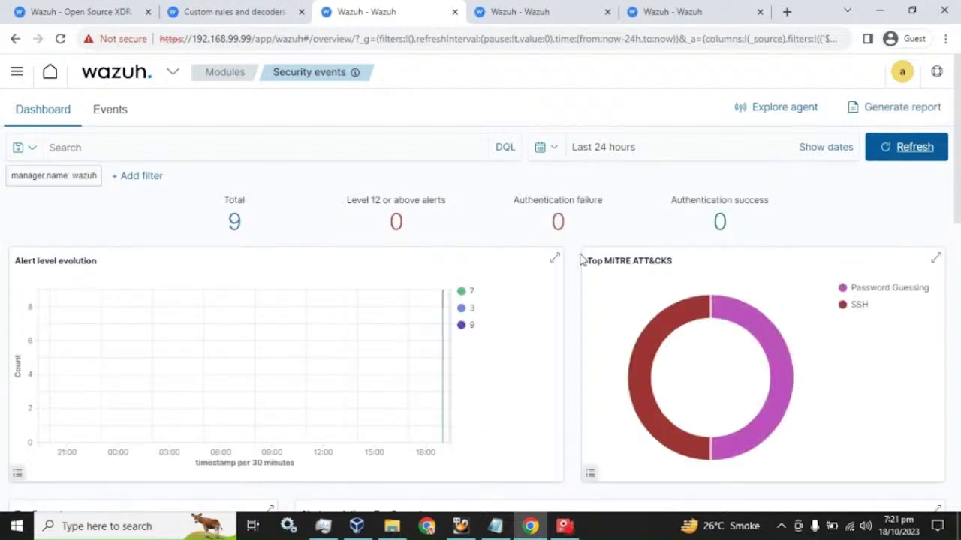
scroll(582, 255, down, 8)
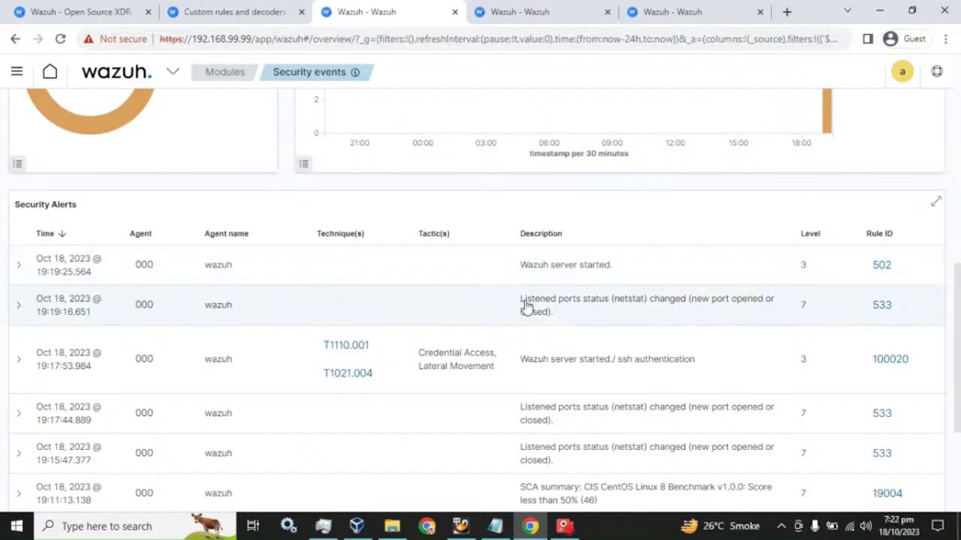
click(120, 527)
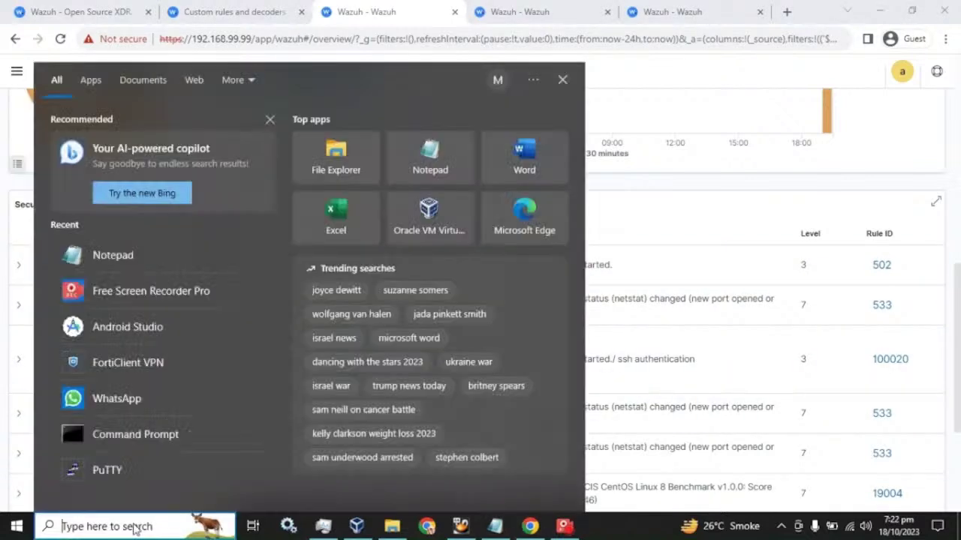
text(cmd)
key(Return)
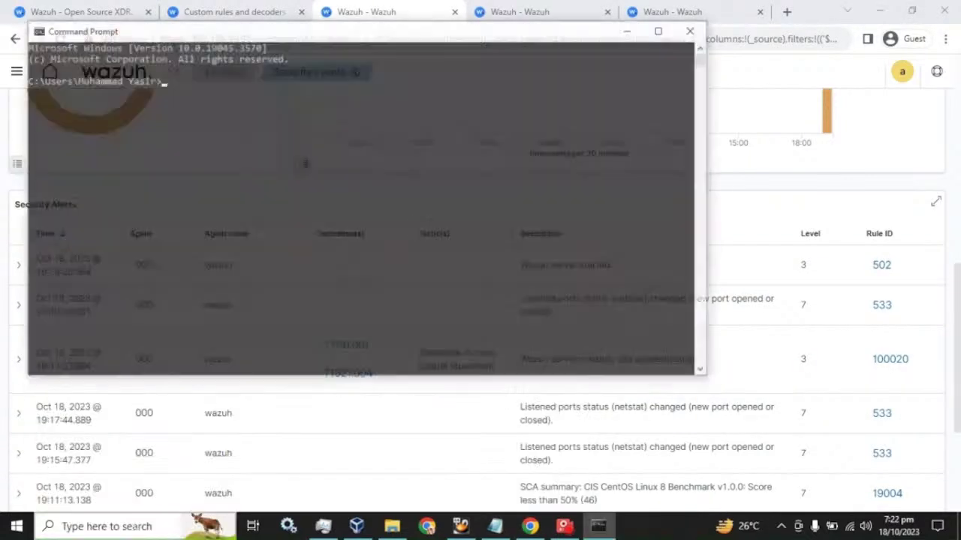
text(ssh)
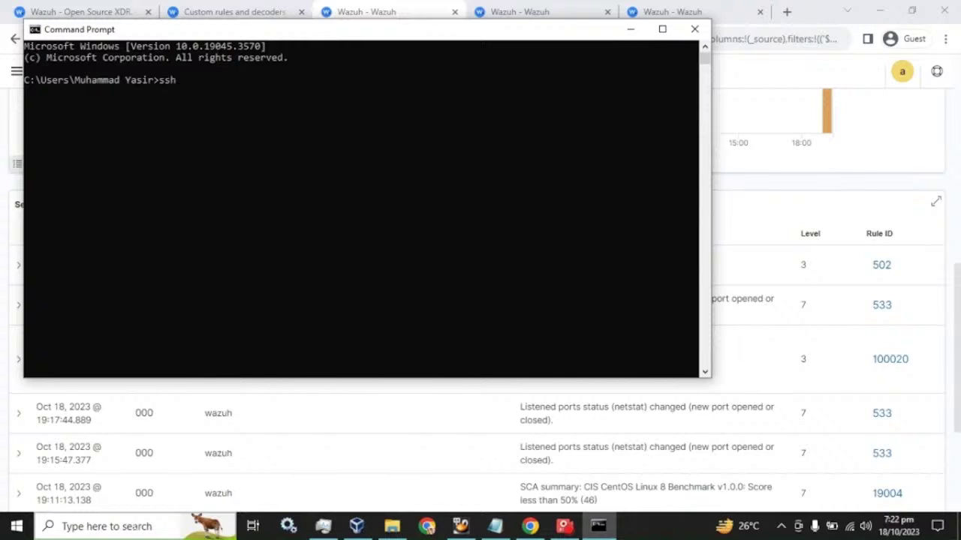
text( root@192.168.99.99)
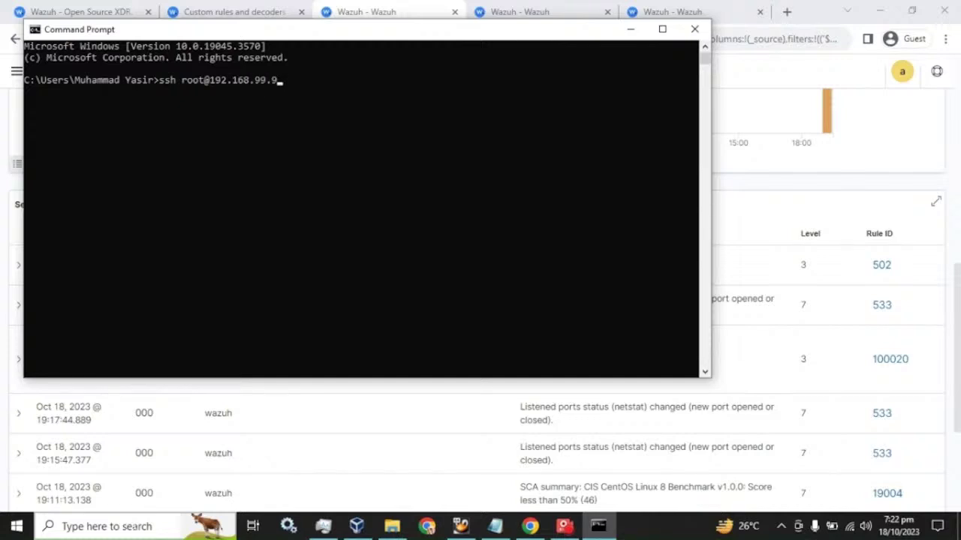
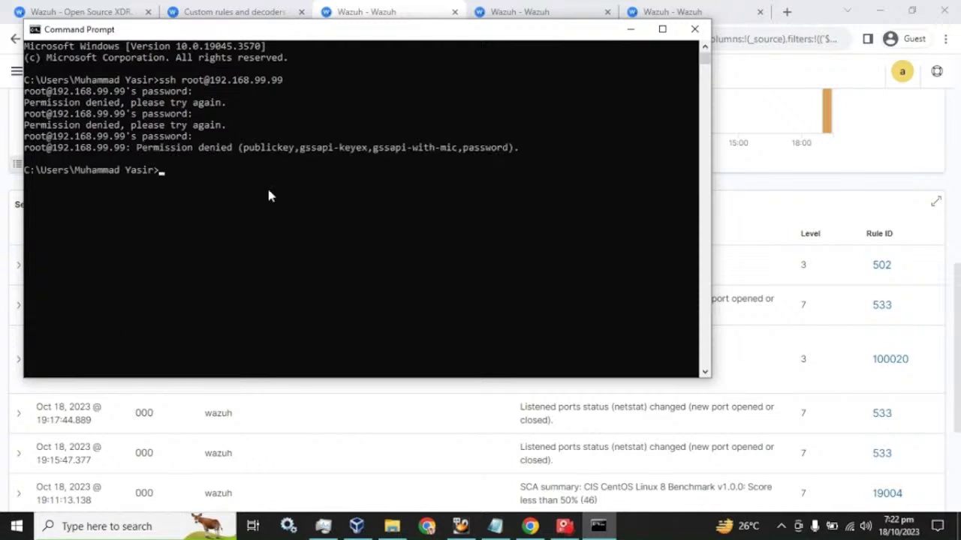
Bring the Wazuh Security events dashboard back after the denied root SSH logins and reload it.
click(365, 9)
scroll(668, 212, up, 10)
click(905, 148)
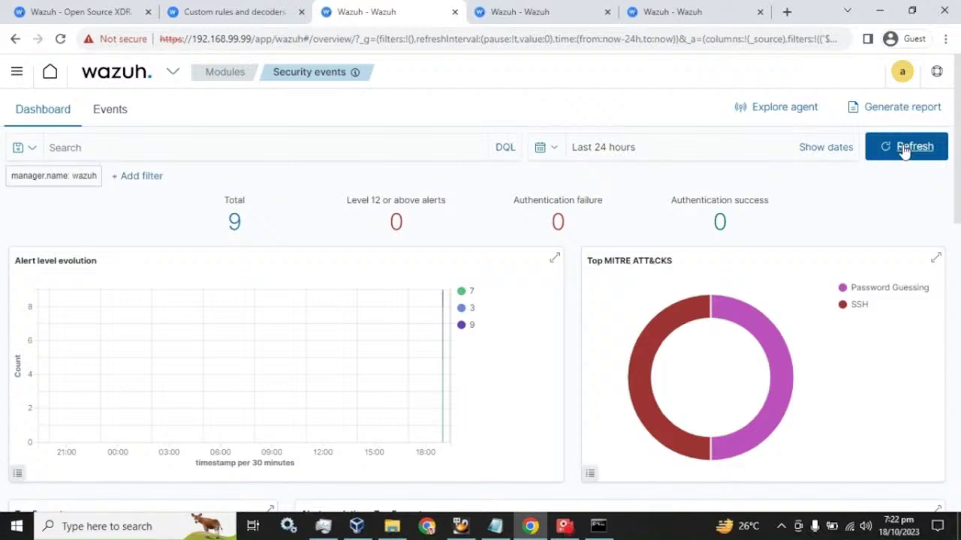
Refresh Security events and check the Security Alerts table for the new sshd rule 5760 alerts.
click(904, 148)
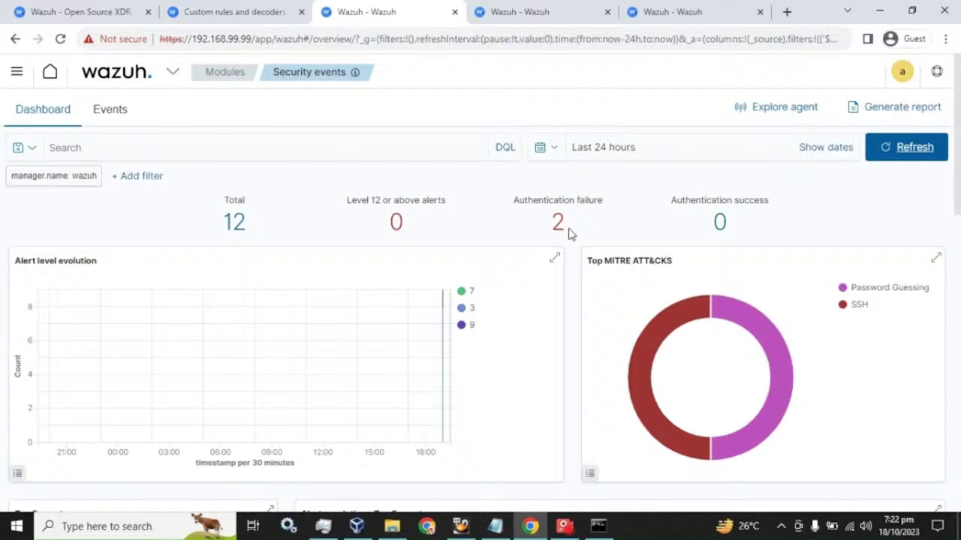
scroll(568, 234, down, 10)
scroll(568, 232, up, 3)
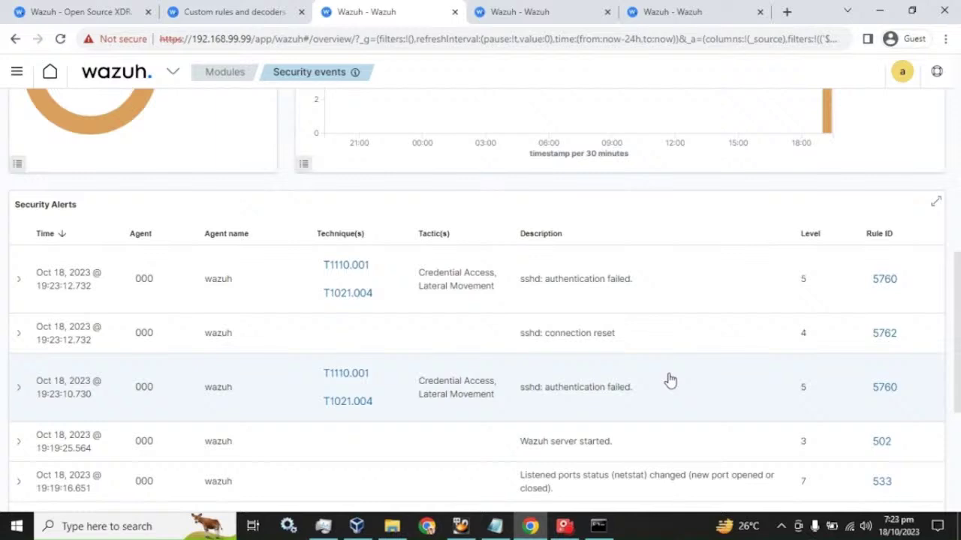
Open Management > Rules and filter the rules list by local_rules.
click(530, 9)
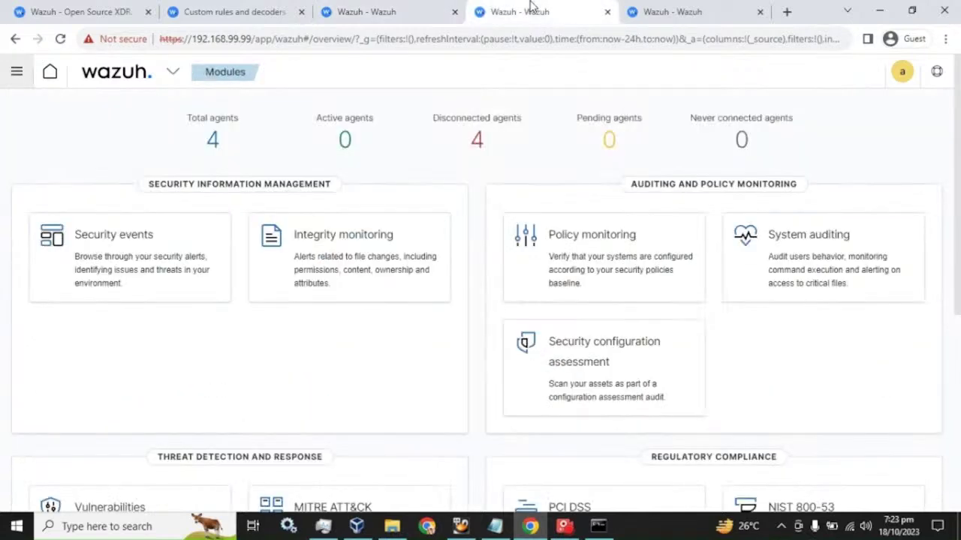
click(157, 83)
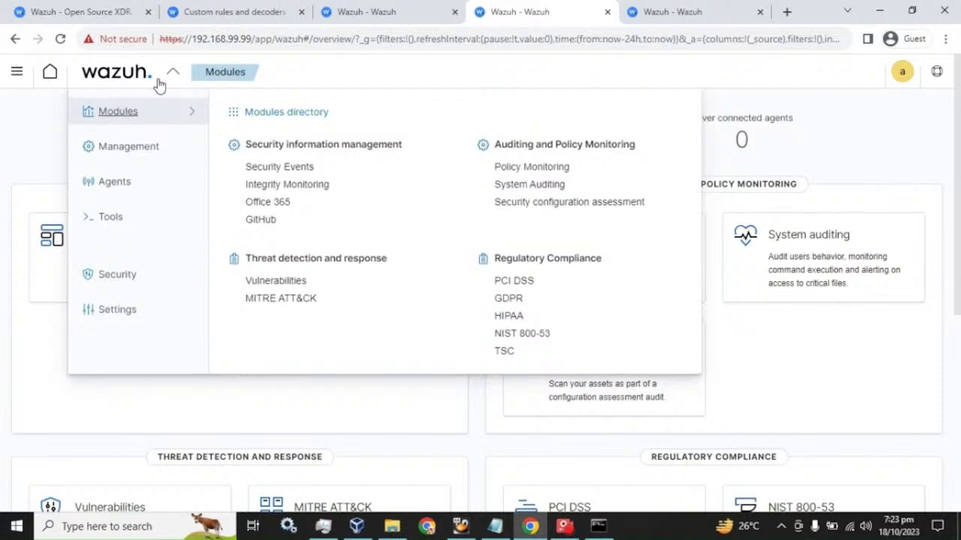
mouse_move(128, 150)
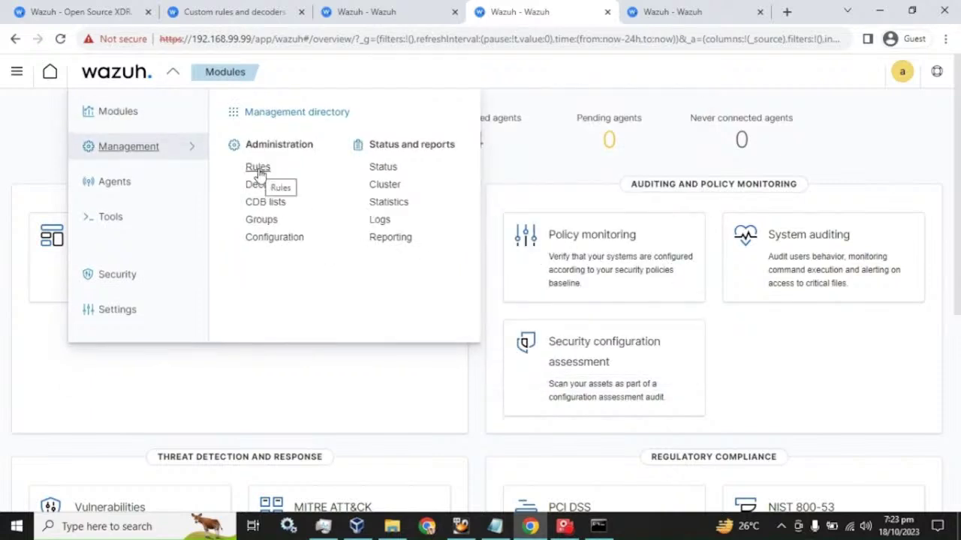
click(257, 170)
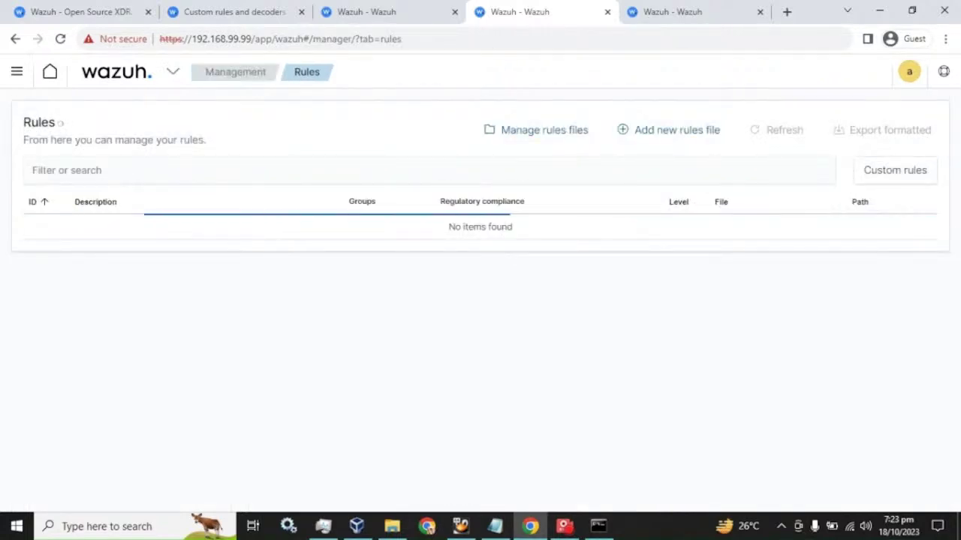
click(66, 171)
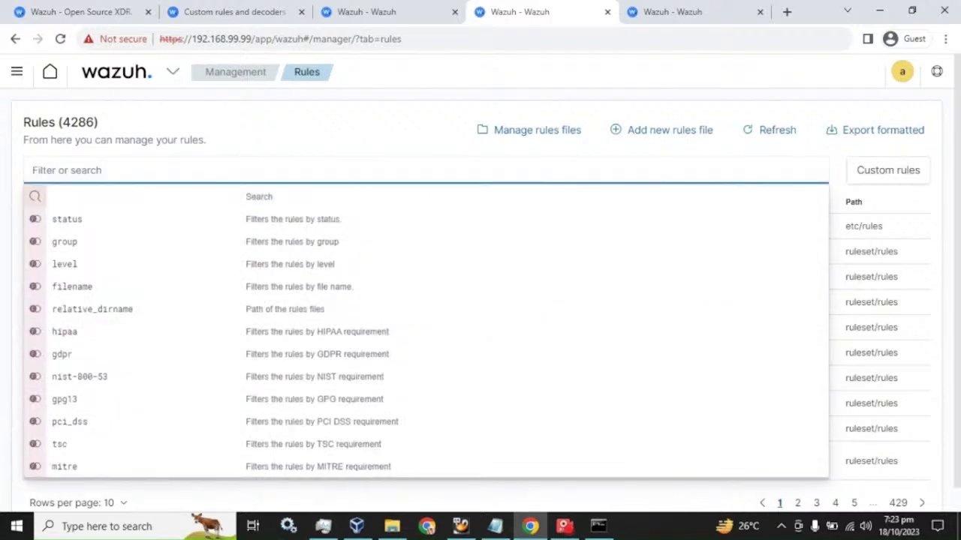
text(local_rules)
key(Return)
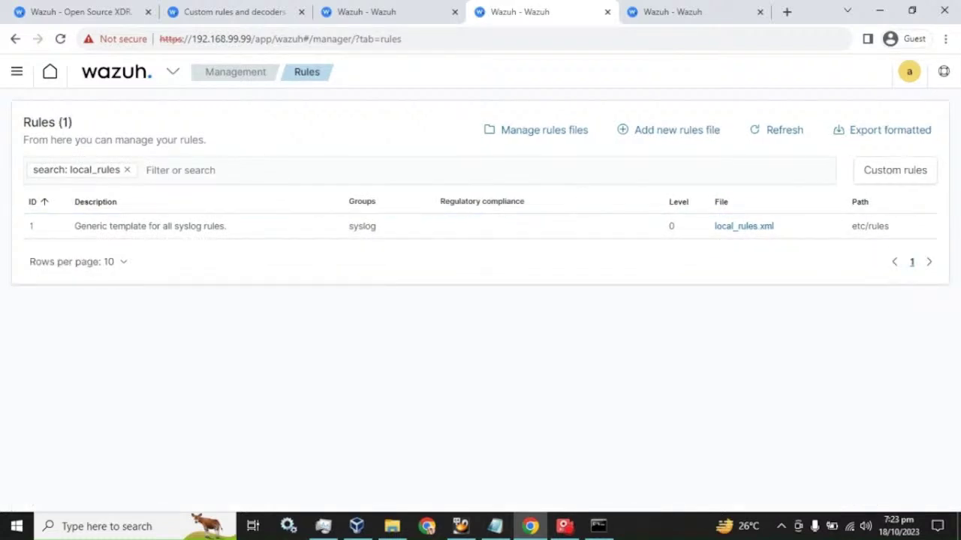
Open local_rules.xml for editing, then switch to the tab with the full 4286-rule list.
click(743, 226)
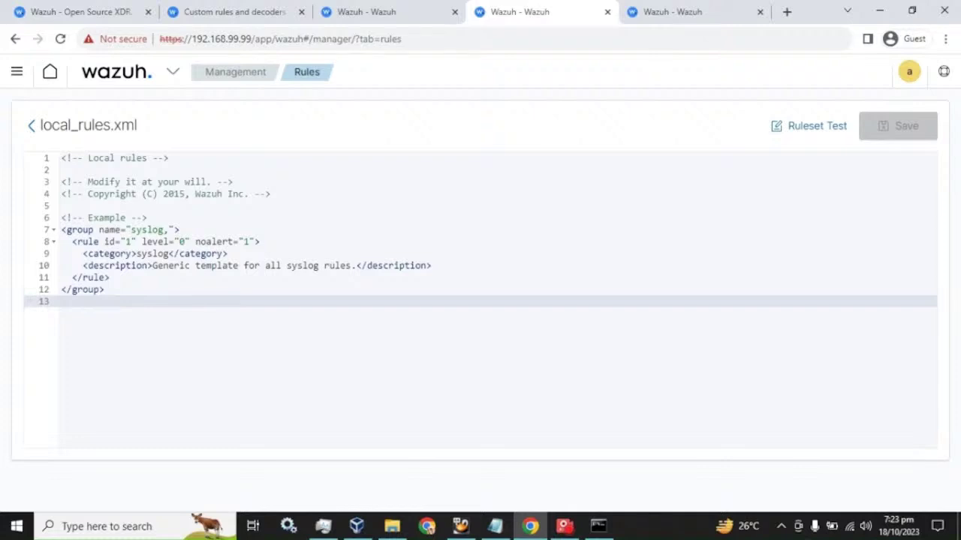
click(631, 12)
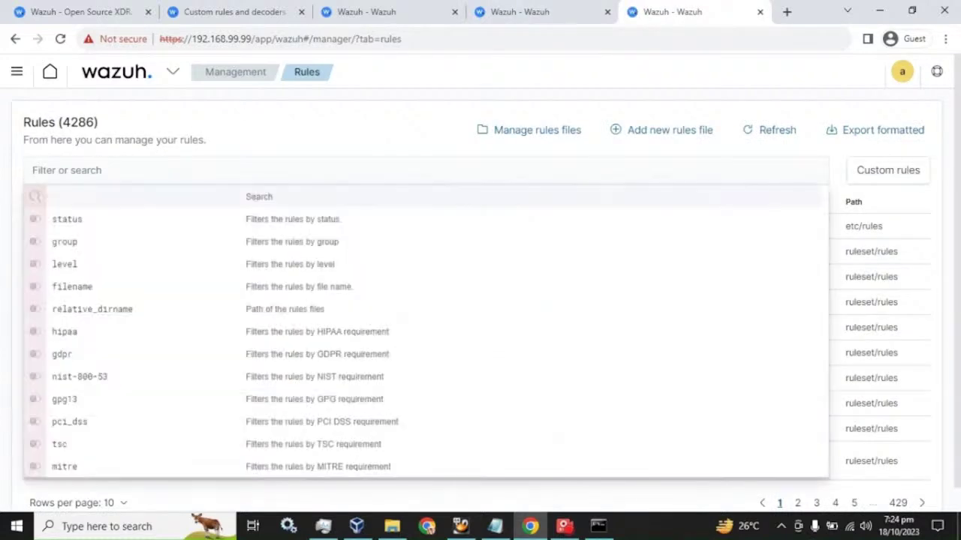
Search the rules list for 502 and open its file, 0015-ossec_rules.xml.
click(360, 12)
scroll(818, 389, down, 1)
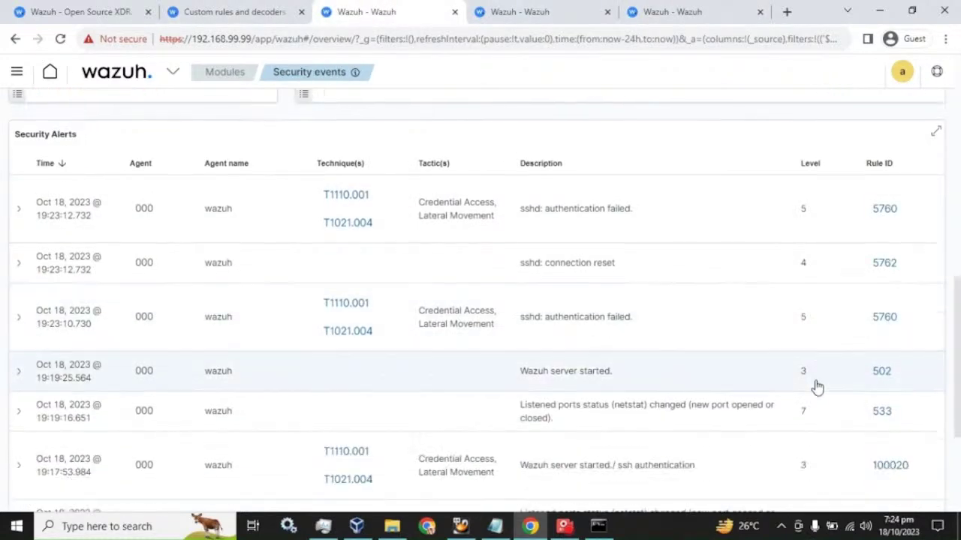
click(627, 13)
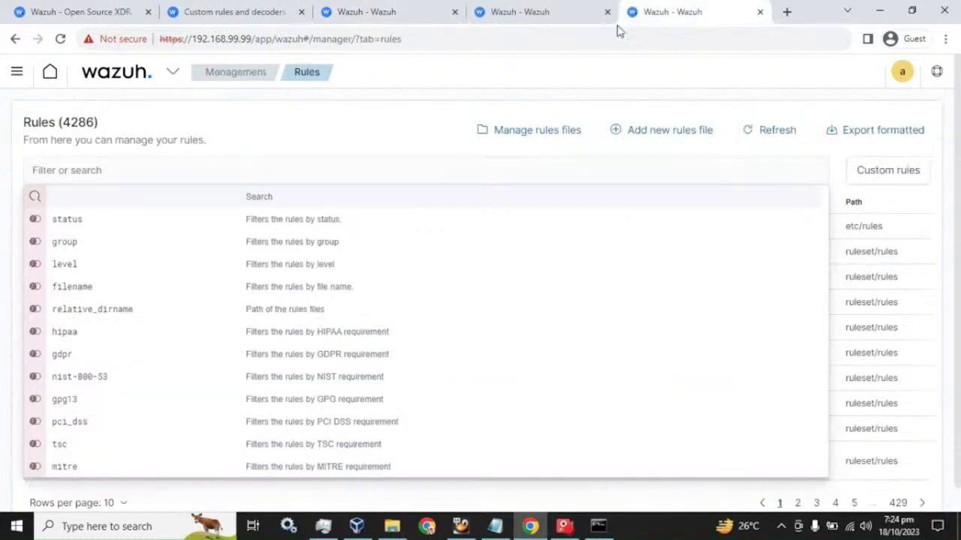
text(502)
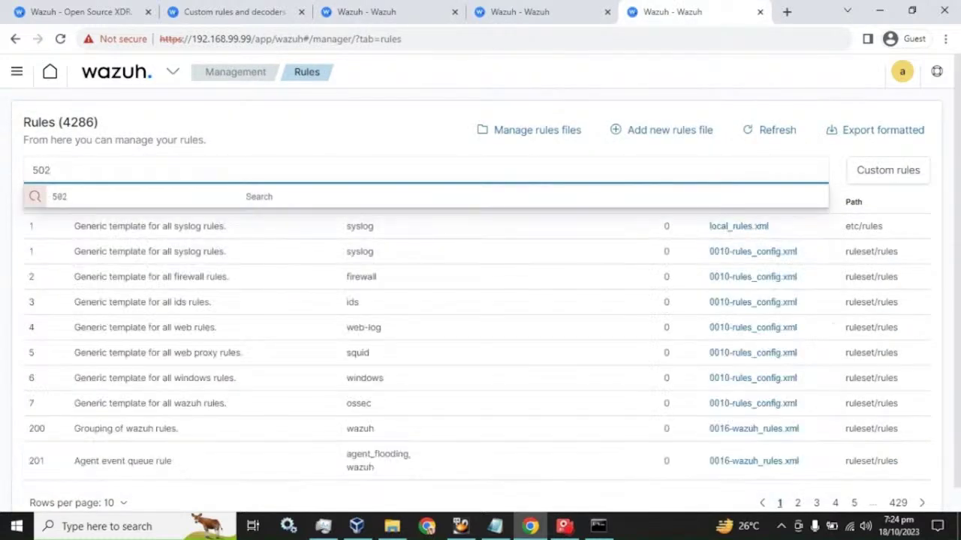
key(Return)
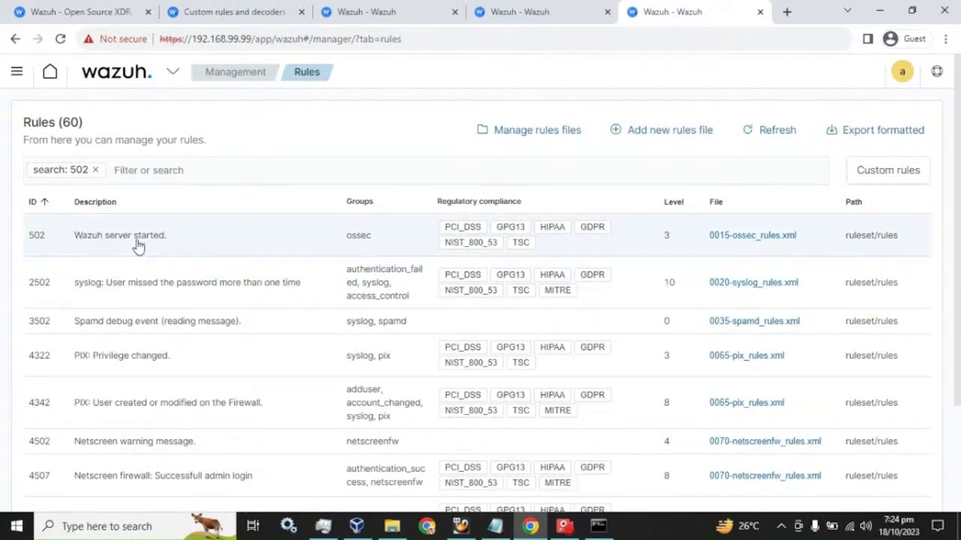
click(760, 236)
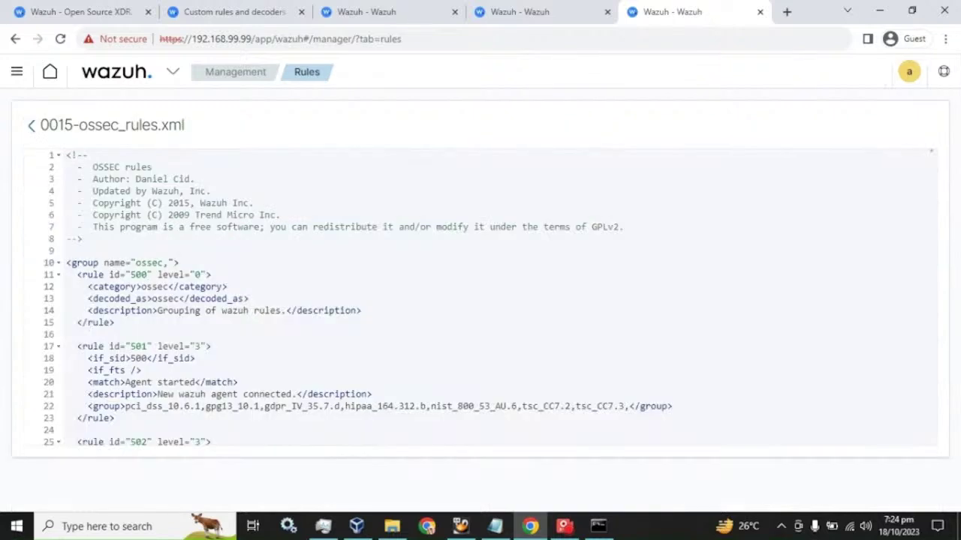
Copy the ossec group opening line 10, then select example lines 7–11 in local_rules.xml.
scroll(480, 301, down, 2)
scroll(480, 300, down, 1)
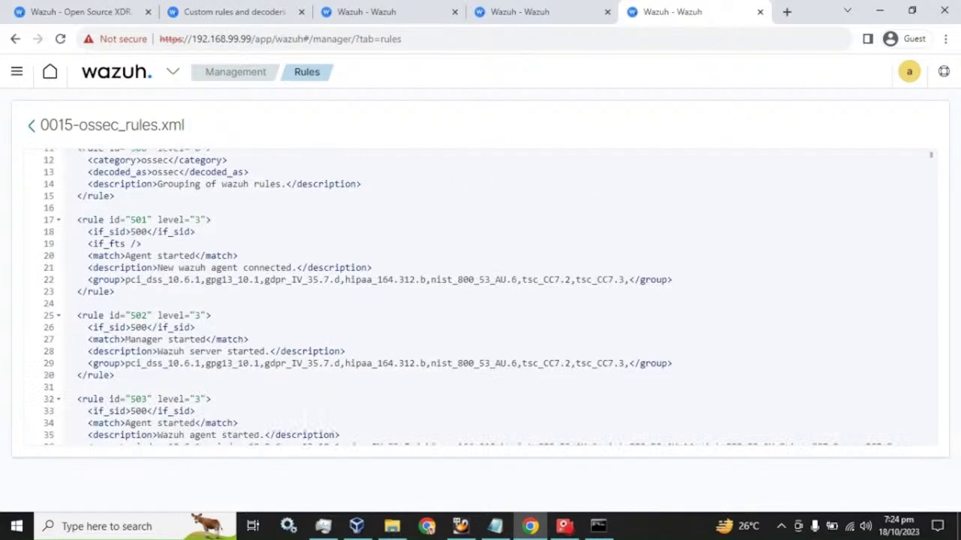
scroll(480, 300, up, 2)
drag(178, 220, 66, 220)
key(ctrl+c)
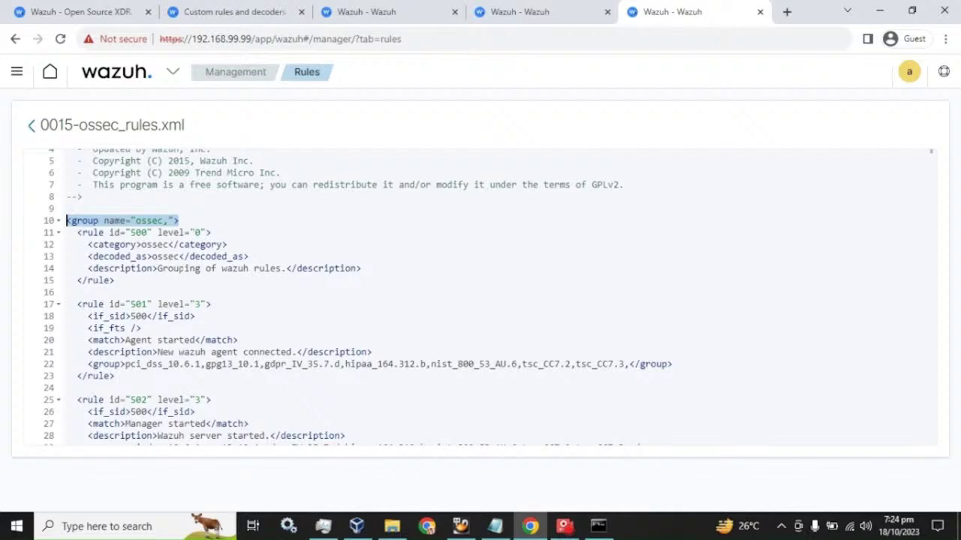
click(558, 7)
click(402, 9)
click(530, 11)
drag(110, 278, 62, 230)
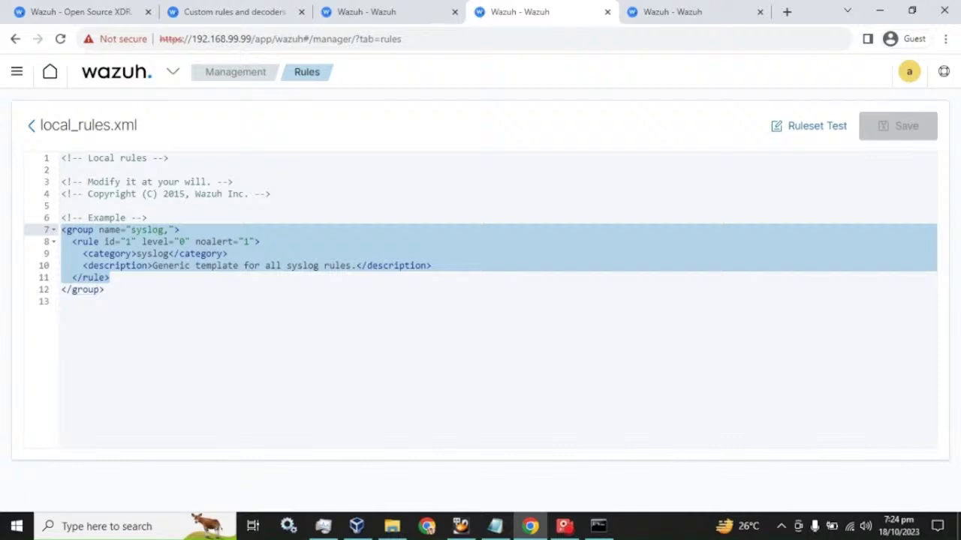
Replace the example block with the ossec group line and paste rule 502's block inside it.
key(ctrl+v)
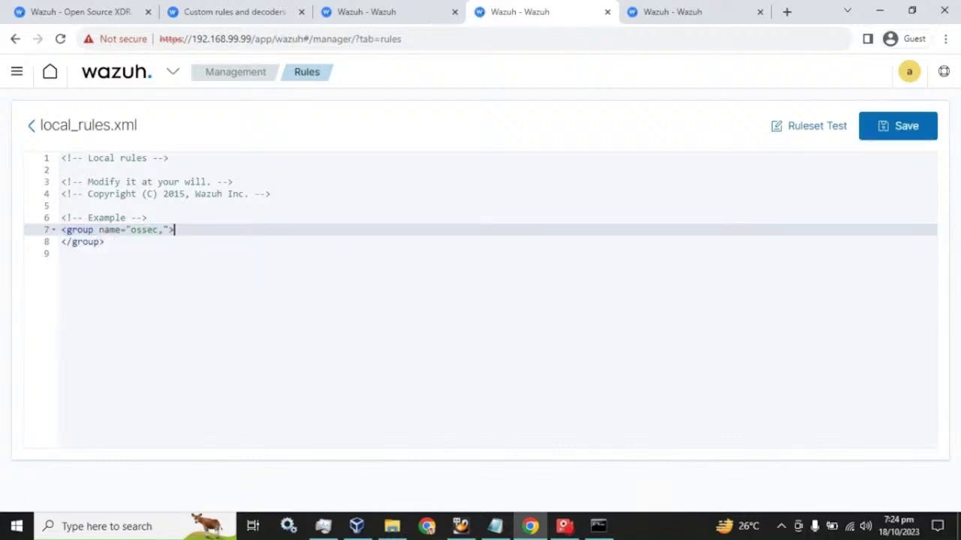
key(Return)
click(660, 11)
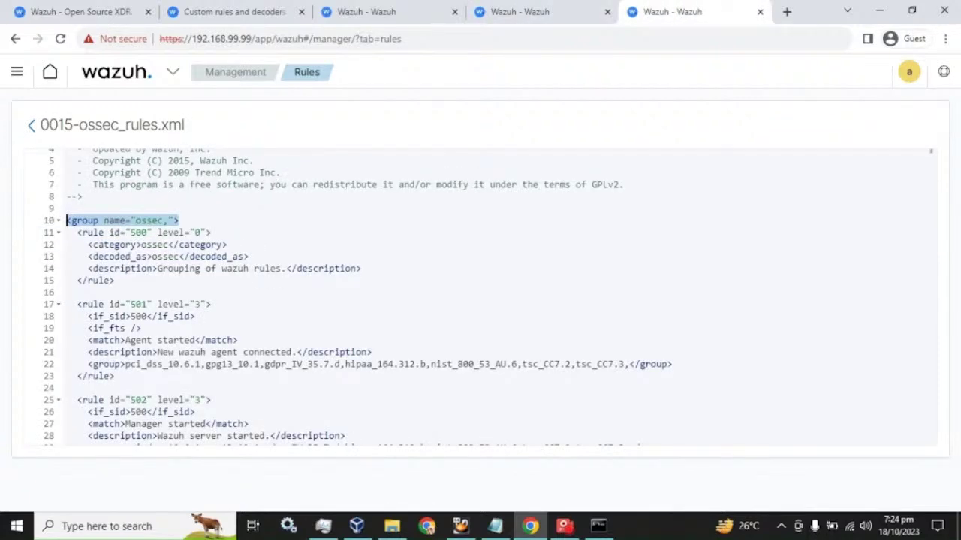
scroll(480, 296, down, 1)
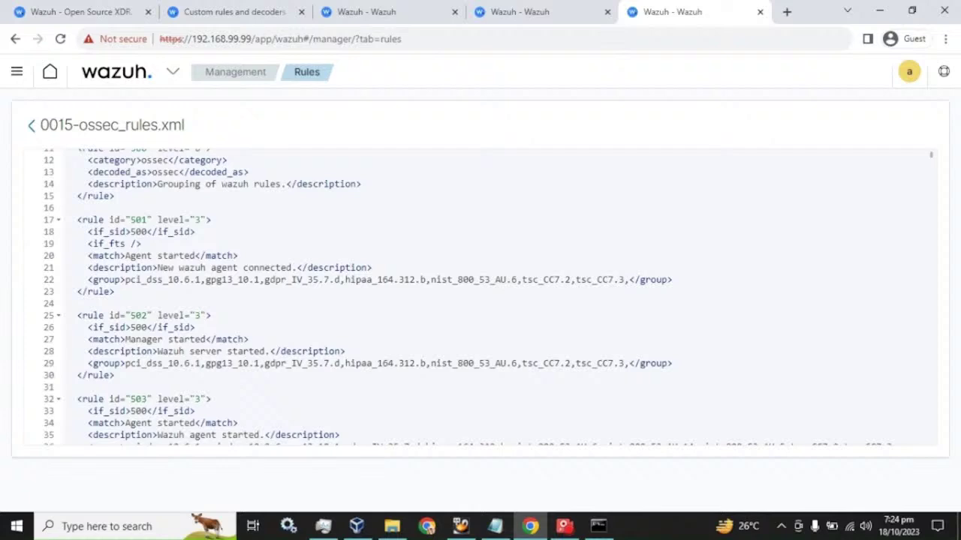
drag(114, 376, 77, 315)
key(ctrl+c)
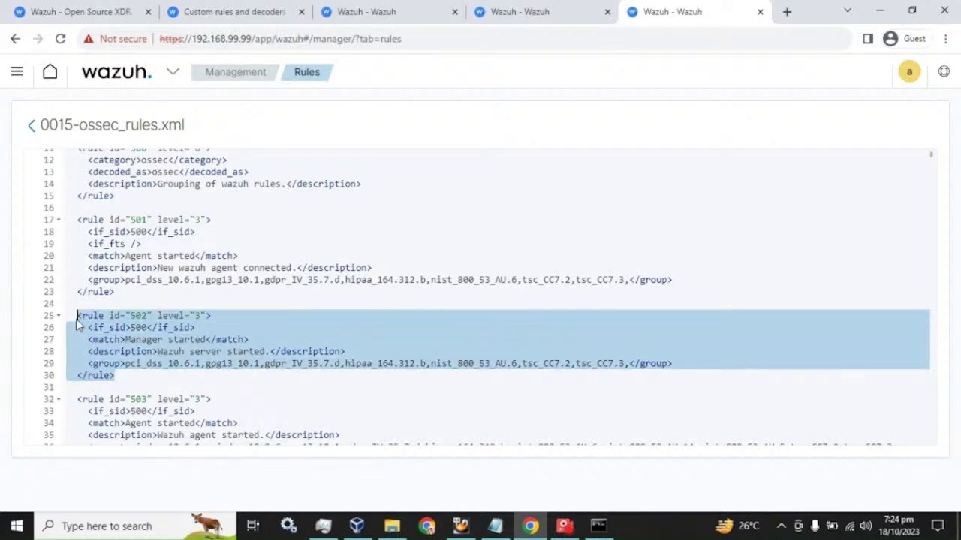
click(558, 9)
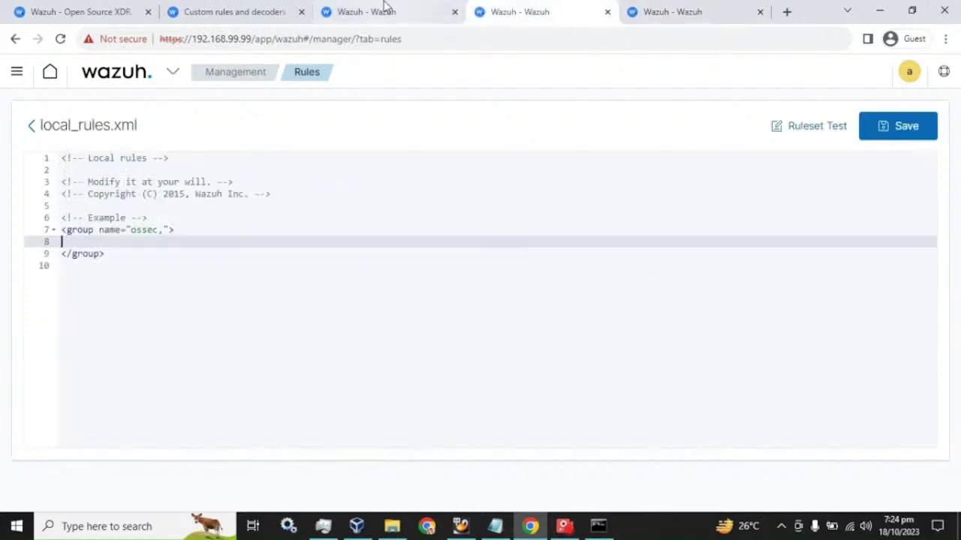
key(ctrl+v)
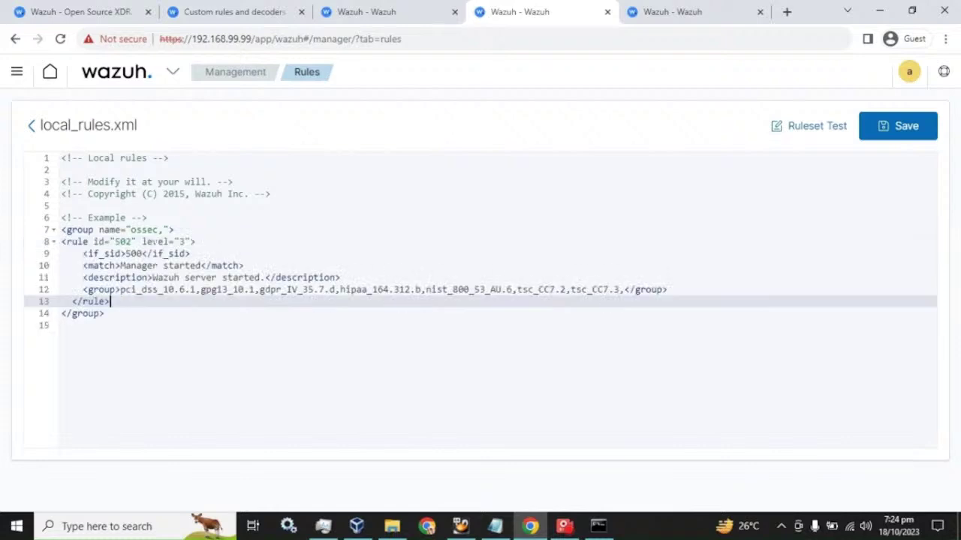
Check the 100000 custom ID range in the docs and change the rule id 502 to 100001.
click(132, 242)
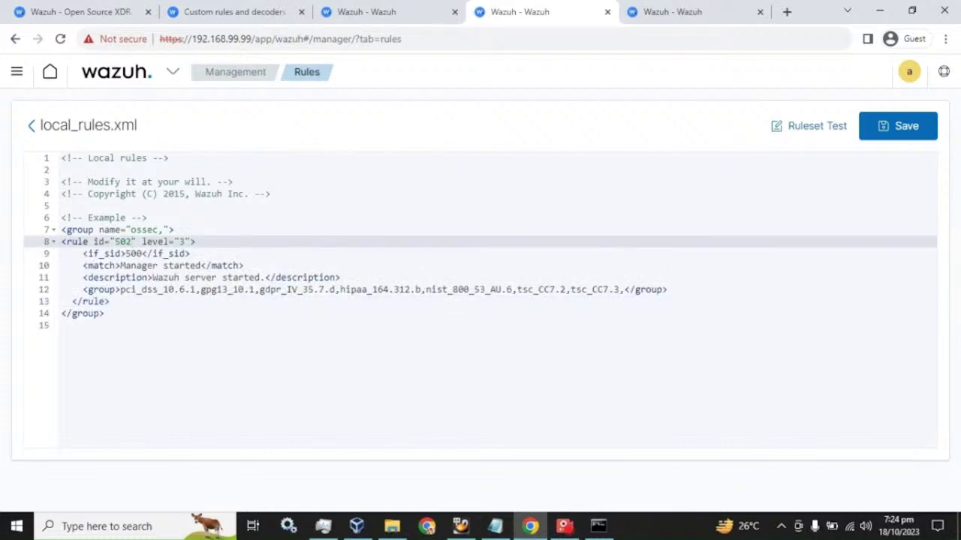
click(184, 6)
click(482, 280)
double_click(460, 281)
click(441, 280)
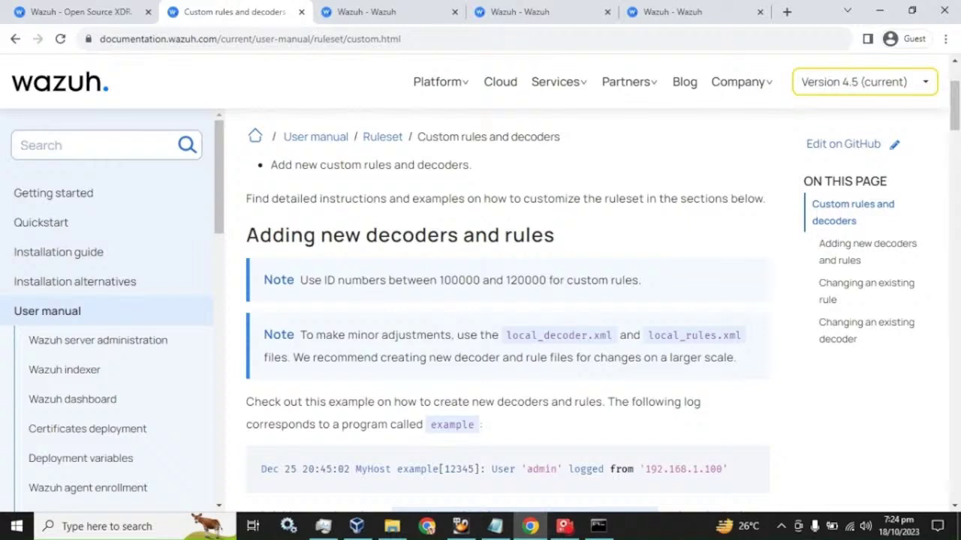
drag(440, 280, 480, 280)
click(671, 11)
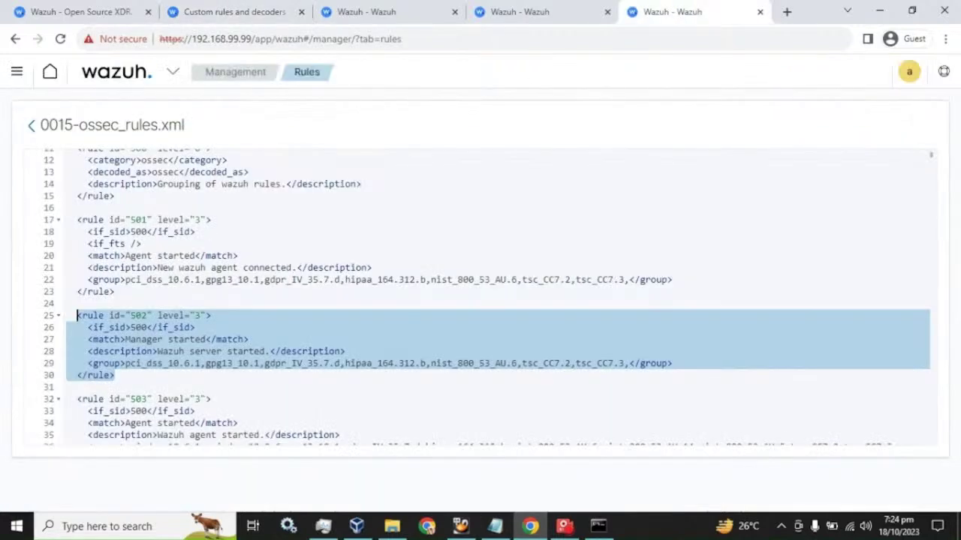
click(522, 9)
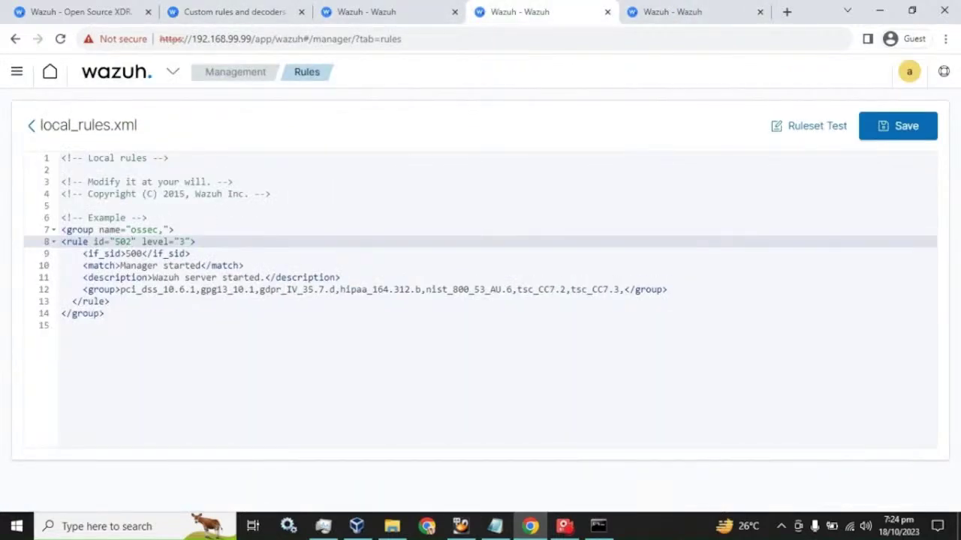
drag(132, 242, 115, 241)
text(100001)
click(208, 241)
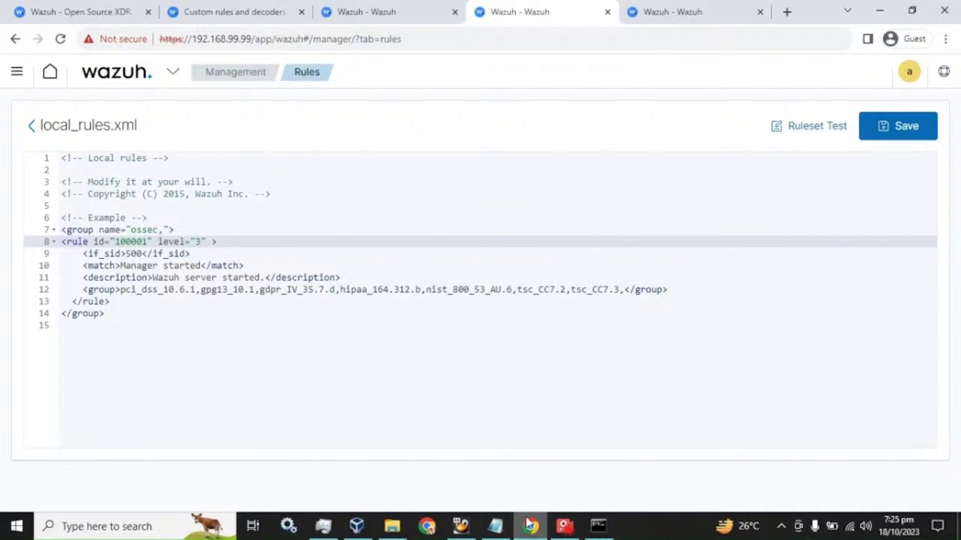
Copy overwrite="yes" from the Notepad draft into rule 100001's opening tag.
click(494, 526)
click(532, 177)
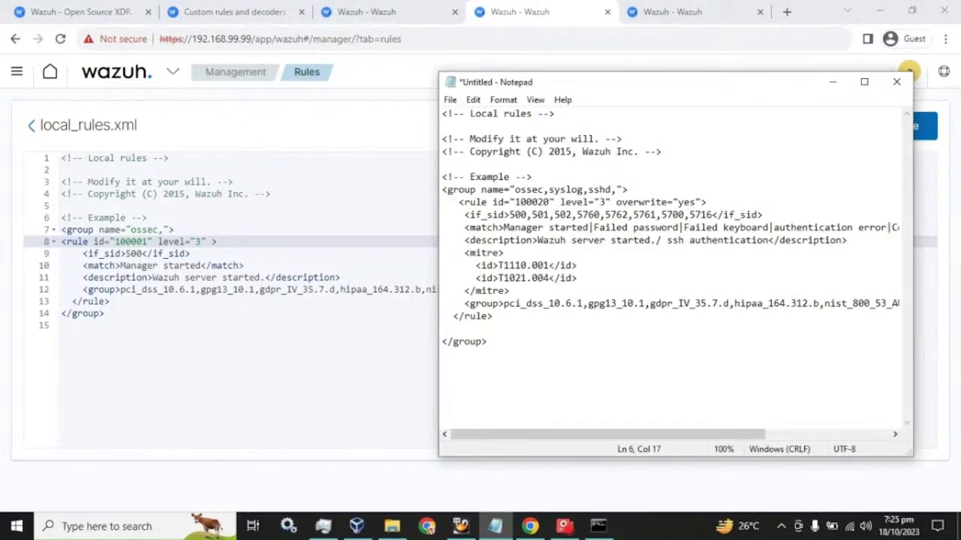
drag(615, 202, 704, 202)
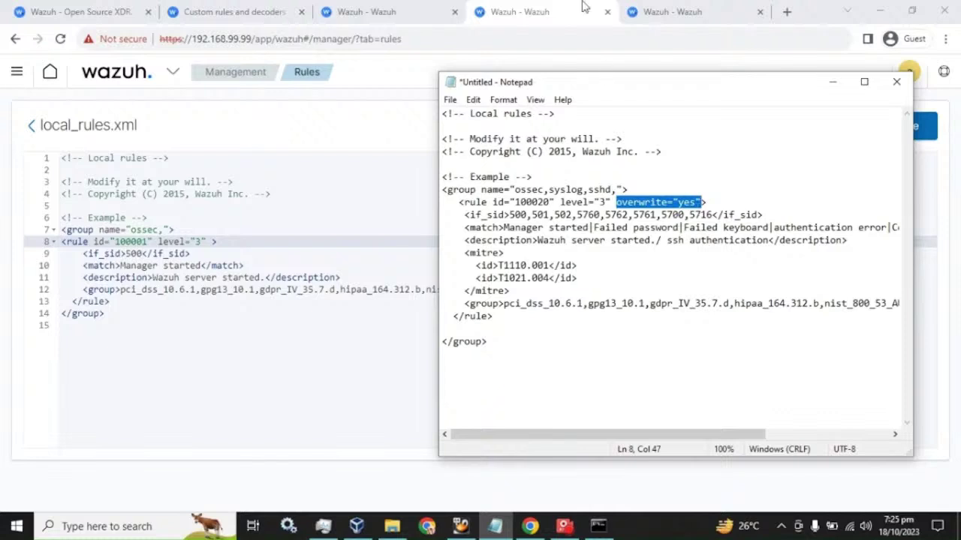
click(583, 6)
text(overwrite="yes")
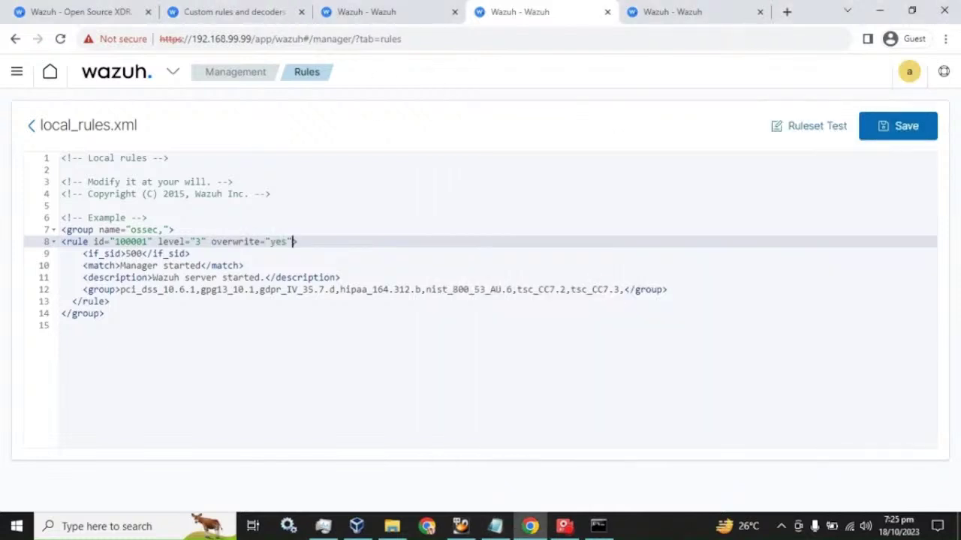
Change rule 100001's if_sid from 500 to 502.
click(142, 254)
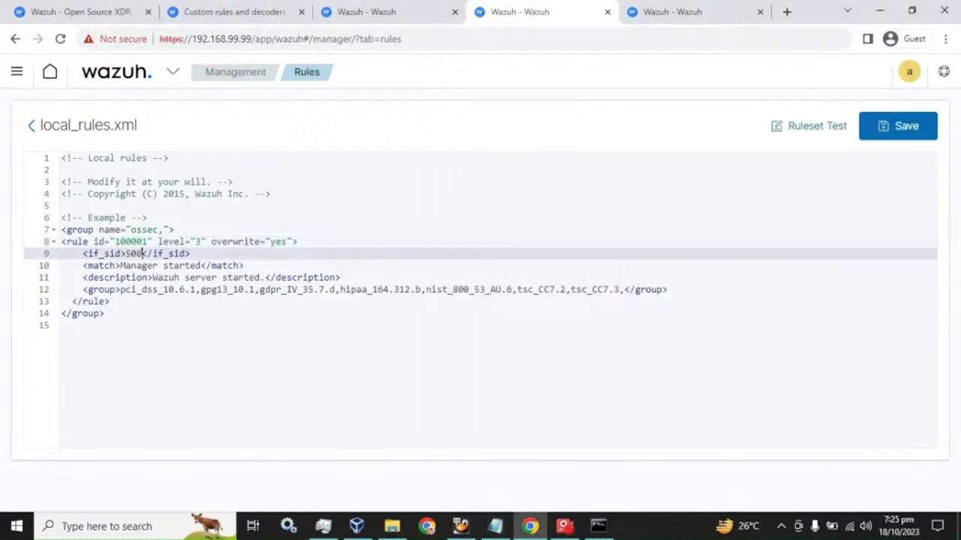
key(BackSpace)
text(2,)
click(360, 10)
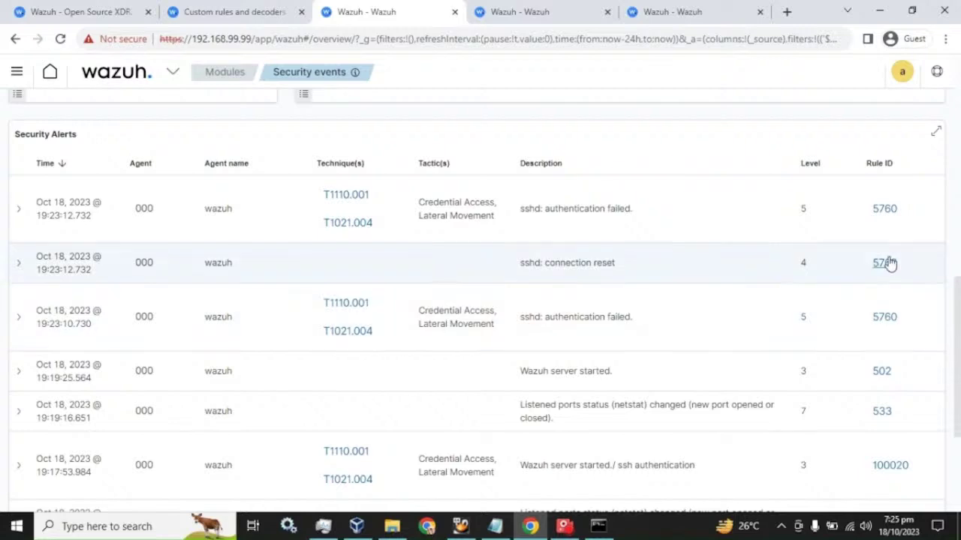
Filter the rules list by 5760 and view the rule's details.
click(686, 10)
click(31, 126)
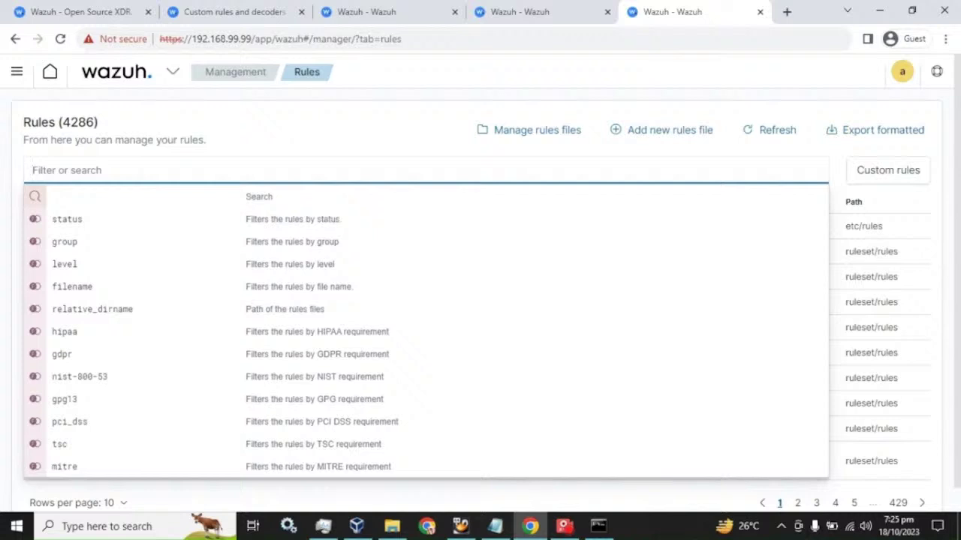
text(5760)
key(Return)
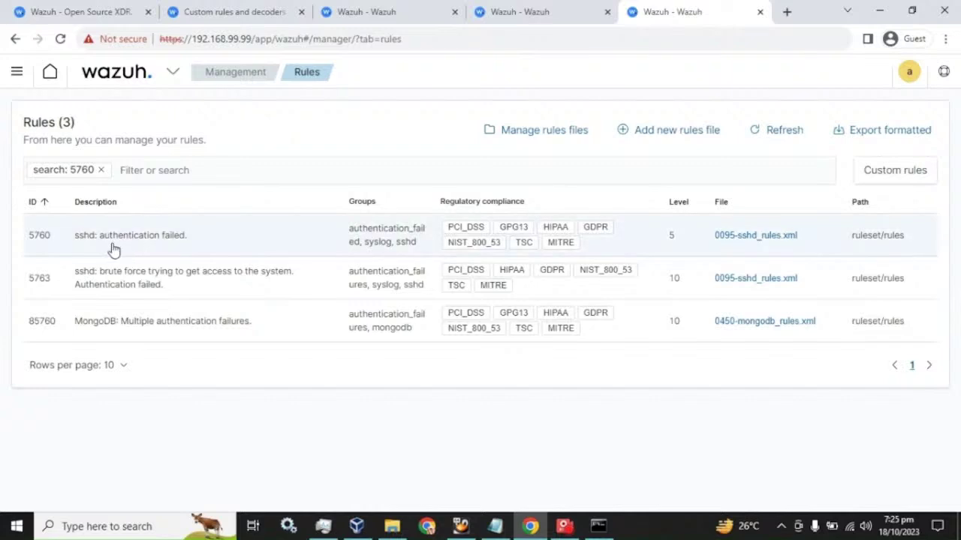
click(749, 247)
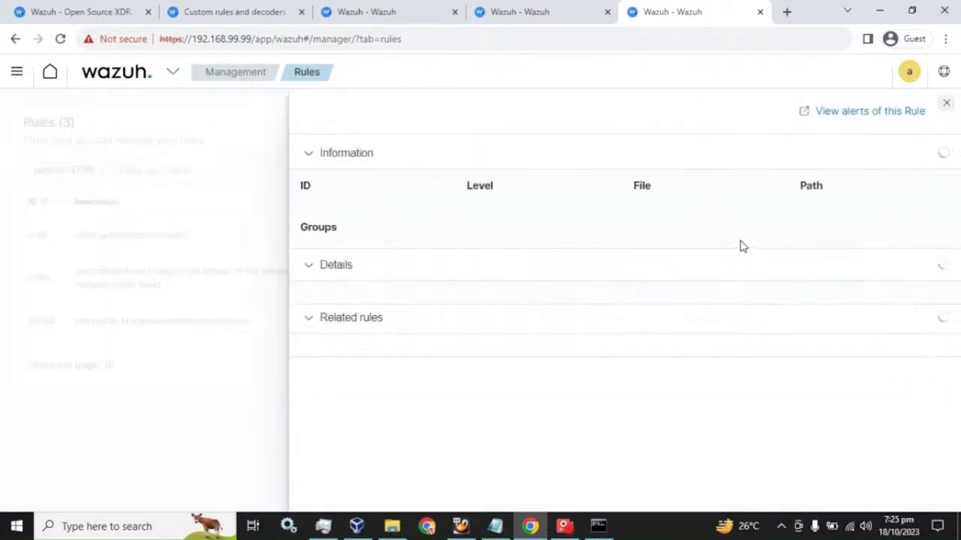
click(947, 100)
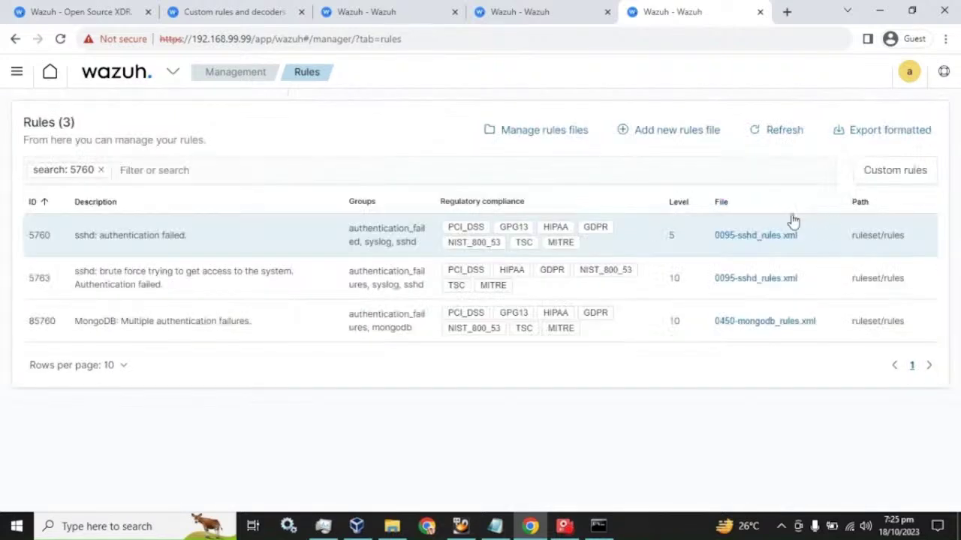
Open 0095-sshd_rules.xml, scroll to rule 5760 and copy its id.
click(738, 237)
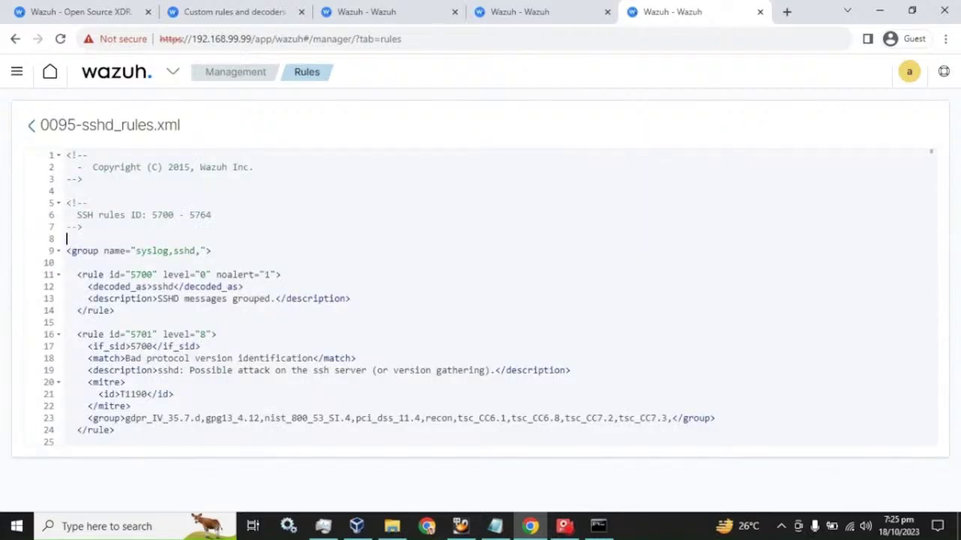
scroll(480, 301, down, 20)
scroll(480, 300, down, 20)
scroll(480, 300, down, 20)
scroll(481, 300, down, 8)
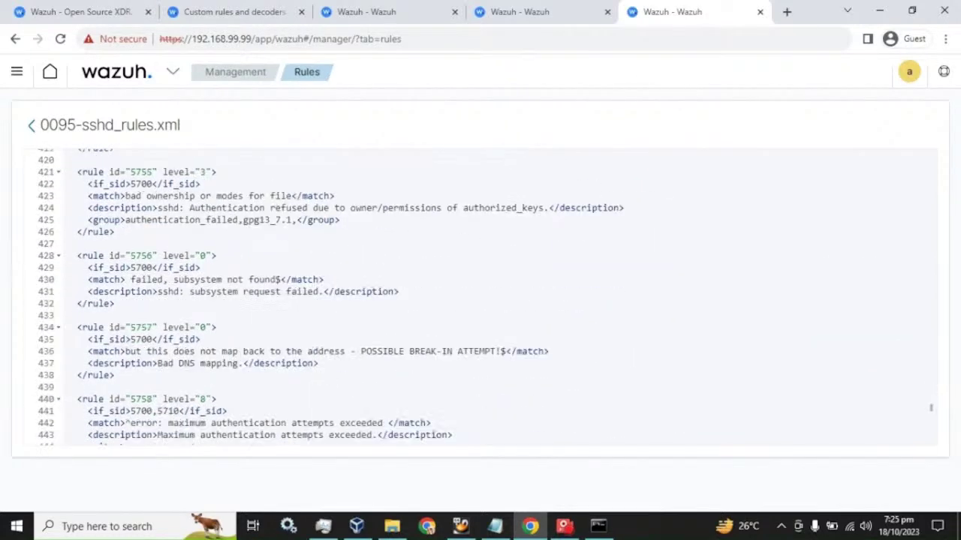
scroll(480, 300, down, 1)
scroll(481, 301, down, 5)
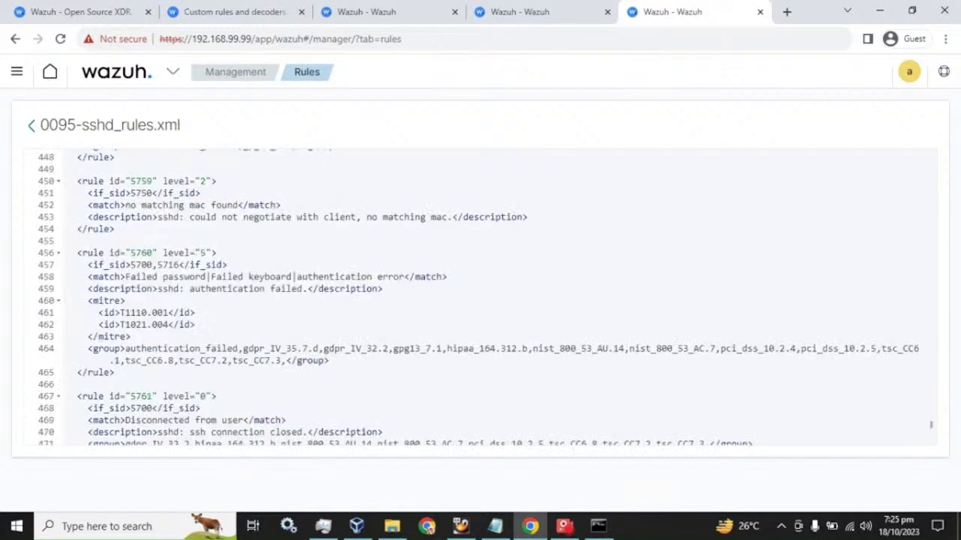
scroll(481, 301, down, 2)
scroll(480, 300, up, 2)
drag(153, 253, 131, 253)
key(ctrl+c)
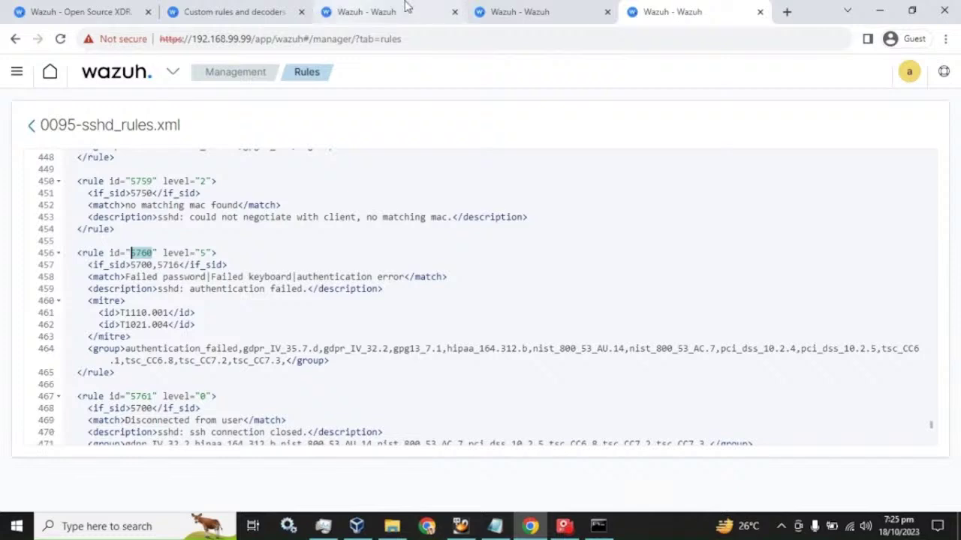
click(409, 10)
Add 5760 to rule 100001's if_sid list, making it 502,5760.
click(516, 10)
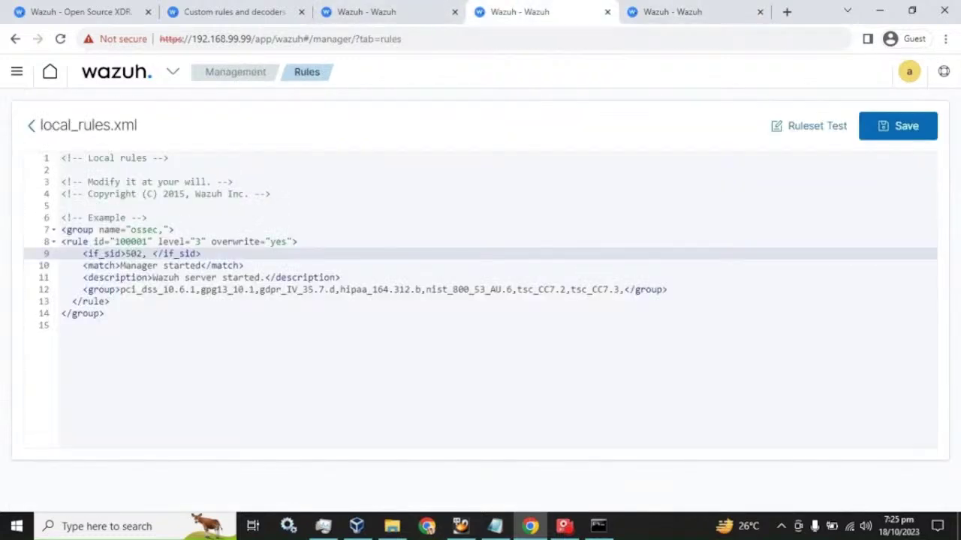
key(BackSpace)
key(ctrl+v)
text(,)
Append Failed password|Failed keyboard|authentication error after Manager started in the match line.
click(201, 266)
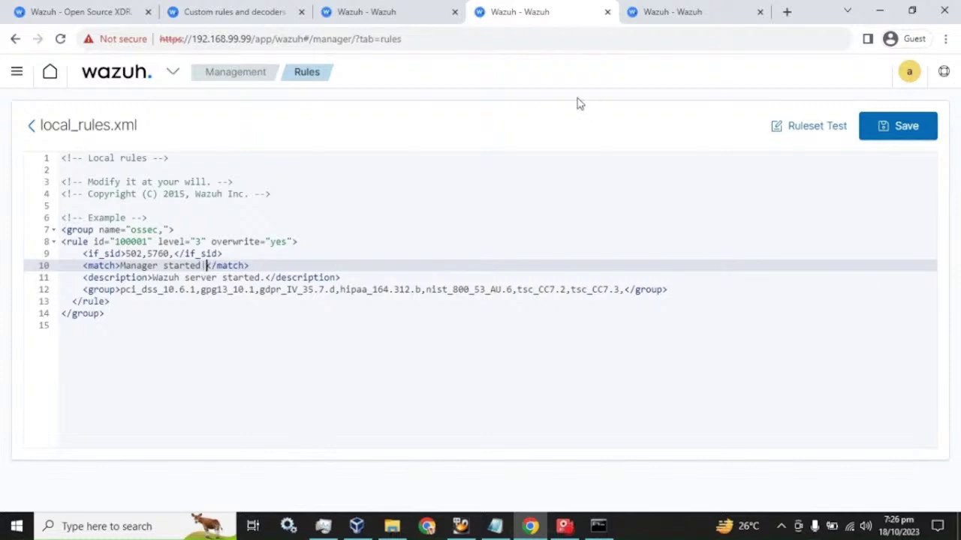
click(654, 17)
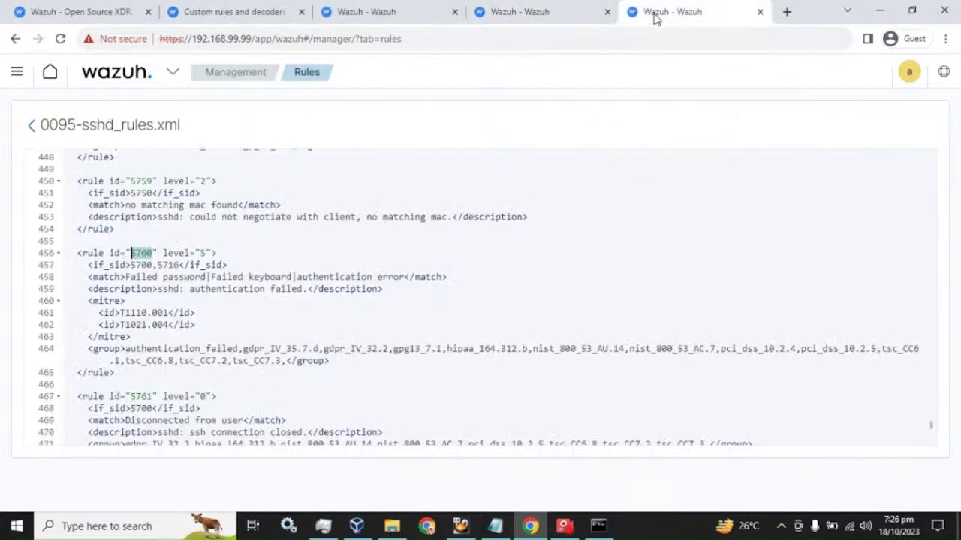
drag(125, 277, 406, 276)
key(ctrl+c)
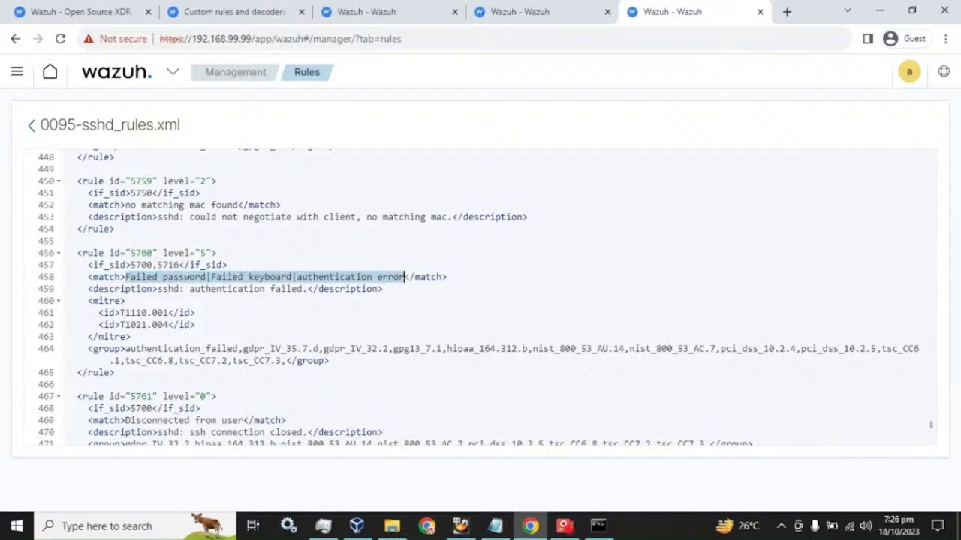
click(398, 11)
click(526, 11)
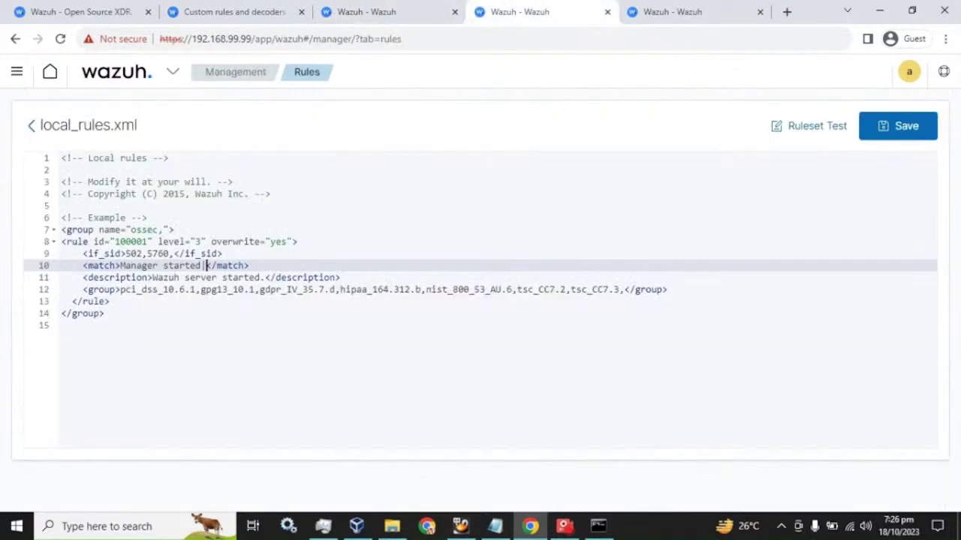
key(ctrl+v)
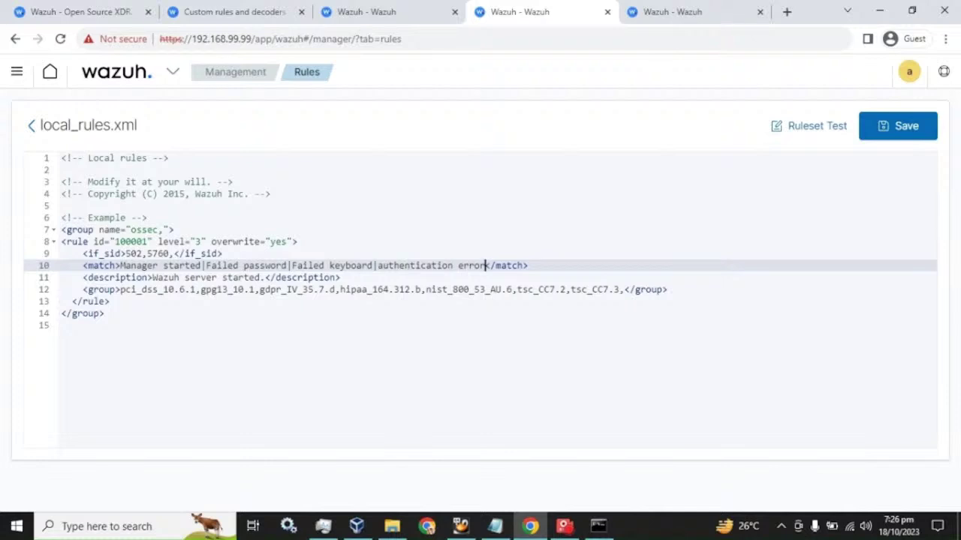
Copy rule id 5762 from 0095-sshd_rules.xml.
click(671, 9)
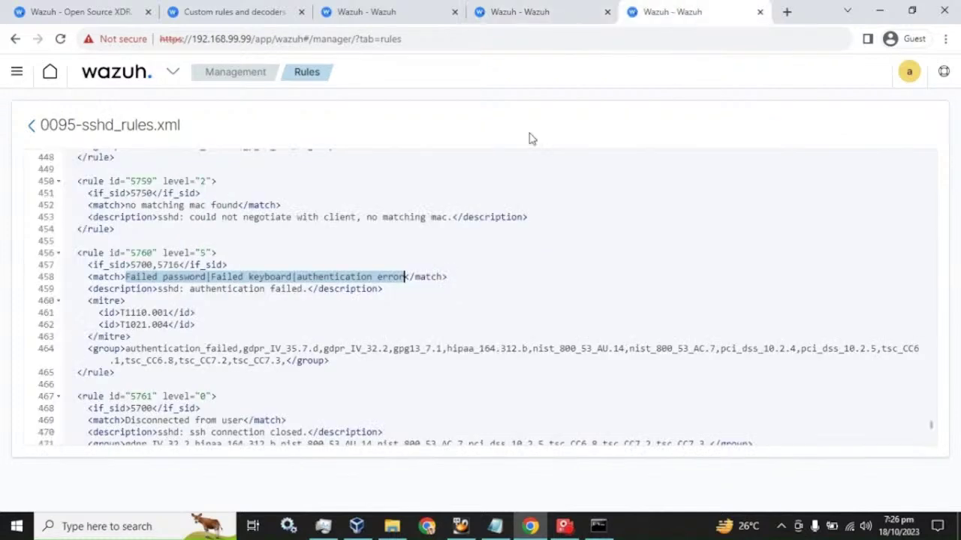
scroll(308, 283, down, 2)
drag(153, 354, 131, 354)
key(ctrl+c)
Add 5762 to rule 100001's if_sid list after 5760.
click(375, 11)
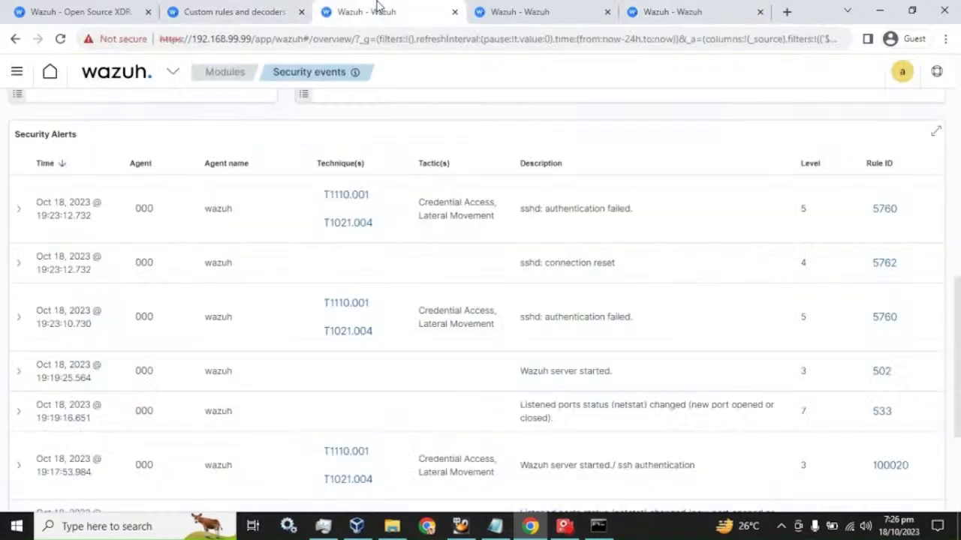
click(518, 11)
click(174, 254)
key(ctrl+v)
Append |Connection reset to rule 100001's match strings.
click(666, 9)
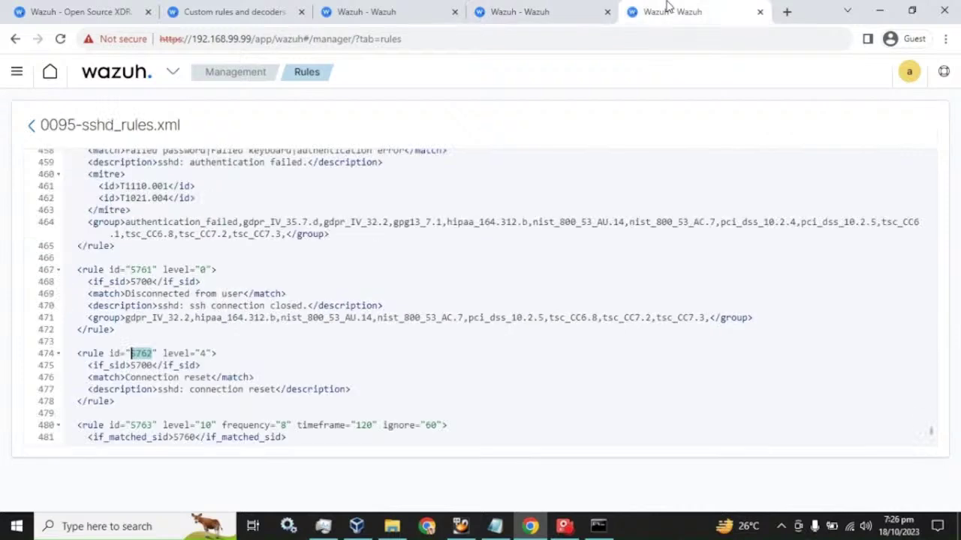
drag(124, 377, 213, 377)
key(ctrl+c)
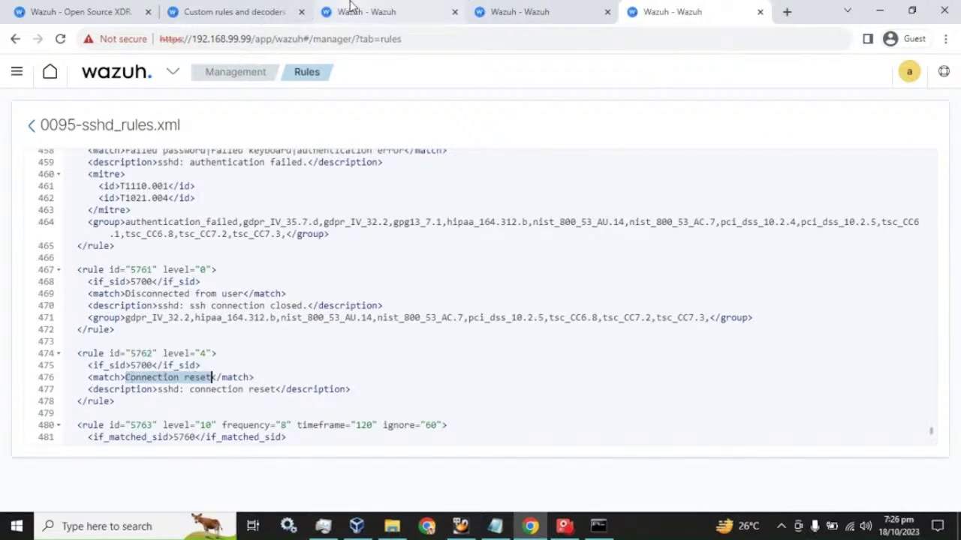
click(503, 10)
click(486, 265)
text(|)
key(ctrl+v)
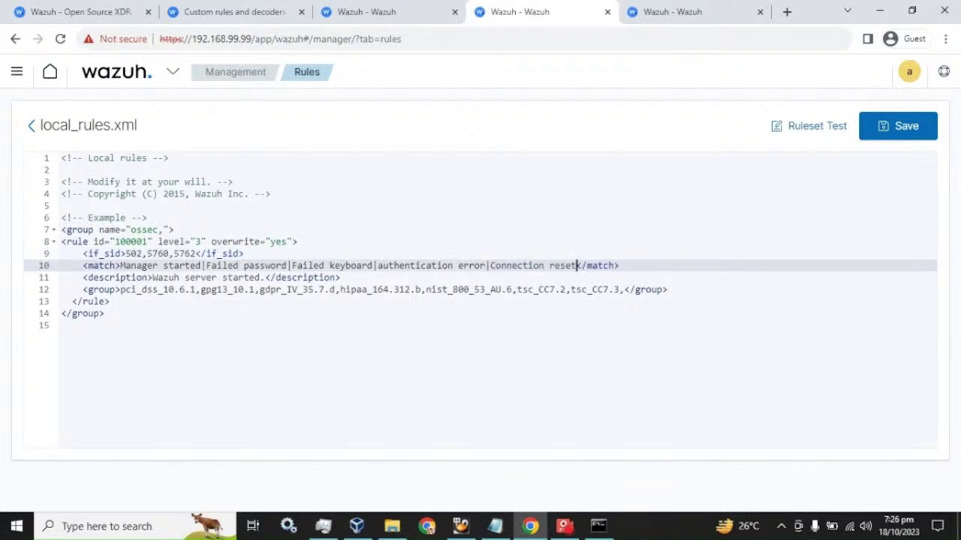
Copy the syslog,sshd group names from the top of 0095-sshd_rules.xml.
click(676, 11)
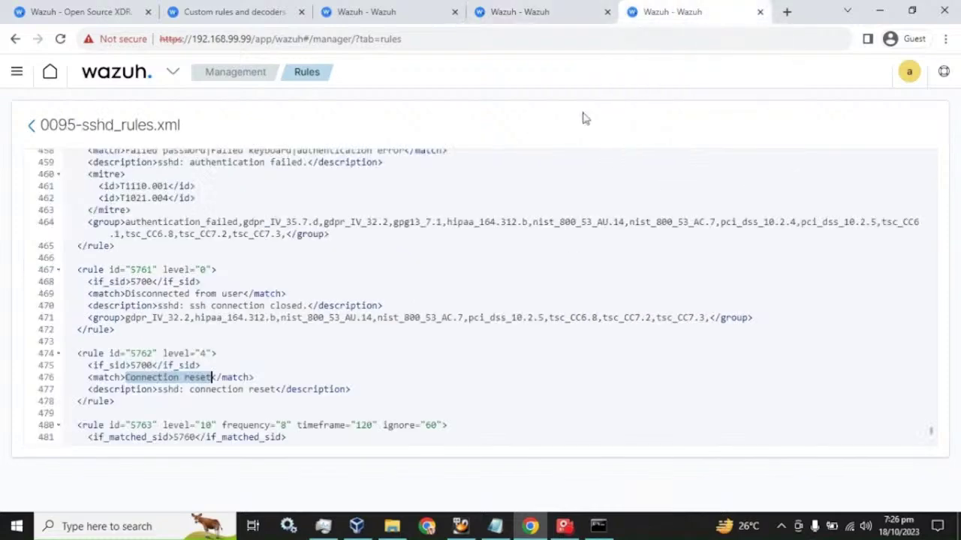
scroll(930, 409, up, 5)
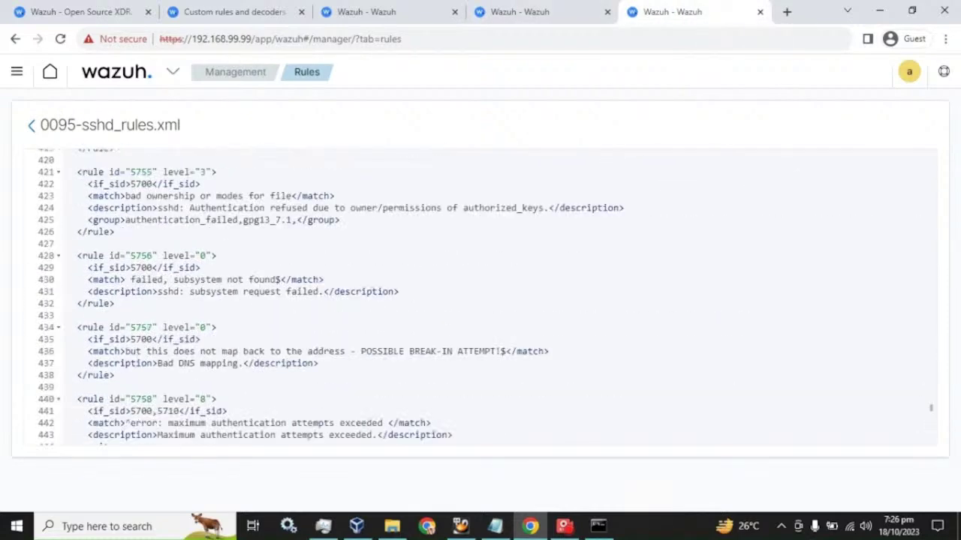
scroll(928, 394, up, 5)
scroll(933, 290, up, 17)
scroll(932, 289, up, 20)
drag(136, 223, 201, 222)
key(ctrl+c)
Insert 'syslog,sshd,' after 'ossec,' in the group name on line 7.
click(510, 12)
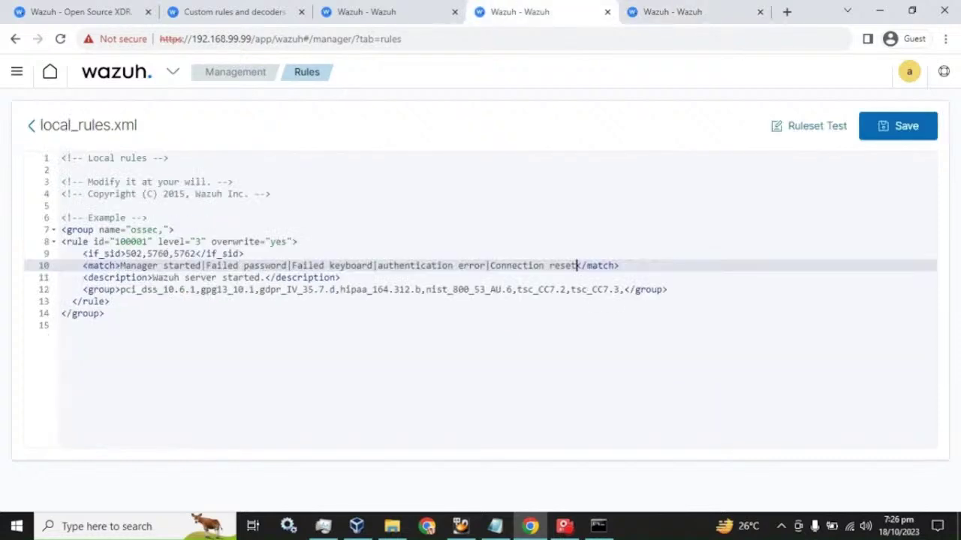
click(156, 230)
key(ctrl+v)
key(ctrl+z)
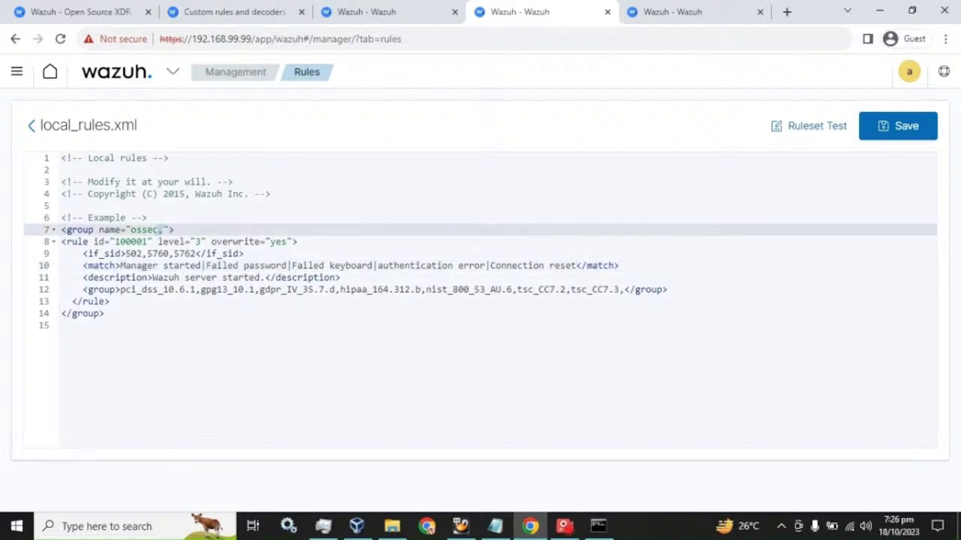
key(ctrl+v)
Highlight ossec, syslog and sshd in turn to review the new group name.
key(Left)
key(Left)
key(Left)
key(Left)
key(Left)
key(Left)
key(Left)
key(Left)
key(Left)
key(Left)
key(Left)
key(Left)
key(Left)
key(shift+Left)
key(shift+Left)
key(shift+Left)
key(shift+Left)
key(shift+Left)
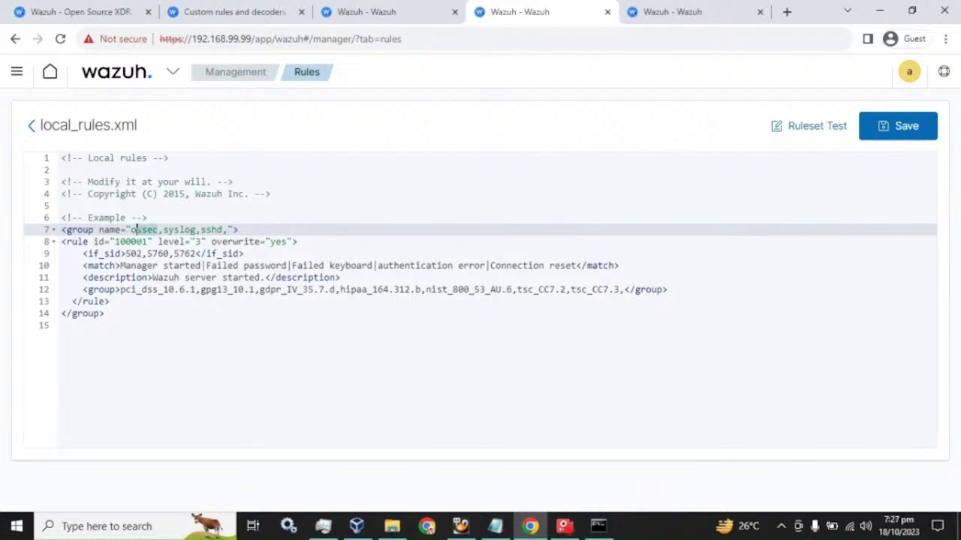
key(Right)
key(Right)
key(Right)
key(Right)
key(Right)
key(Right)
key(Right)
key(Right)
key(shift+Left)
key(shift+Left)
key(shift+Left)
key(shift+Left)
key(shift+Left)
key(shift+Left)
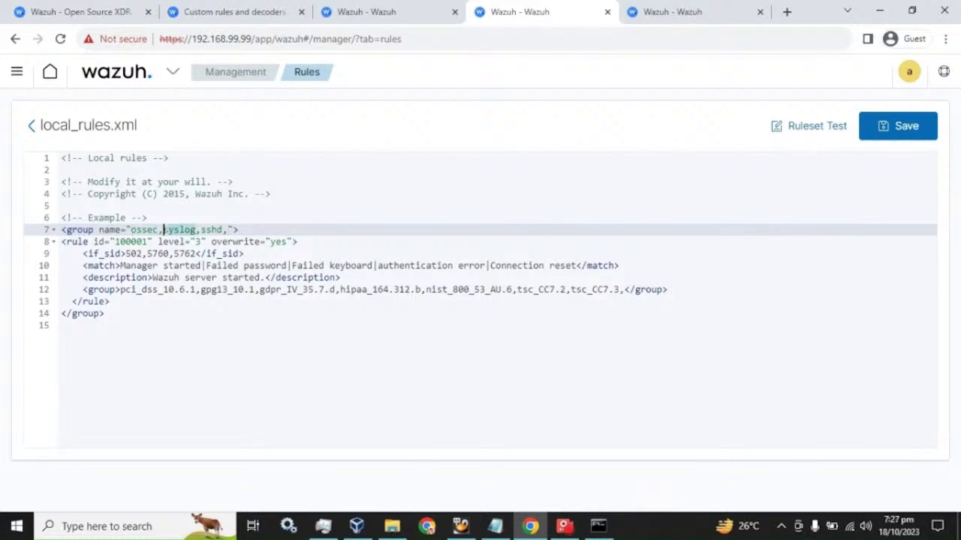
key(Right)
key(Right)
key(Right)
key(Right)
key(Right)
key(Right)
key(shift+Left)
key(shift+Left)
key(shift+Left)
key(shift+Left)
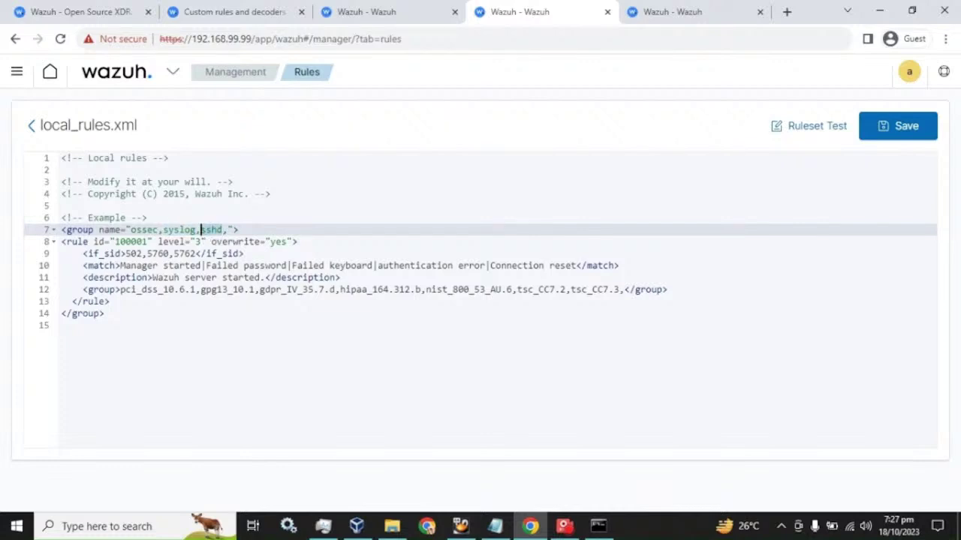
Review rule 100001's id, its level 3 setting and the overwrite="yes" attribute.
click(116, 242)
key(shift+Right)
key(shift+Right)
key(shift+Right)
key(shift+Right)
key(shift+Right)
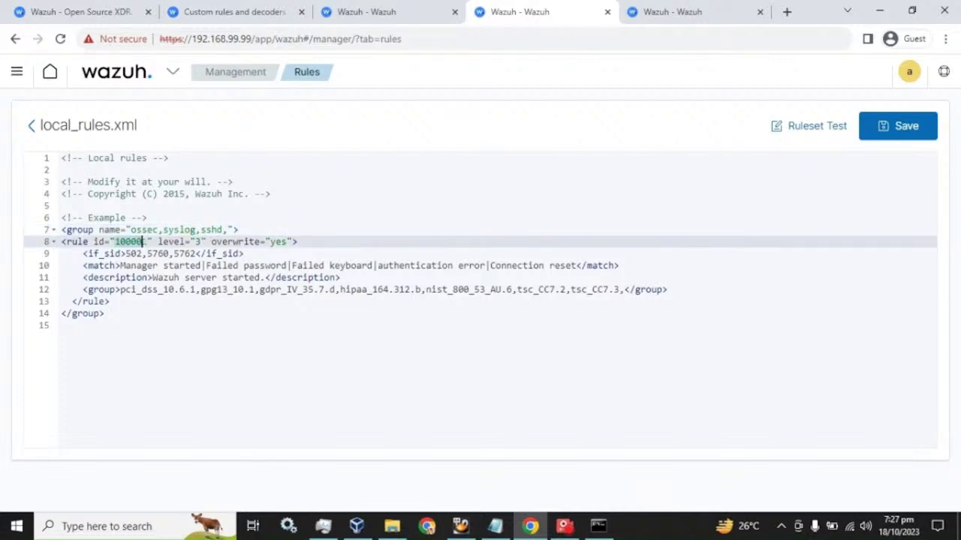
key(shift+Right)
click(196, 241)
drag(212, 241, 294, 241)
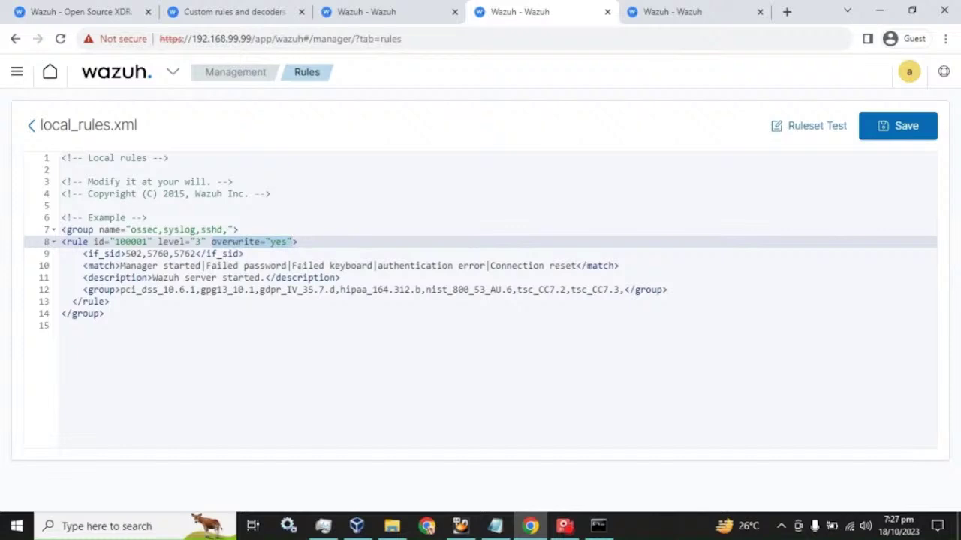
Compare against 0095-sshd_rules.xml, highlighting parent IDs 502,5760,5762 and match phrases like Failed password.
click(726, 8)
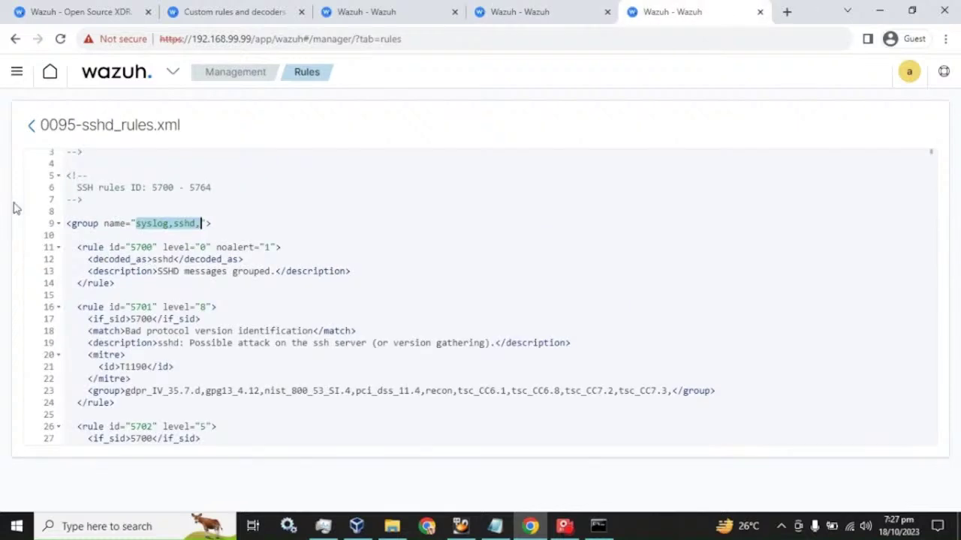
drag(39, 125, 182, 134)
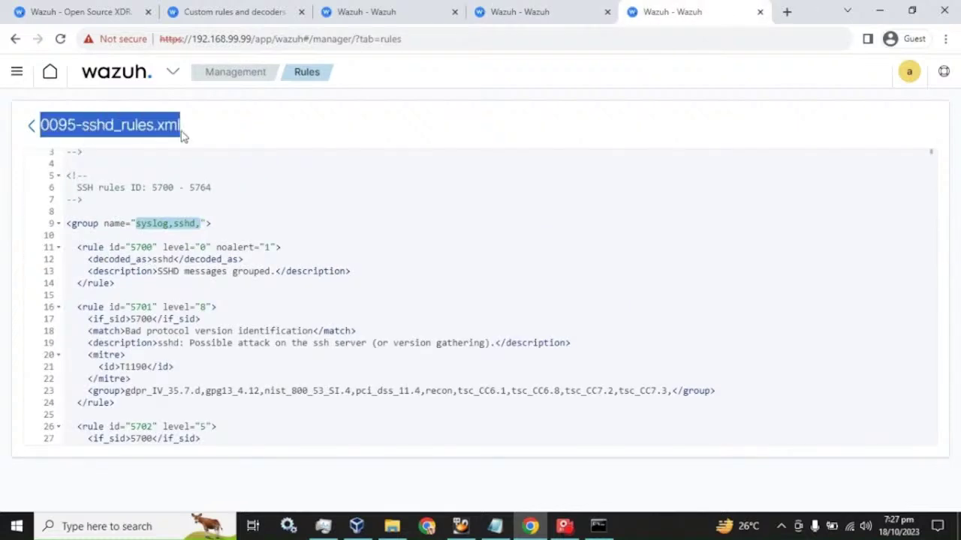
click(483, 10)
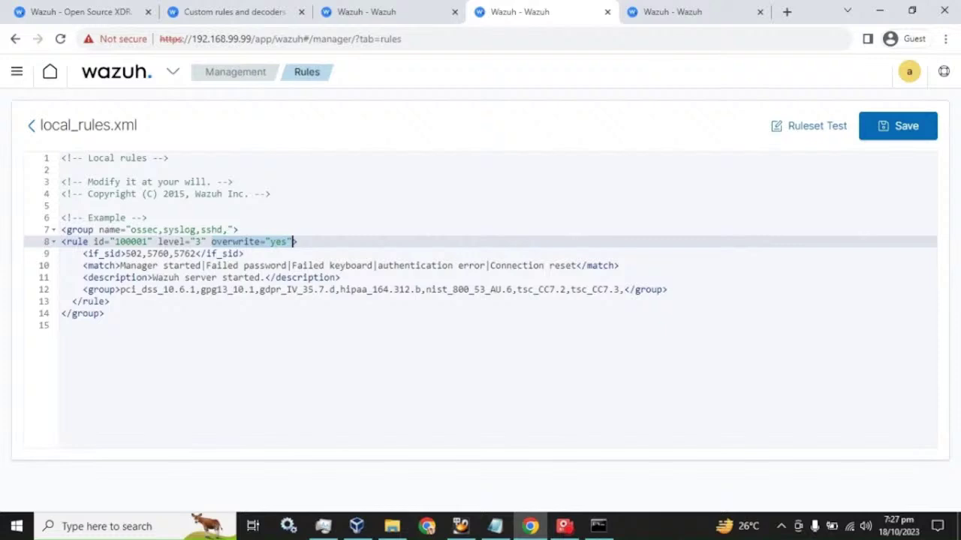
drag(126, 254, 198, 253)
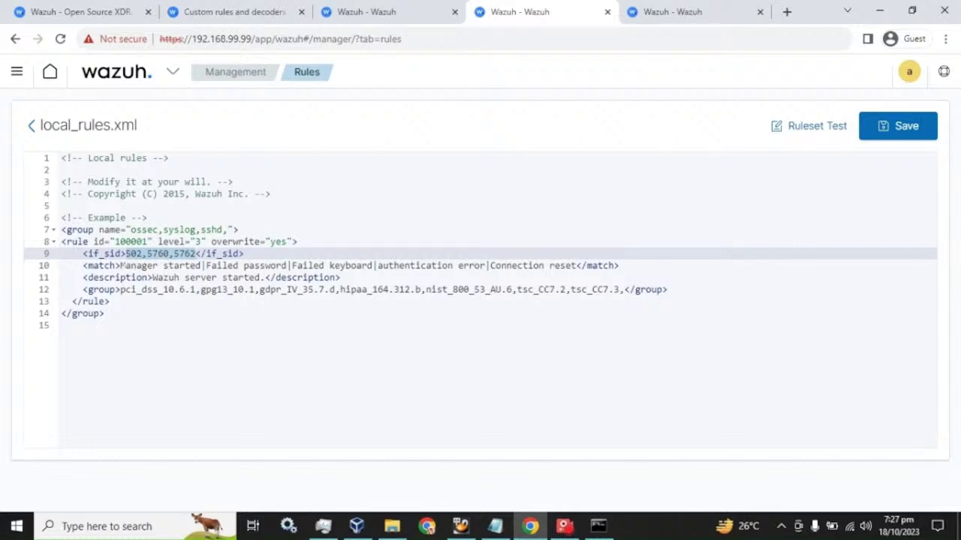
drag(120, 266, 288, 266)
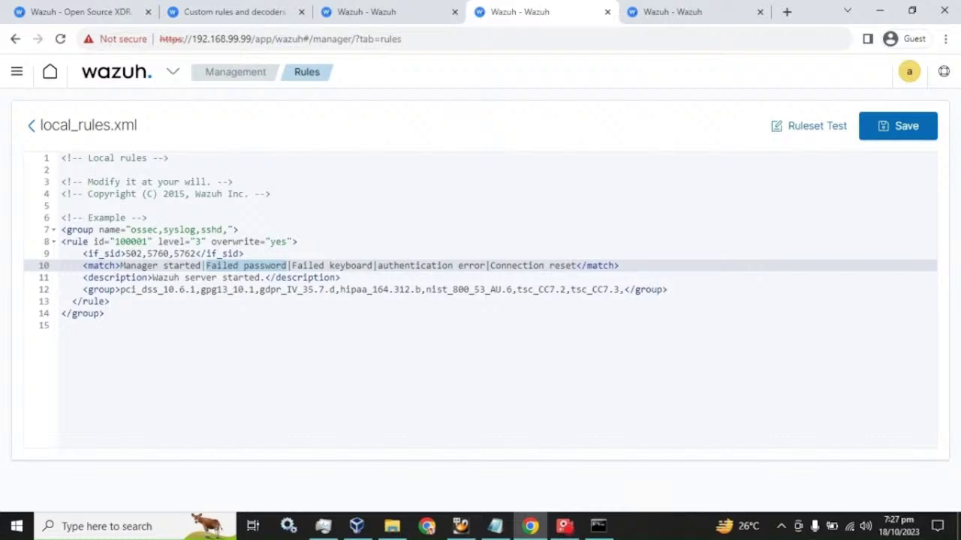
Append '/authentication failed' to rule 100001's description on line 11.
click(264, 277)
text(/)
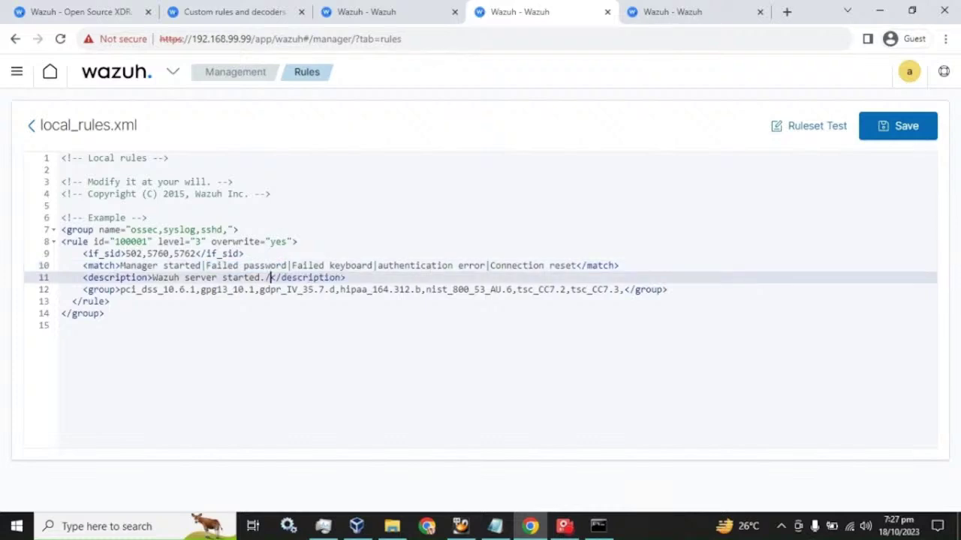
text(a)
text(th)
key(BackSpace)
key(BackSpace)
text(uthenticati)
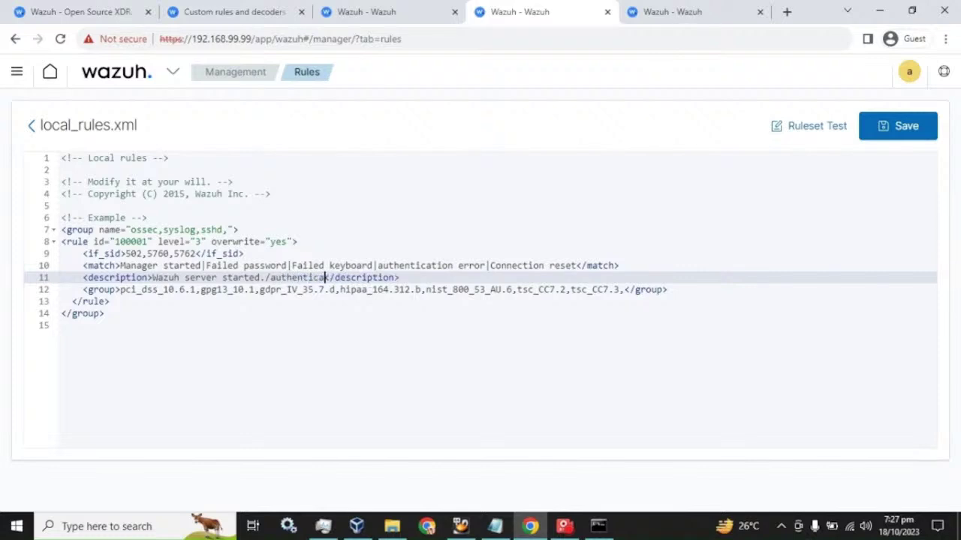
text(on fa)
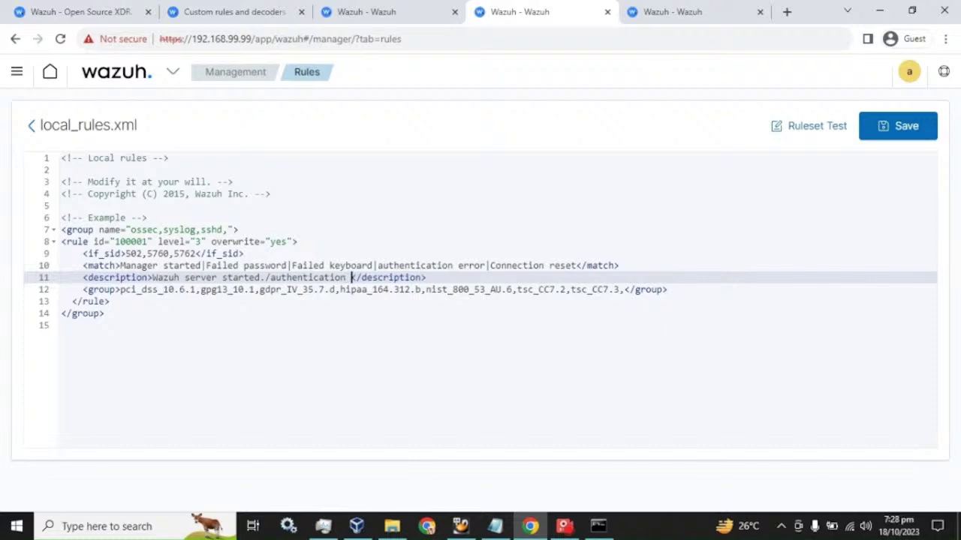
text(iled)
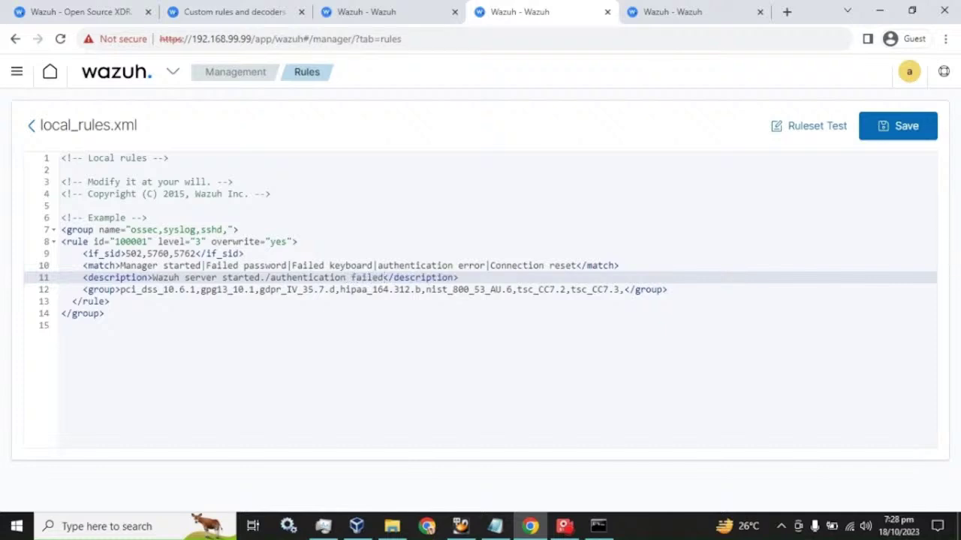
Save local_rules.xml and confirm a restart of the Wazuh manager.
click(898, 131)
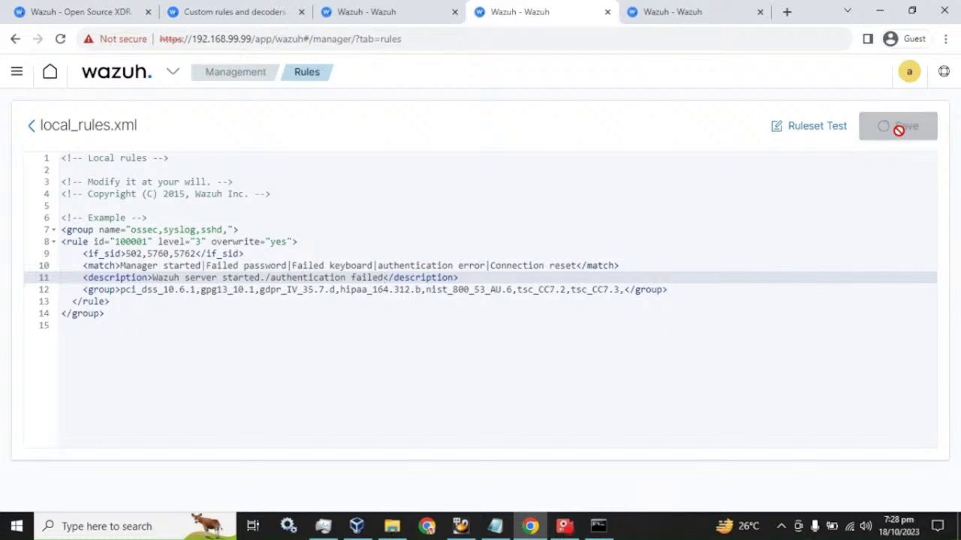
click(892, 175)
click(550, 297)
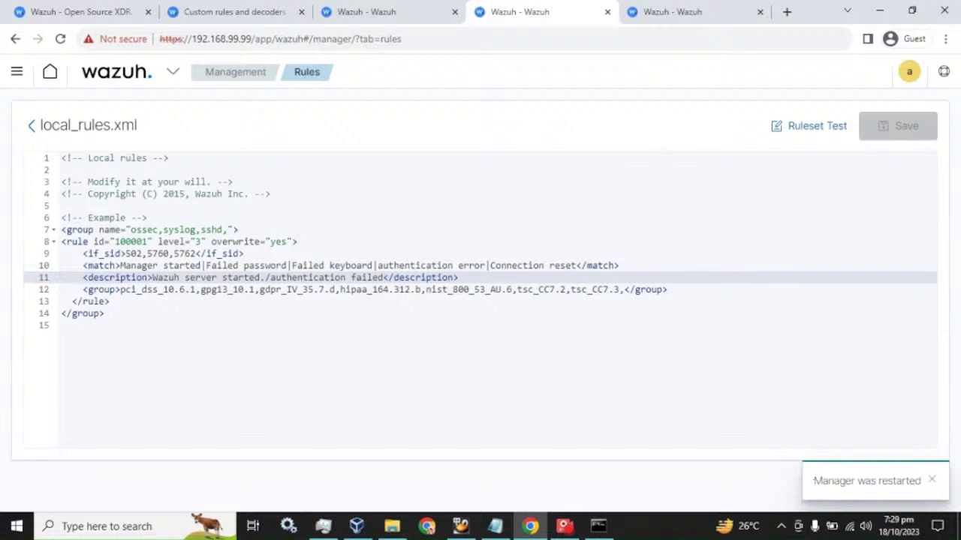
Refresh Security events and locate the level-3 rule 100001 alert 'Wazuh server started./authentication failed'.
click(409, 9)
scroll(480, 300, up, 5)
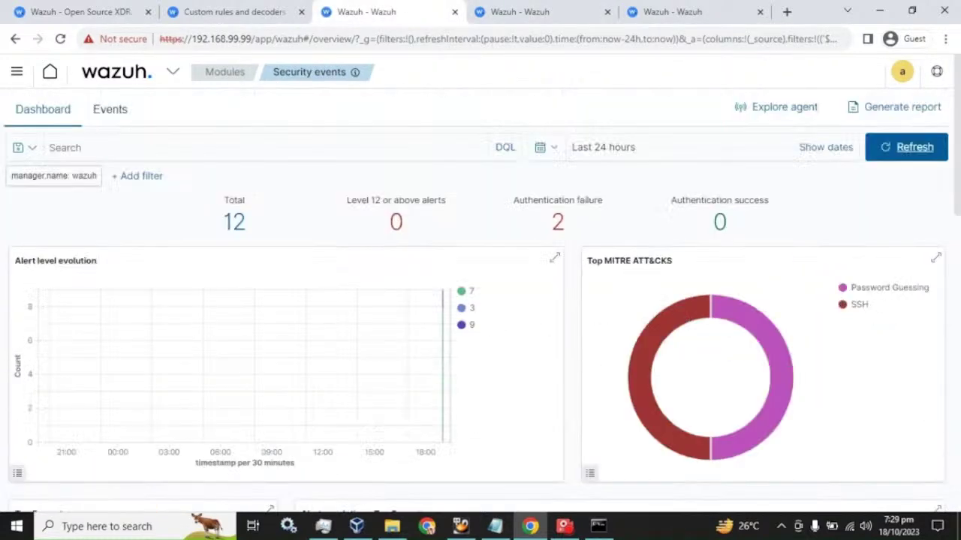
click(913, 149)
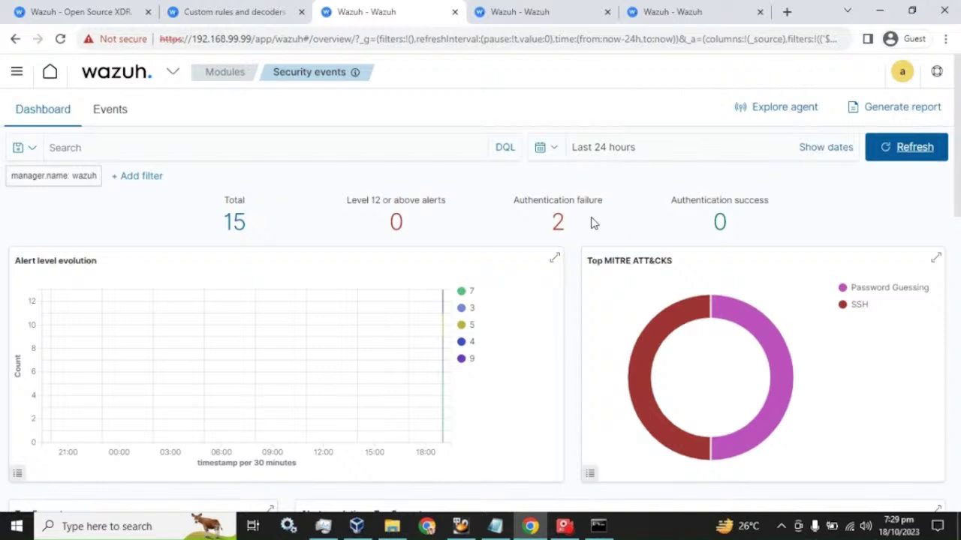
scroll(603, 229, down, 8)
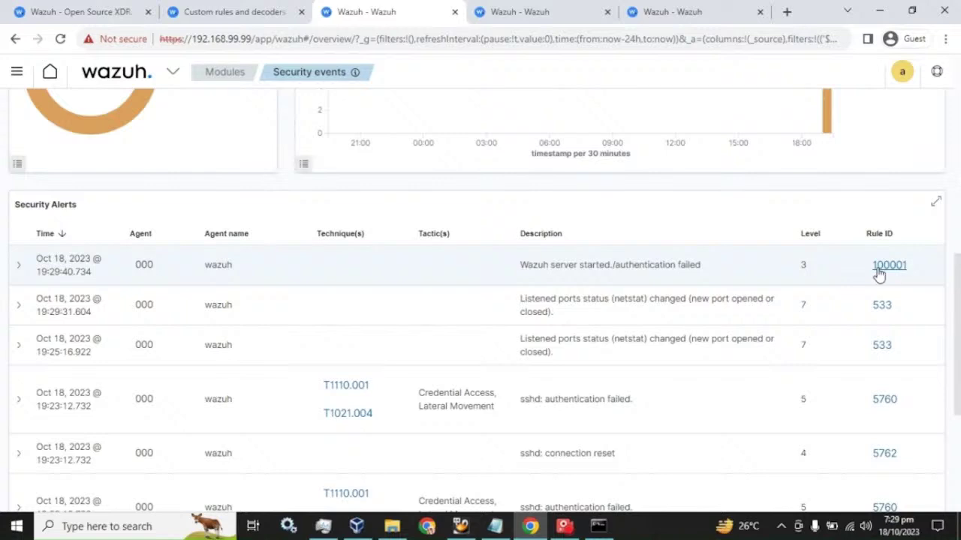
scroll(909, 498, down, 1)
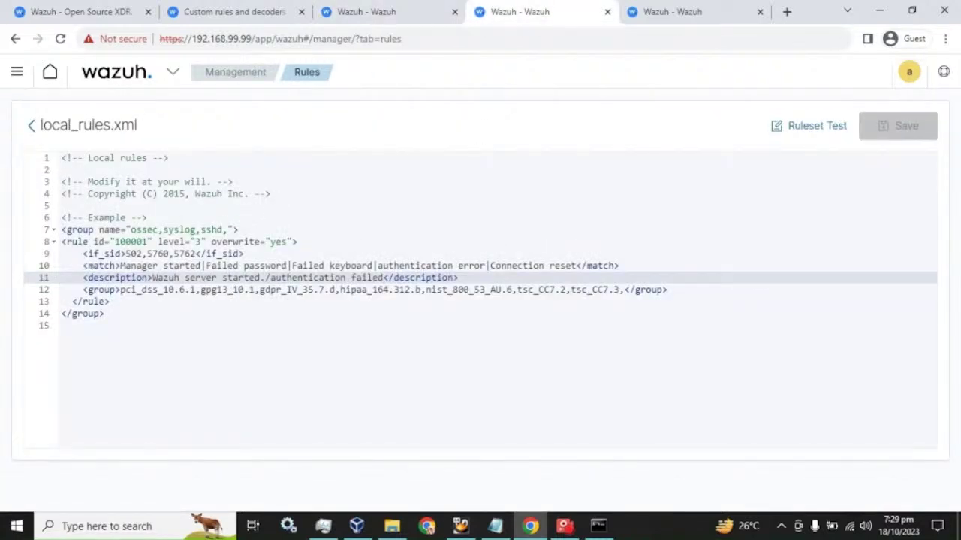
drag(152, 277, 384, 277)
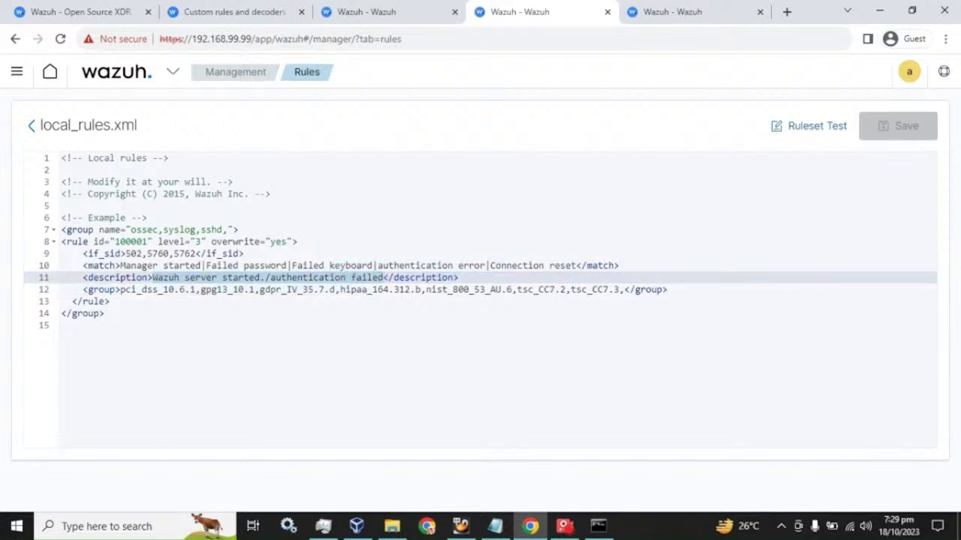
drag(115, 242, 149, 242)
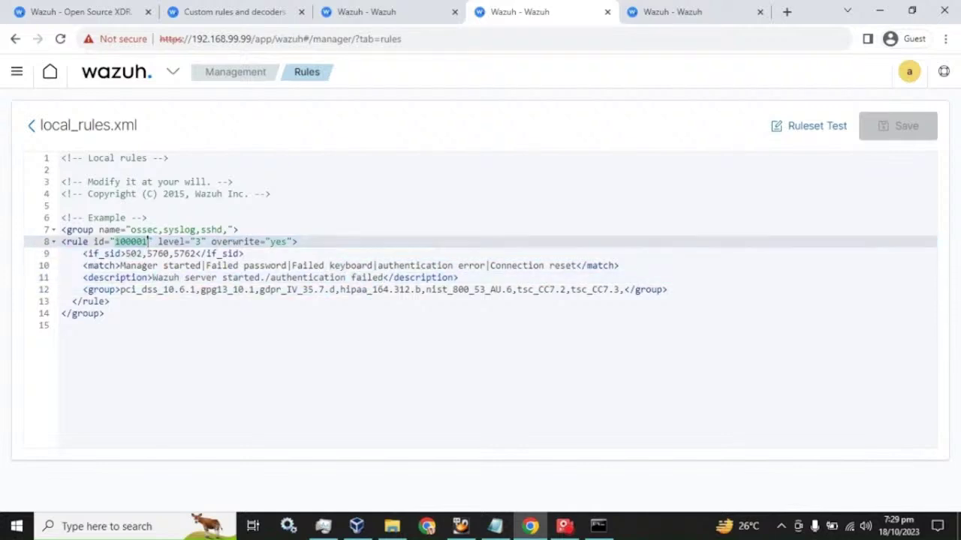
click(398, 9)
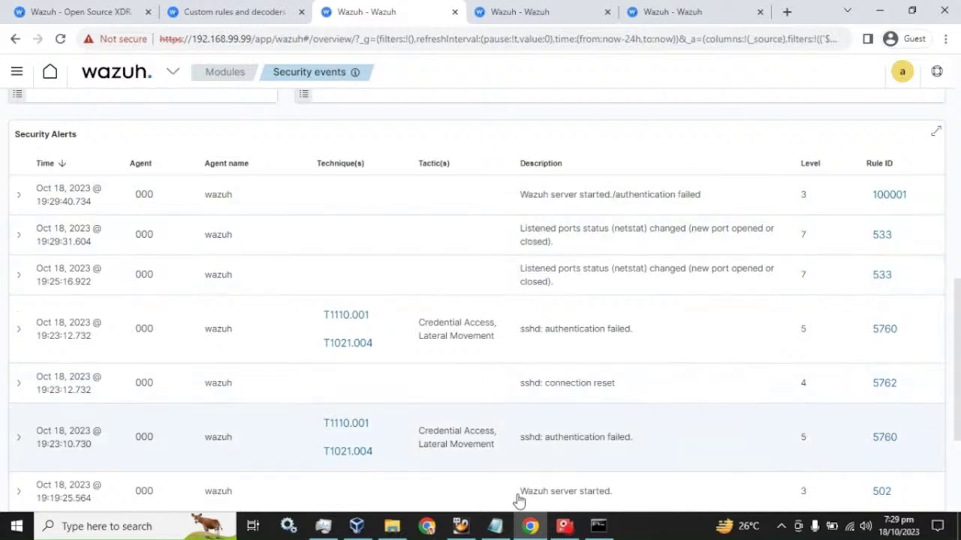
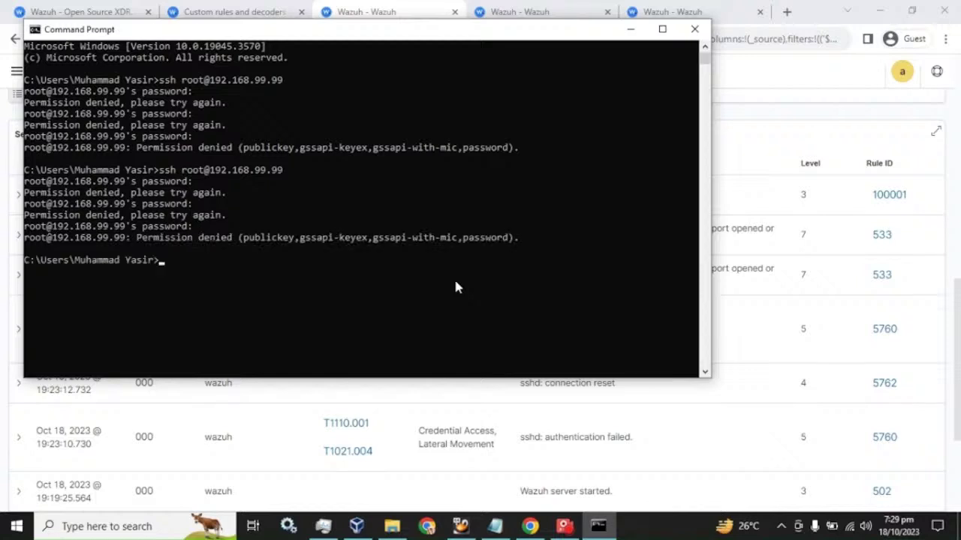
Refresh Security events repeatedly until four level-3 rule 100001 'authentication failed' alerts appear.
click(373, 9)
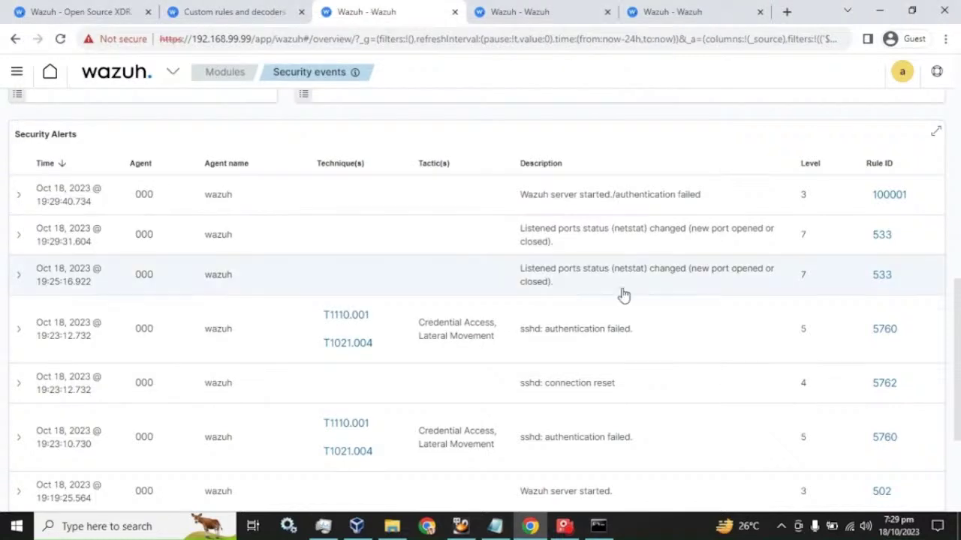
scroll(622, 294, up, 5)
scroll(624, 295, up, 3)
click(901, 154)
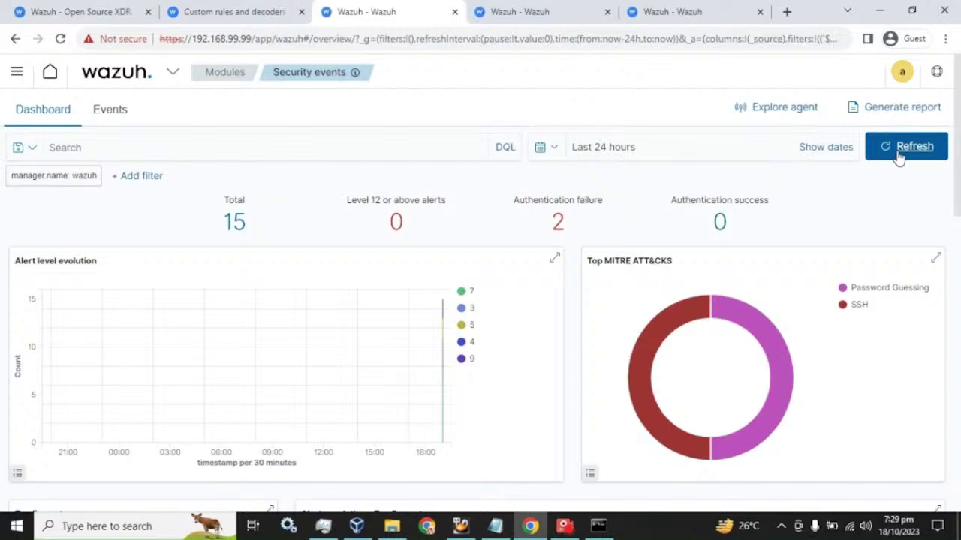
double_click(556, 222)
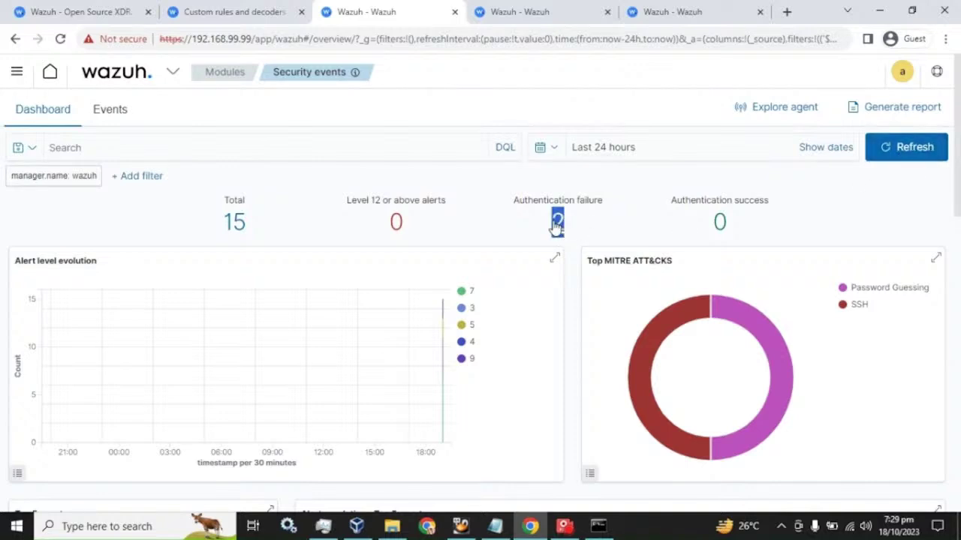
click(886, 153)
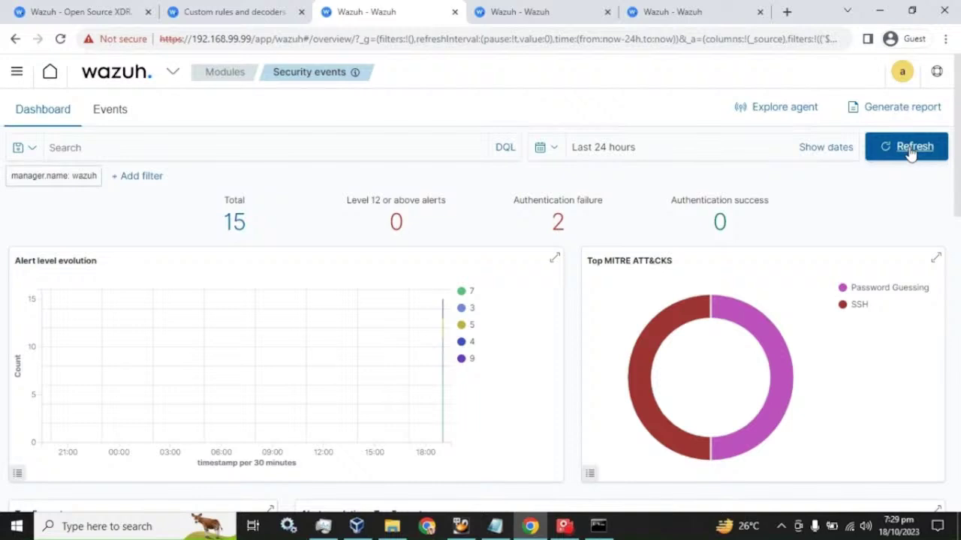
click(910, 150)
click(914, 148)
click(914, 150)
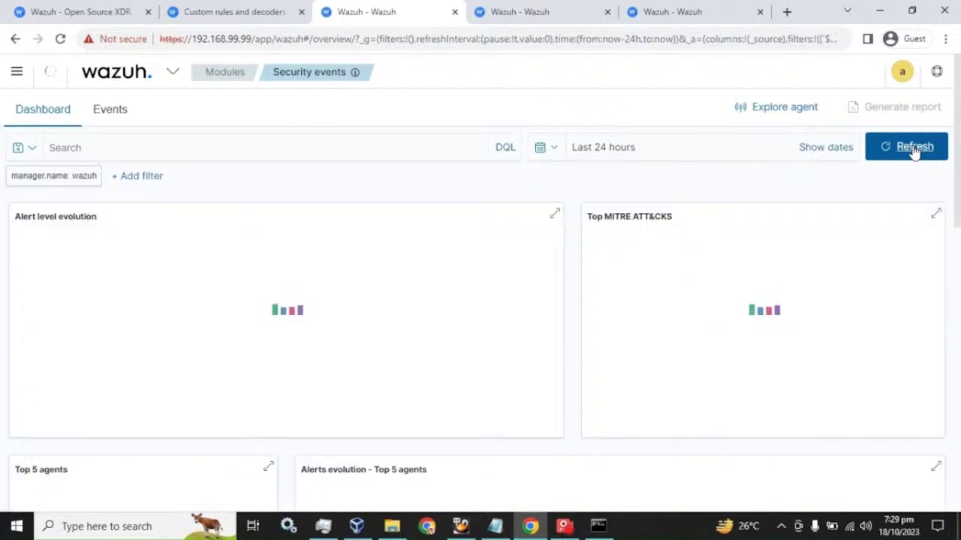
click(914, 149)
scroll(830, 268, down, 7)
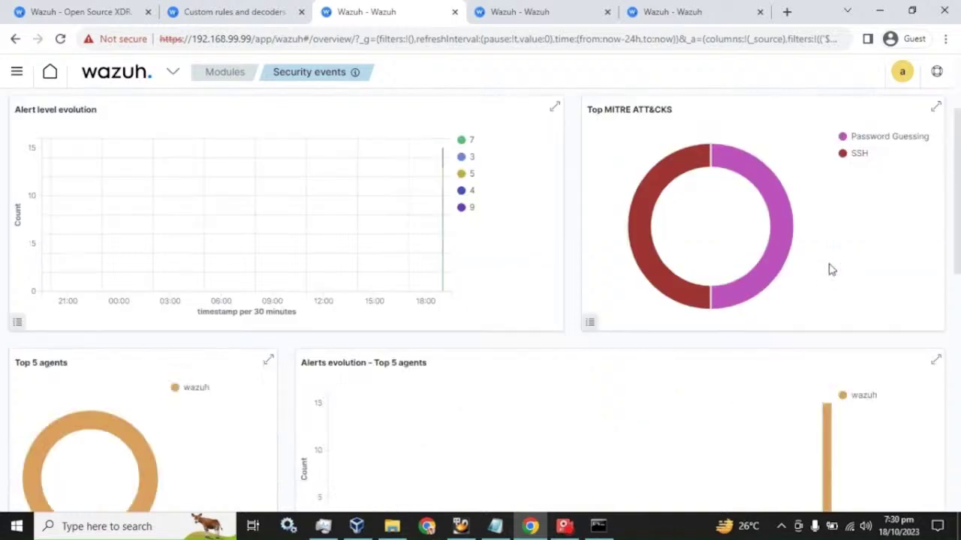
scroll(830, 268, down, 2)
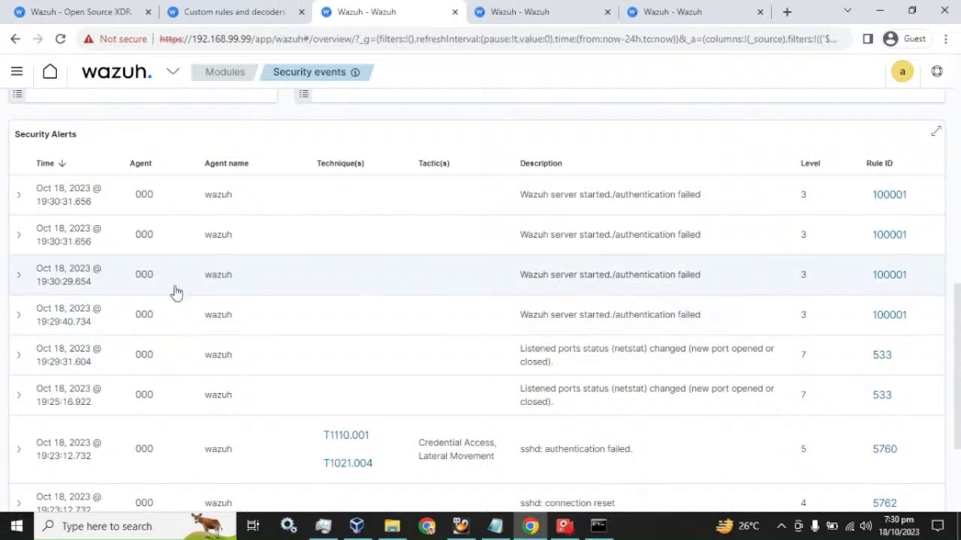
click(15, 318)
scroll(288, 313, down, 5)
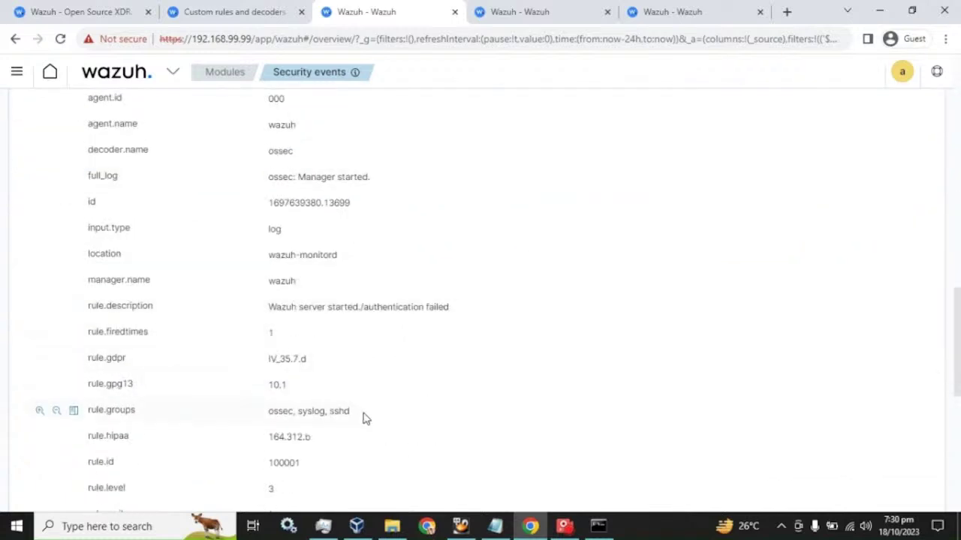
scroll(353, 409, down, 4)
scroll(337, 386, up, 4)
scroll(335, 380, up, 2)
drag(268, 395, 268, 422)
drag(265, 320, 373, 322)
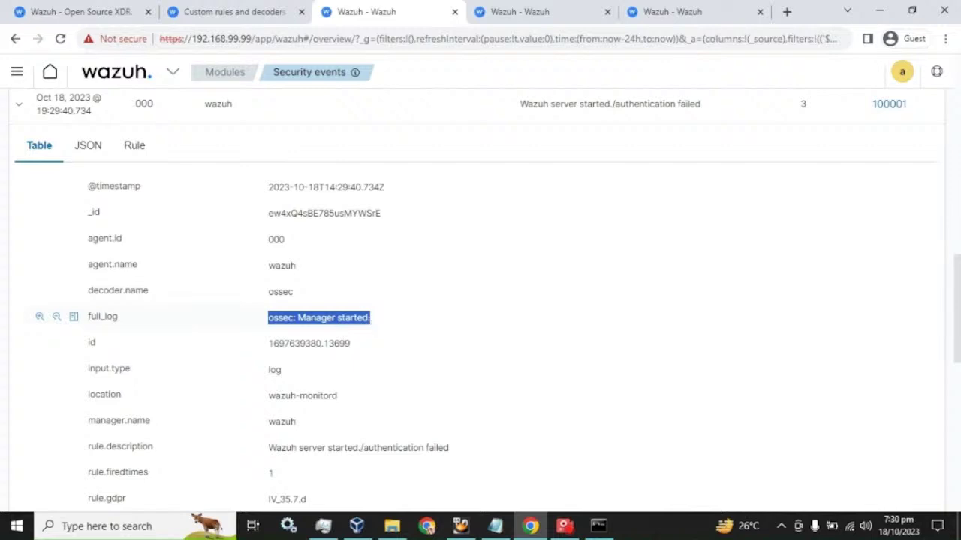
click(277, 320)
click(20, 106)
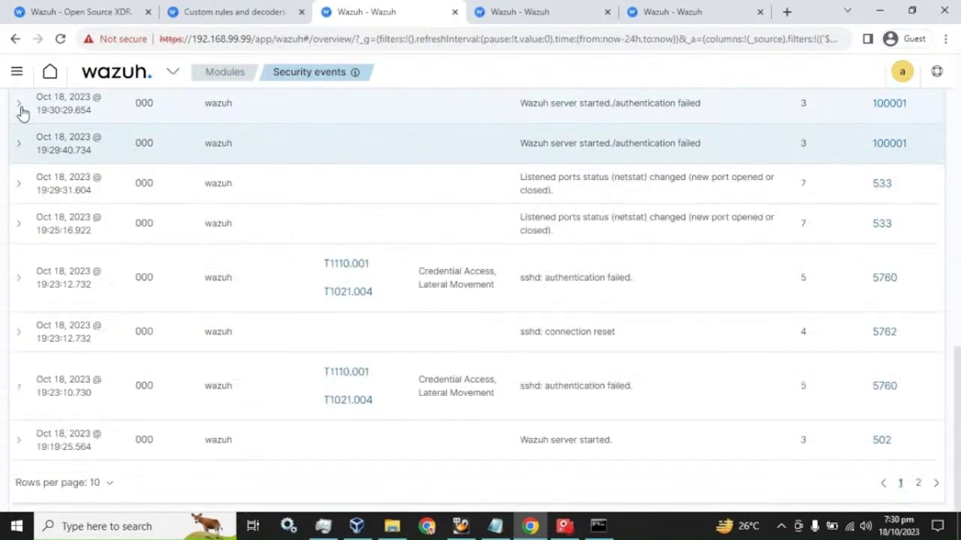
scroll(75, 252, up, 2)
click(18, 244)
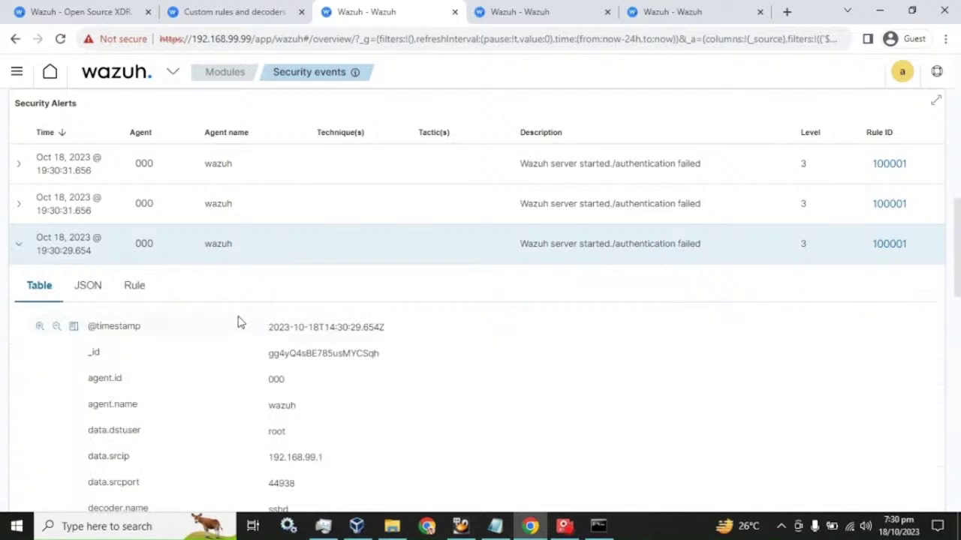
scroll(240, 322, down, 2)
scroll(307, 364, down, 2)
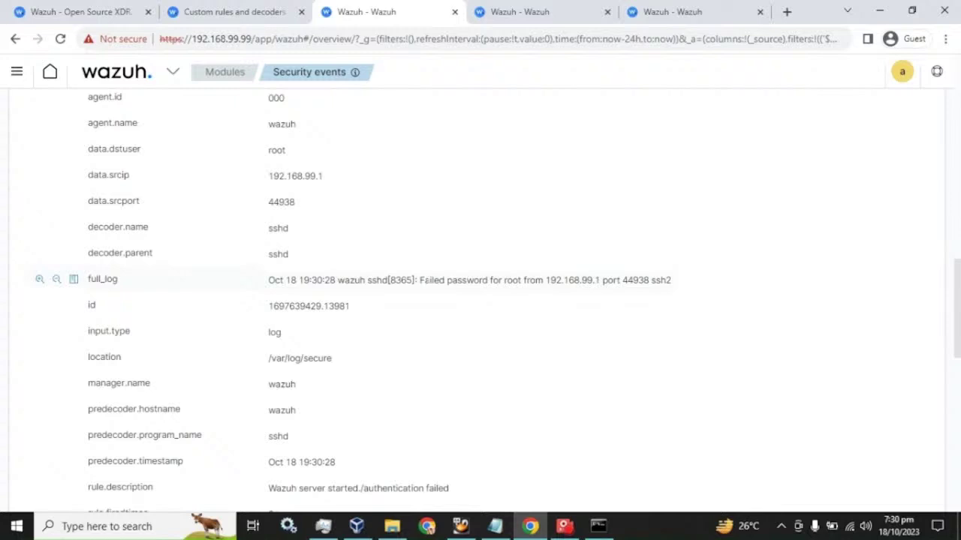
drag(419, 280, 673, 283)
scroll(393, 278, up, 5)
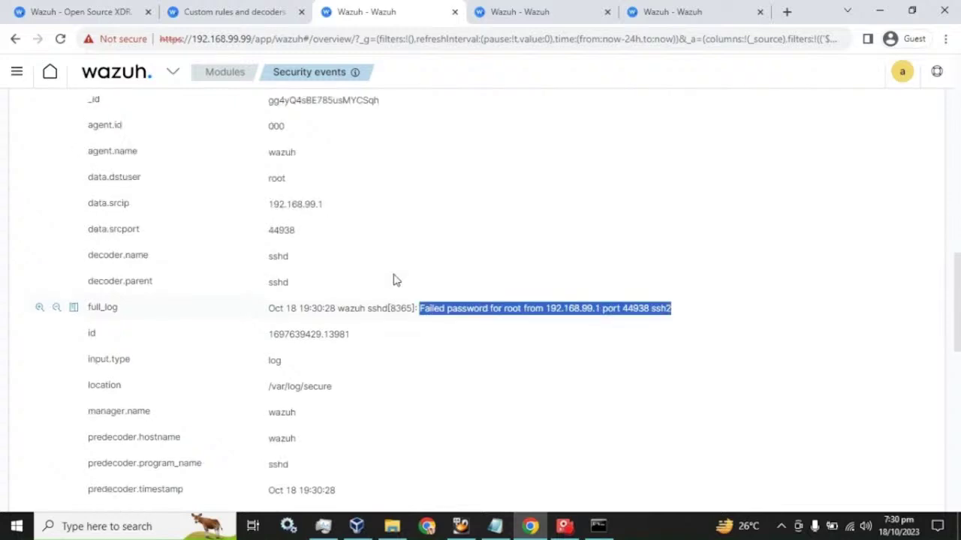
click(18, 384)
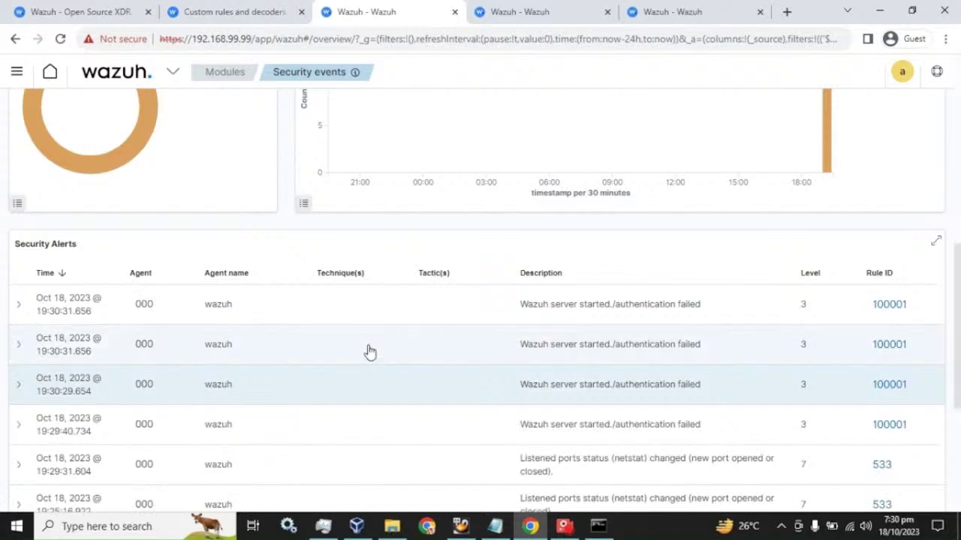
scroll(366, 286, down, 2)
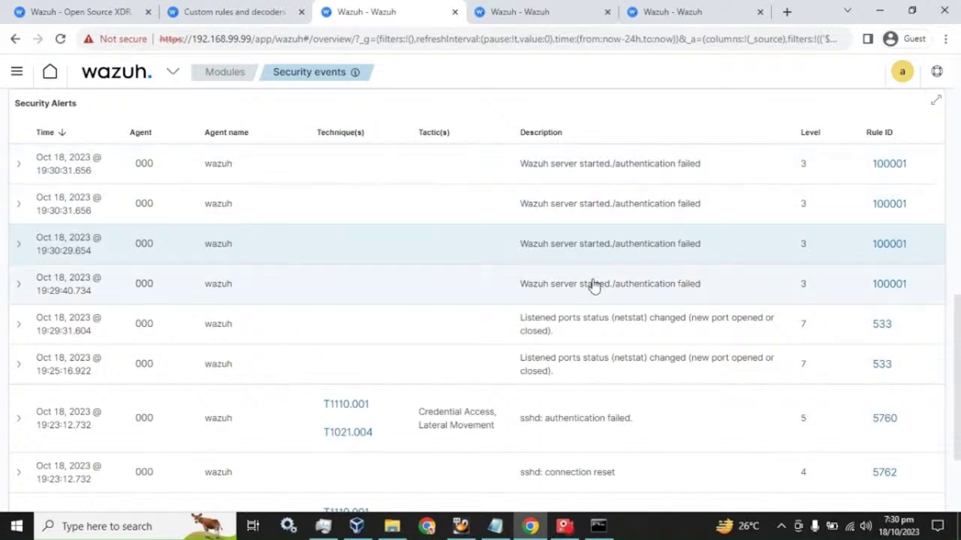
scroll(586, 268, up, 3)
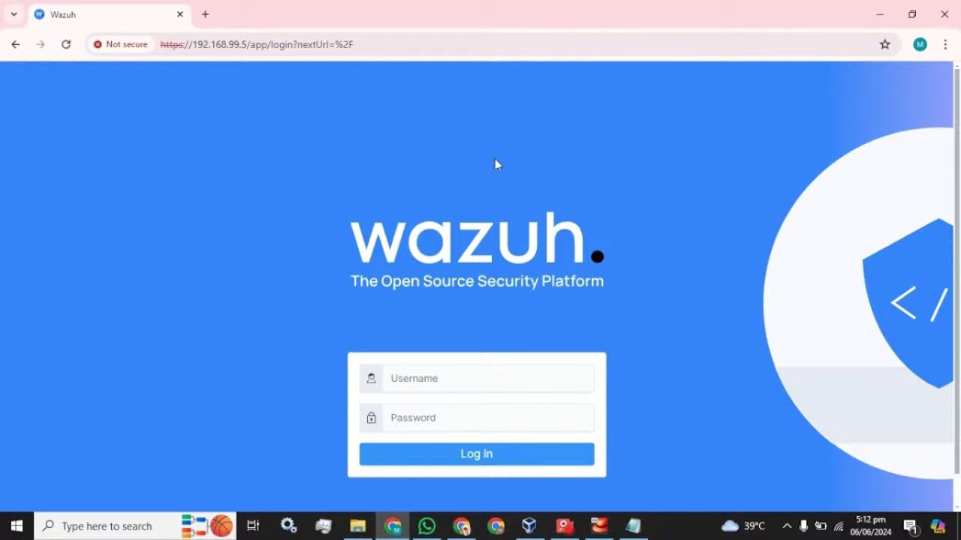
Log in with the admin credentials, dismiss Chrome's password warning and pass the health check.
click(439, 371)
text(admin)
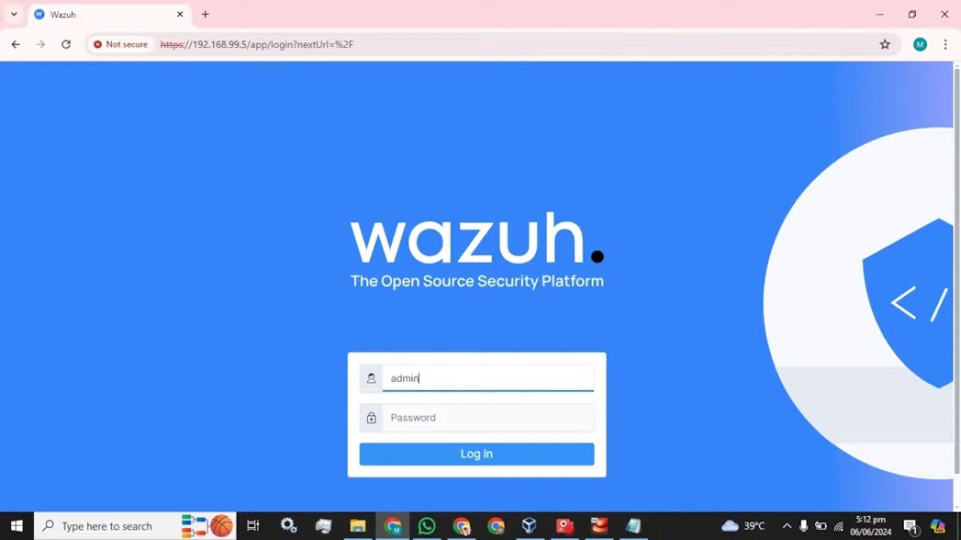
key(Tab)
text(admin)
key(Return)
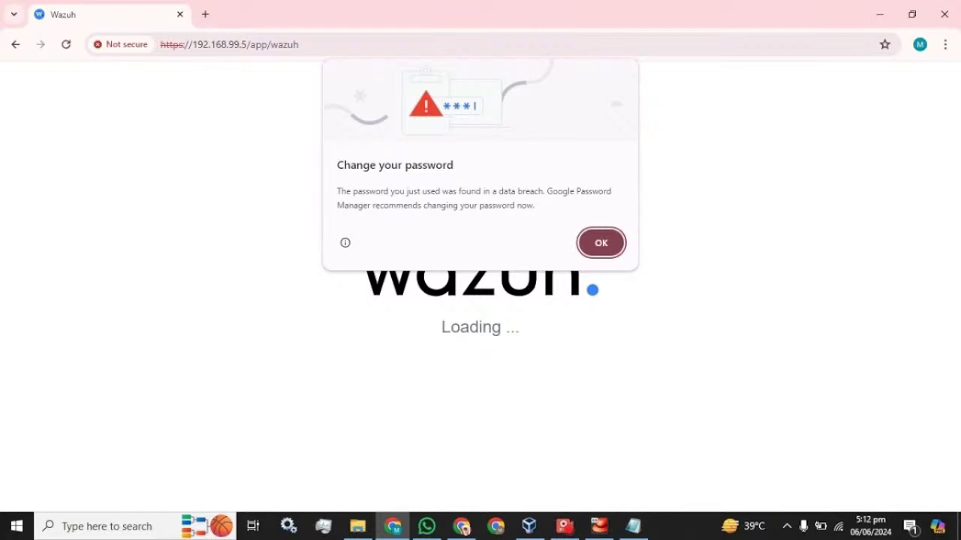
click(593, 247)
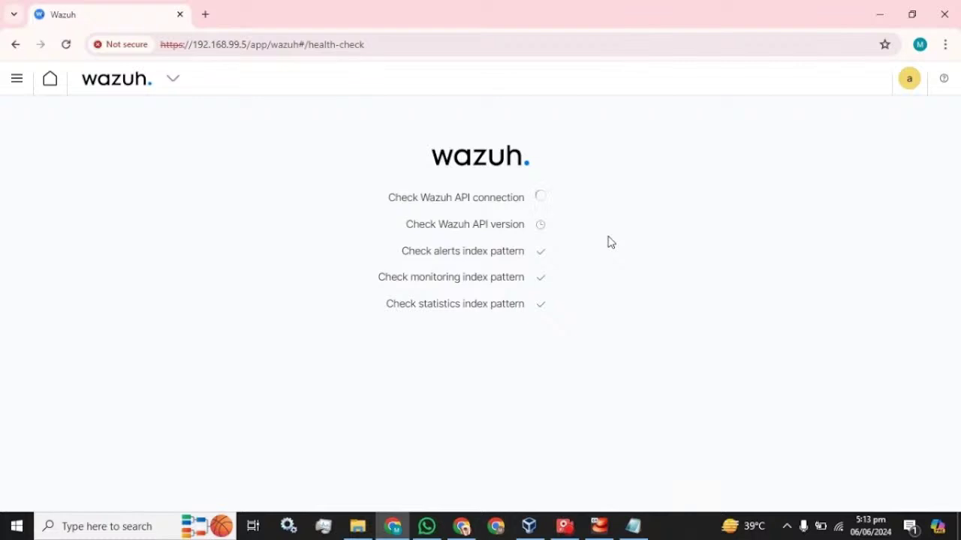
click(574, 521)
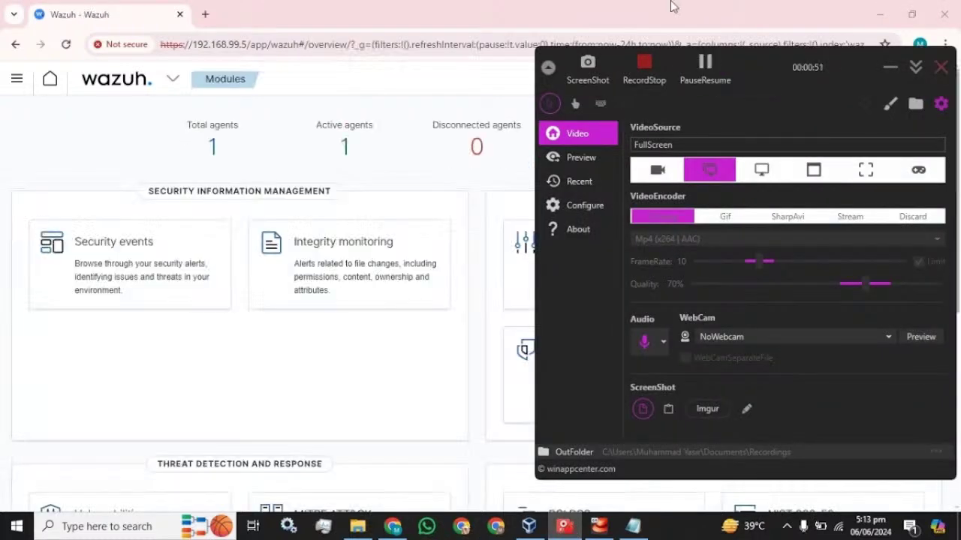
click(889, 68)
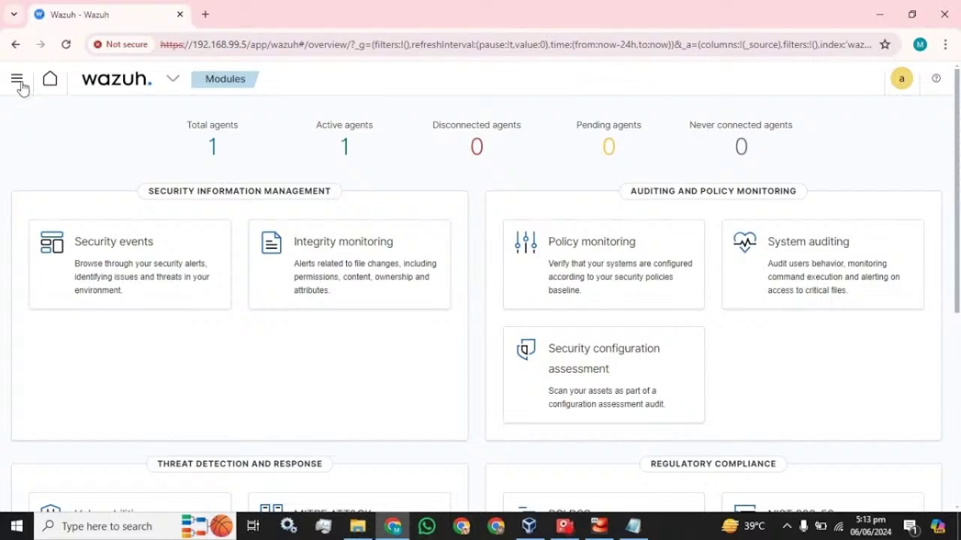
click(21, 86)
scroll(96, 294, down, 5)
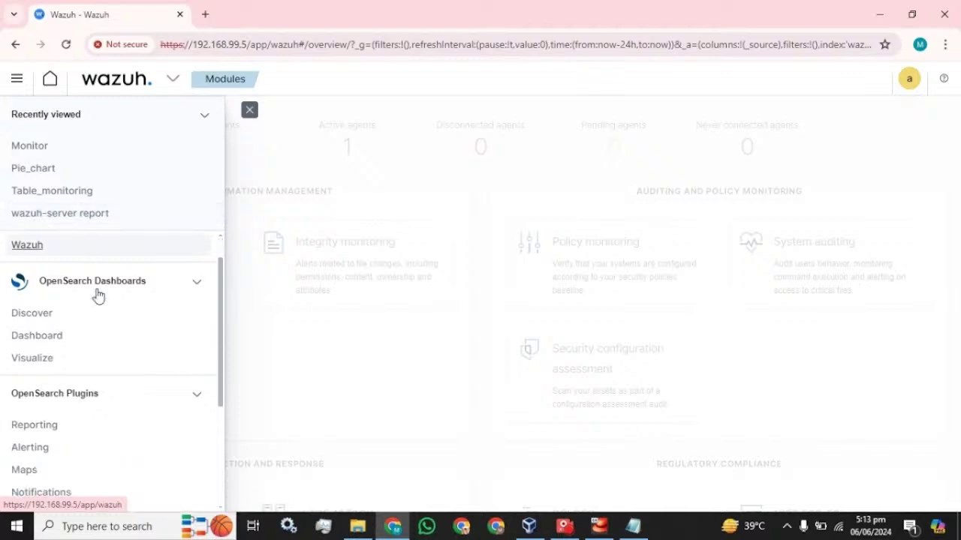
click(204, 118)
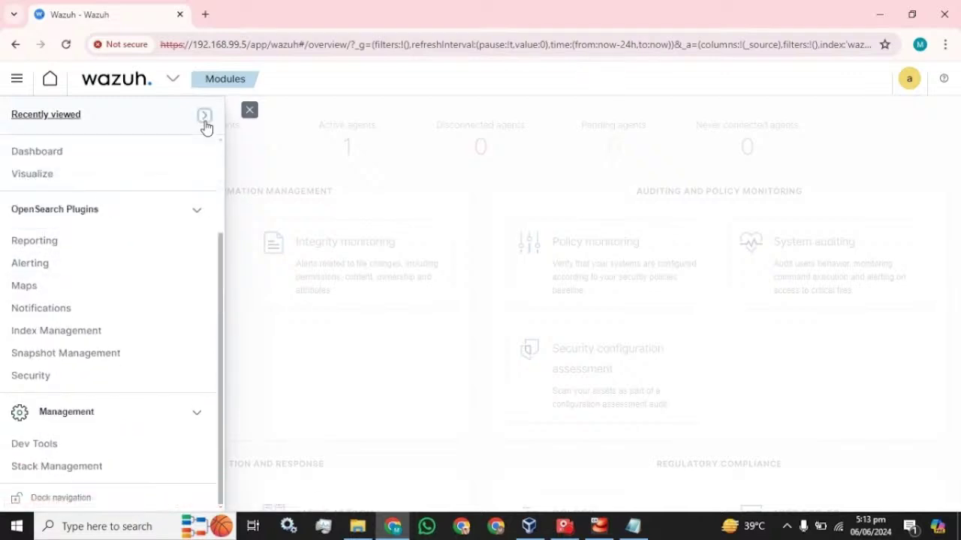
click(30, 376)
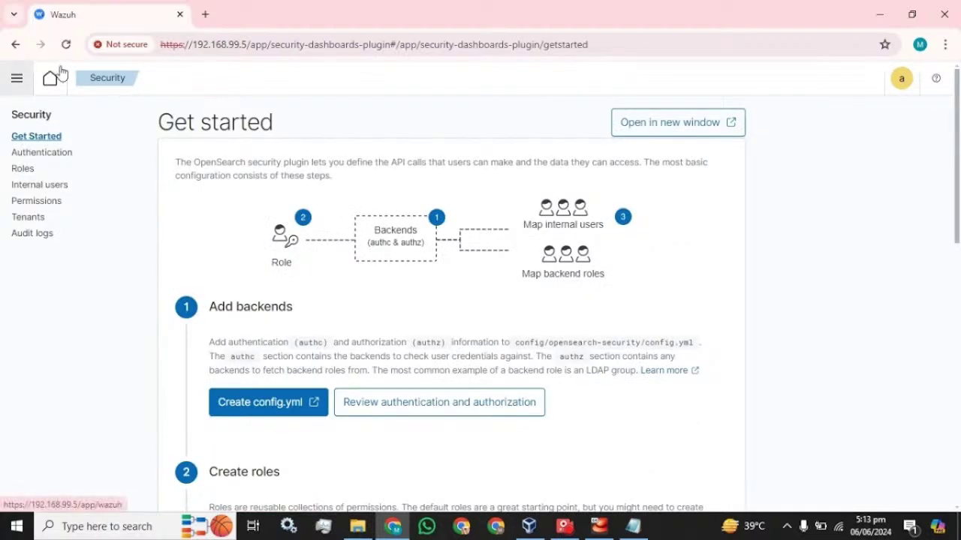
click(42, 186)
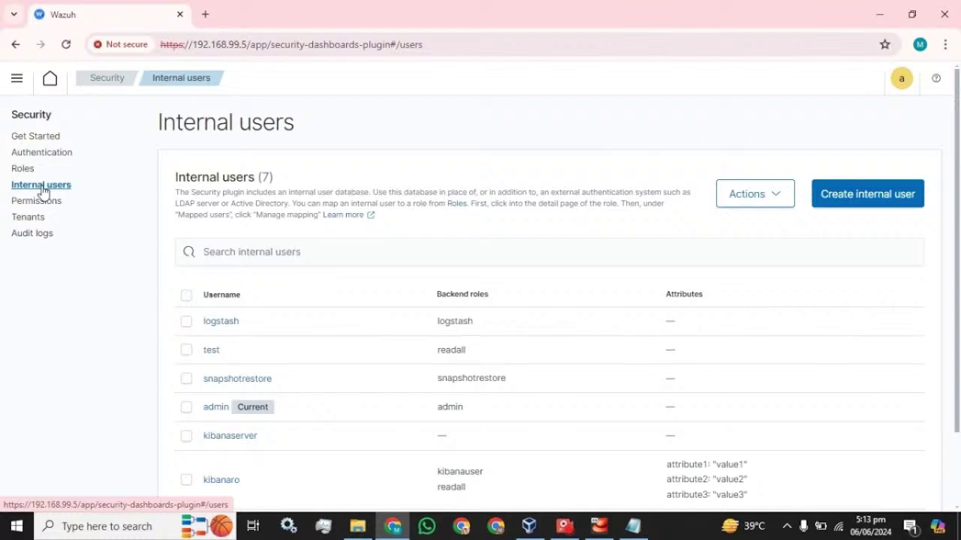
scroll(182, 285, down, 2)
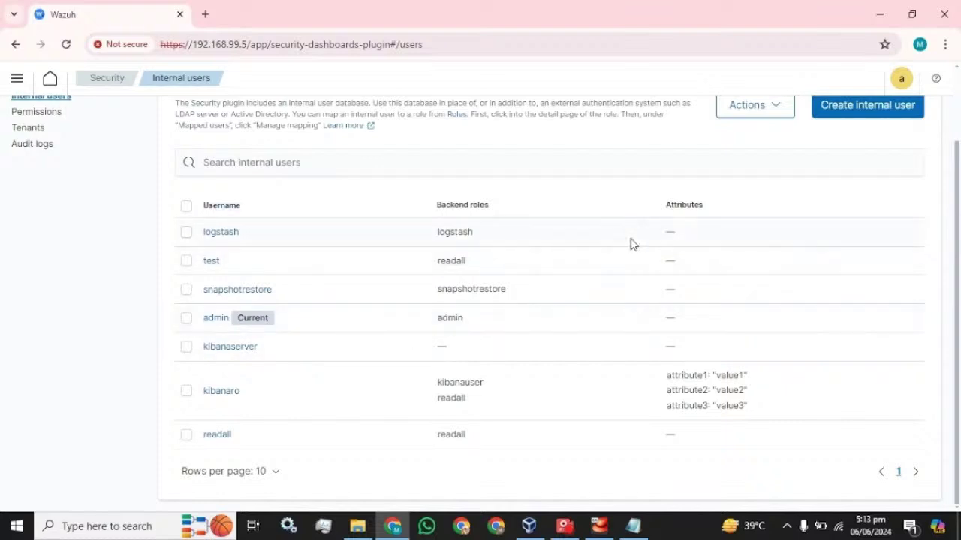
scroll(630, 244, up, 2)
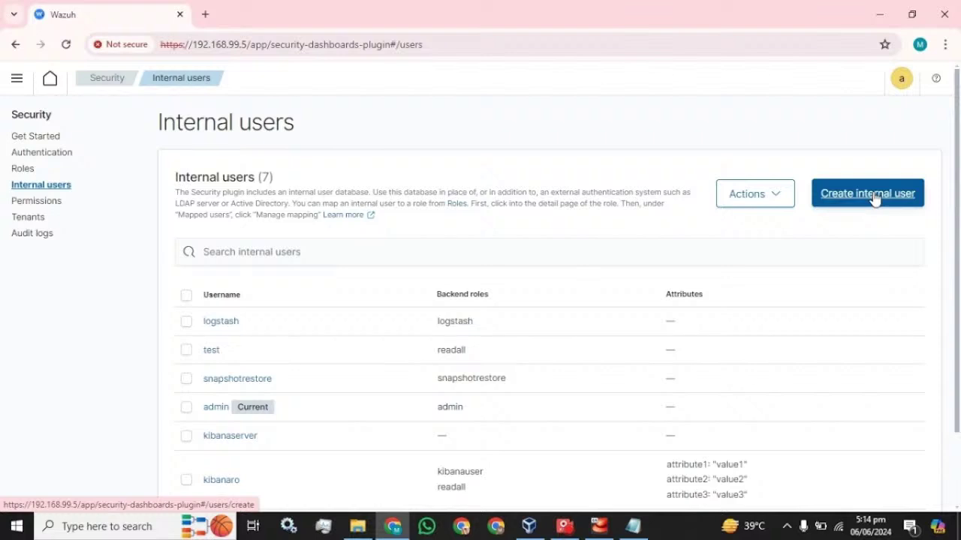
scroll(300, 334, down, 2)
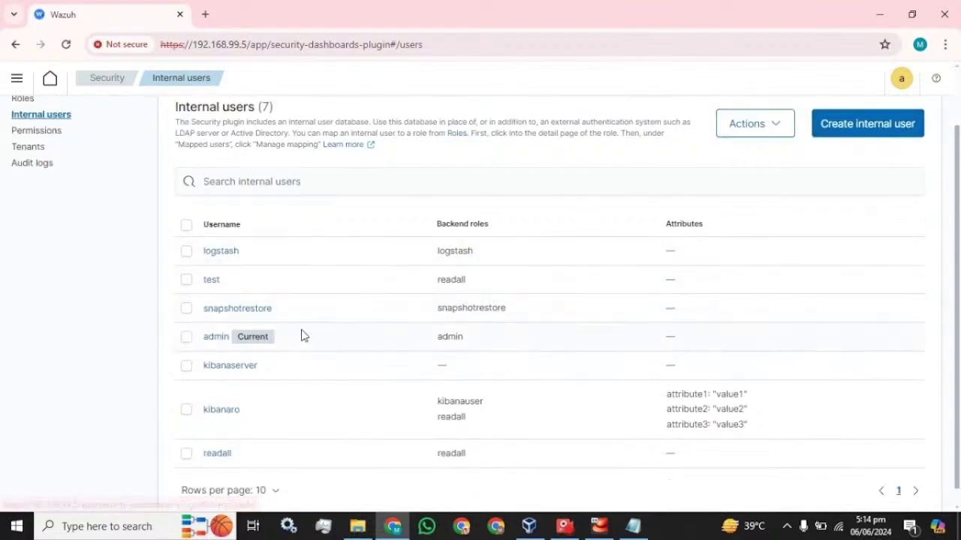
click(186, 337)
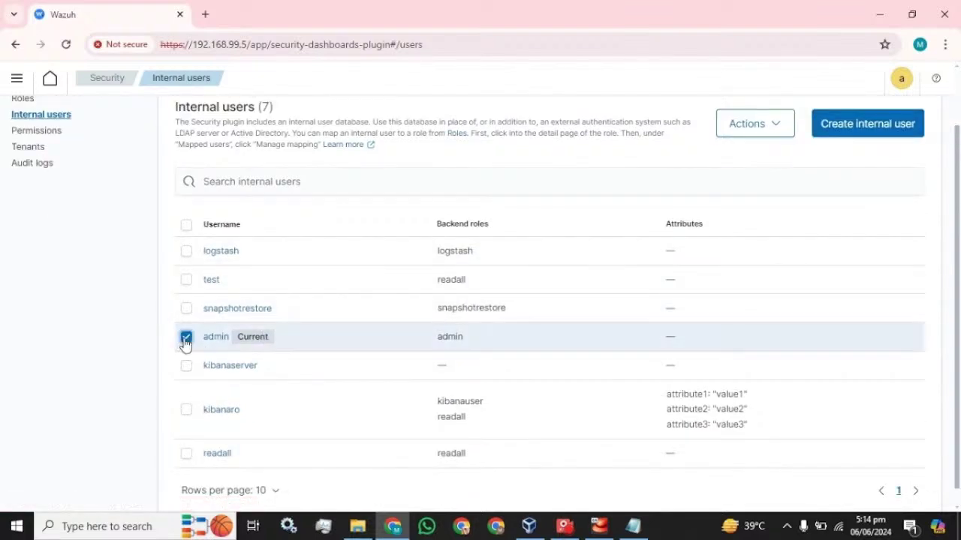
click(788, 125)
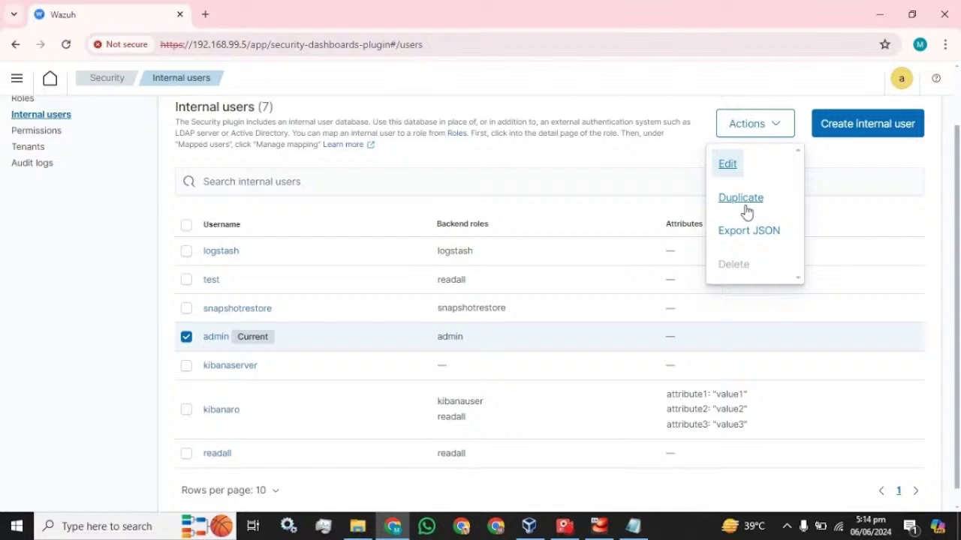
click(841, 151)
click(187, 337)
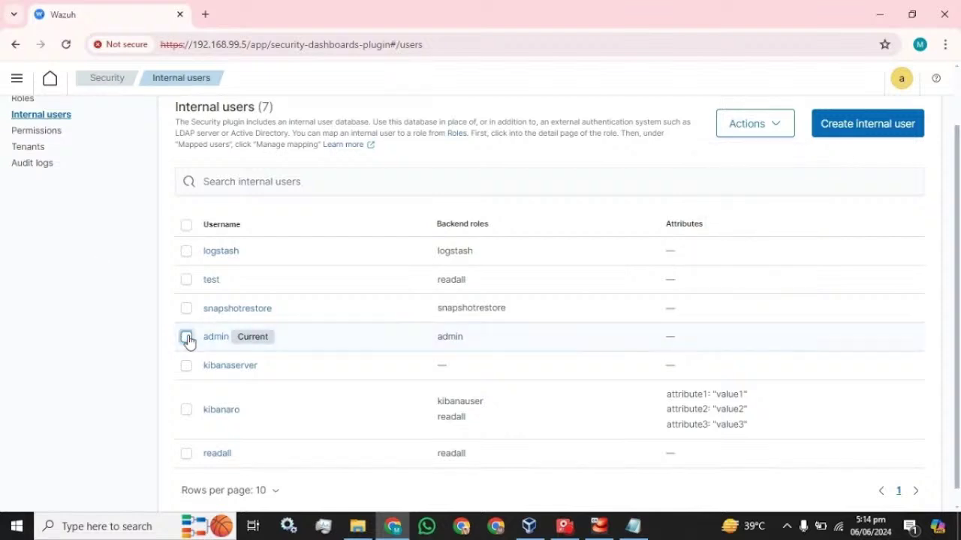
Start a new internal user and paste the password into both password fields.
click(880, 126)
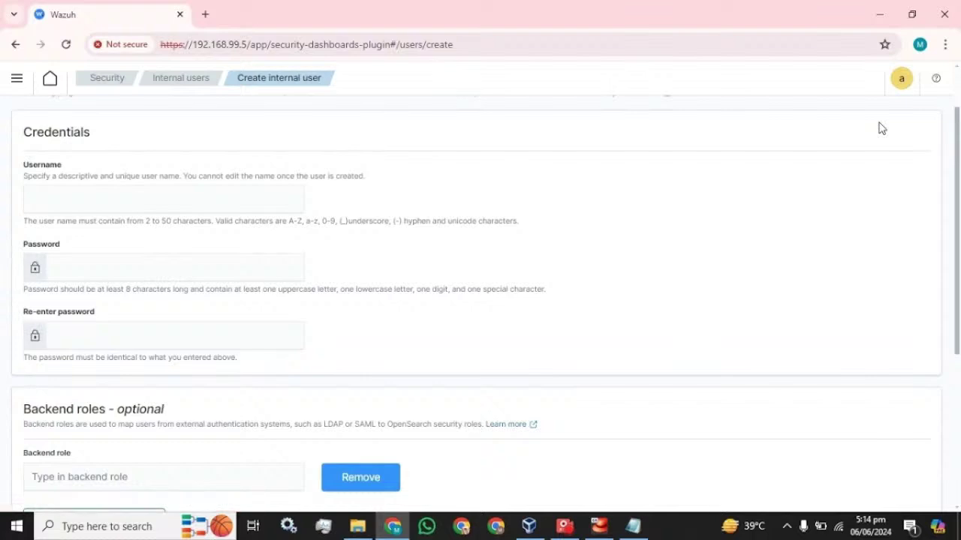
click(31, 199)
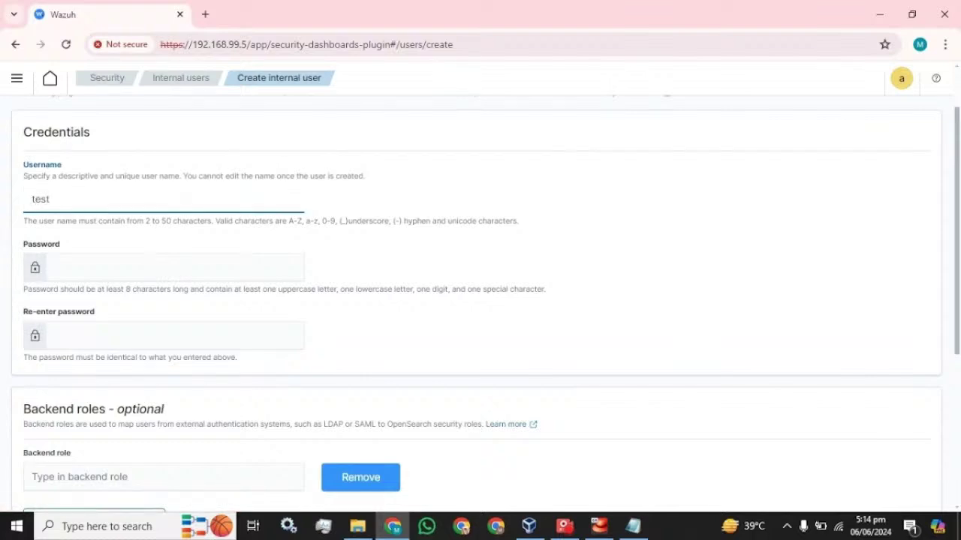
scroll(480, 300, down, 2)
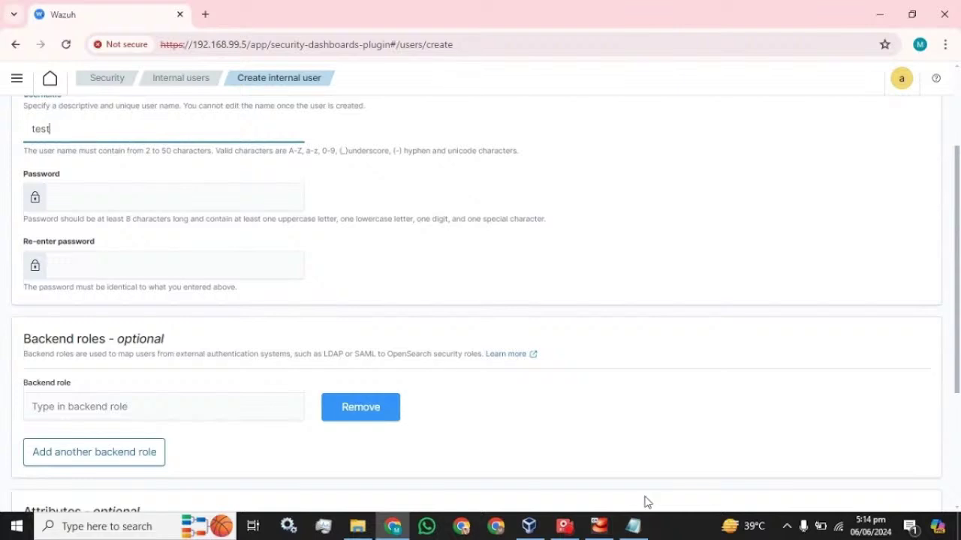
click(635, 525)
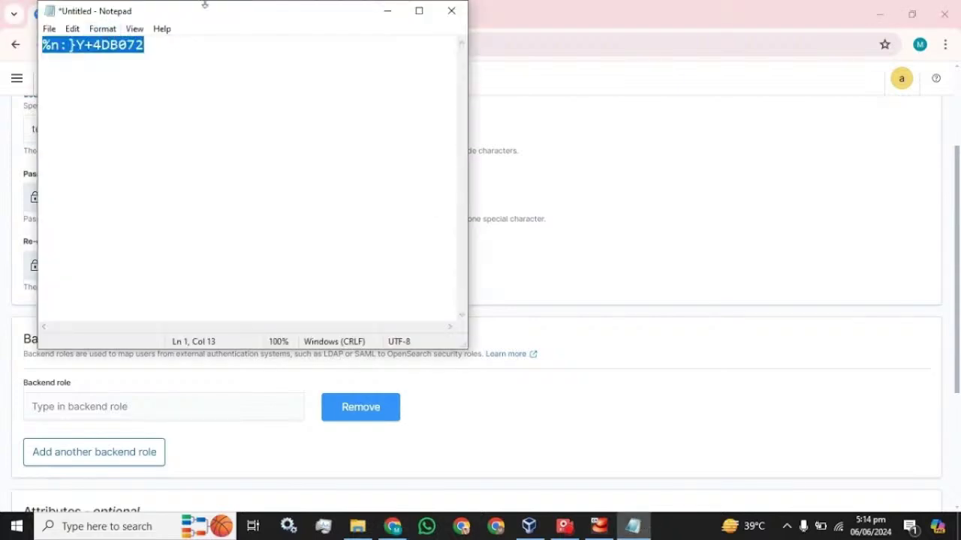
click(526, 33)
click(172, 197)
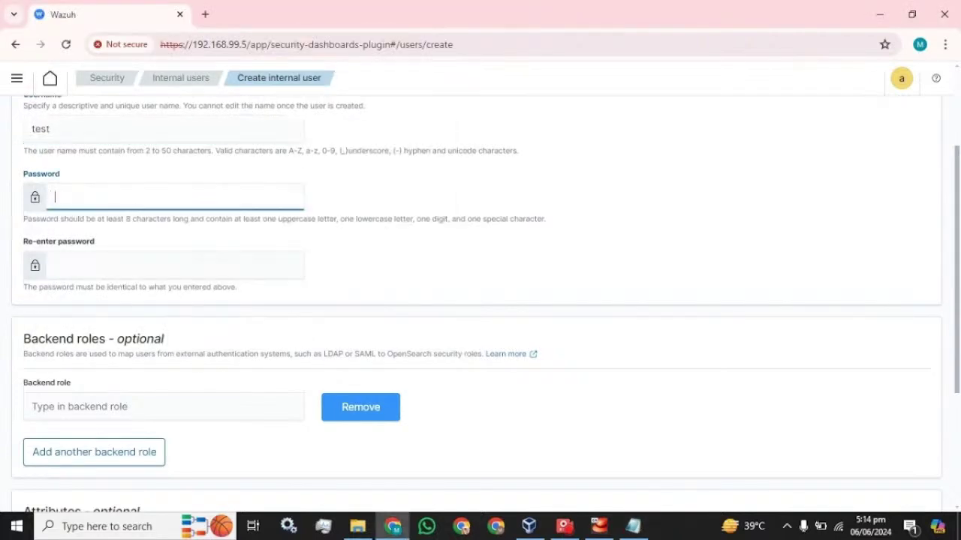
key(ctrl+v)
key(Tab)
key(ctrl+v)
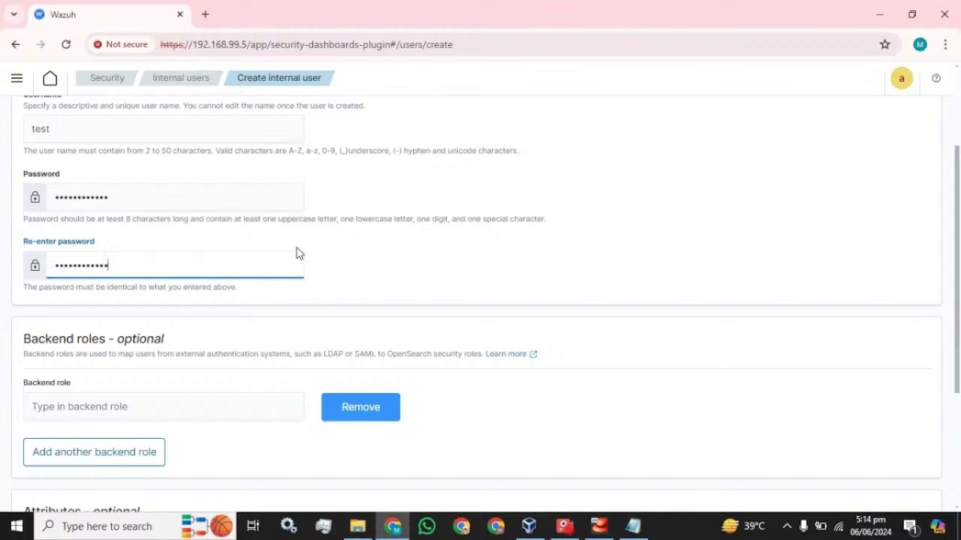
Duplicate the Wazuh browser tab and place the cursor in the Backend role field.
mouse_move(642, 527)
drag(523, 153, 146, 153)
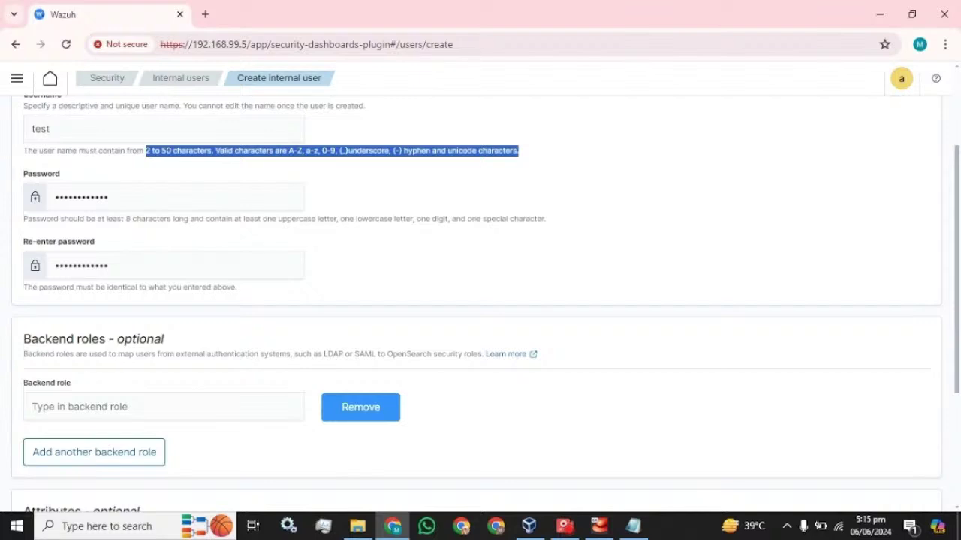
right_click(118, 18)
click(169, 147)
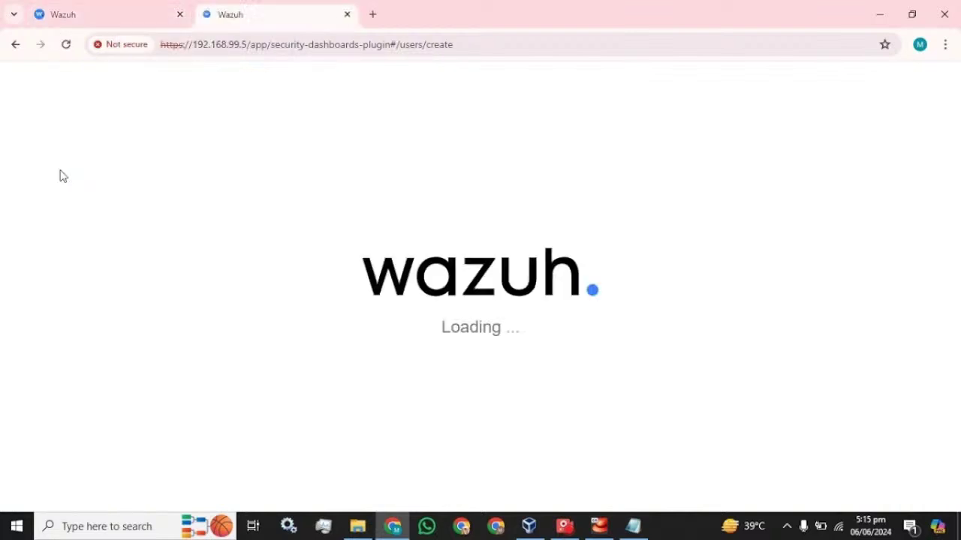
click(109, 13)
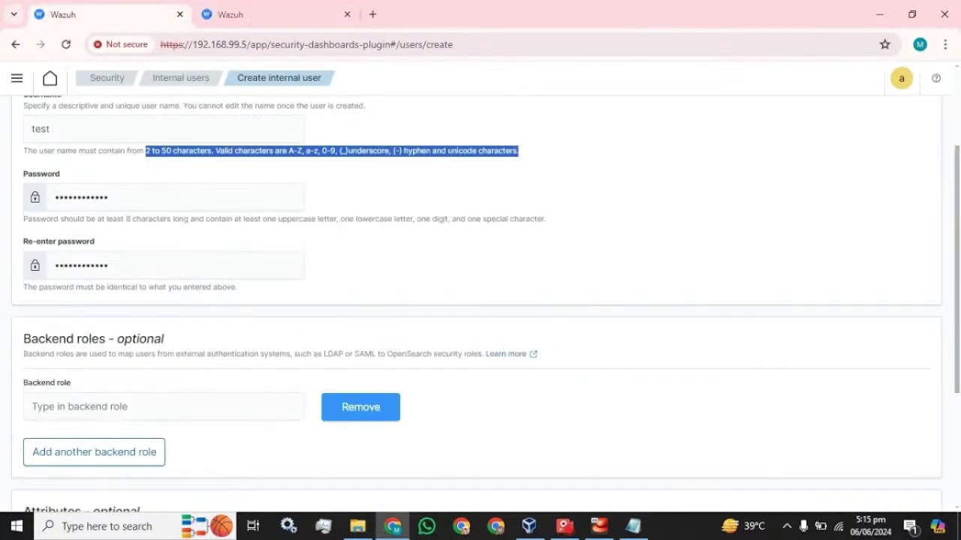
scroll(480, 300, down, 2)
click(163, 266)
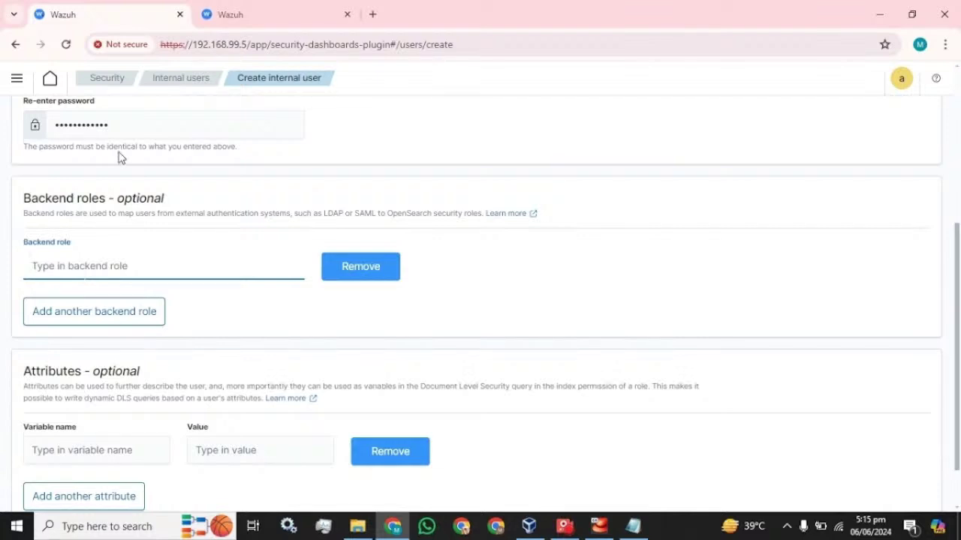
Check available roles in the duplicate tab, then enter admin as backend role and create the user.
click(264, 16)
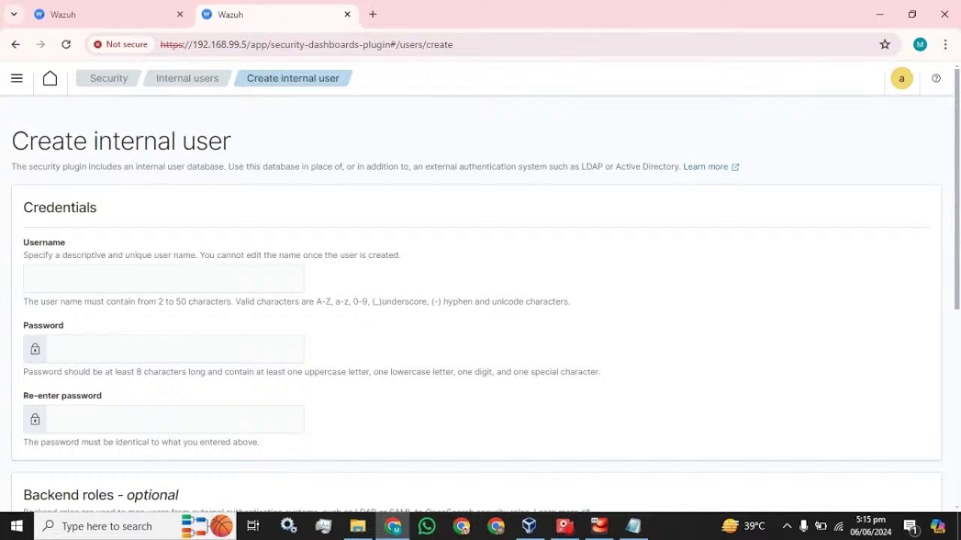
click(102, 83)
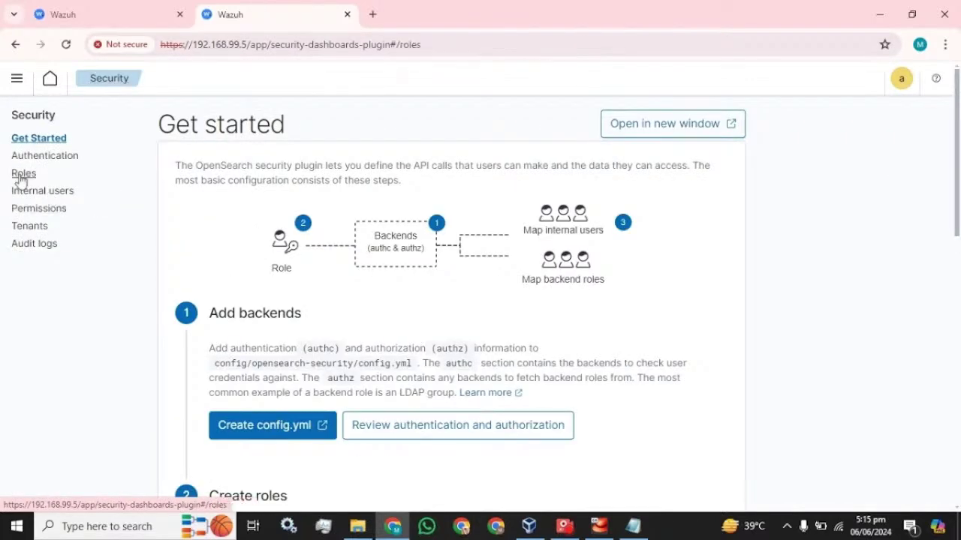
click(23, 177)
click(557, 300)
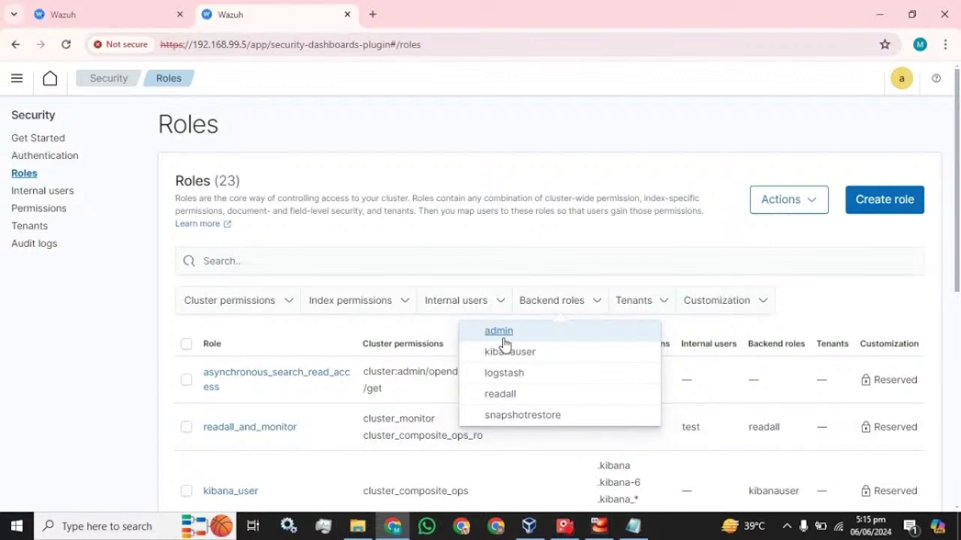
click(117, 15)
text(admin)
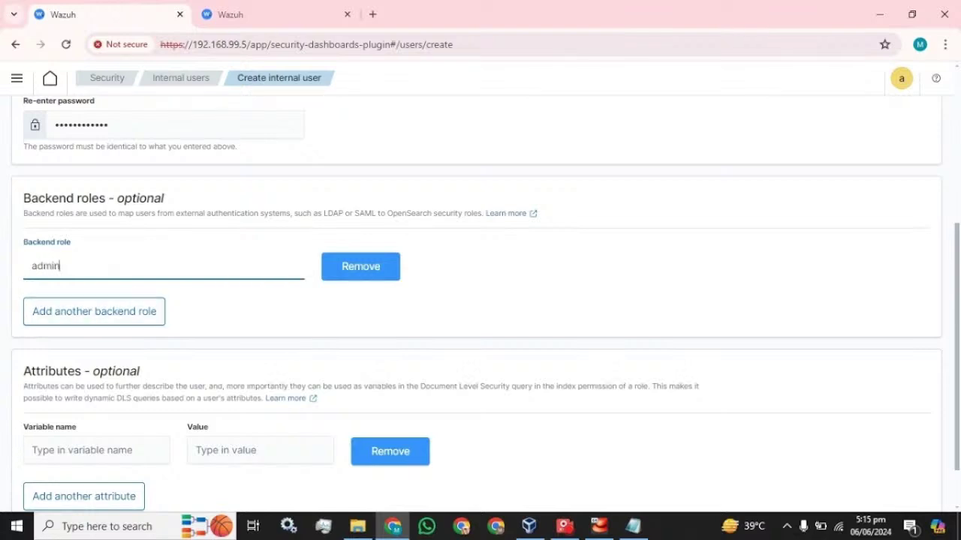
scroll(336, 304, down, 2)
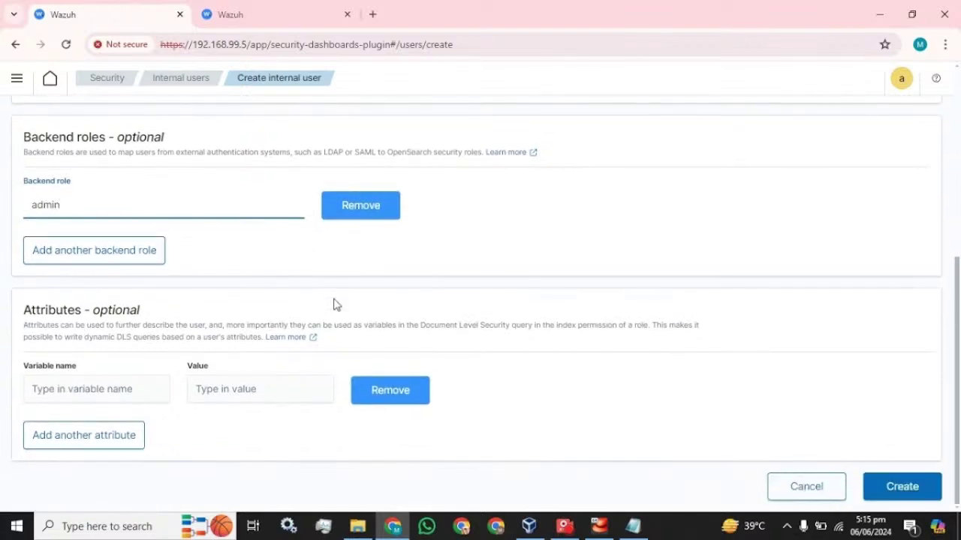
click(904, 487)
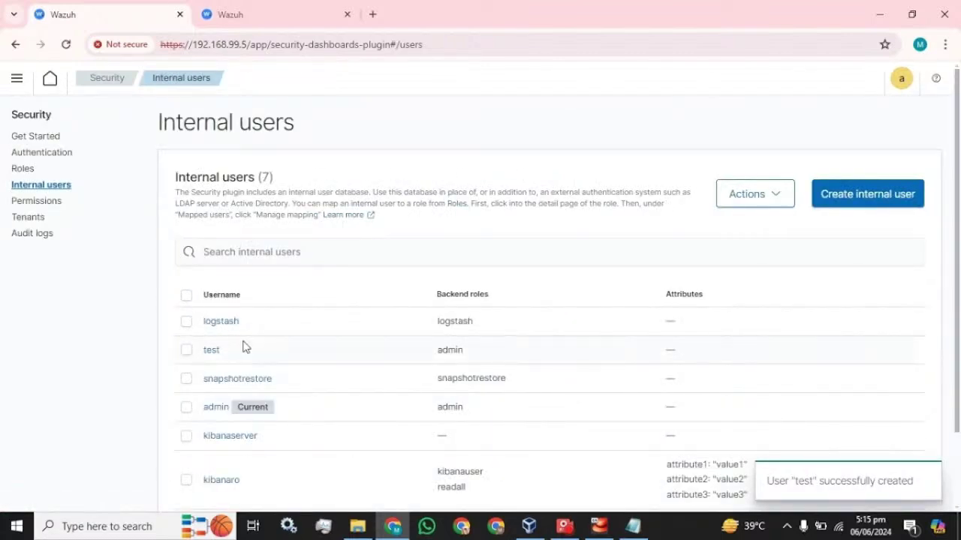
Log out of the admin account from the avatar menu.
drag(225, 353, 198, 358)
click(901, 79)
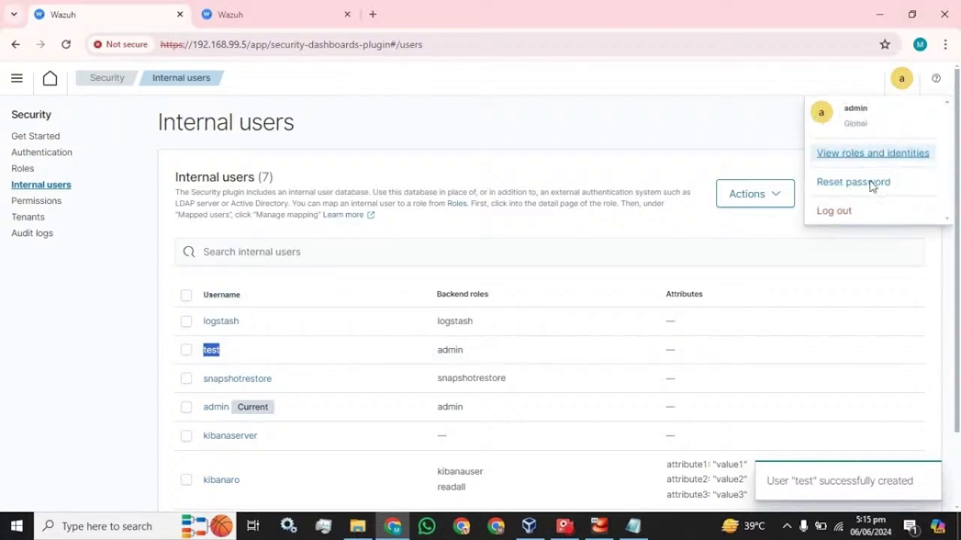
click(836, 216)
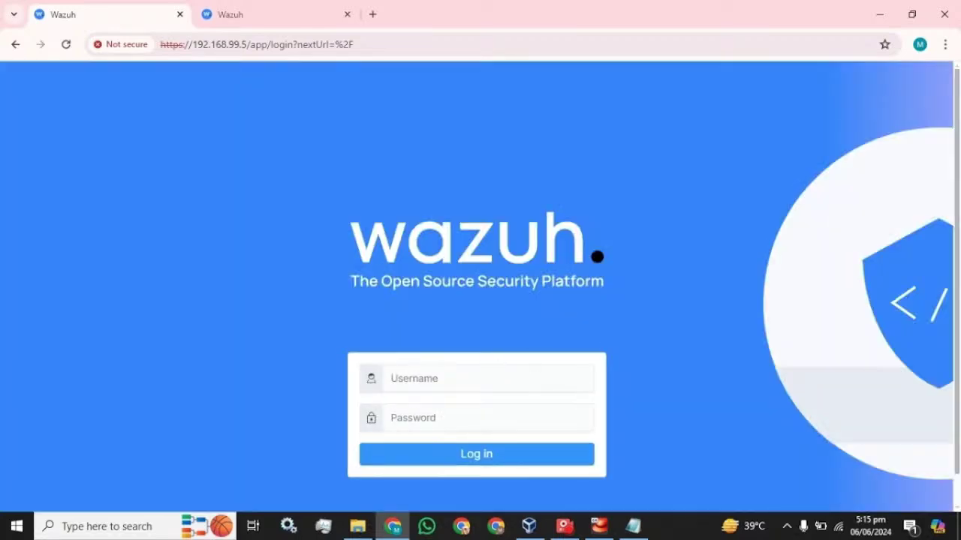
Sign in as test using the password pasted from the notes.
click(450, 378)
text(test)
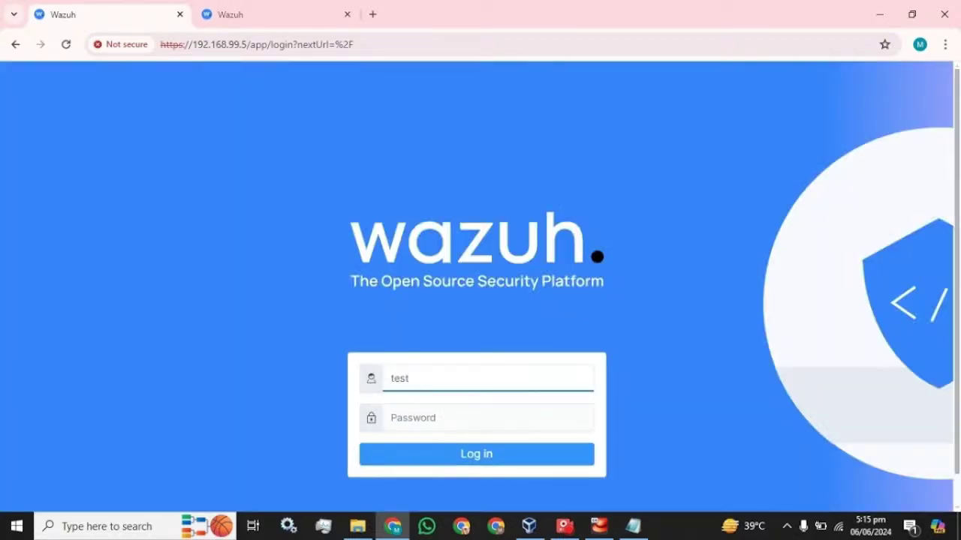
click(633, 525)
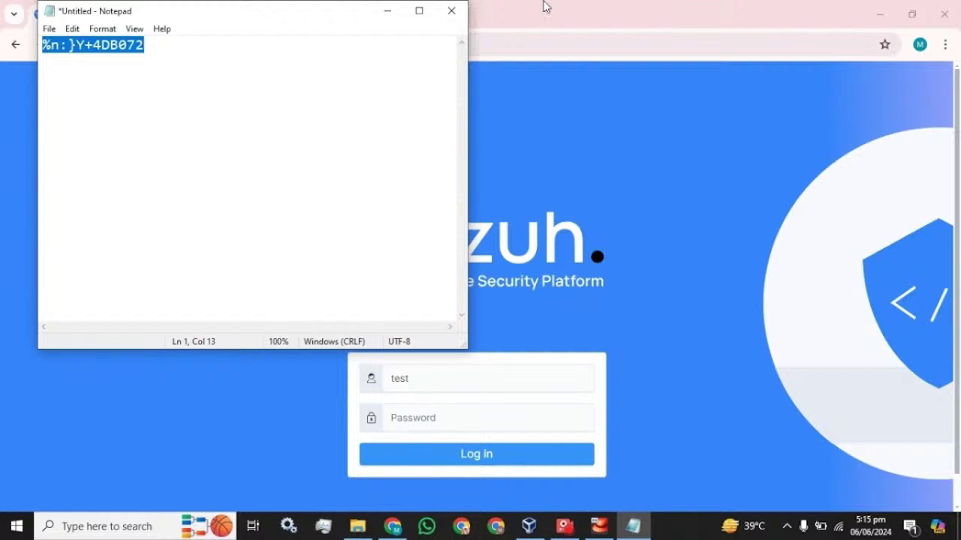
click(546, 6)
click(405, 418)
key(ctrl+v)
click(451, 463)
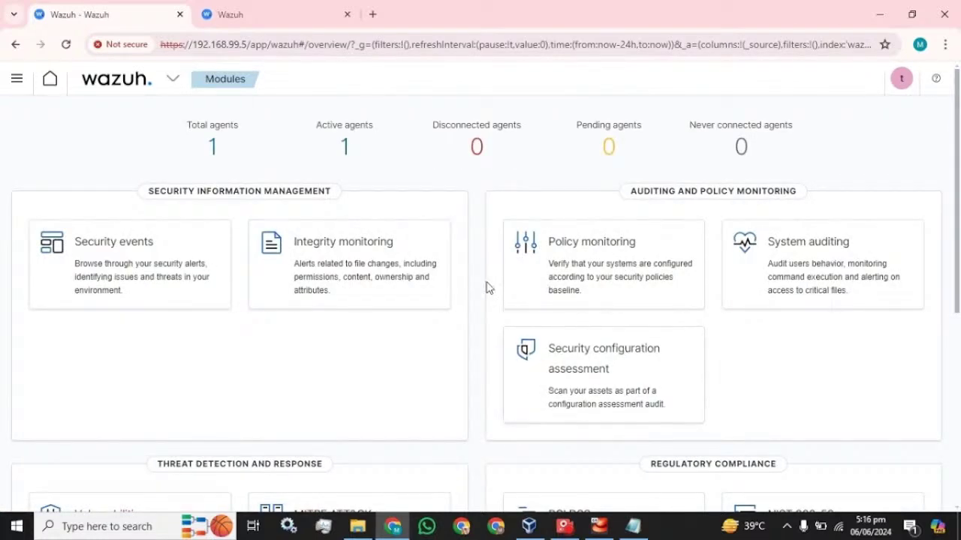
Open Reset password for the test user and cancel without changing it.
click(903, 82)
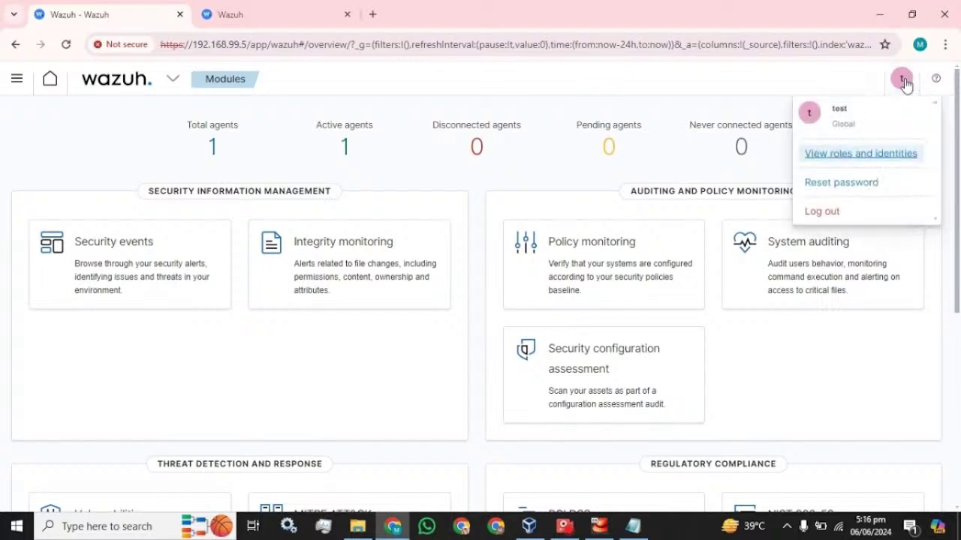
click(830, 192)
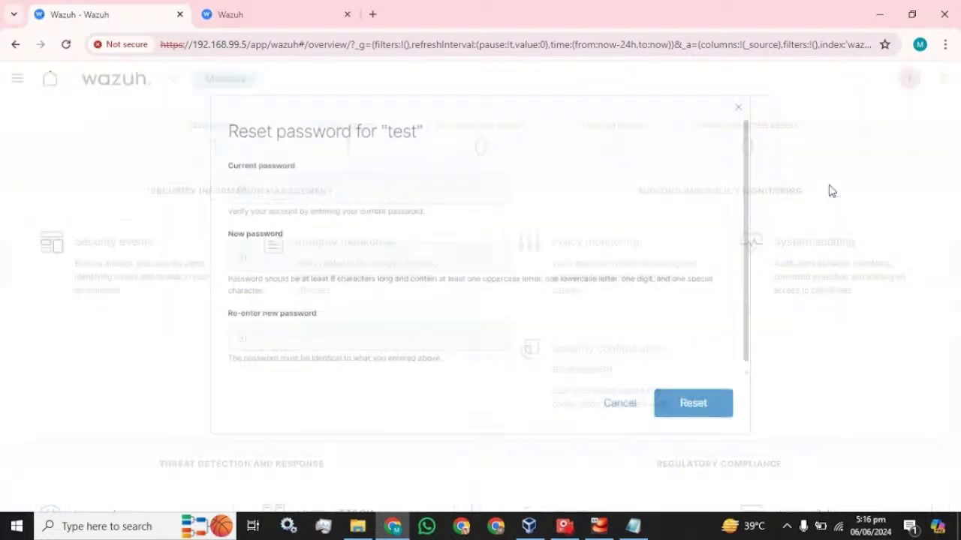
click(256, 188)
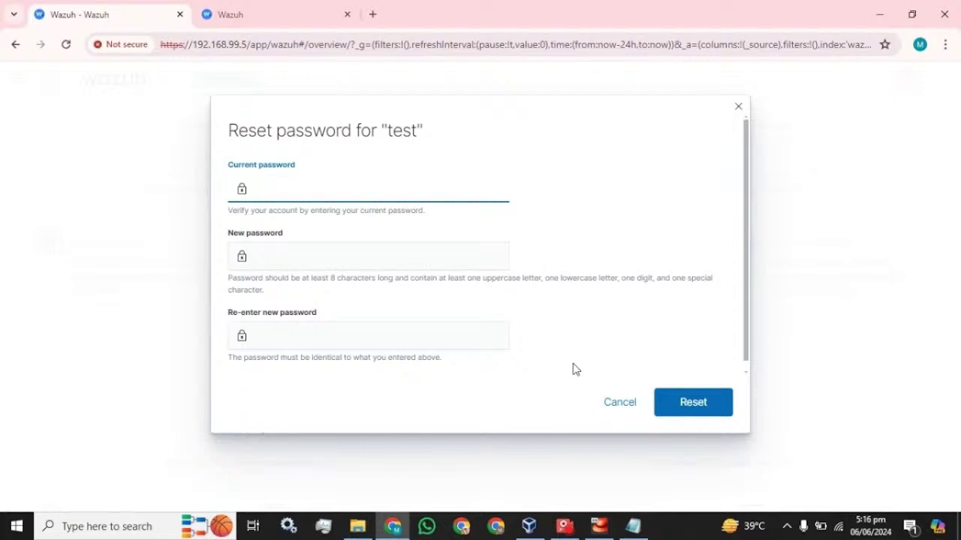
click(619, 403)
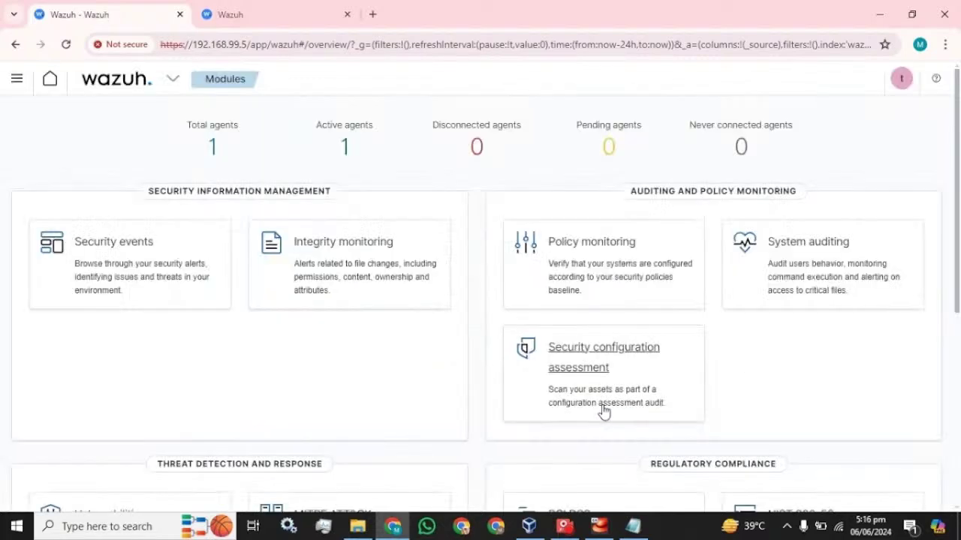
Go to the Security section from the main navigation menu.
click(17, 79)
scroll(86, 345, down, 2)
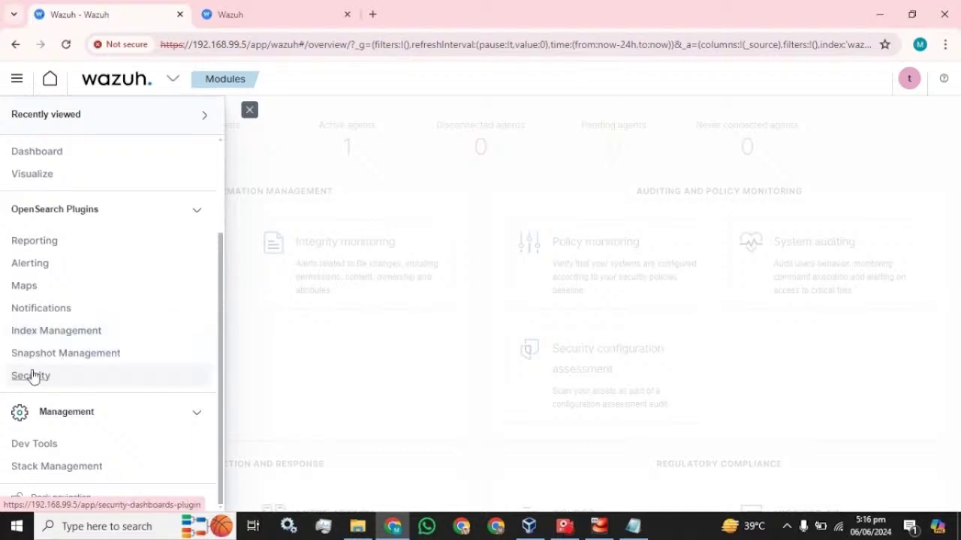
click(32, 375)
Select user test in Internal users and duplicate it via Actions.
click(51, 188)
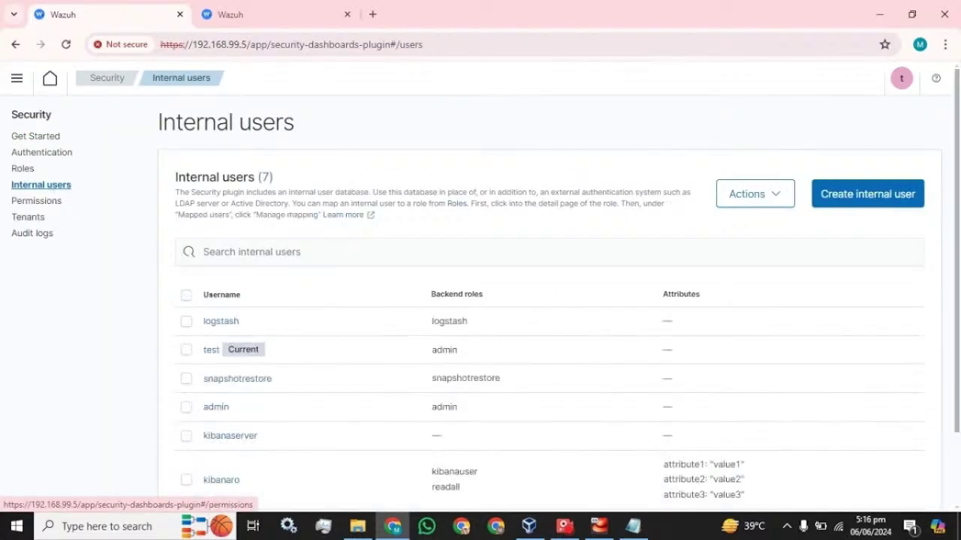
scroll(337, 330, down, 2)
click(186, 261)
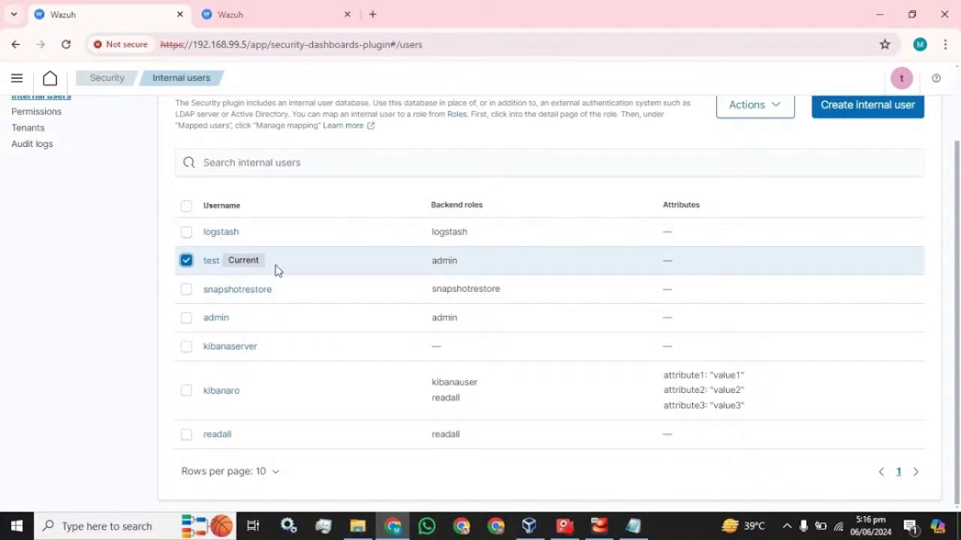
scroll(762, 204, up, 1)
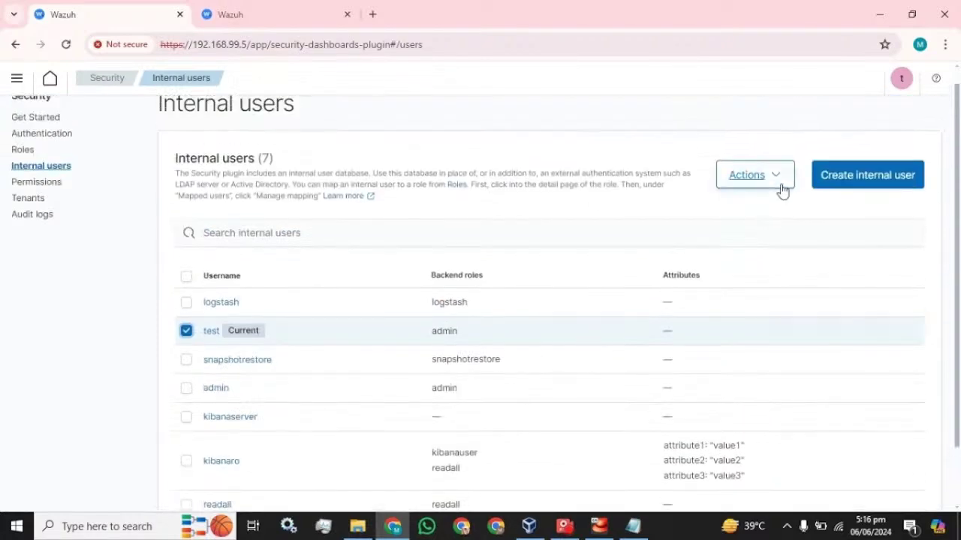
click(781, 184)
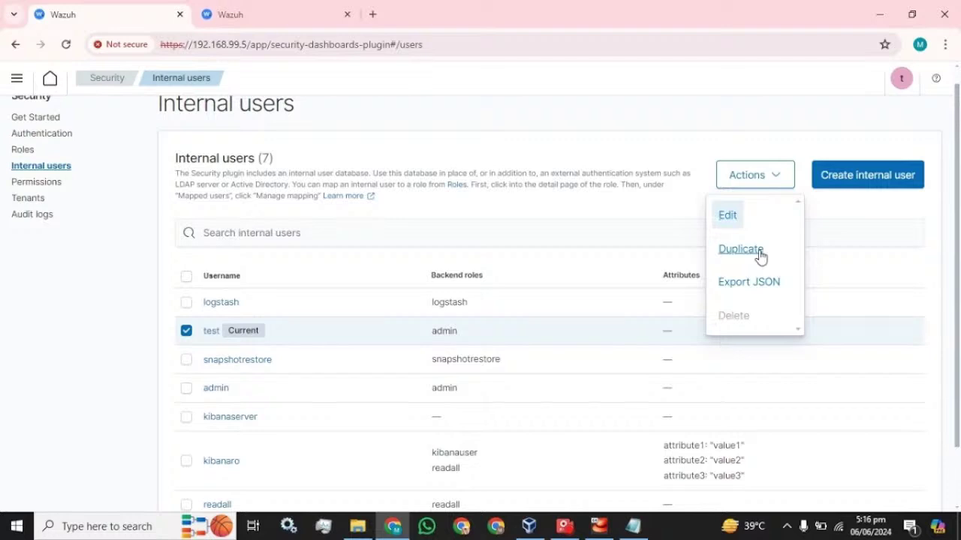
click(740, 250)
Enter and confirm a password for test_copy and create the user.
scroll(134, 290, down, 2)
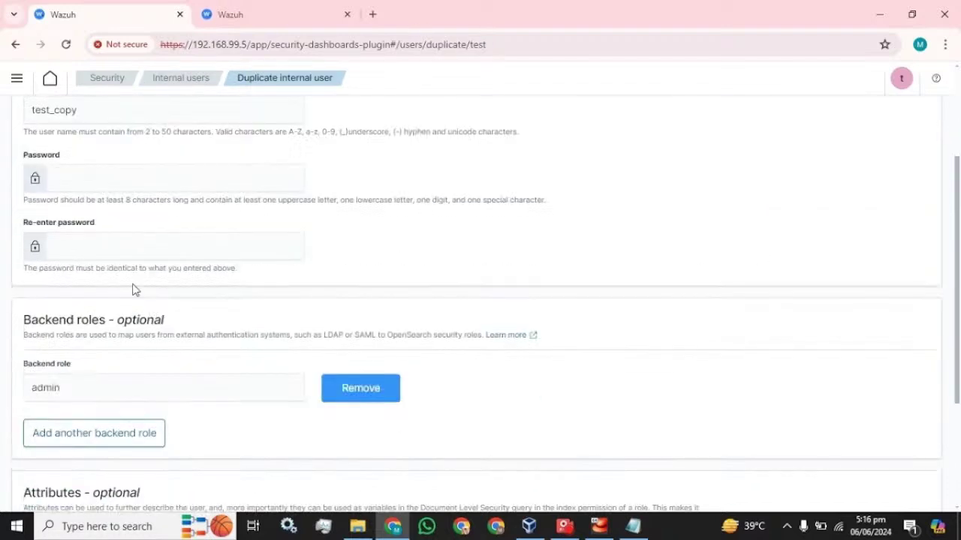
scroll(142, 268, up, 2)
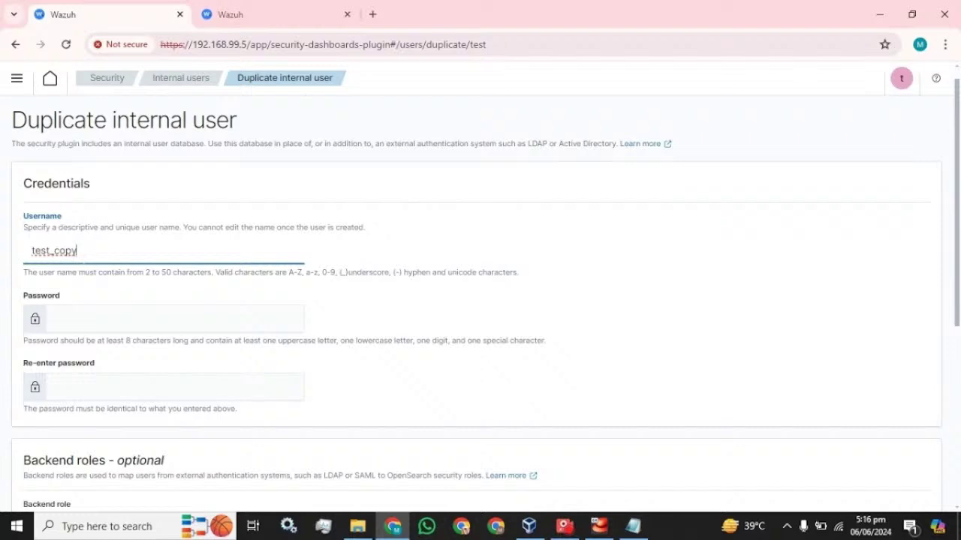
key(Tab)
key(ctrl+v)
key(Tab)
key(ctrl+v)
scroll(313, 358, down, 3)
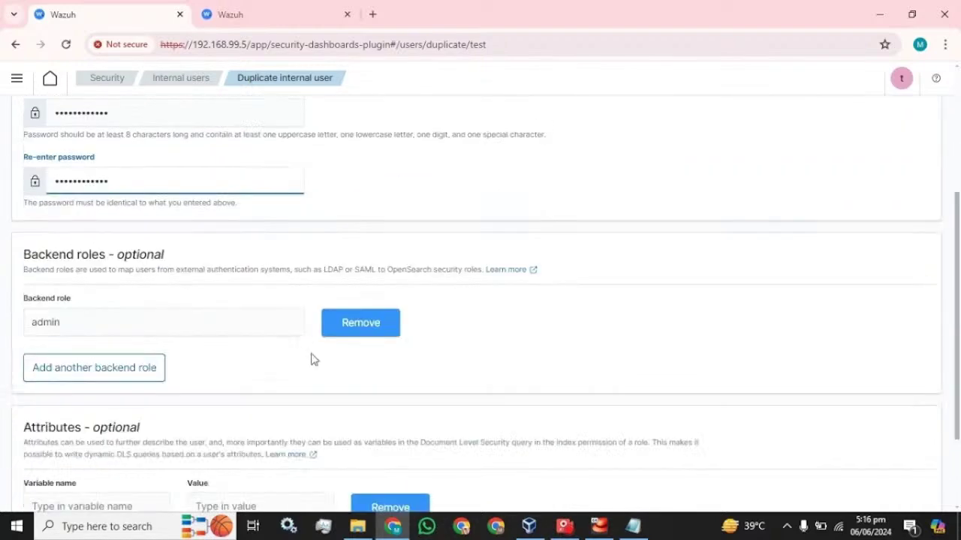
scroll(120, 213, up, 3)
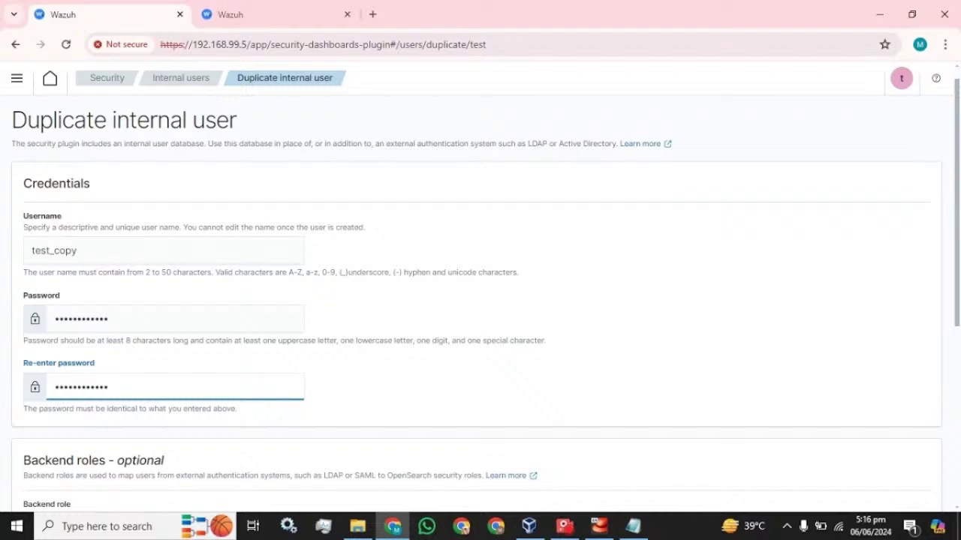
scroll(75, 337, down, 3)
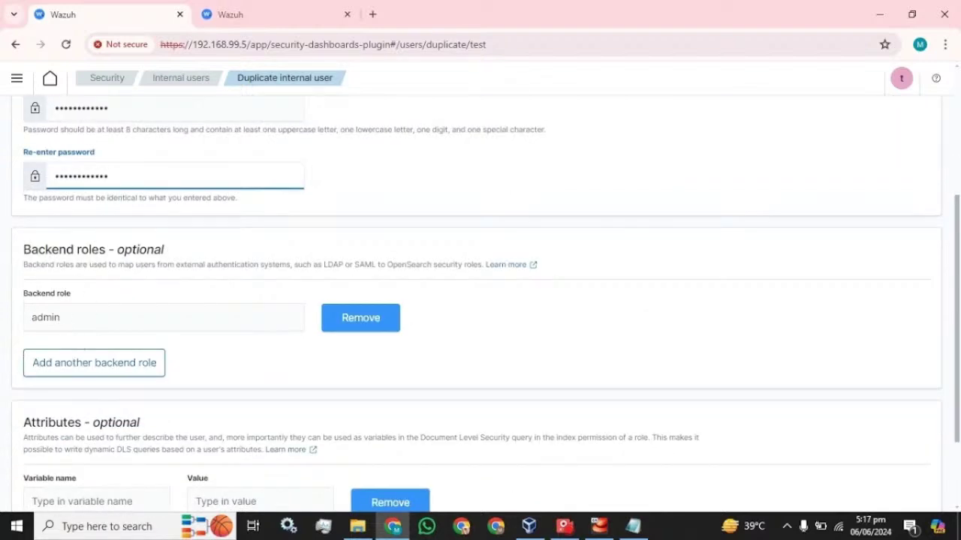
scroll(4, 274, down, 2)
click(915, 491)
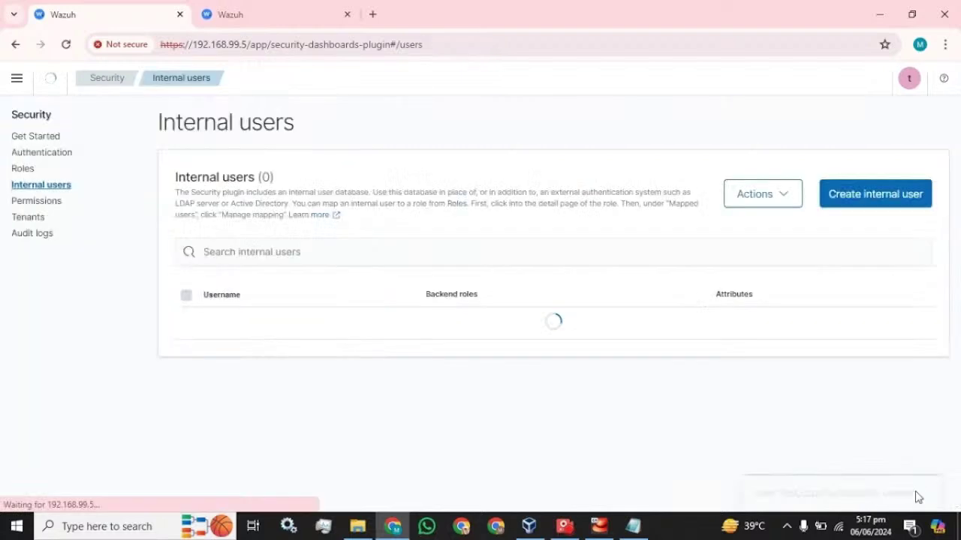
Log out and sign back in as test_copy with the pasted password.
click(901, 78)
click(823, 214)
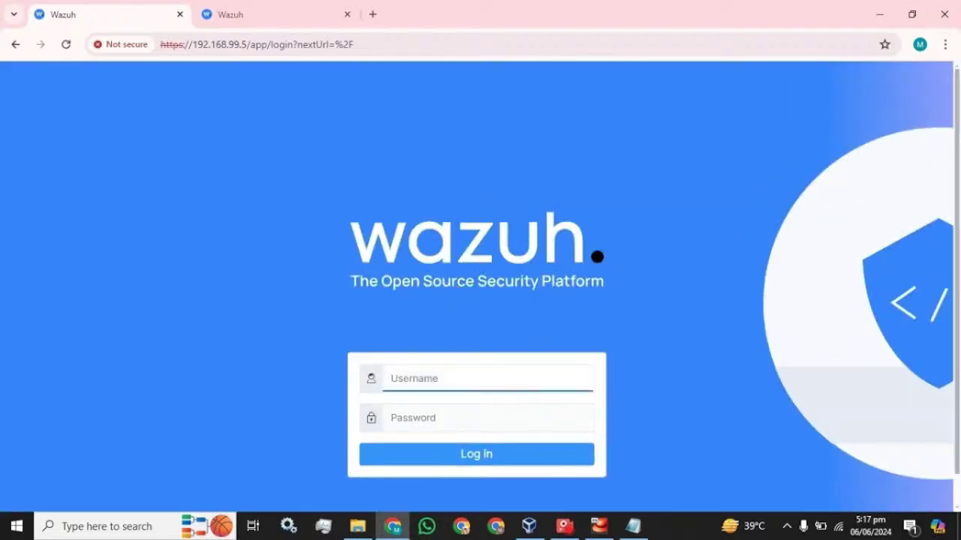
text(test_copy)
click(627, 526)
click(609, 6)
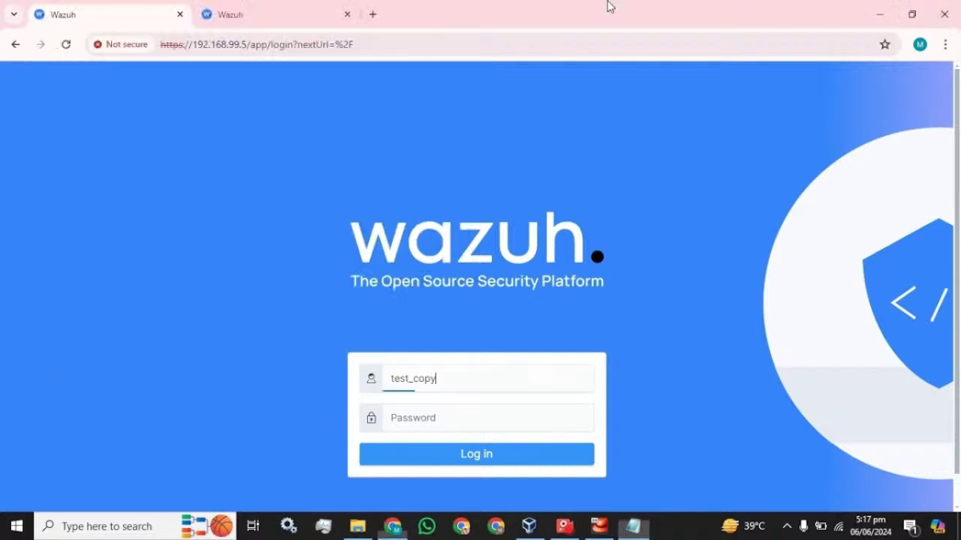
key(Tab)
key(ctrl+v)
click(469, 461)
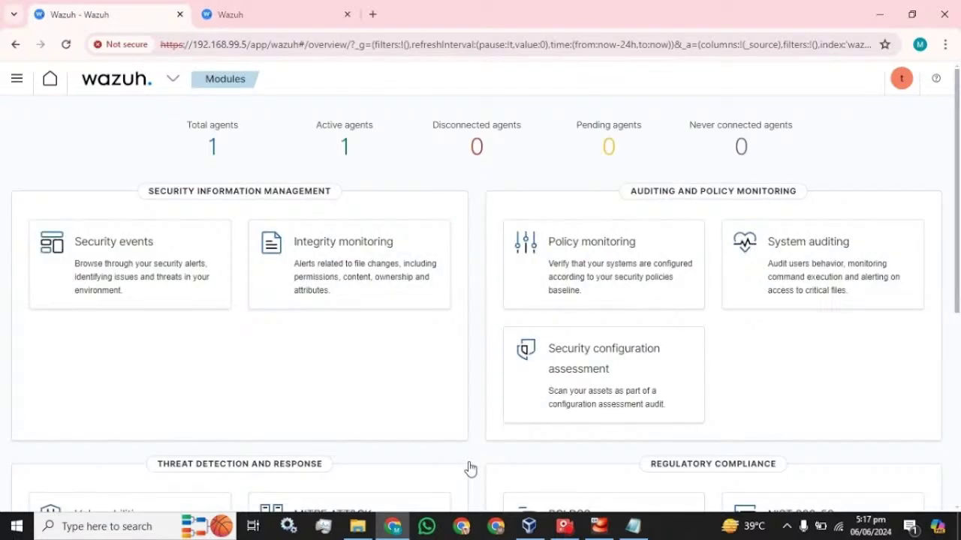
Switch to the other Wazuh tab and browse the Security Roles list.
click(254, 18)
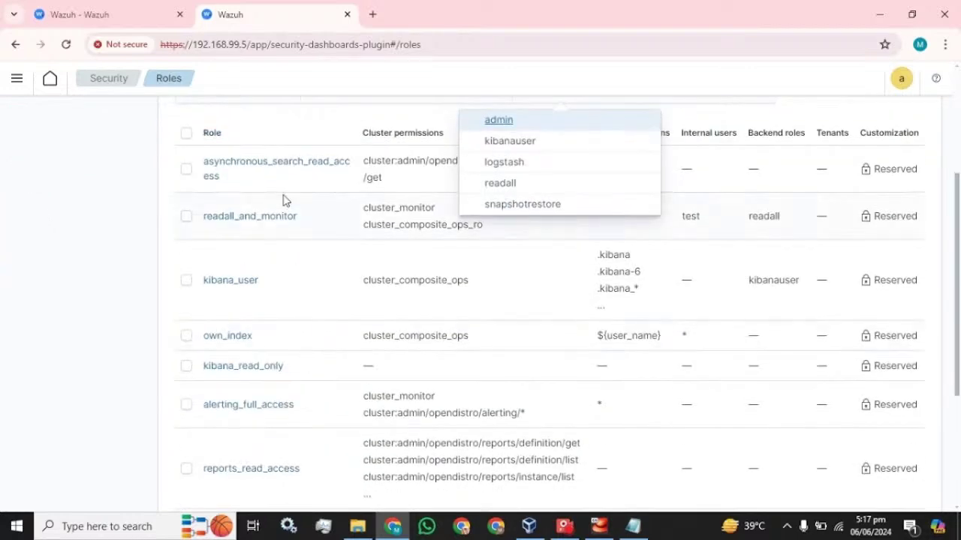
click(138, 189)
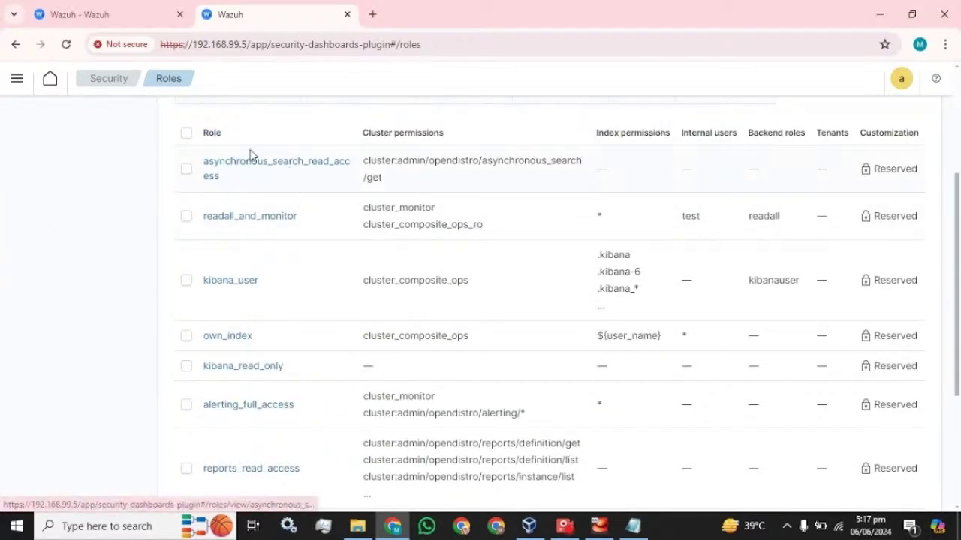
scroll(249, 232, down, 2)
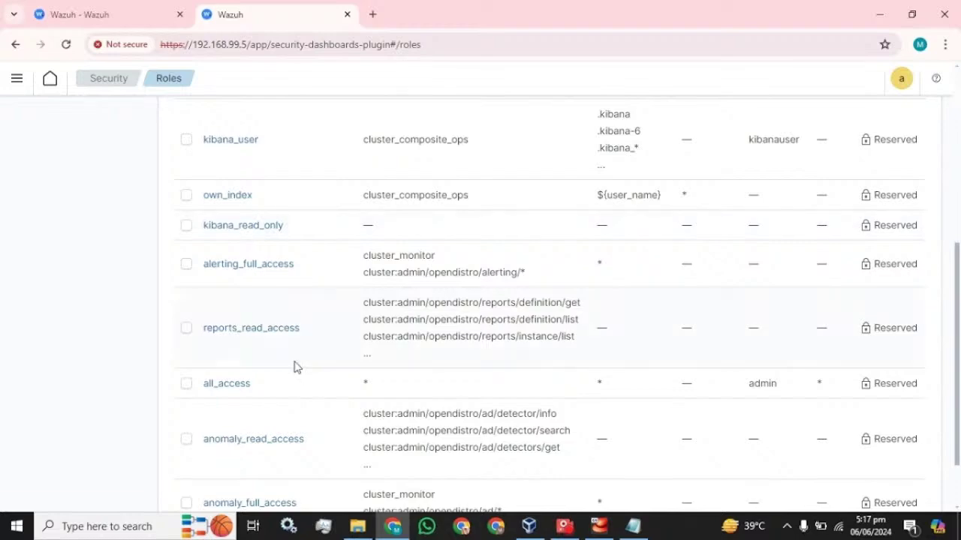
scroll(290, 324, up, 4)
scroll(276, 313, down, 1)
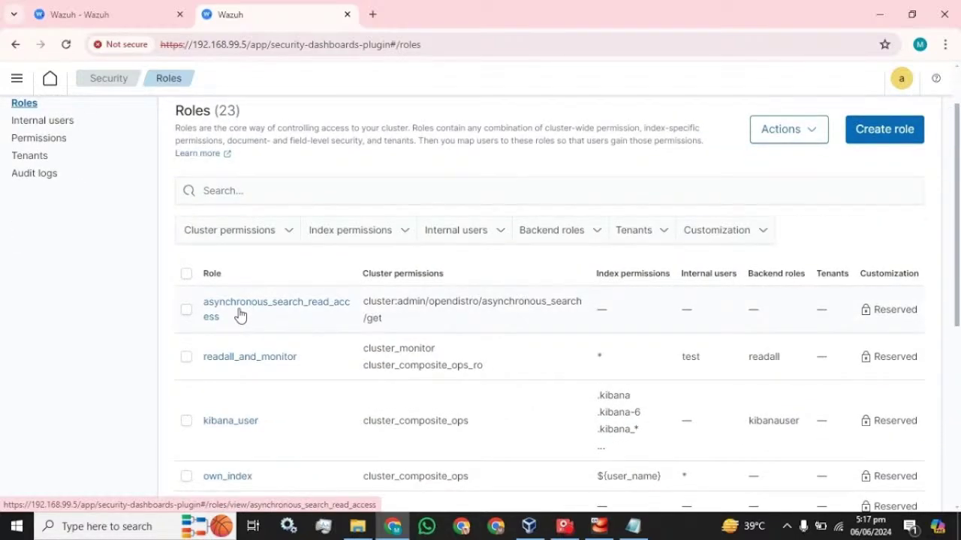
scroll(253, 379, down, 4)
scroll(253, 380, up, 5)
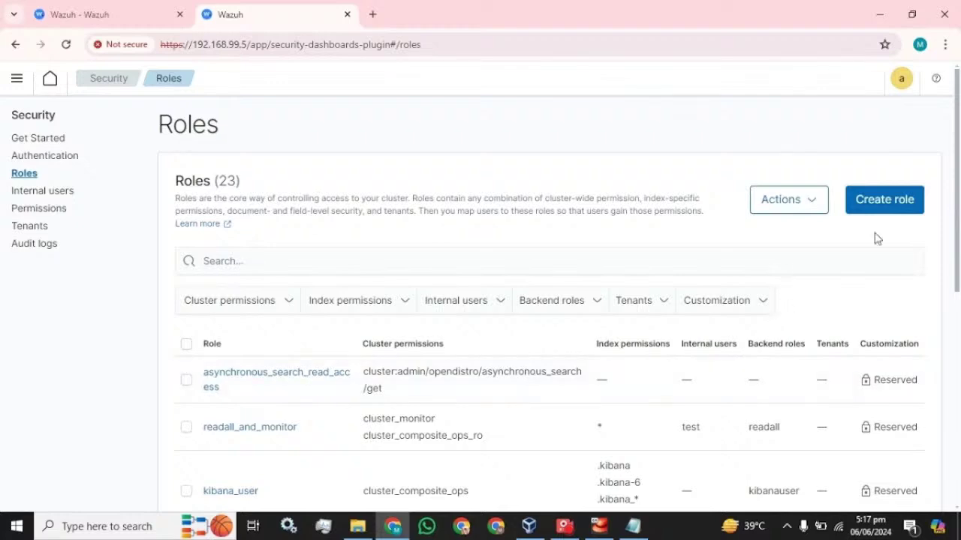
Open the Create role form, cancel it, and scroll through the 23 roles.
click(890, 204)
scroll(220, 271, down, 1)
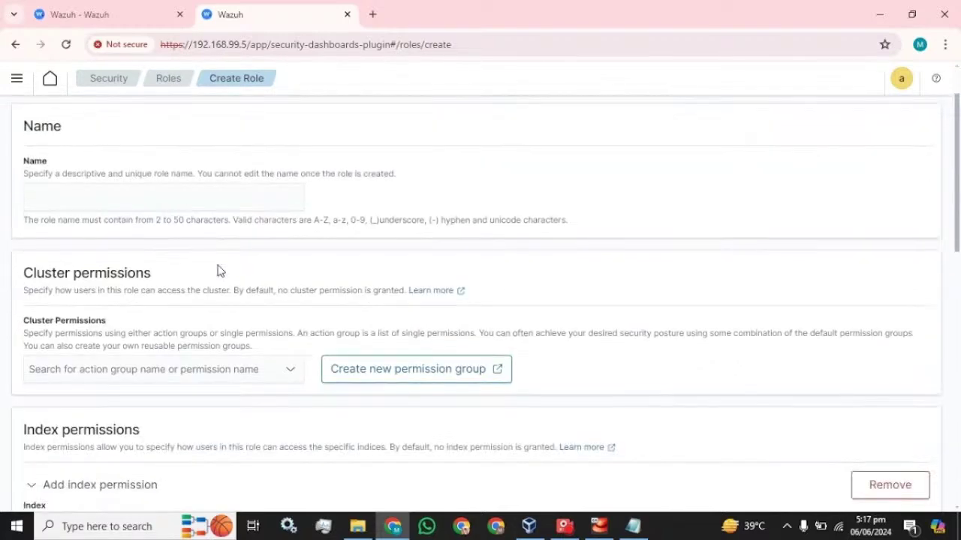
scroll(220, 271, down, 3)
scroll(219, 271, down, 10)
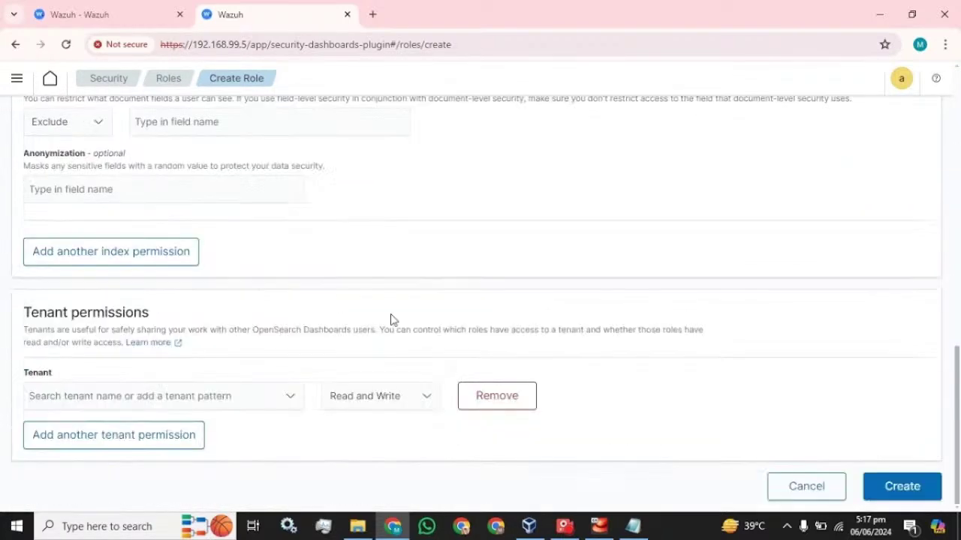
click(818, 494)
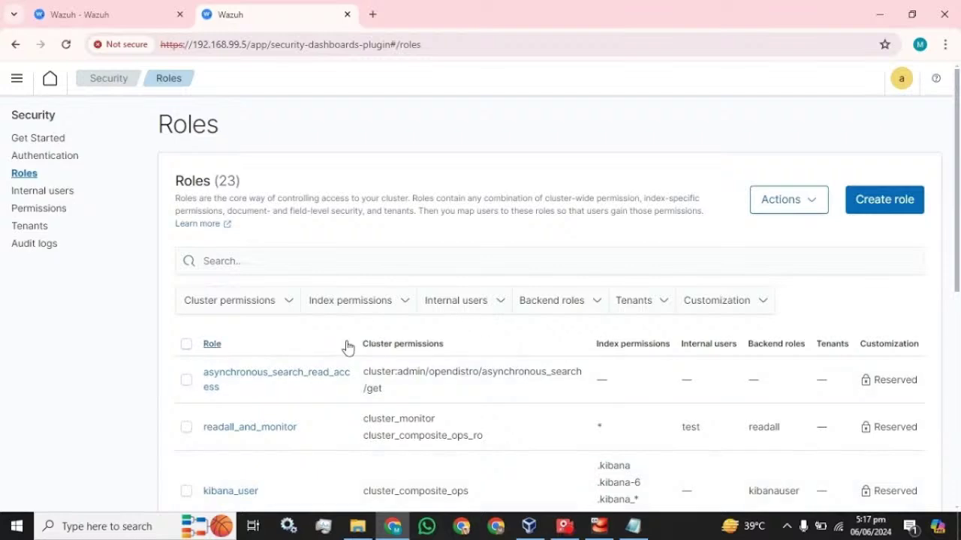
scroll(347, 347, down, 2)
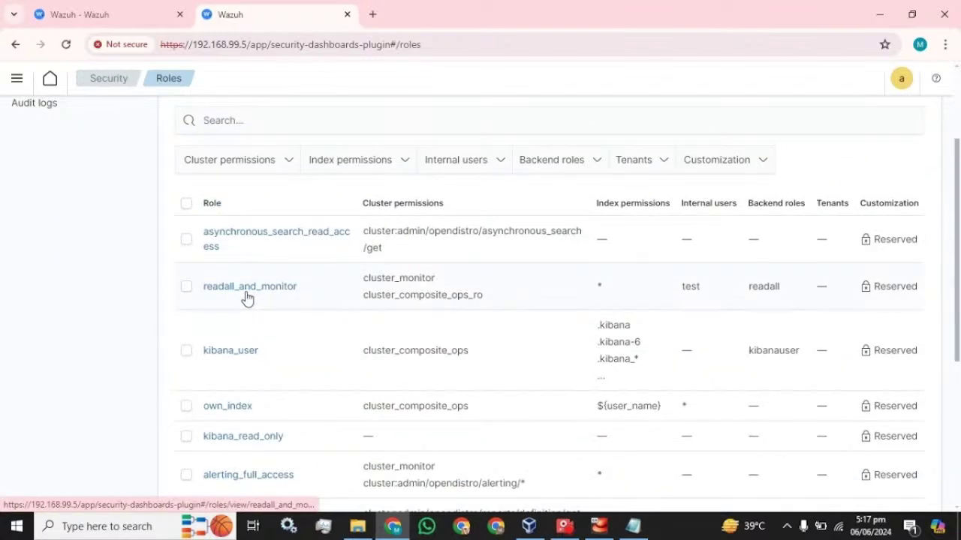
scroll(240, 315, down, 4)
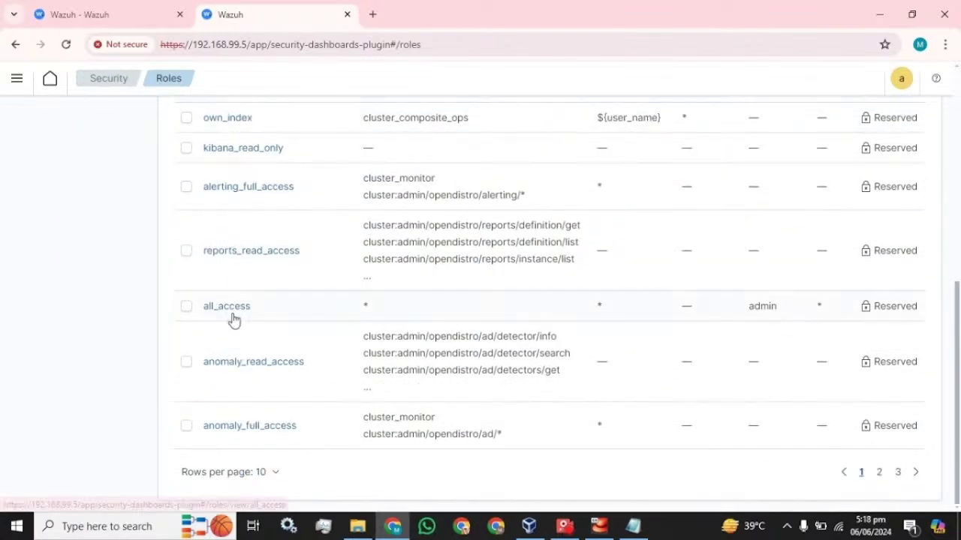
Map internal user test to reports_read_access from its Mapped users tab.
click(240, 252)
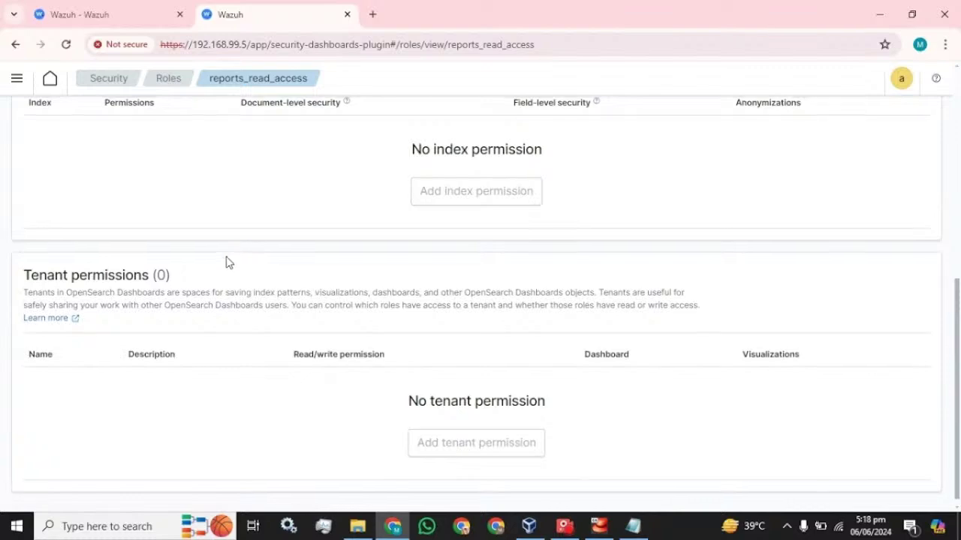
scroll(229, 261, up, 5)
click(150, 159)
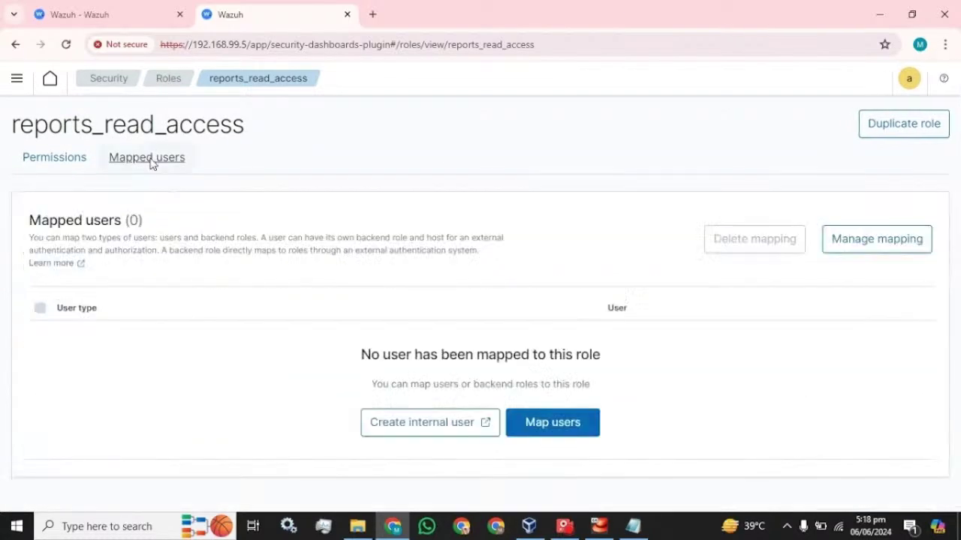
click(863, 253)
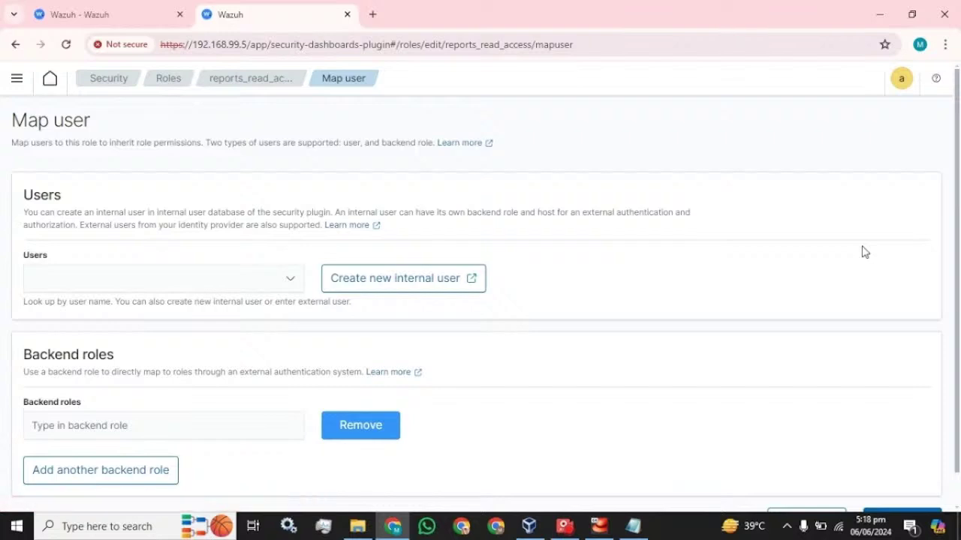
click(274, 278)
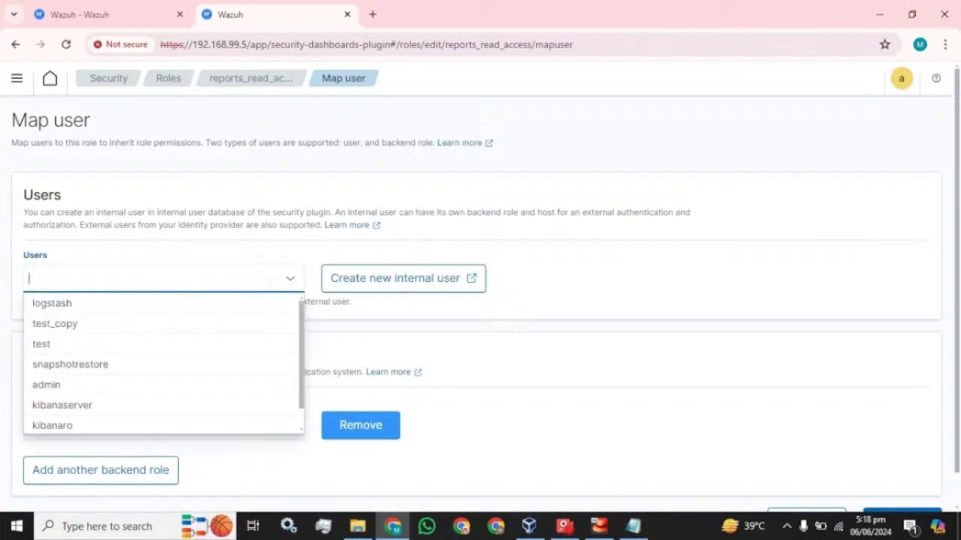
click(59, 346)
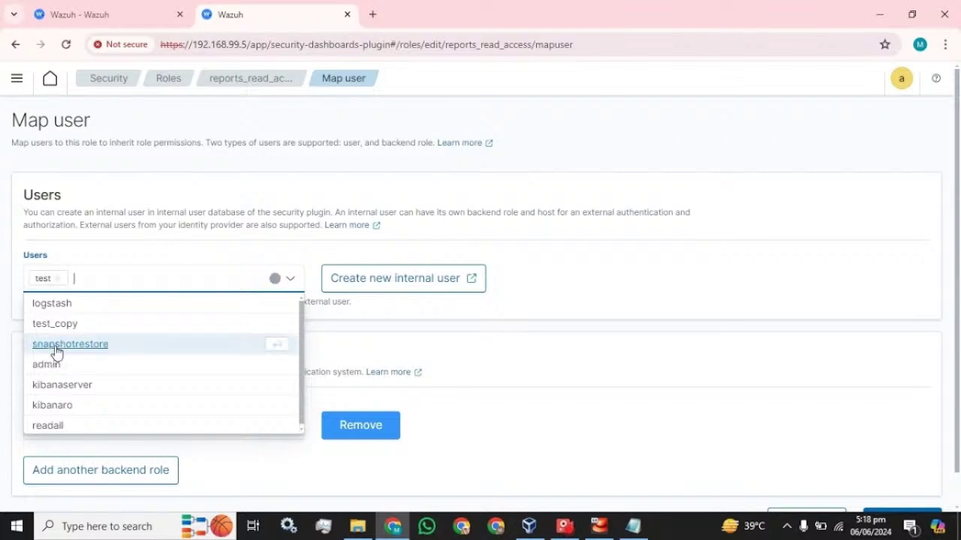
click(520, 313)
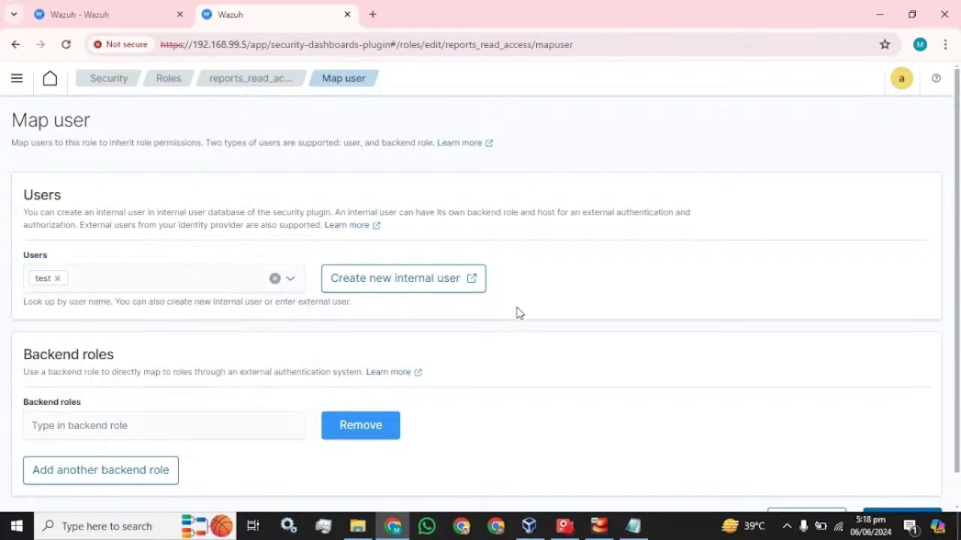
scroll(519, 313, down, 1)
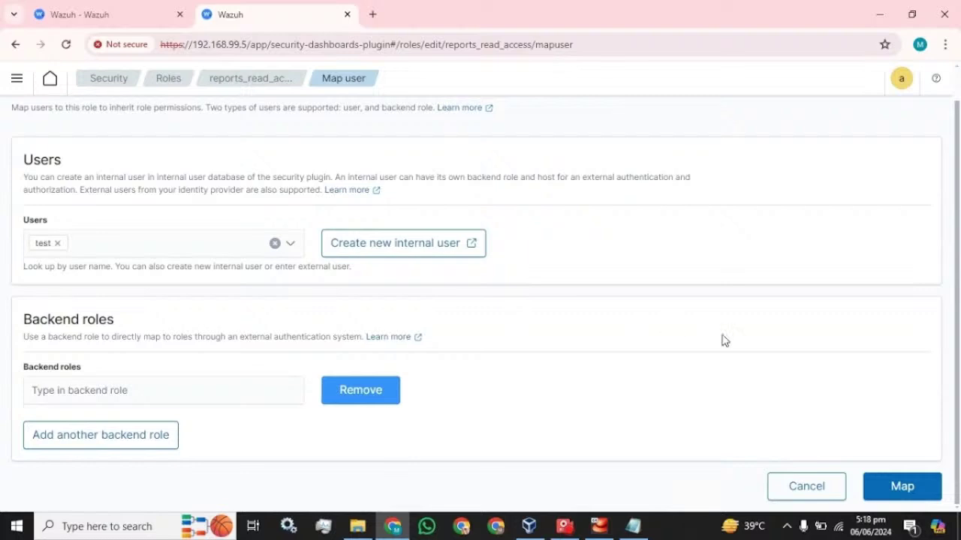
click(897, 486)
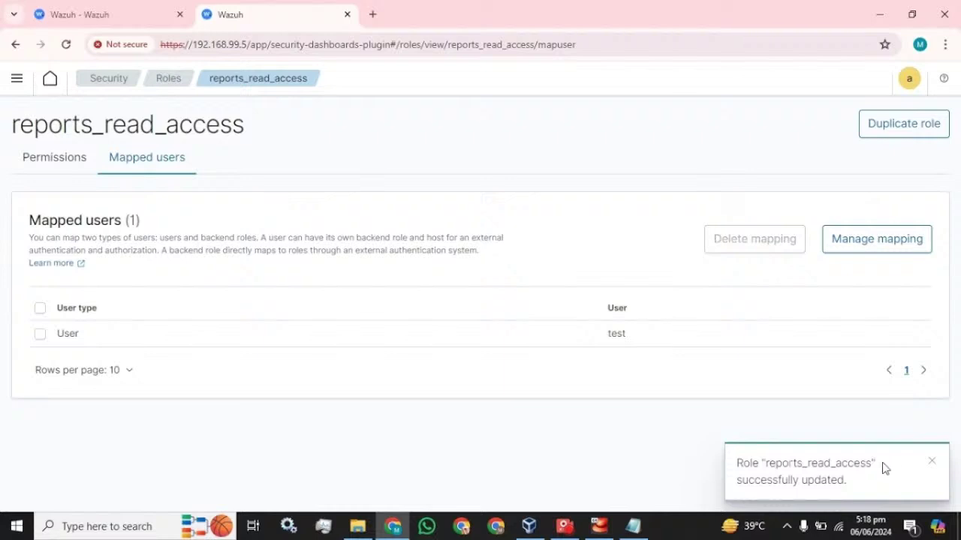
View the role's permissions, return to Roles and set 50 rows per page.
click(38, 155)
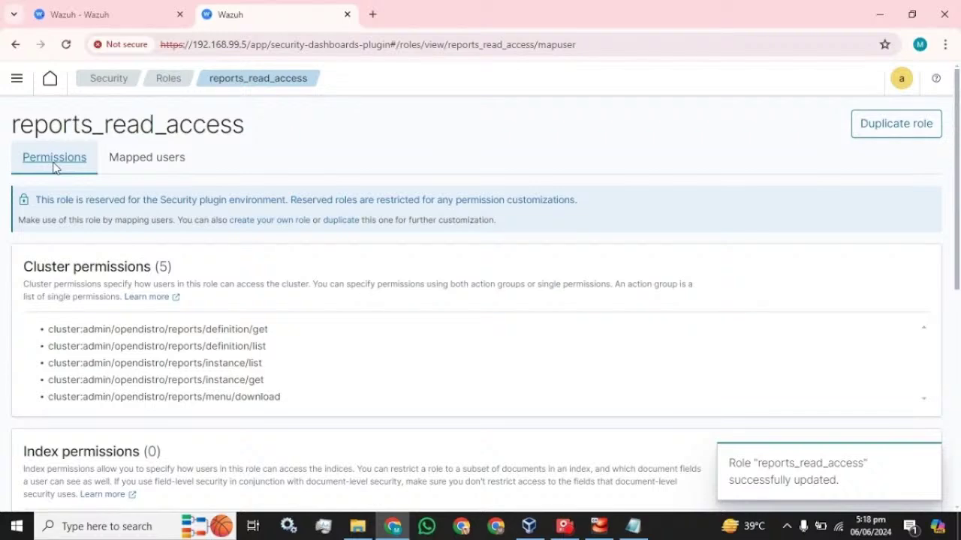
click(165, 79)
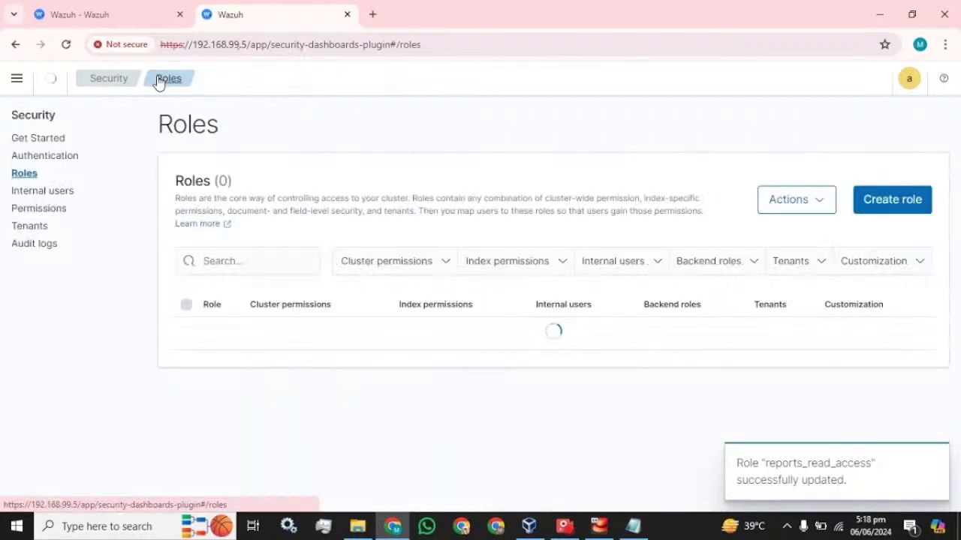
scroll(274, 291, down, 4)
scroll(277, 290, down, 3)
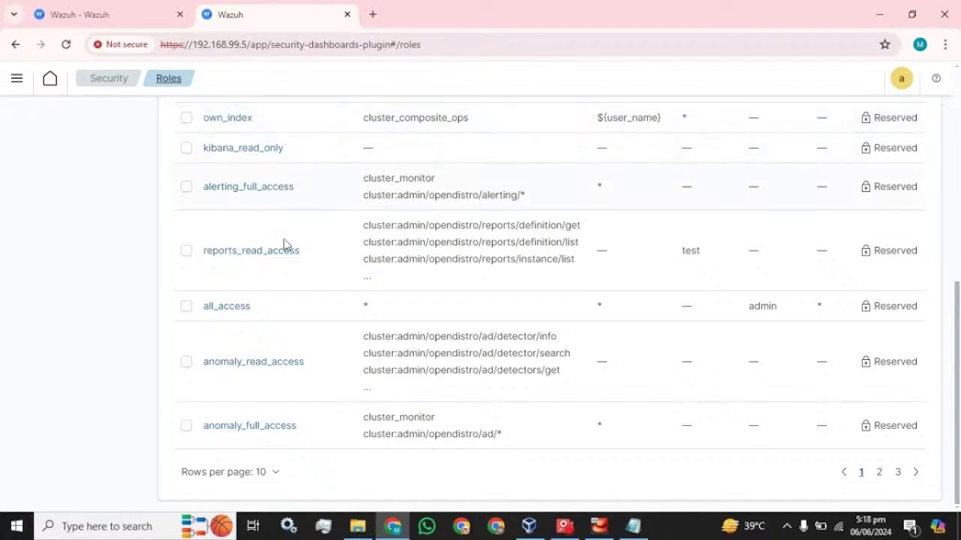
click(279, 473)
click(250, 443)
scroll(399, 368, down, 10)
scroll(400, 366, up, 15)
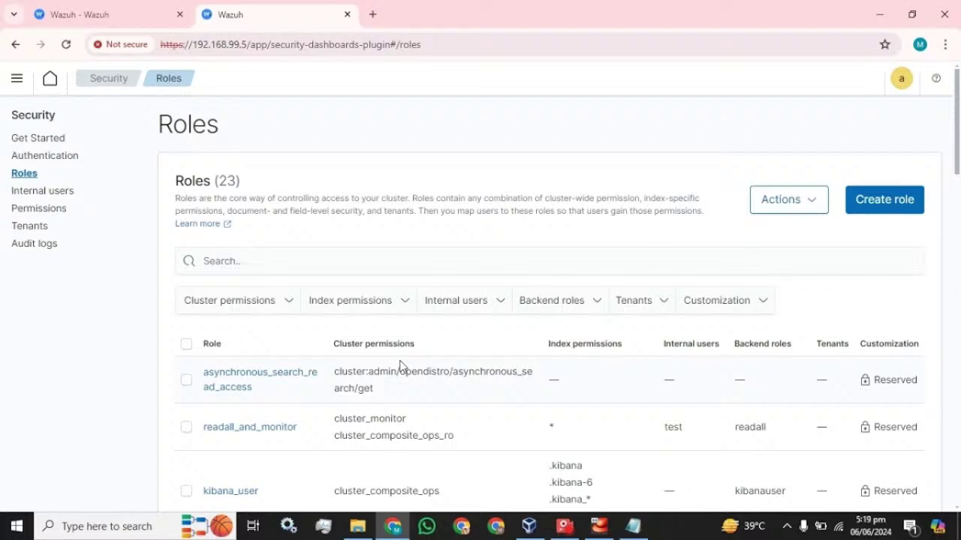
Open the Internal users list, select the logstash user and review its Actions menu.
click(34, 191)
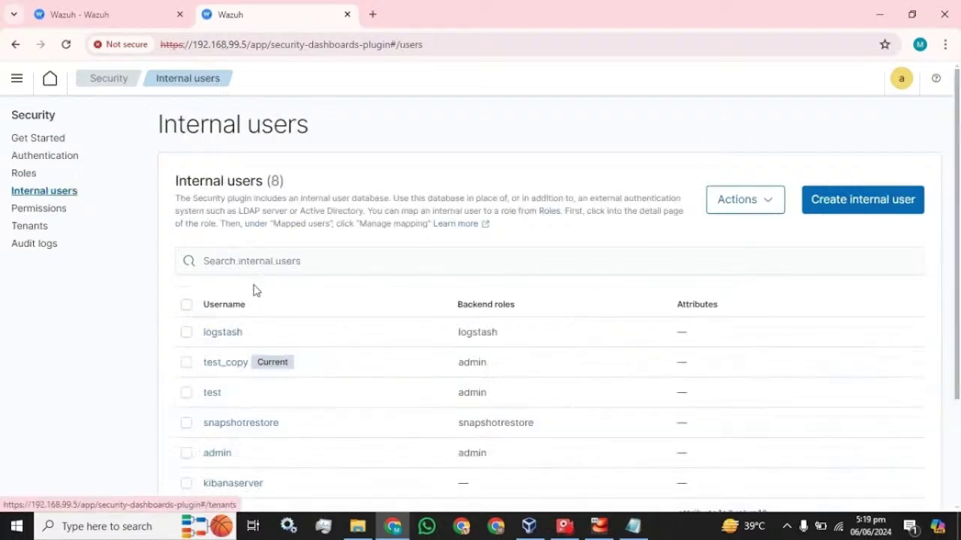
click(186, 332)
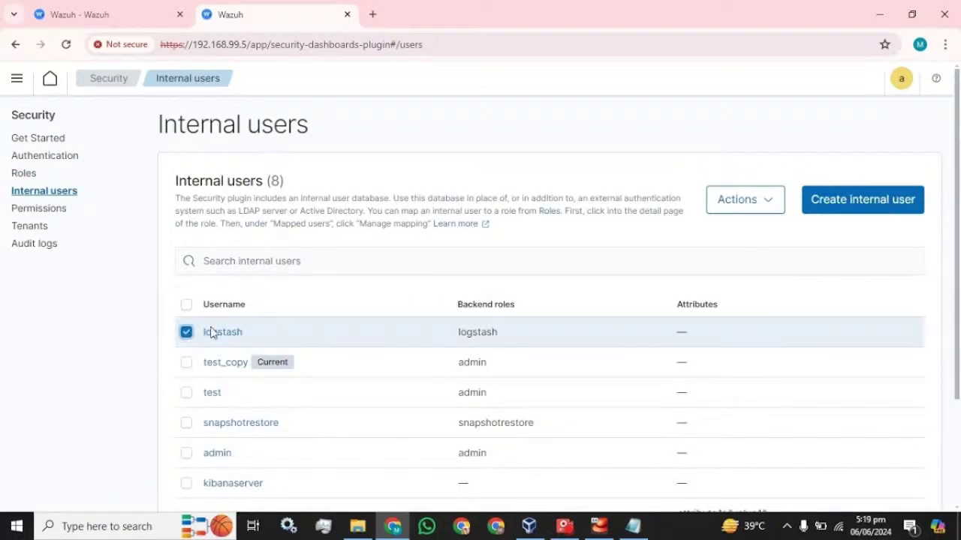
click(756, 213)
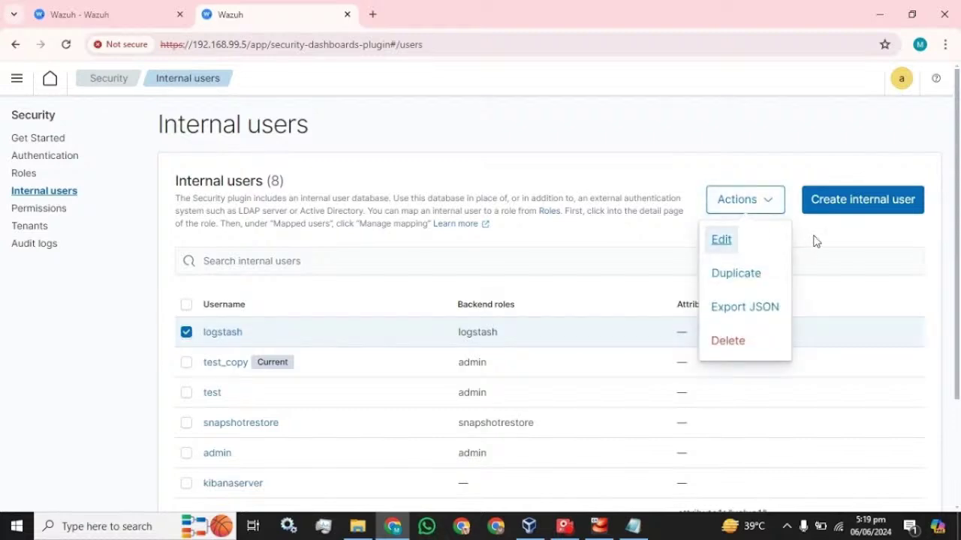
click(816, 241)
click(767, 203)
click(832, 245)
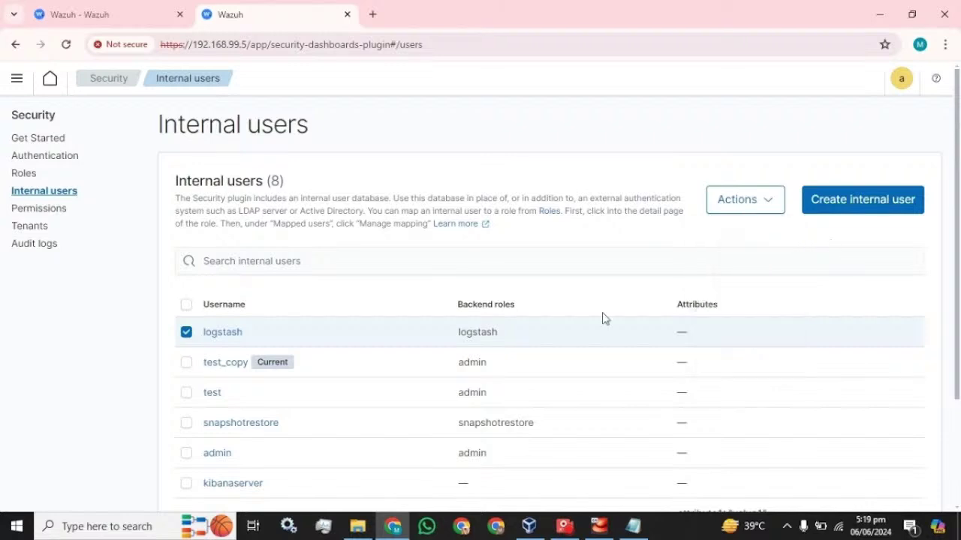
scroll(584, 332, down, 3)
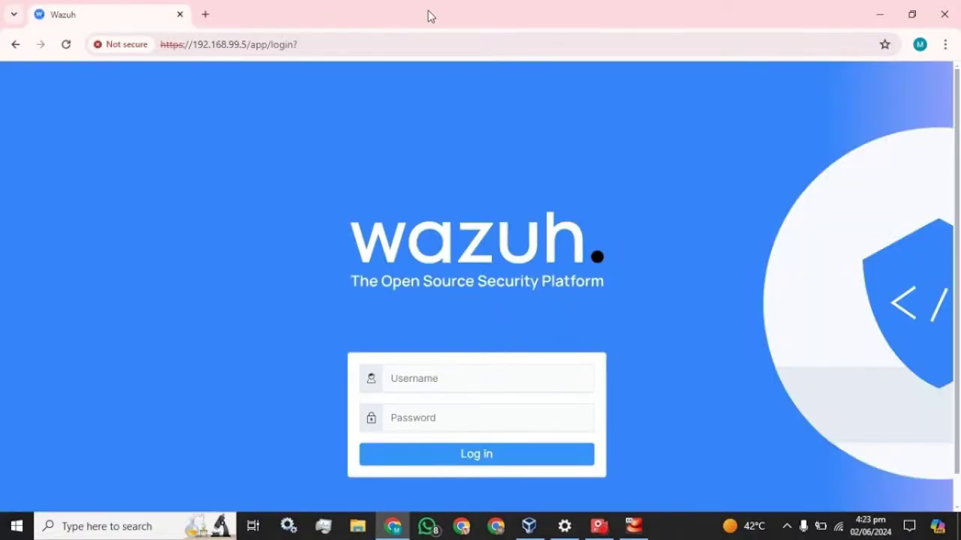
Sign in with the admin account and dismiss Chrome's password warning.
click(442, 378)
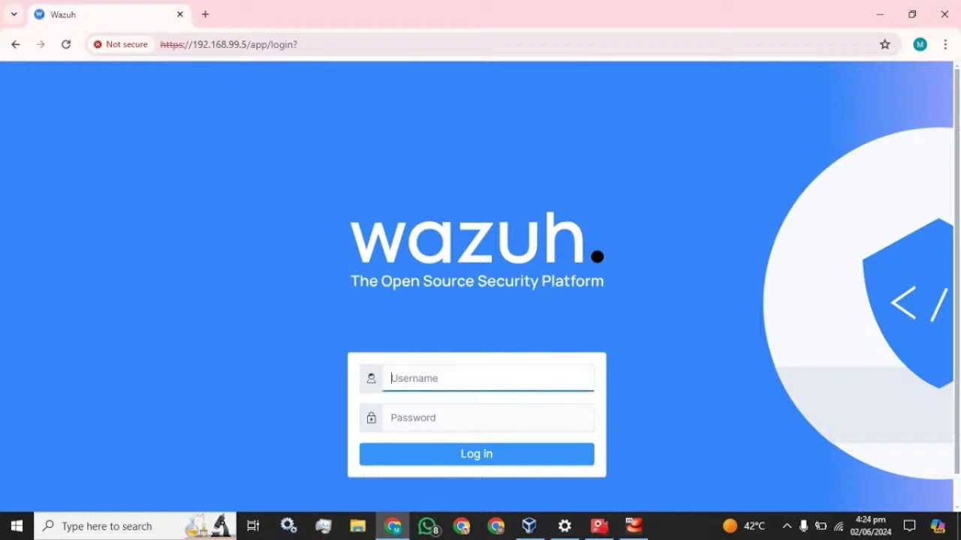
text(admin)
key(Tab)
text(admin)
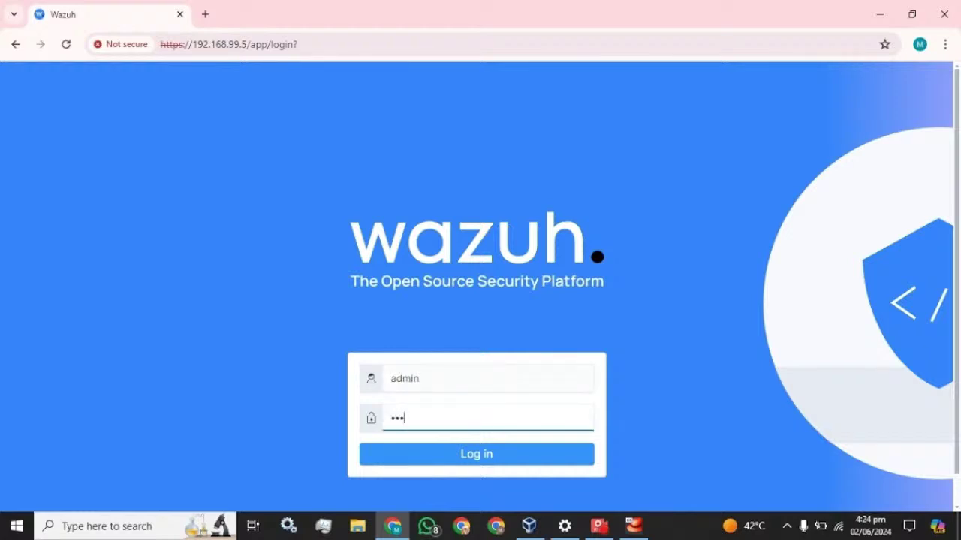
key(Return)
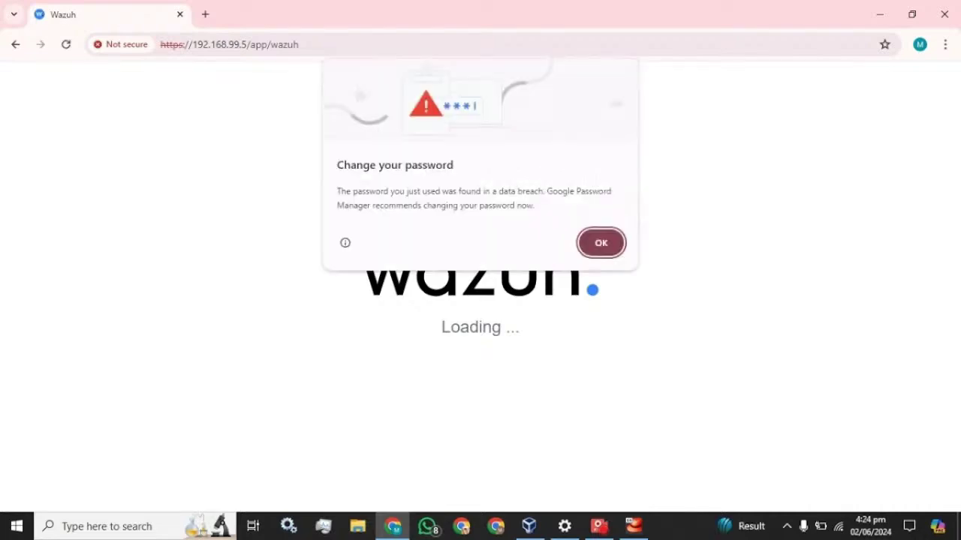
click(598, 251)
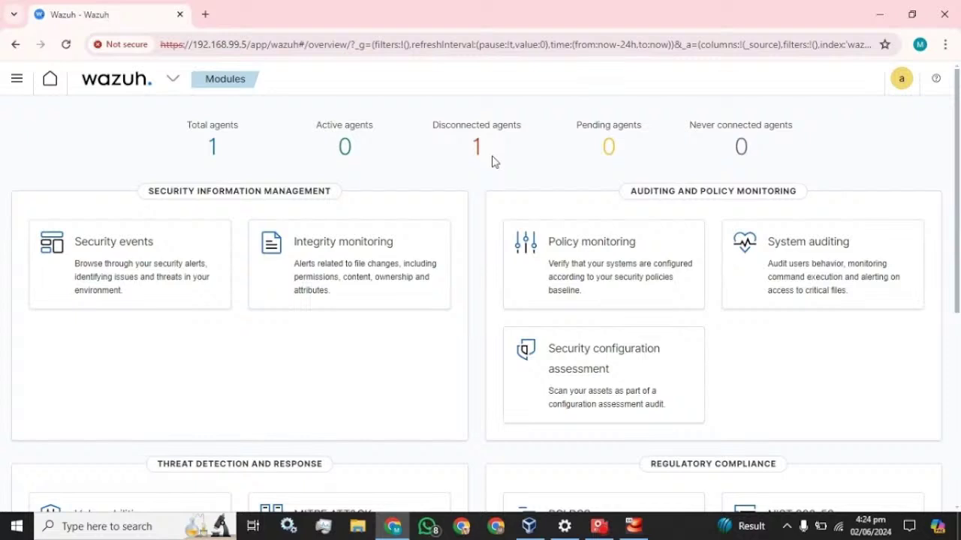
Launch the Services app and select the Wazuh Windows Agent service.
click(132, 529)
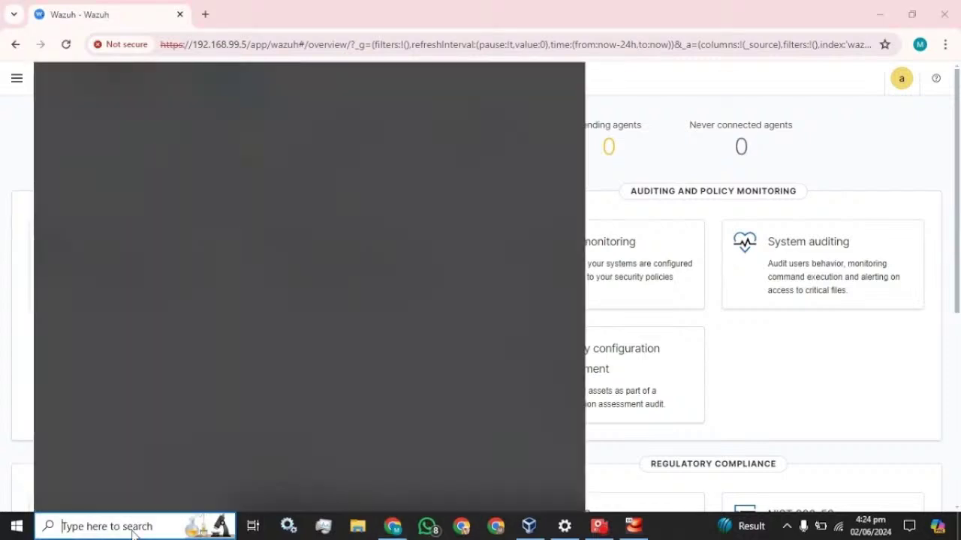
text(services)
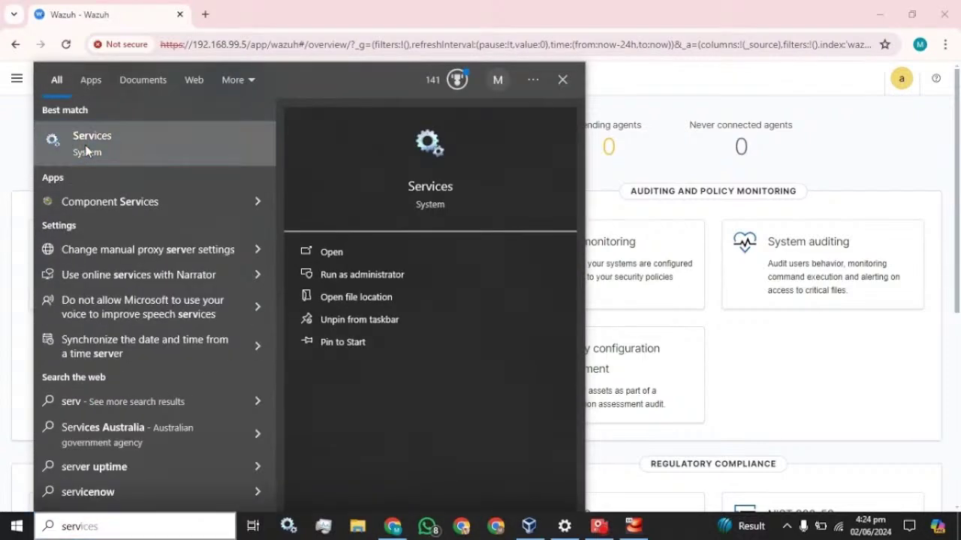
click(304, 240)
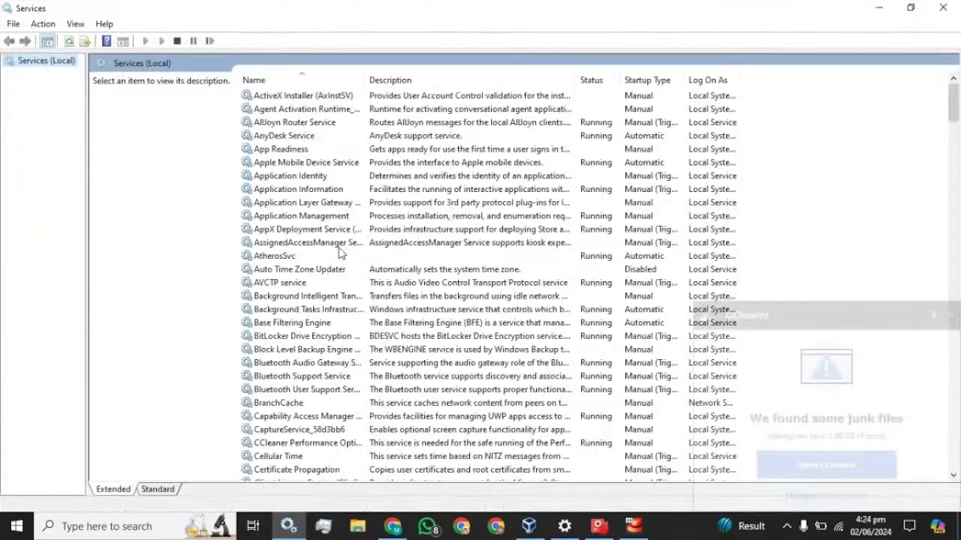
click(339, 249)
key(w)
key(w)
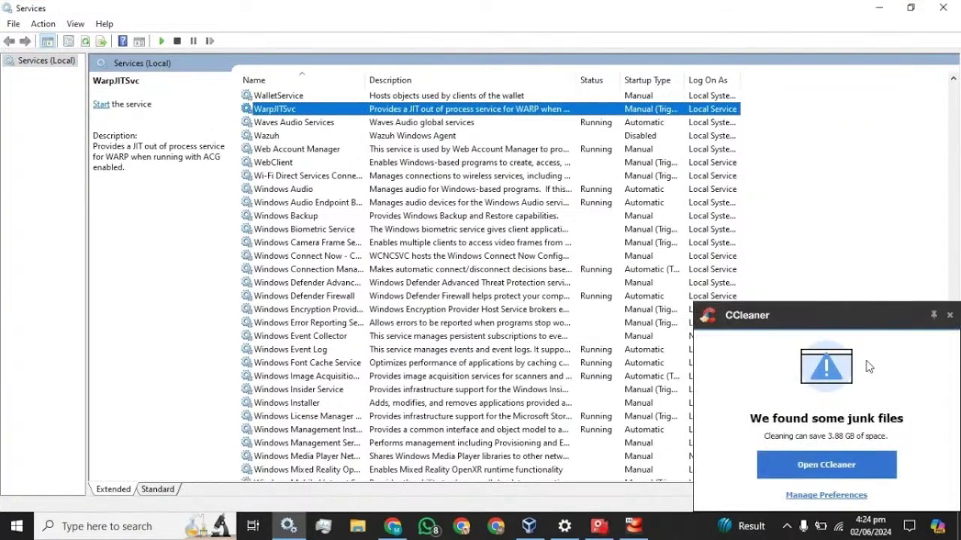
click(950, 316)
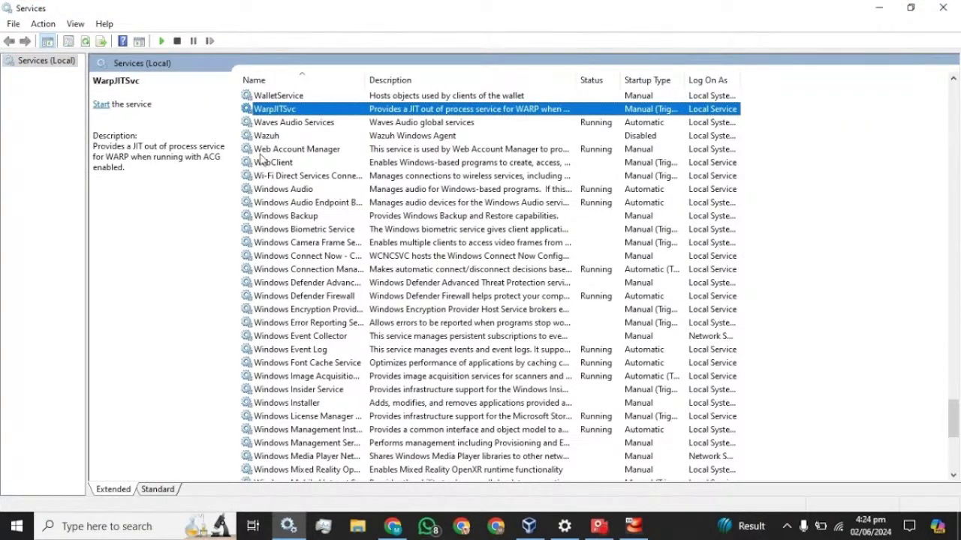
click(273, 135)
In the service's properties, set startup type to Manual, apply, and start it.
right_click(272, 135)
click(308, 268)
click(484, 248)
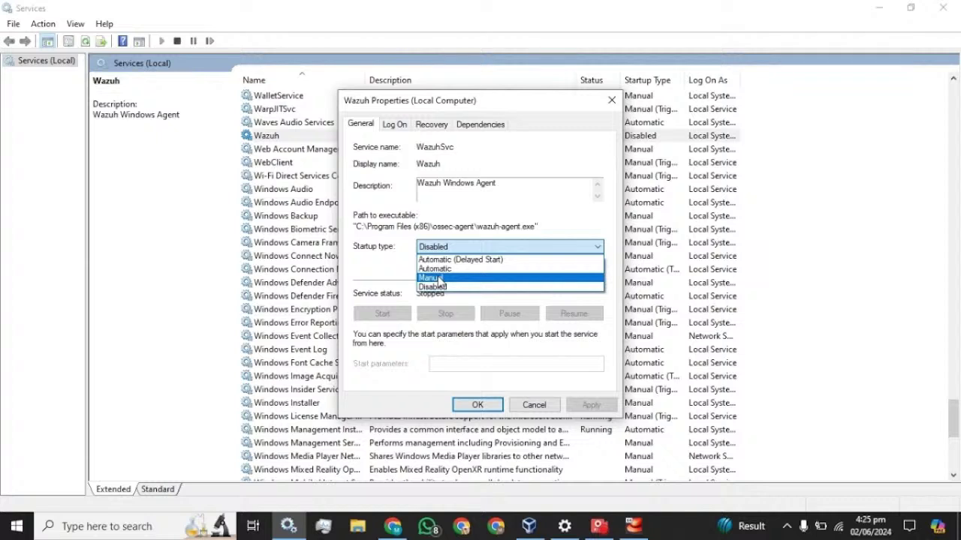
click(439, 278)
click(590, 405)
click(405, 318)
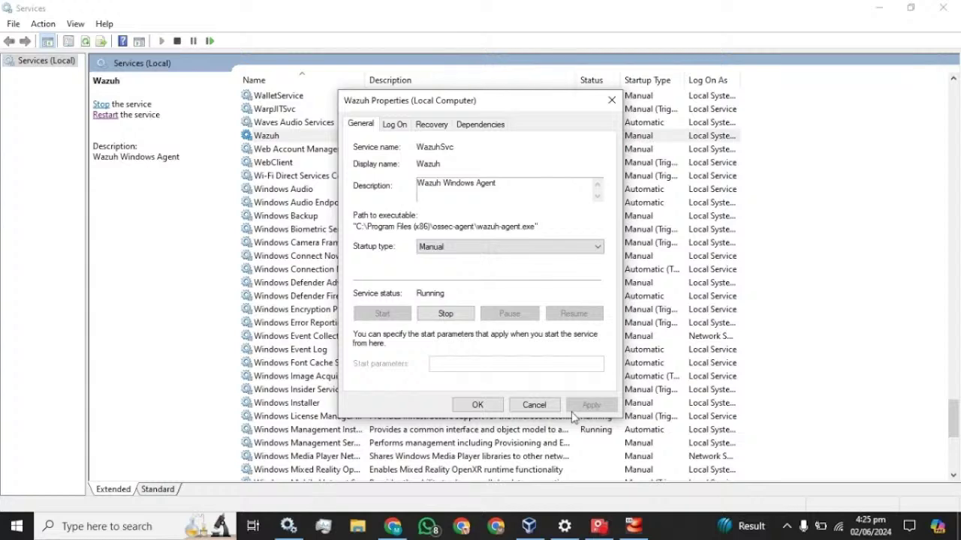
click(477, 405)
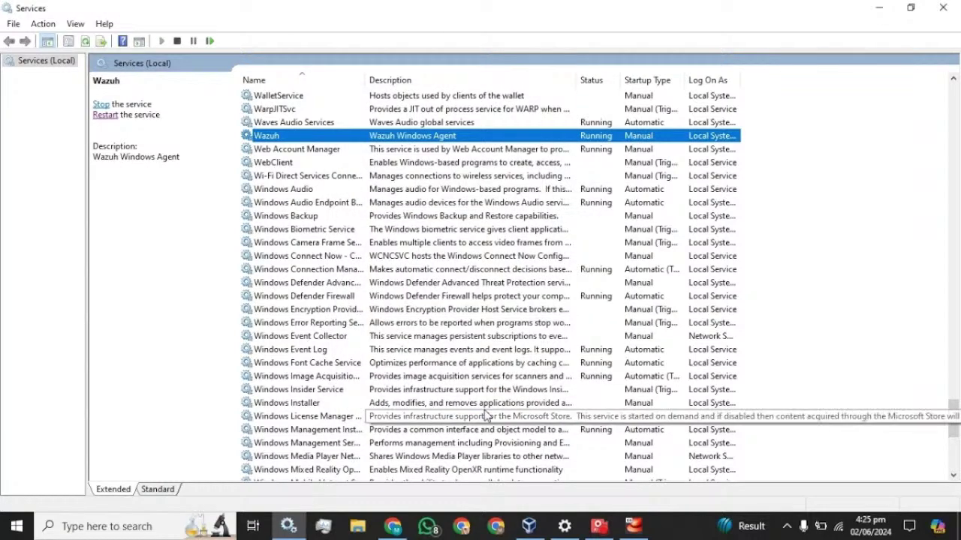
Reload the Wazuh overview so the agent shows active, then go to the Dashboards page.
click(403, 526)
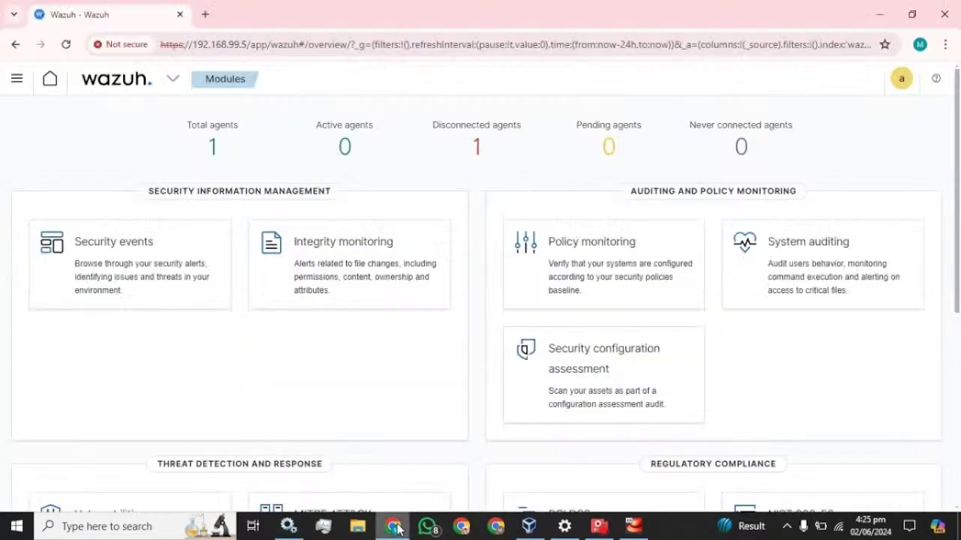
click(68, 46)
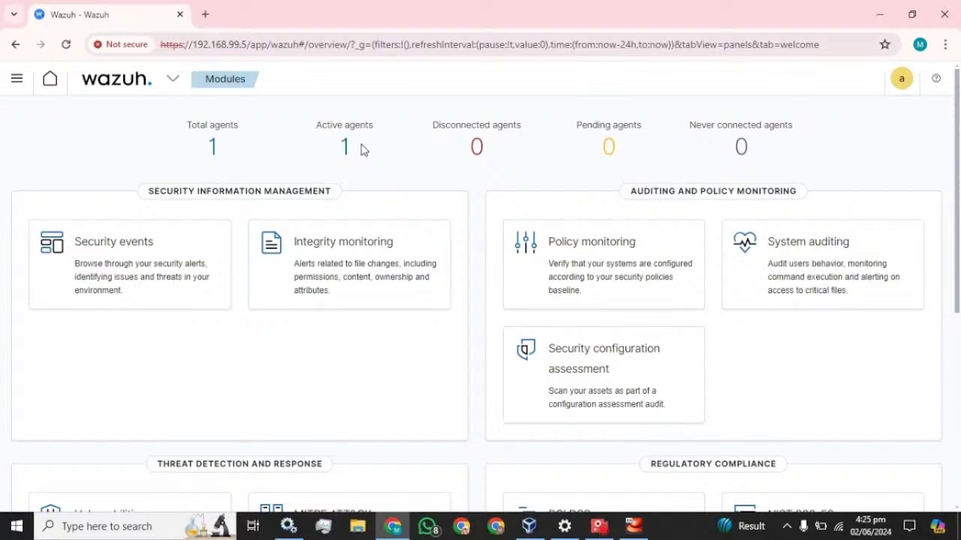
click(16, 82)
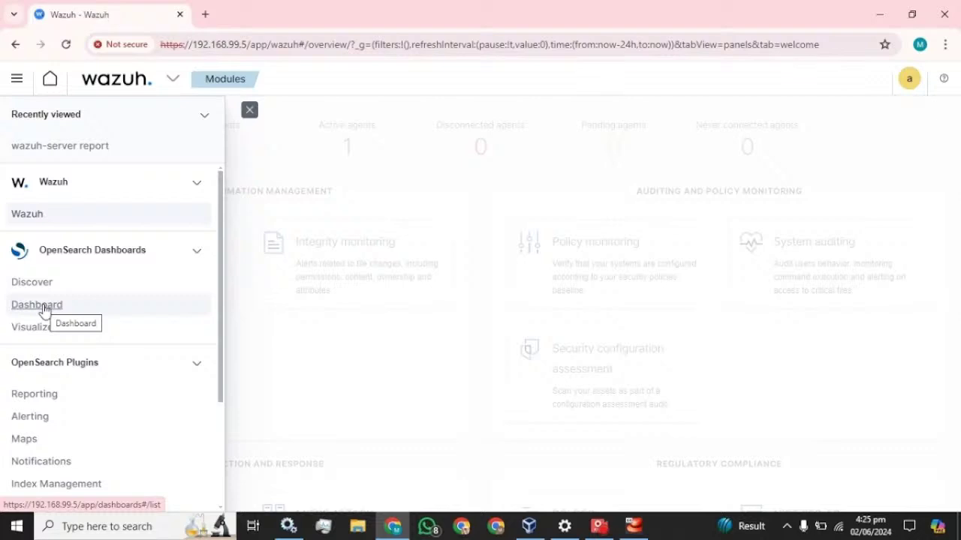
click(44, 311)
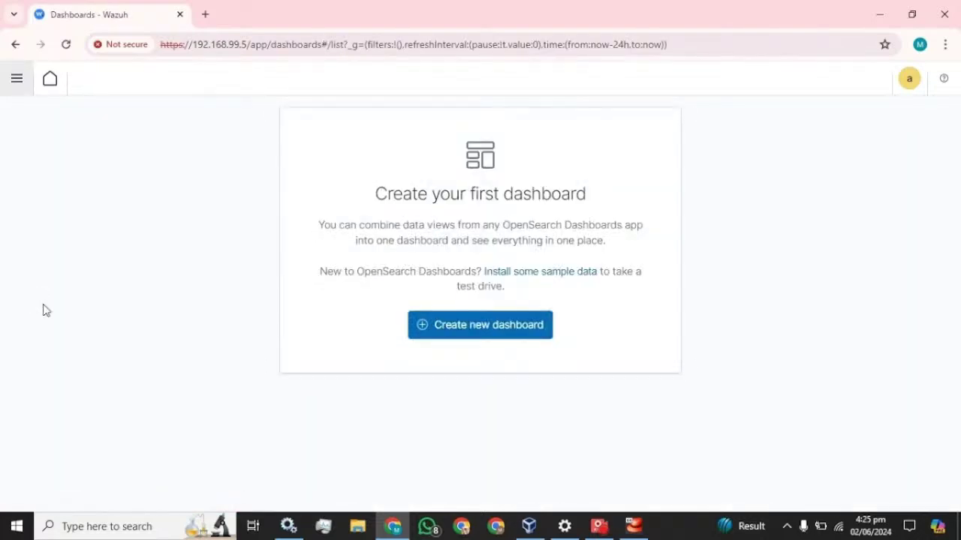
Create a new dashboard with a new Data Table visualization on wazuh-alerts-*.
click(440, 323)
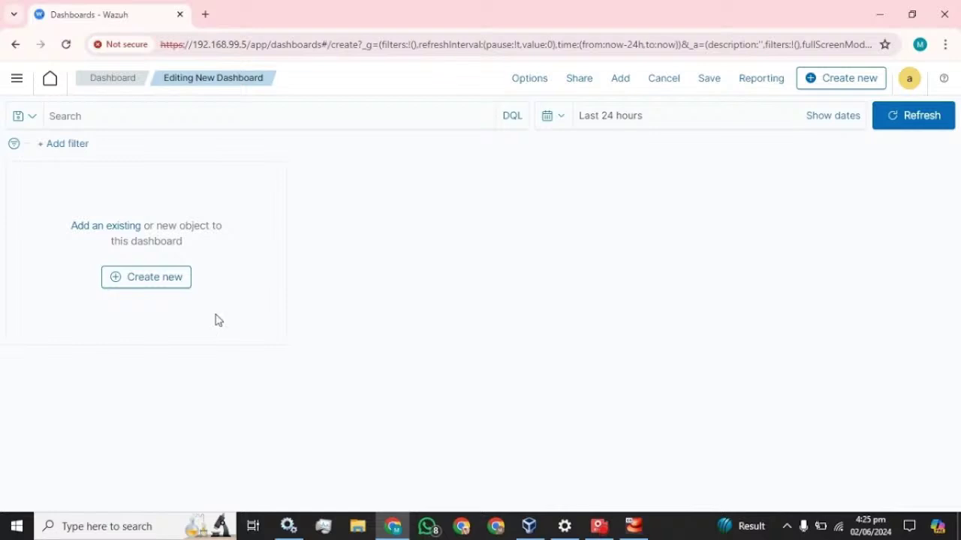
click(135, 279)
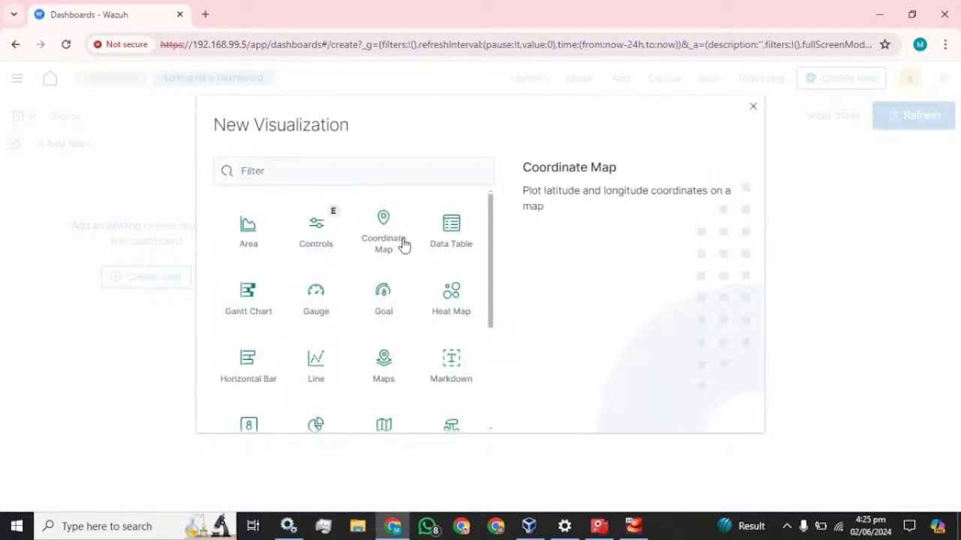
click(462, 244)
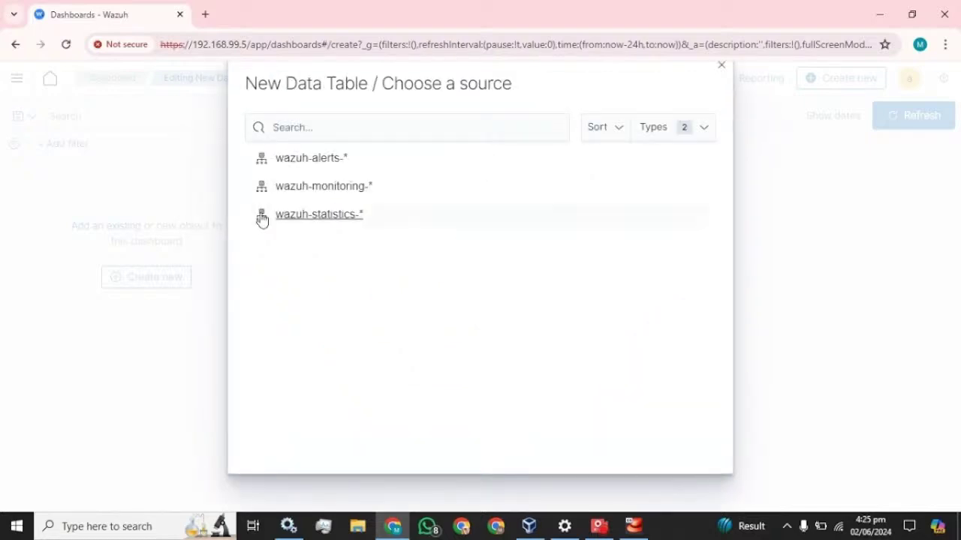
click(323, 165)
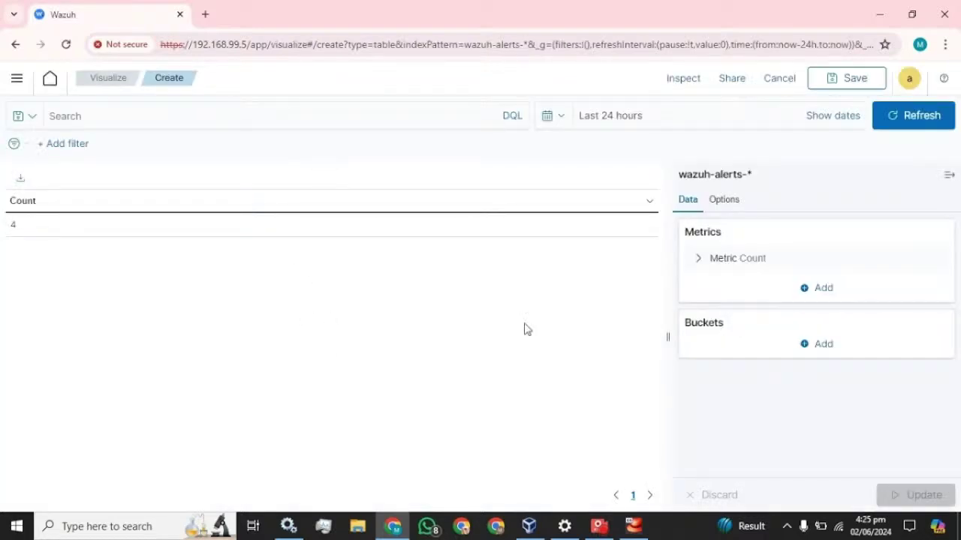
Add a Split table bucket splitting by columns with a Terms aggregation.
click(823, 292)
click(823, 292)
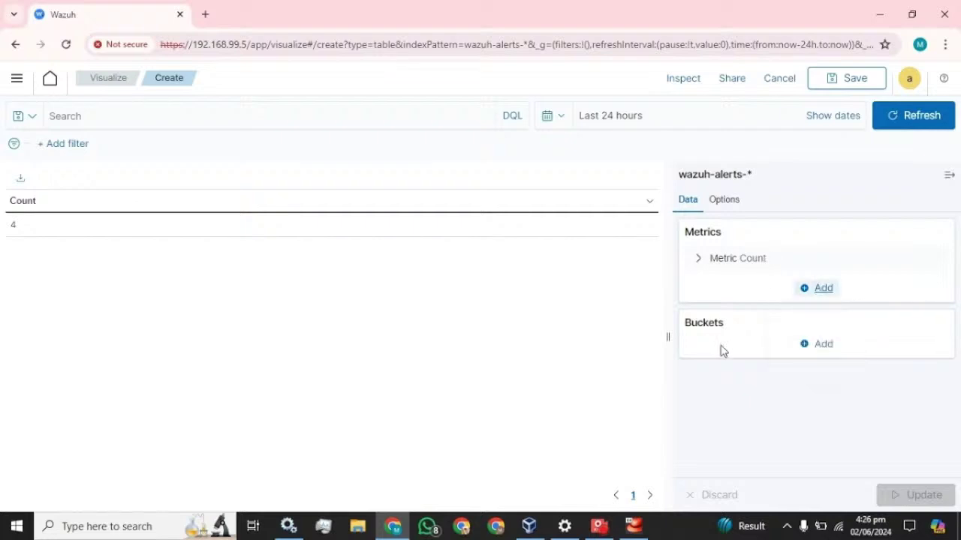
click(817, 348)
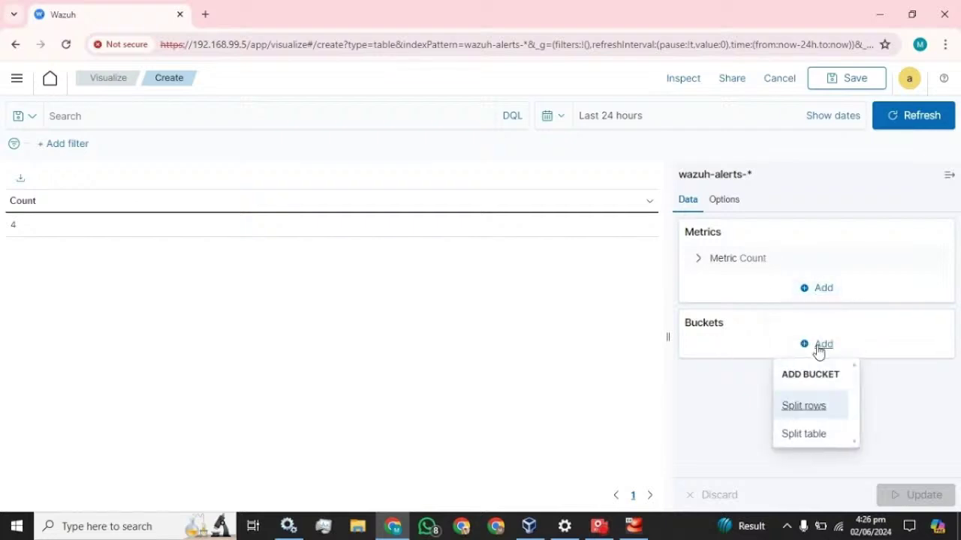
click(809, 435)
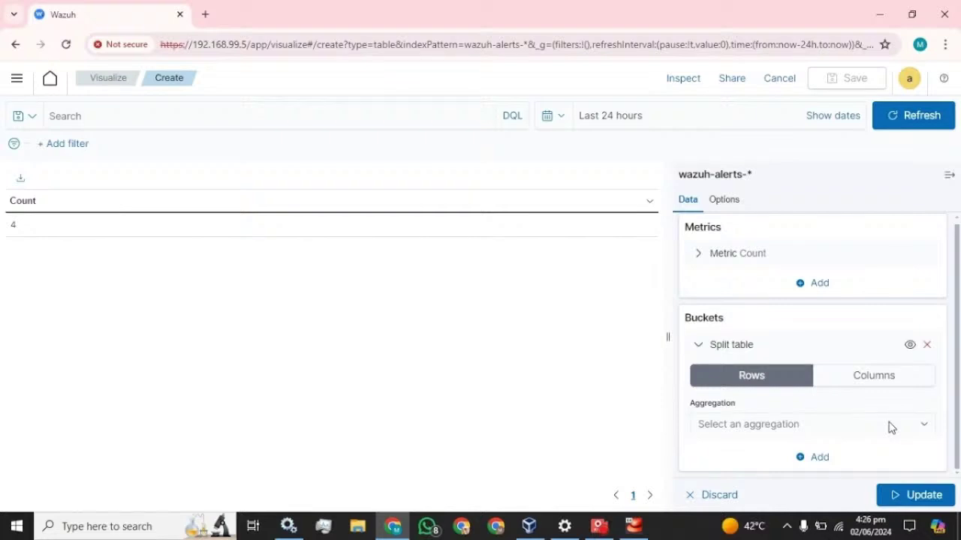
click(898, 386)
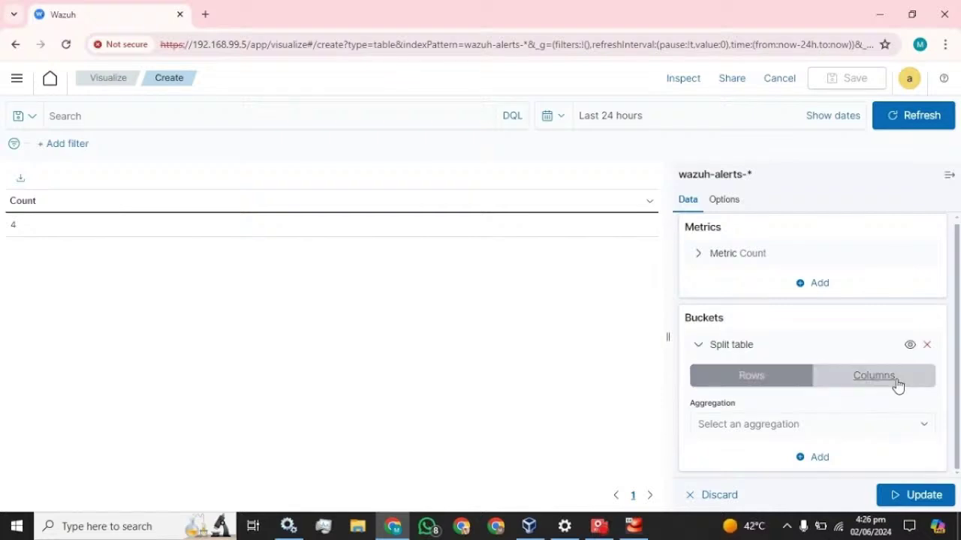
click(925, 428)
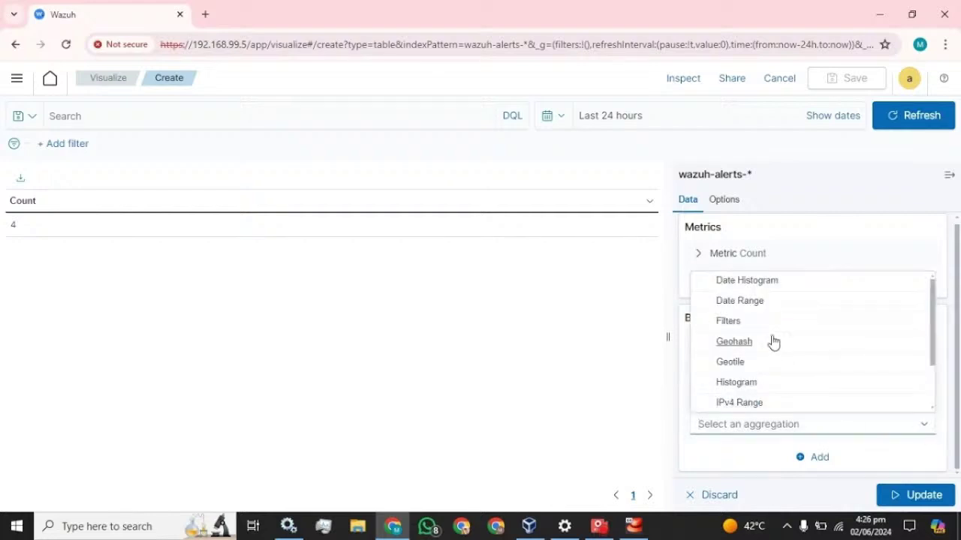
scroll(773, 339, down, 1)
click(738, 401)
scroll(778, 388, down, 2)
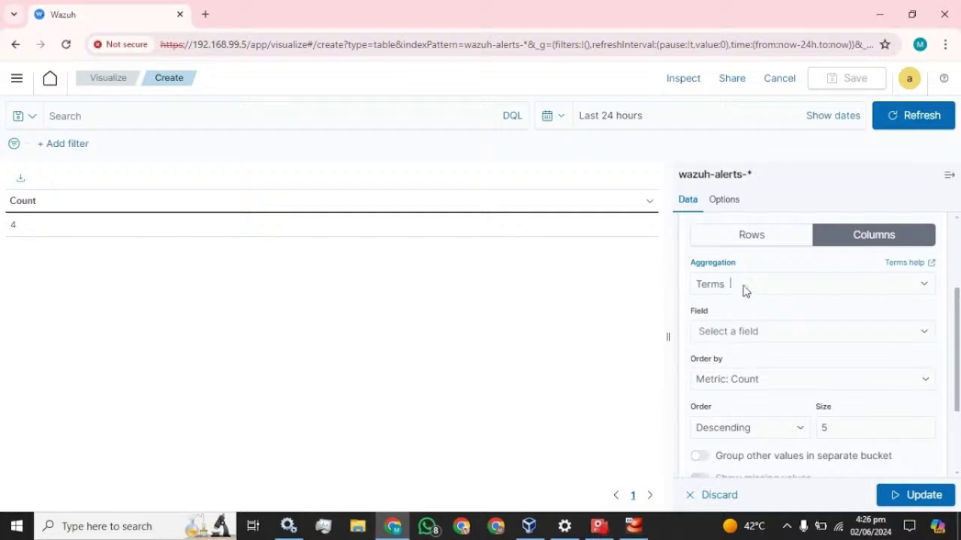
click(745, 291)
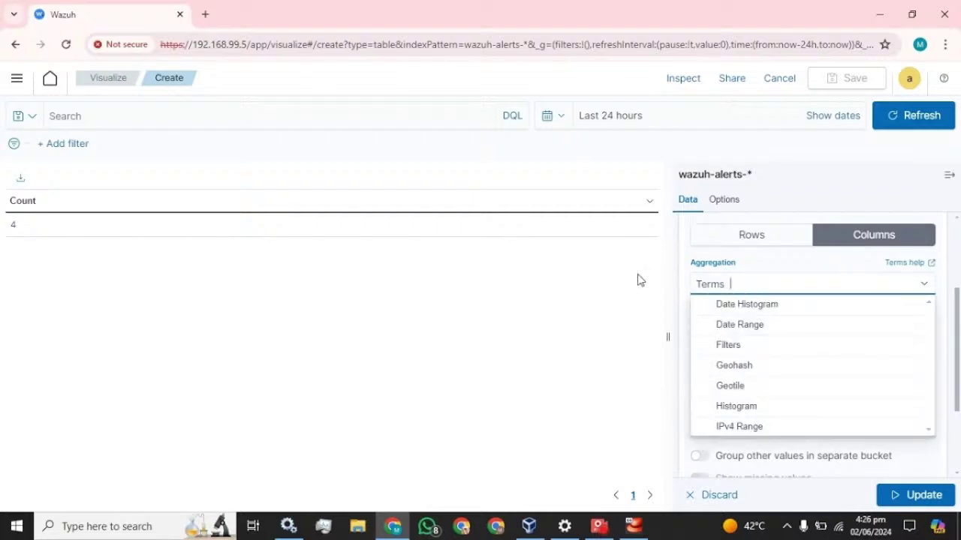
click(638, 276)
click(738, 331)
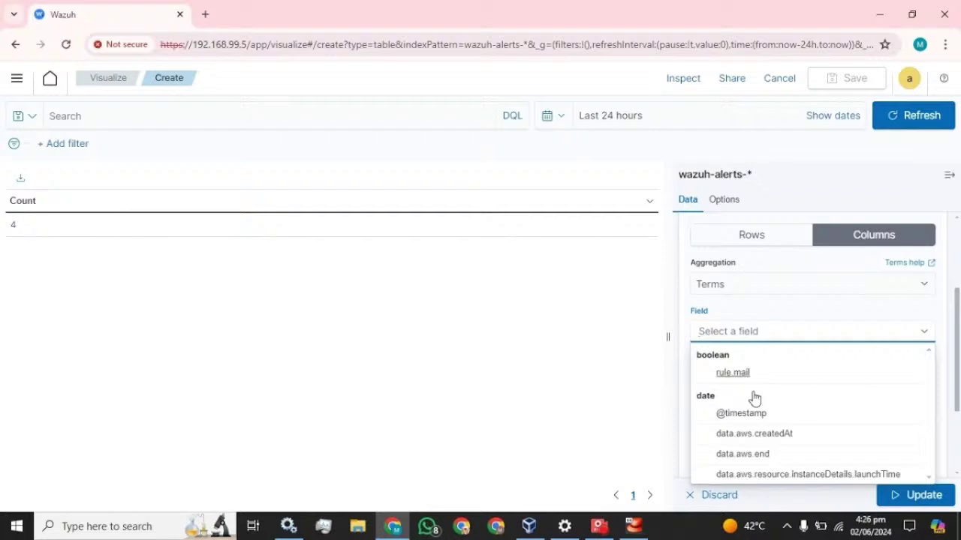
click(758, 417)
scroll(831, 339, down, 1)
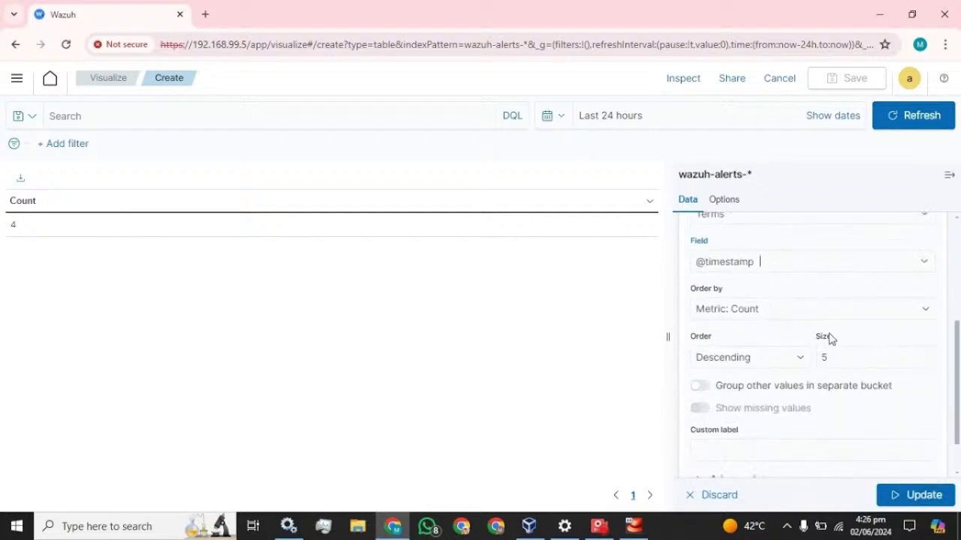
click(792, 357)
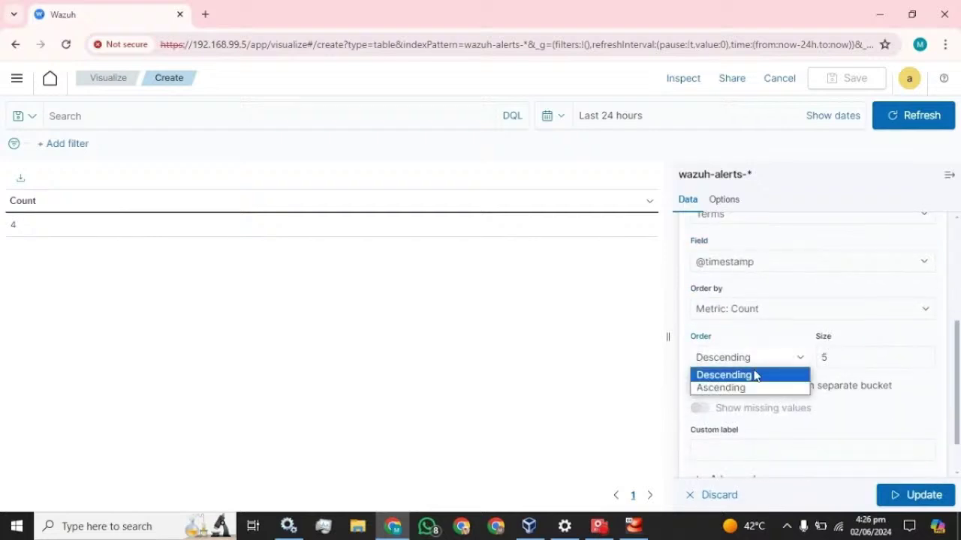
click(725, 388)
key(Tab)
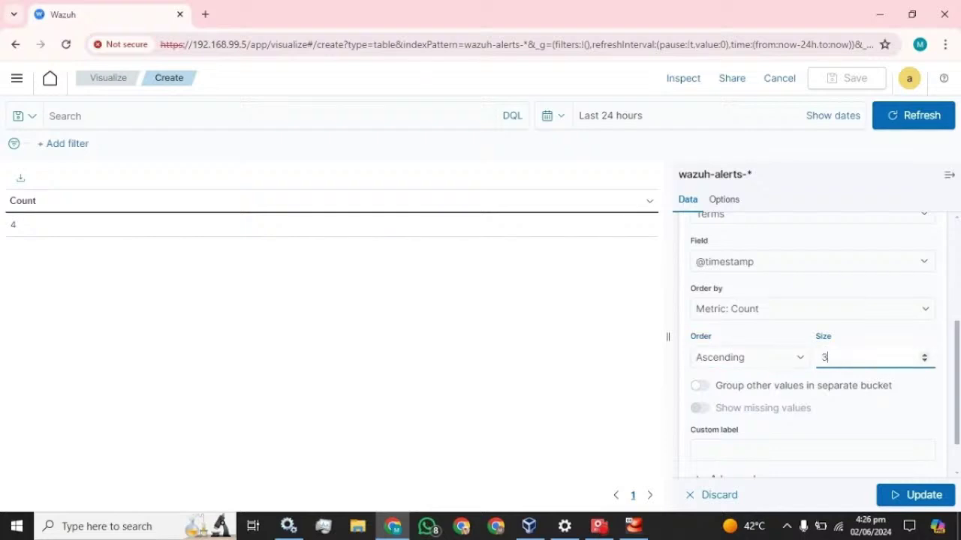
click(776, 338)
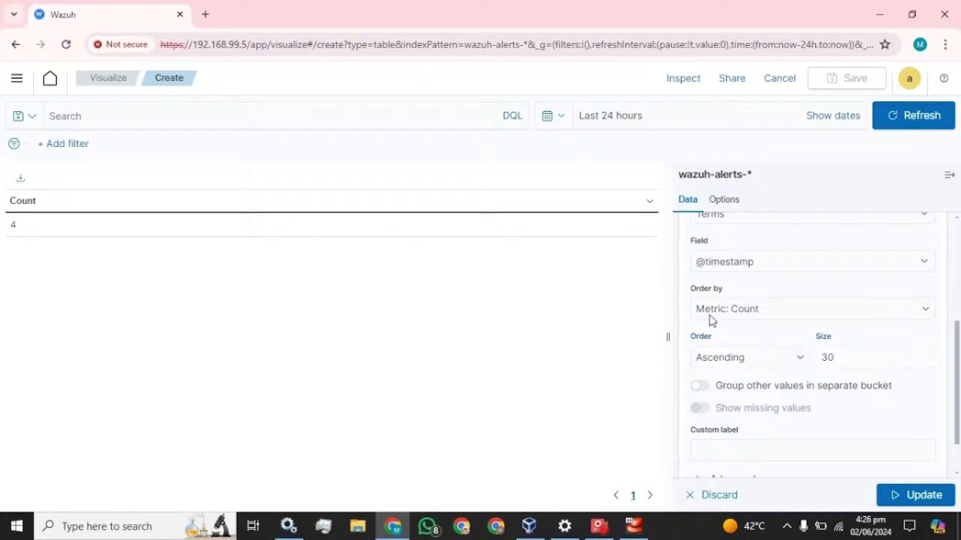
scroll(802, 395, down, 1)
click(803, 397)
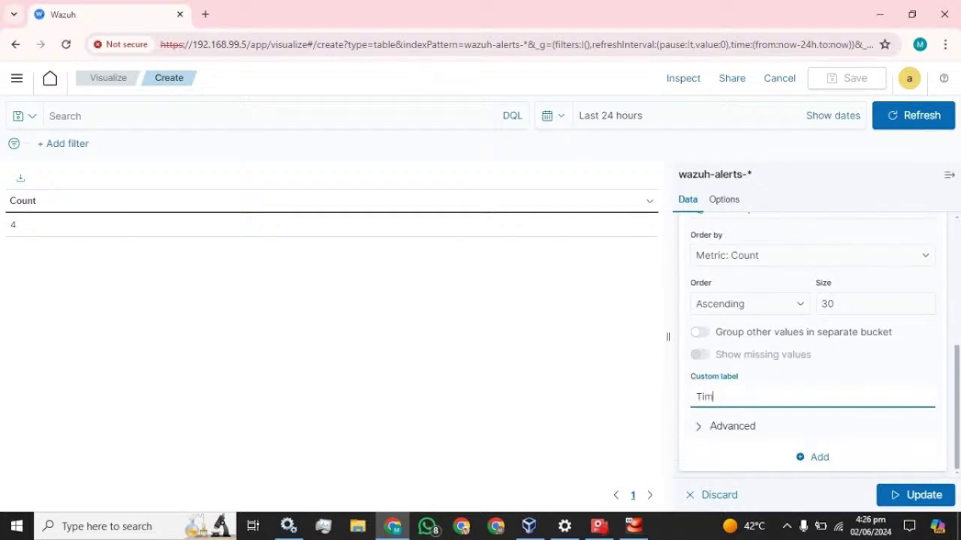
text(Time)
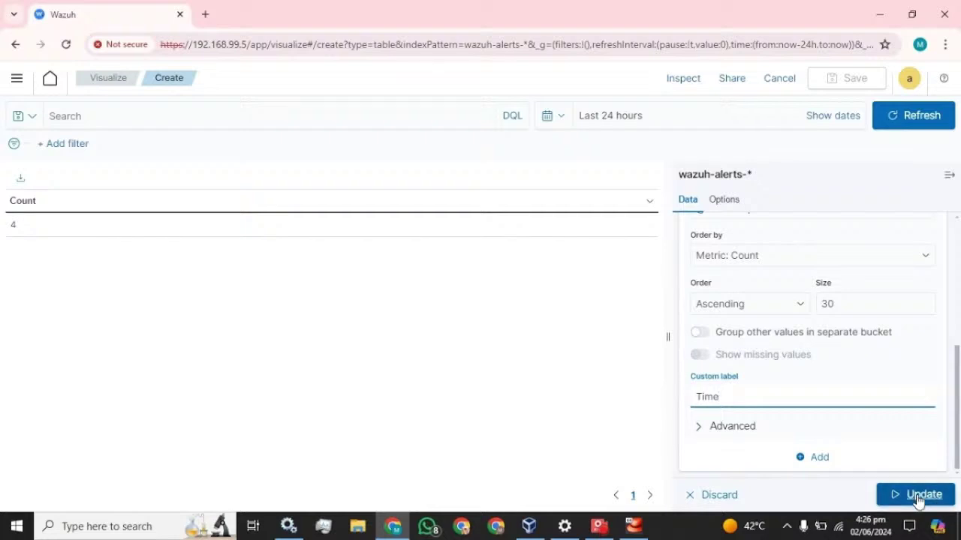
click(918, 498)
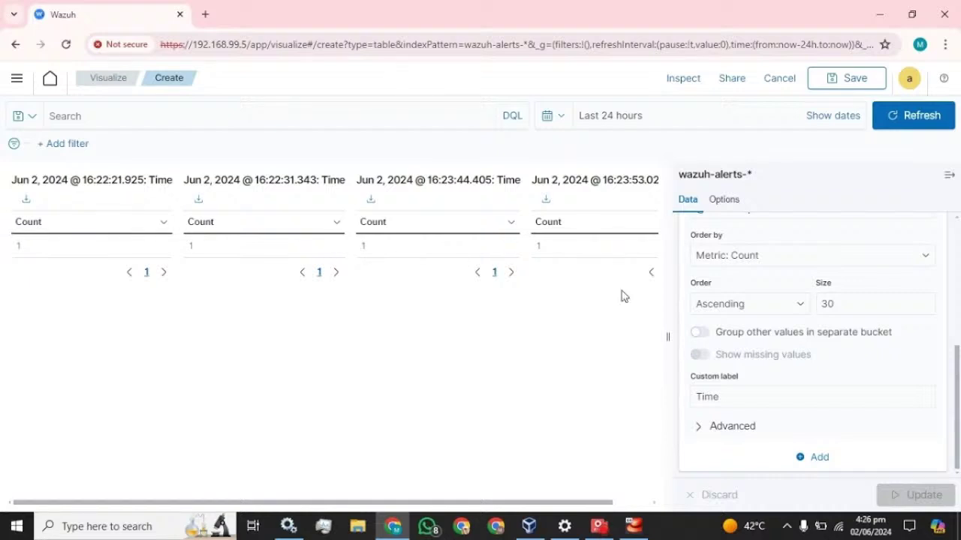
scroll(806, 354, up, 5)
click(754, 381)
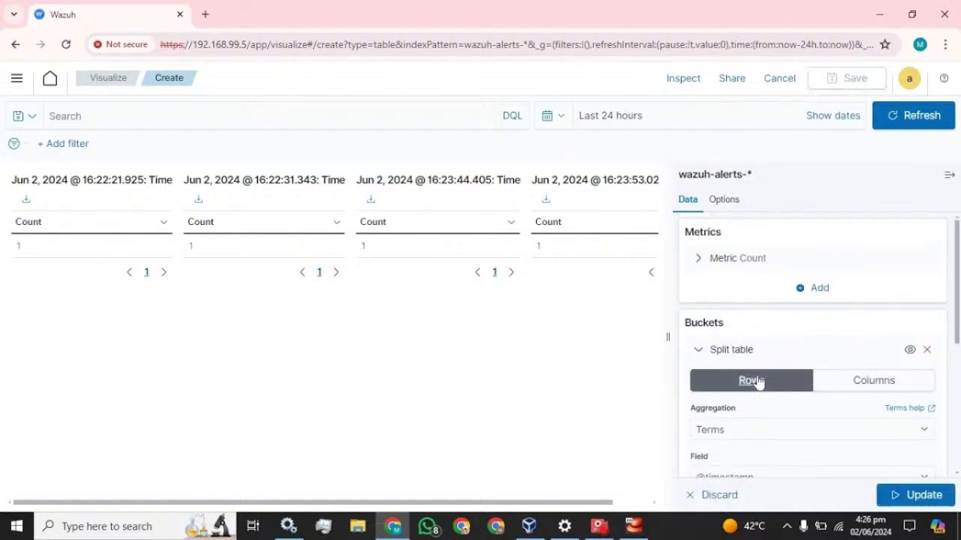
click(906, 494)
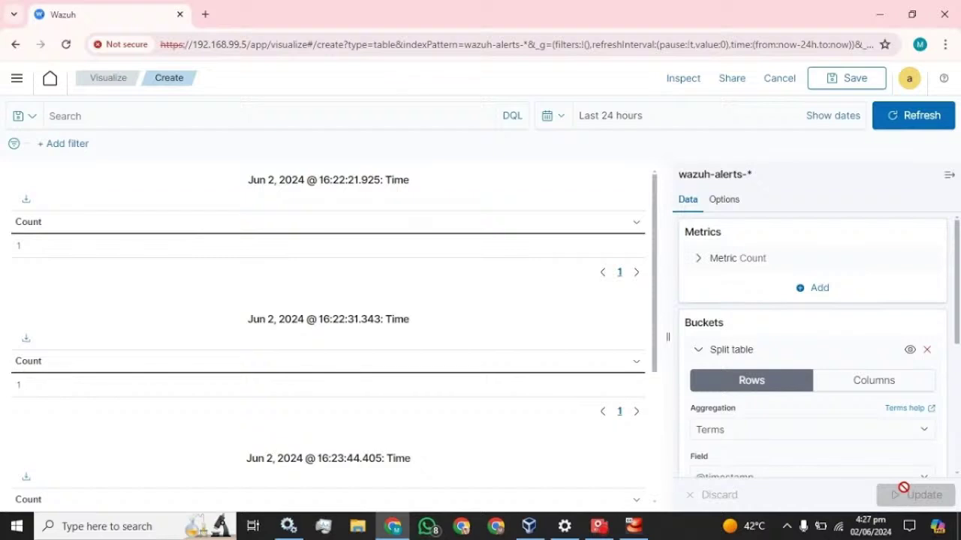
scroll(328, 300, down, 3)
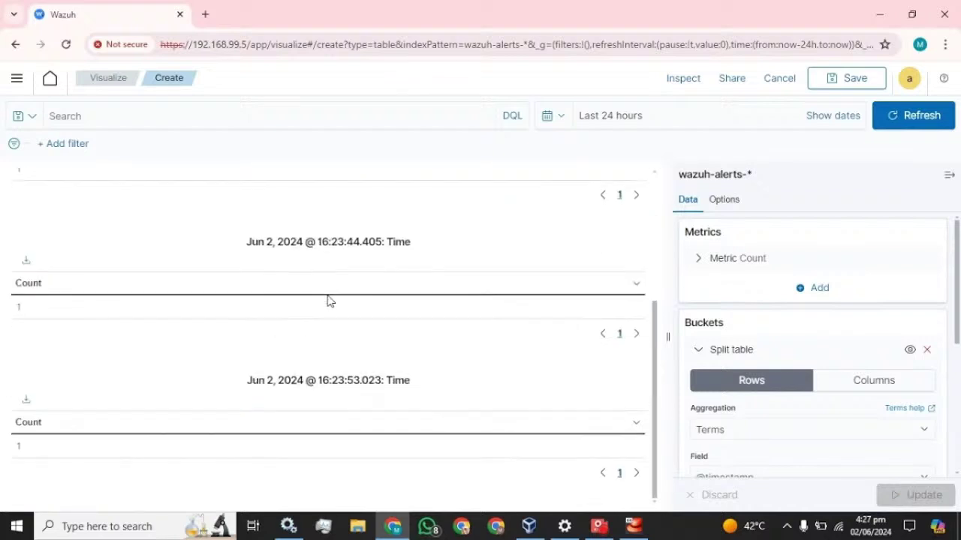
scroll(328, 300, up, 3)
scroll(328, 300, down, 2)
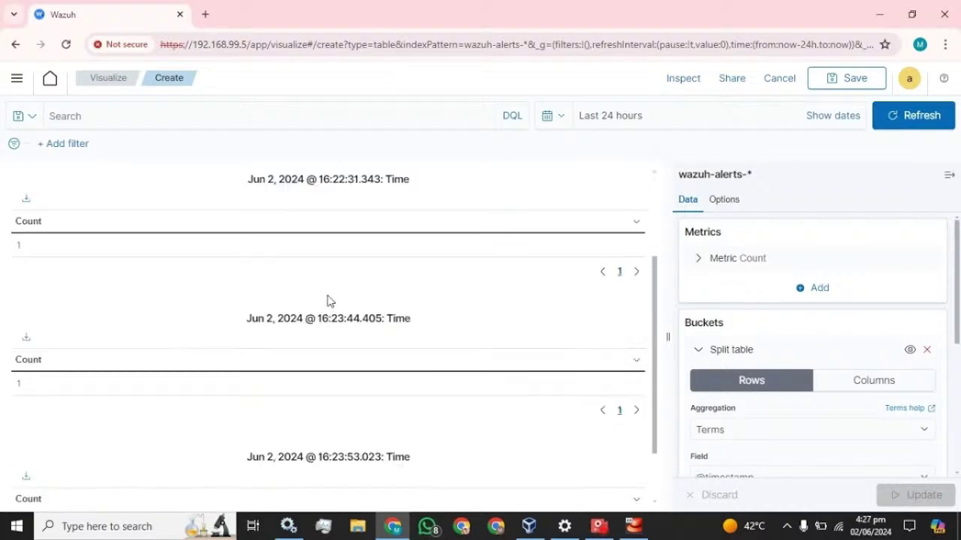
click(874, 380)
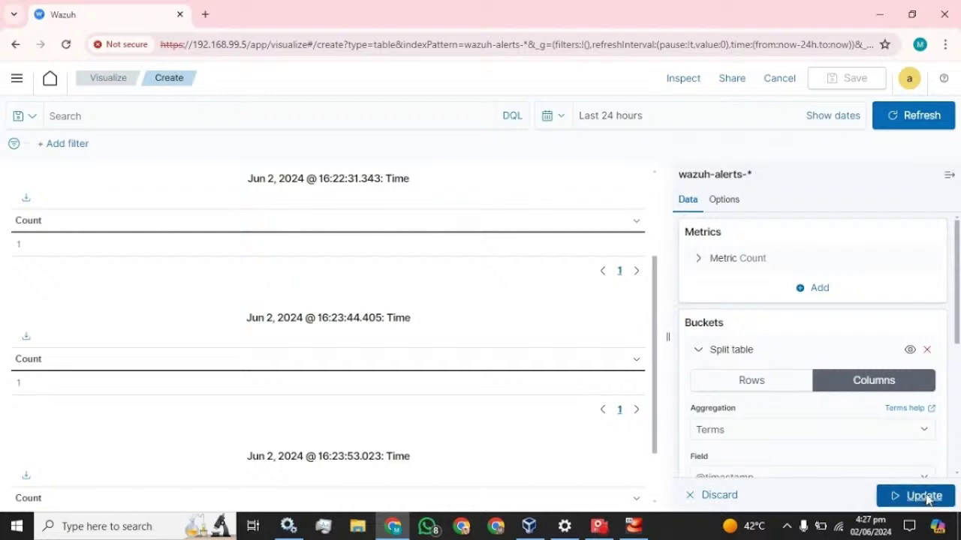
click(923, 495)
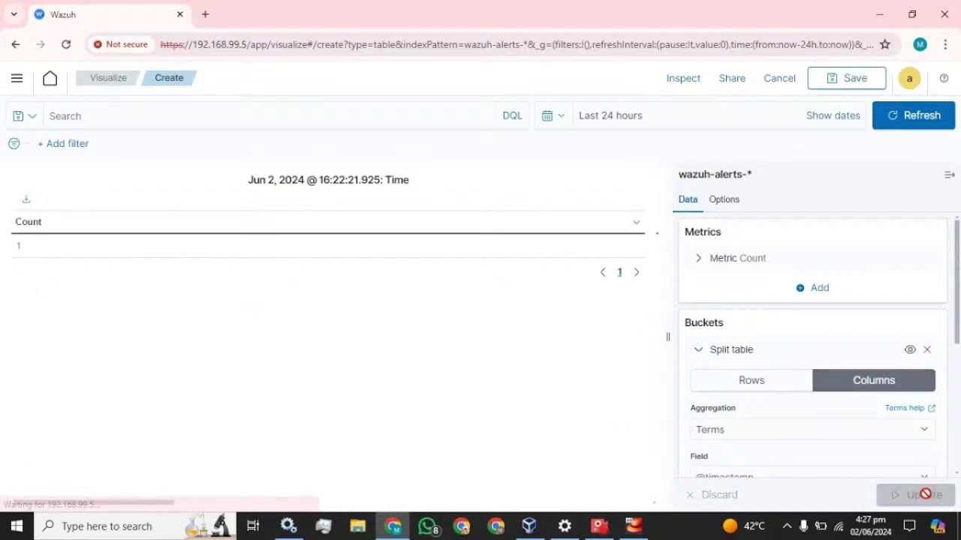
click(949, 176)
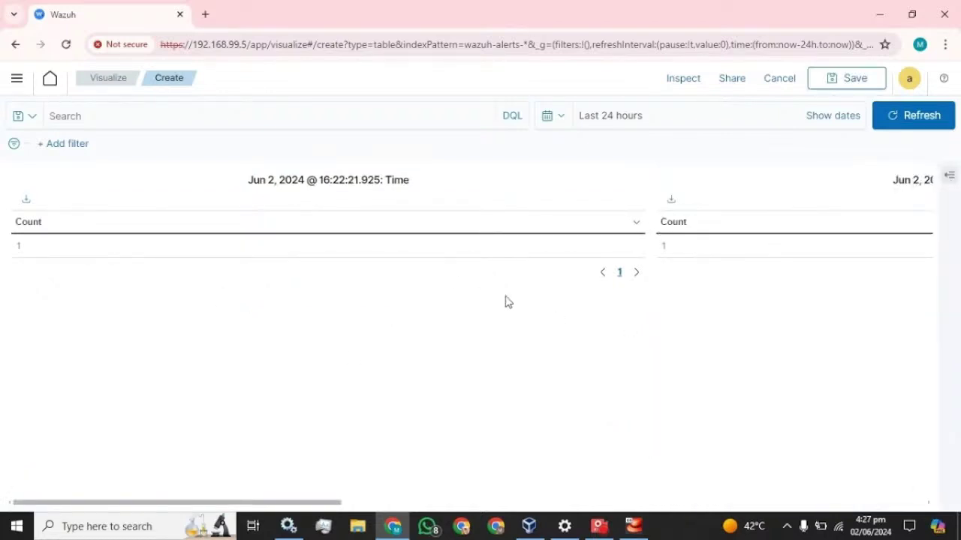
click(951, 180)
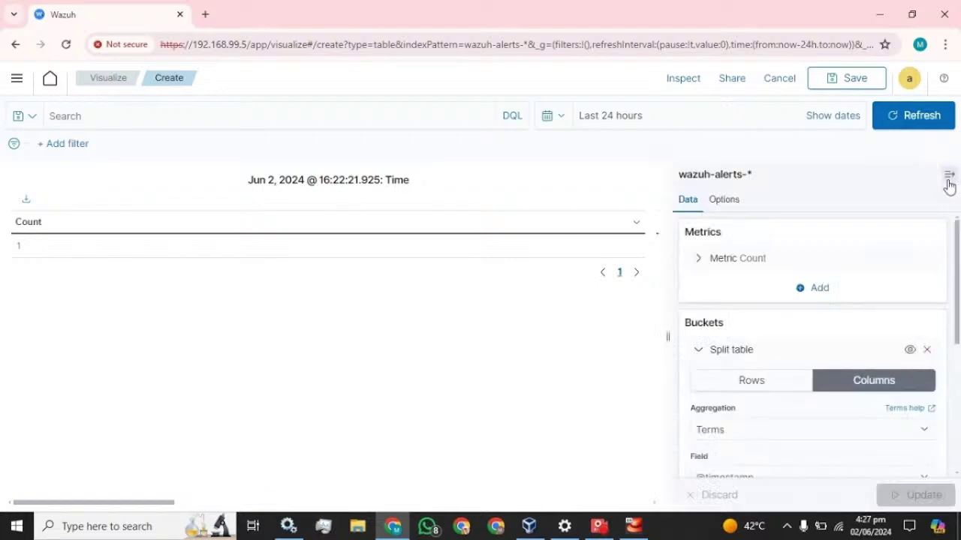
scroll(743, 287, down, 1)
scroll(743, 288, down, 3)
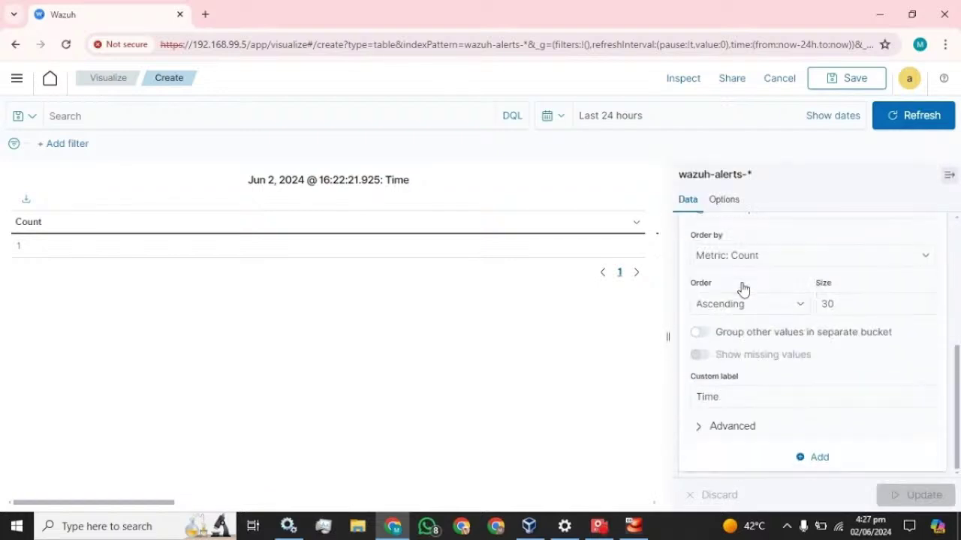
Add a Split rows sub-bucket and collapse the timestamp table split settings.
click(813, 461)
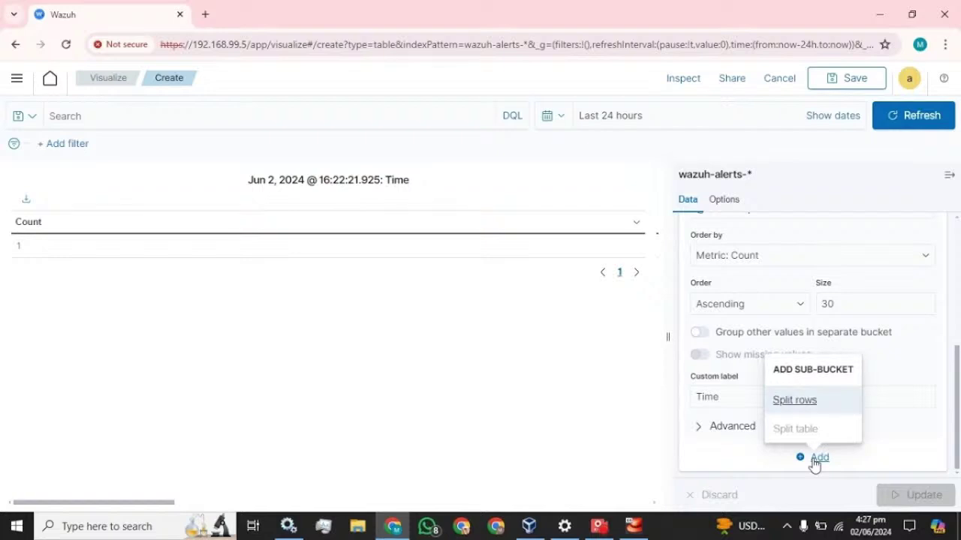
click(800, 403)
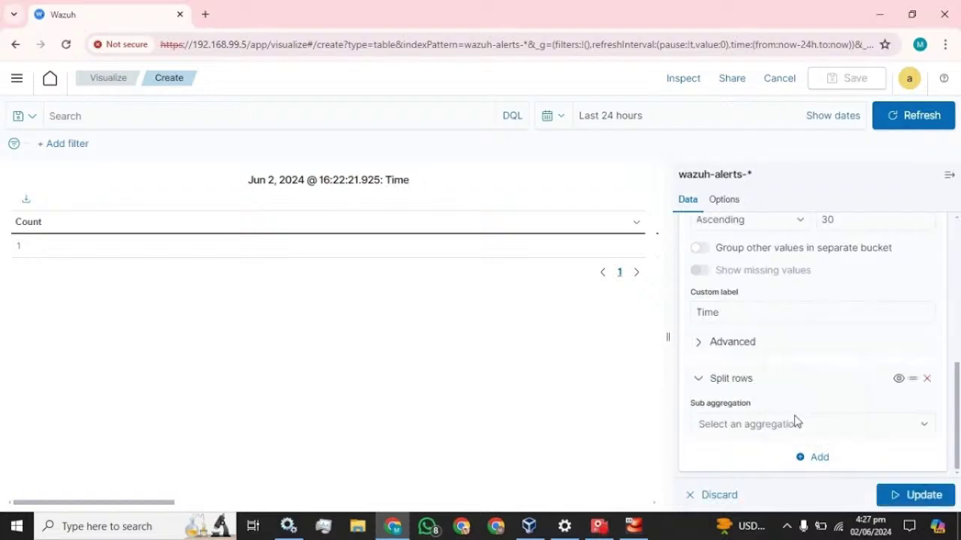
scroll(763, 395, up, 5)
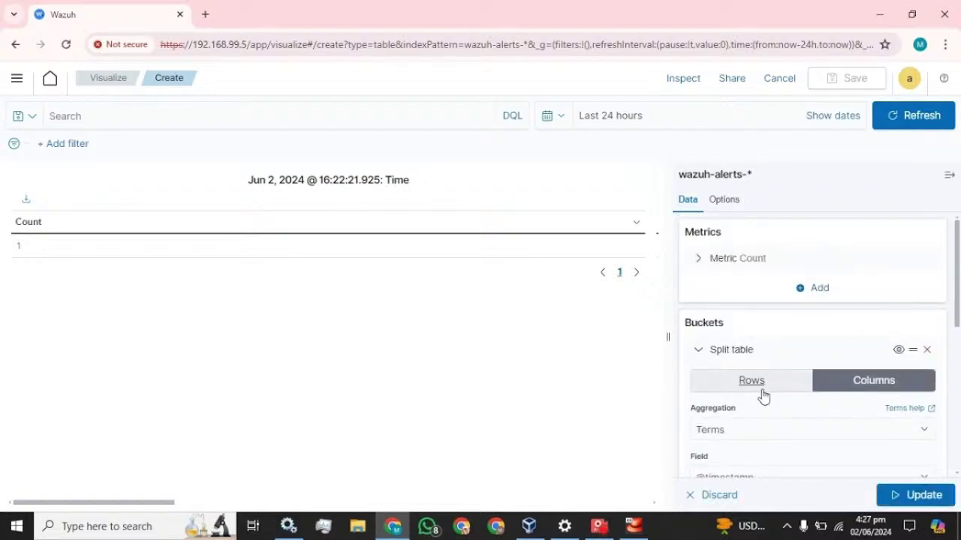
click(698, 351)
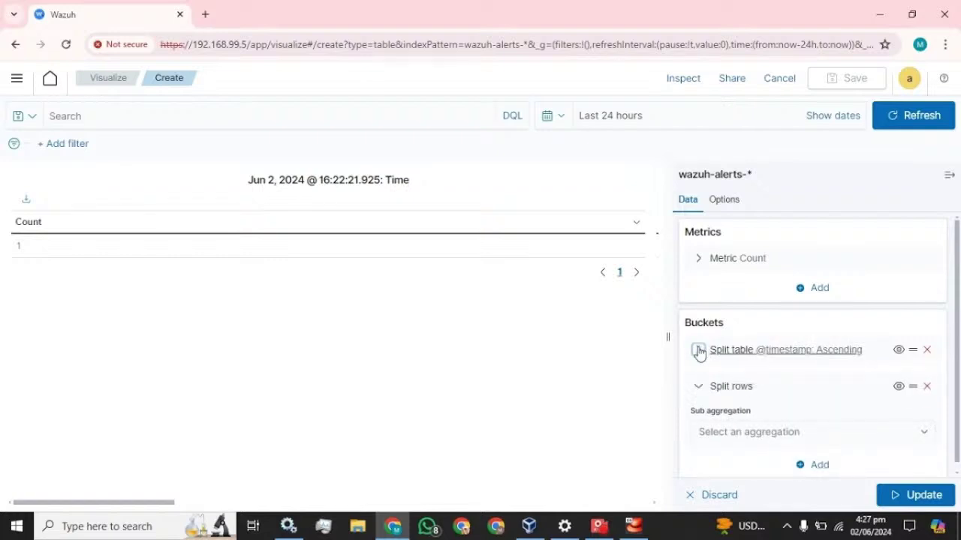
click(698, 351)
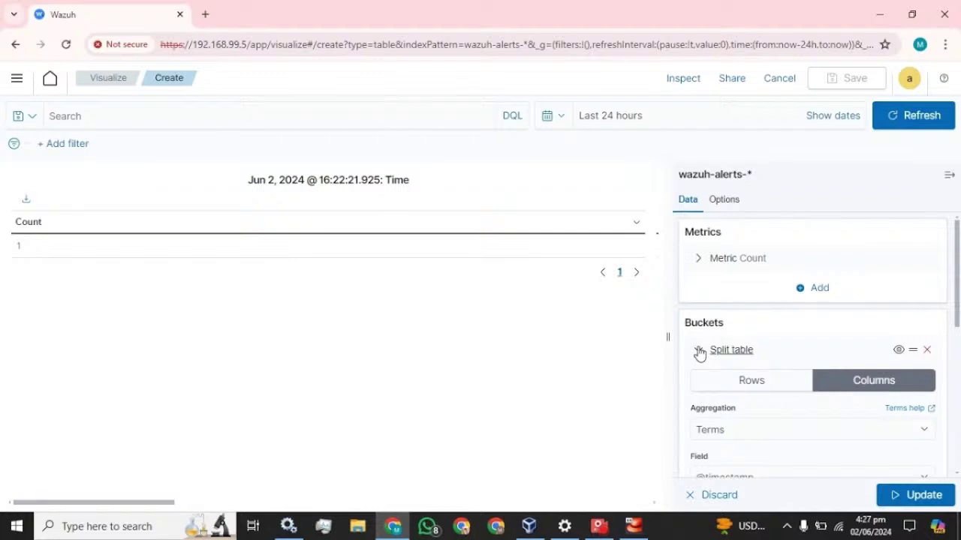
click(698, 351)
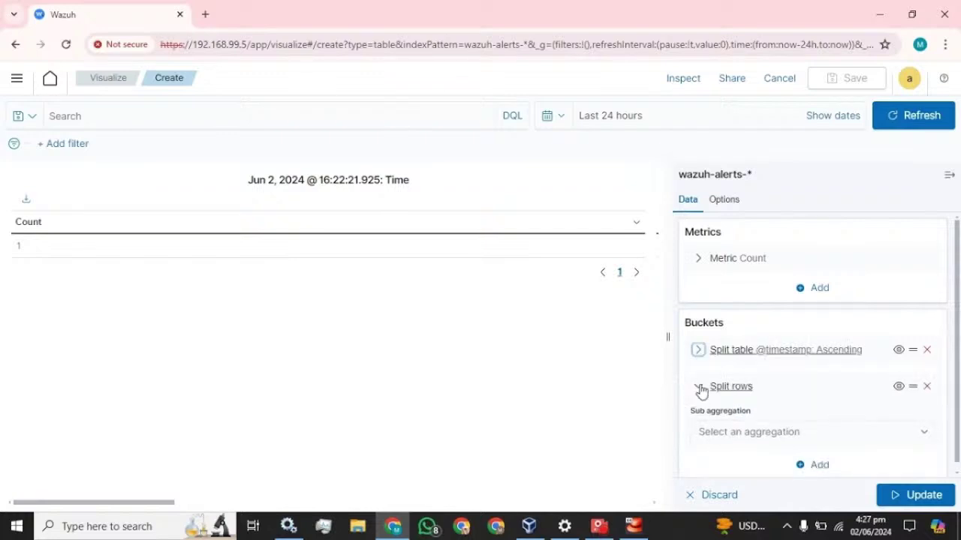
click(698, 387)
click(697, 386)
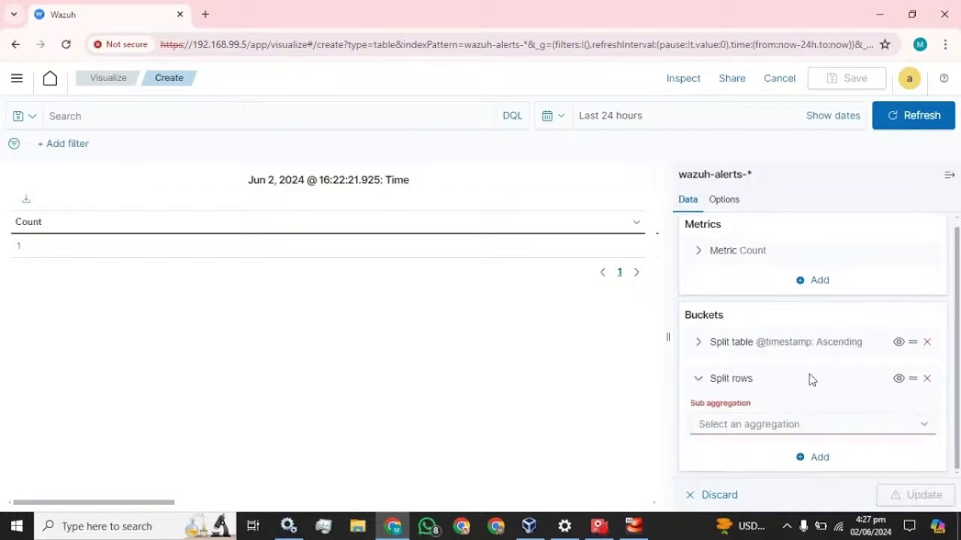
Set the row split to Terms and filter its field list with 'hos'.
click(825, 426)
scroll(769, 379, down, 2)
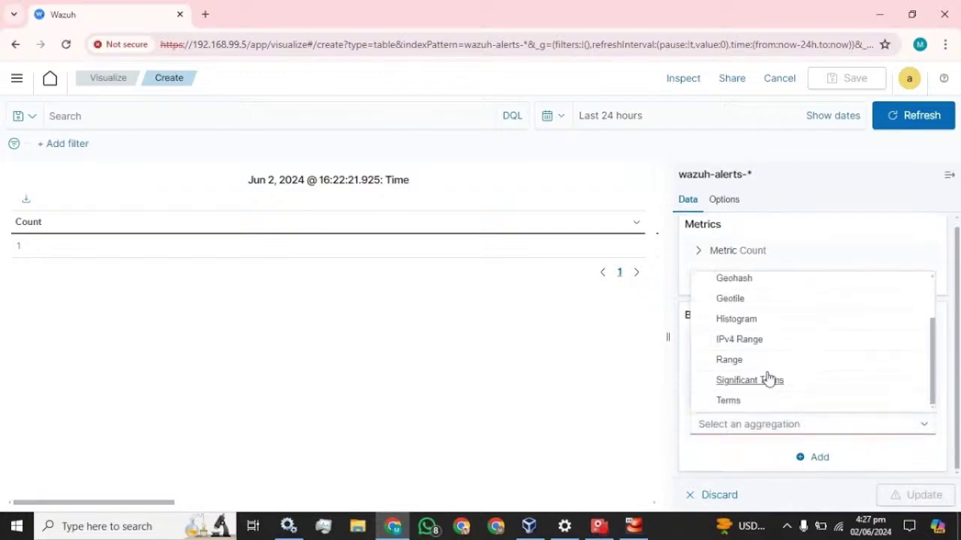
click(733, 403)
scroll(787, 410, down, 3)
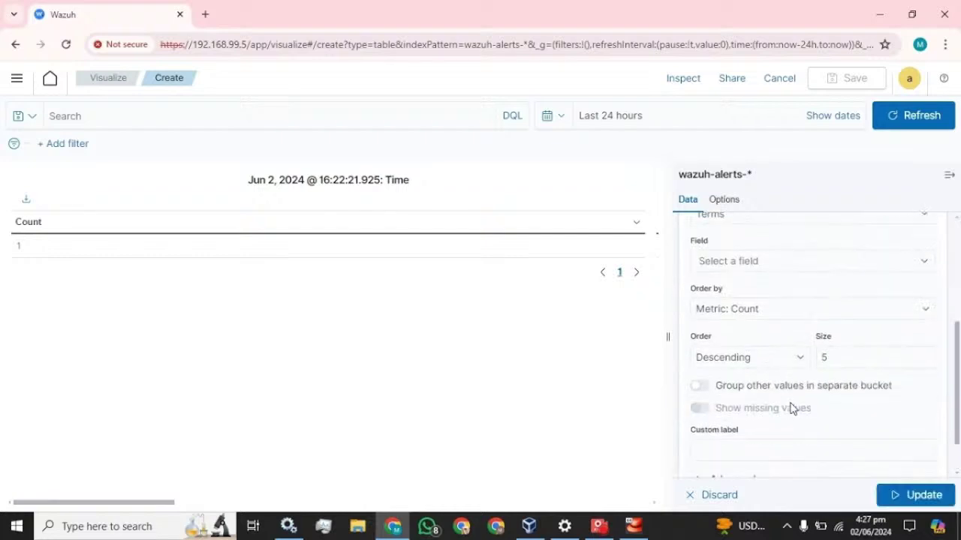
click(758, 263)
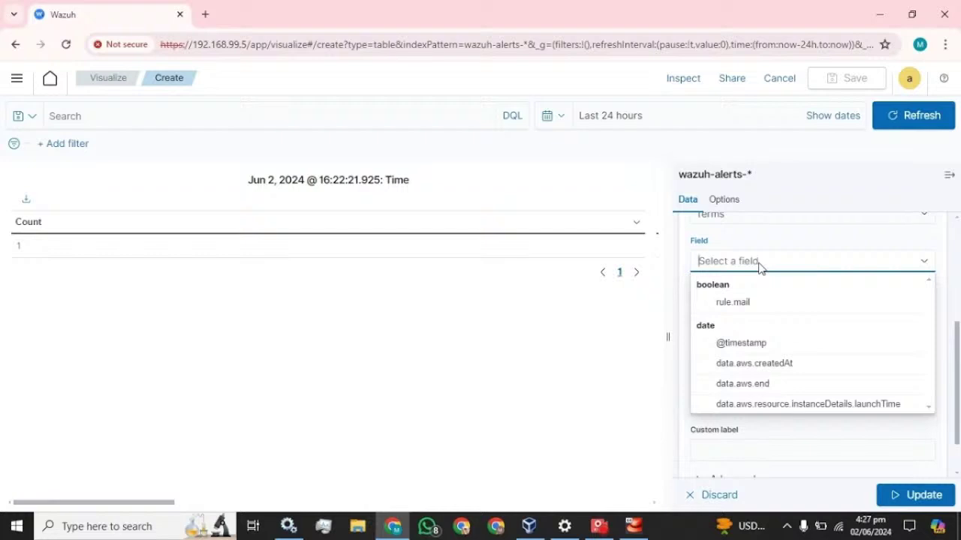
text(hos)
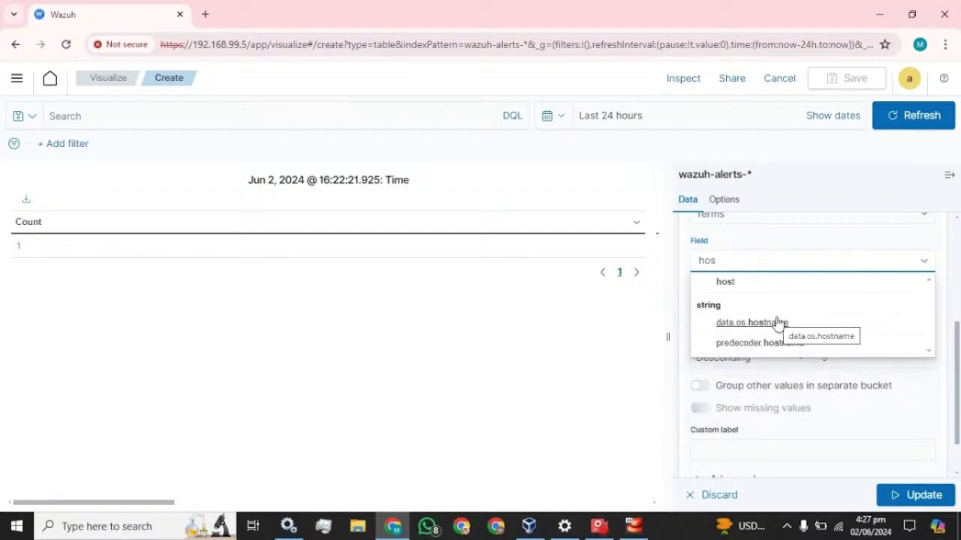
right_click(94, 23)
Duplicate the browser tab and open Security events in the Wazuh app.
click(139, 145)
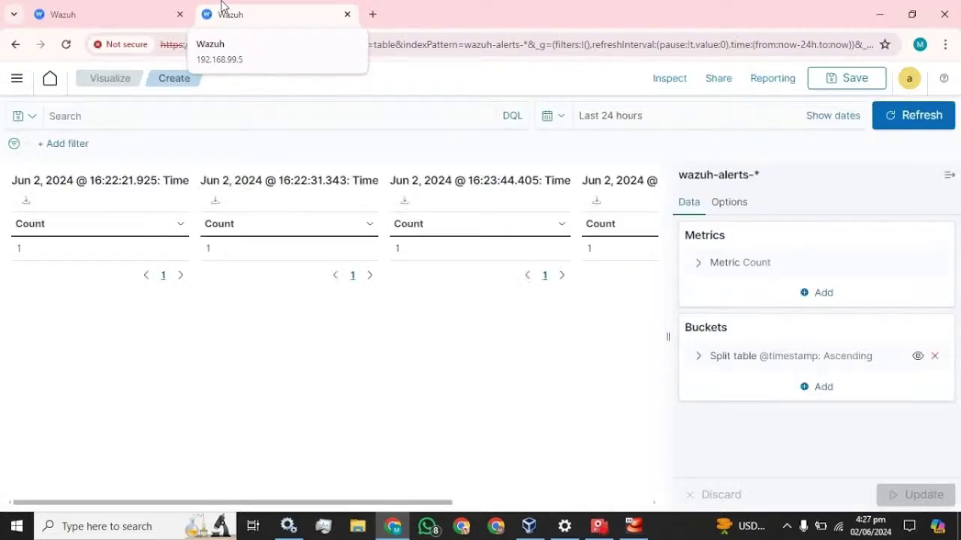
click(16, 83)
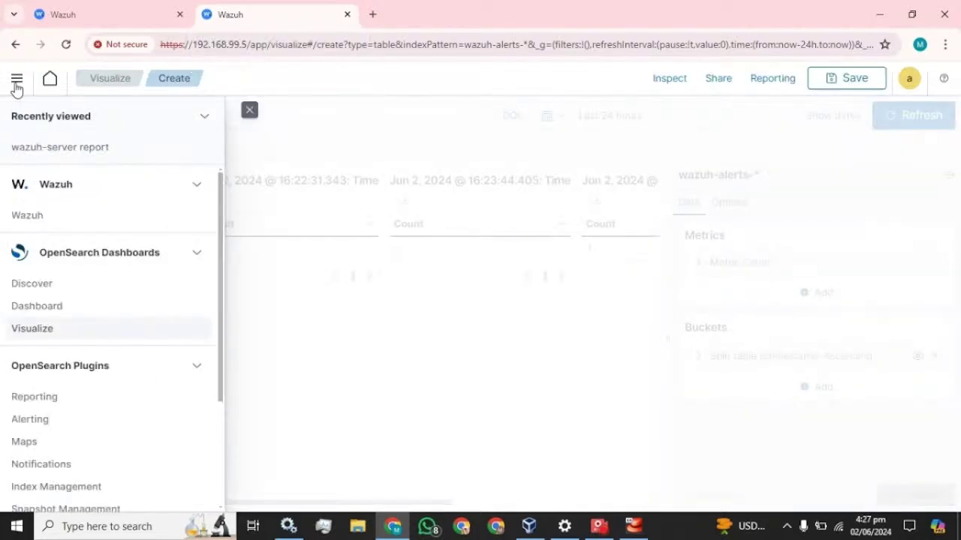
click(28, 215)
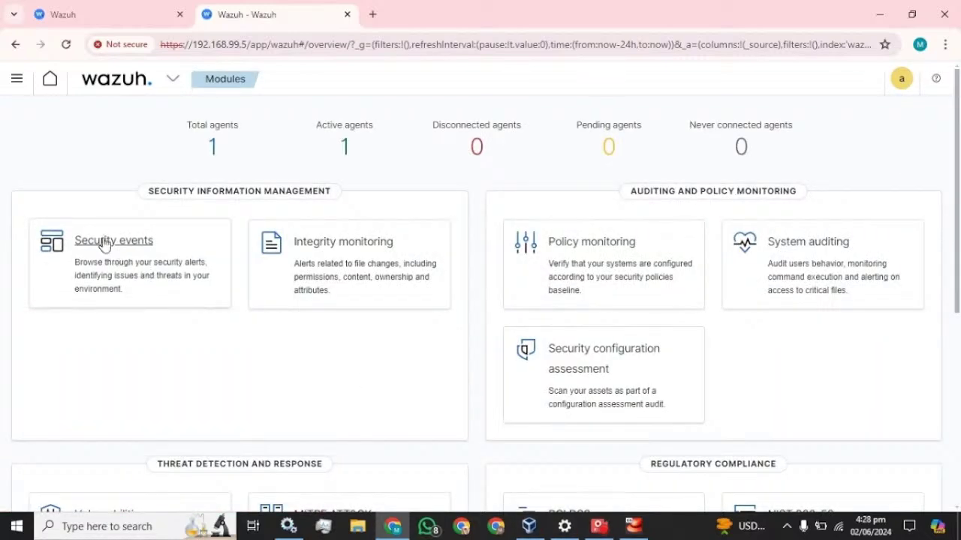
click(102, 242)
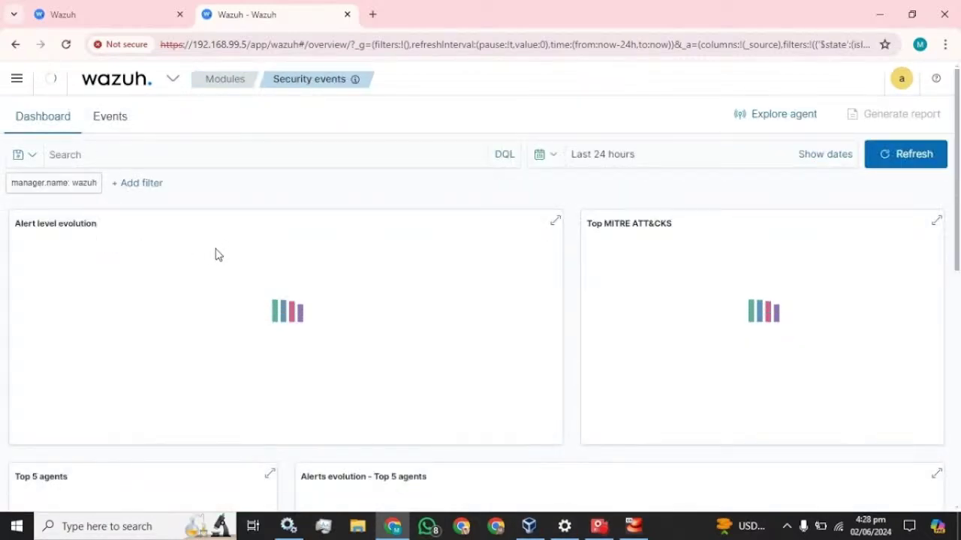
Expand an alert, copy the agent.name field name, and return to the editor tab.
scroll(232, 258, down, 5)
scroll(233, 263, down, 3)
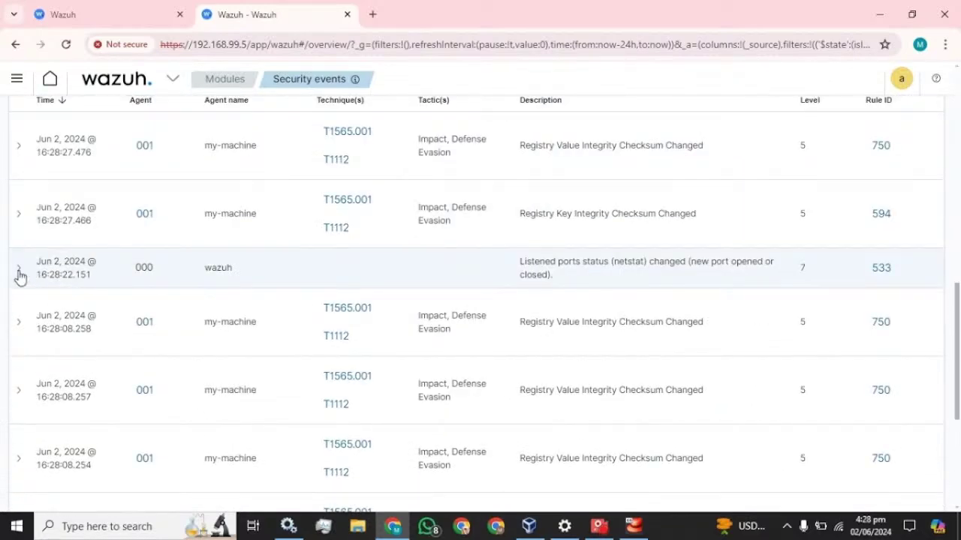
click(18, 271)
scroll(150, 274, down, 2)
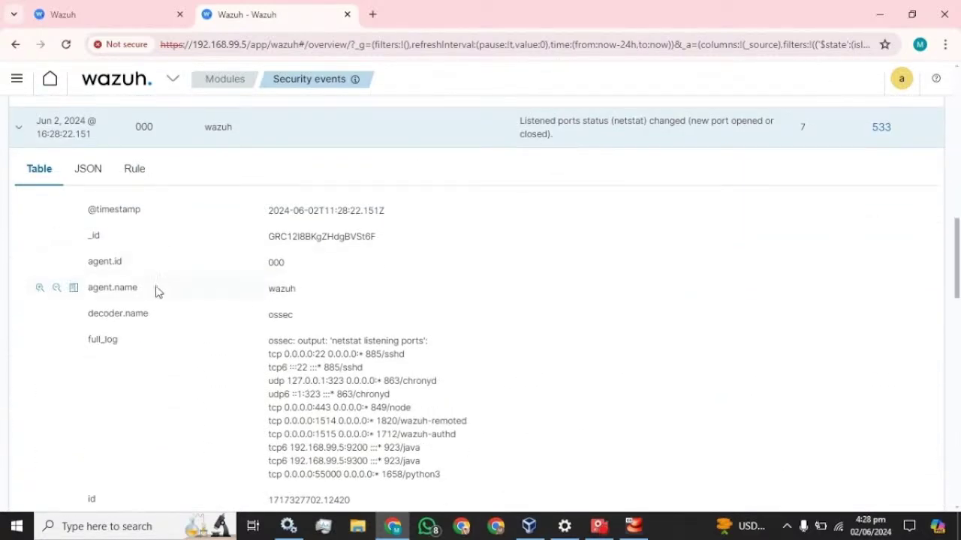
drag(140, 288, 87, 292)
key(ctrl+c)
click(64, 15)
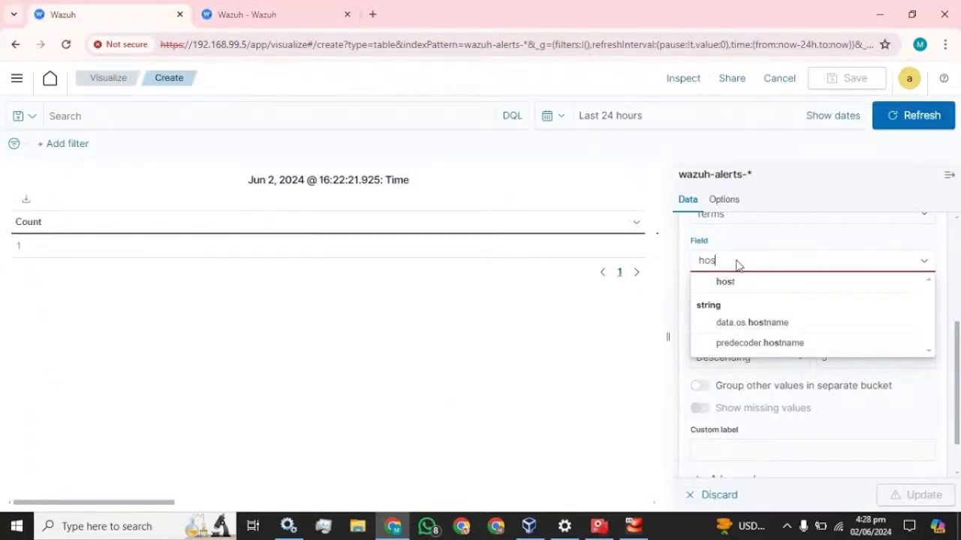
Group rows by agent.name, ascending, size 20, labelled 'Agent_name', and update the preview.
key(BackSpace)
key(BackSpace)
key(BackSpace)
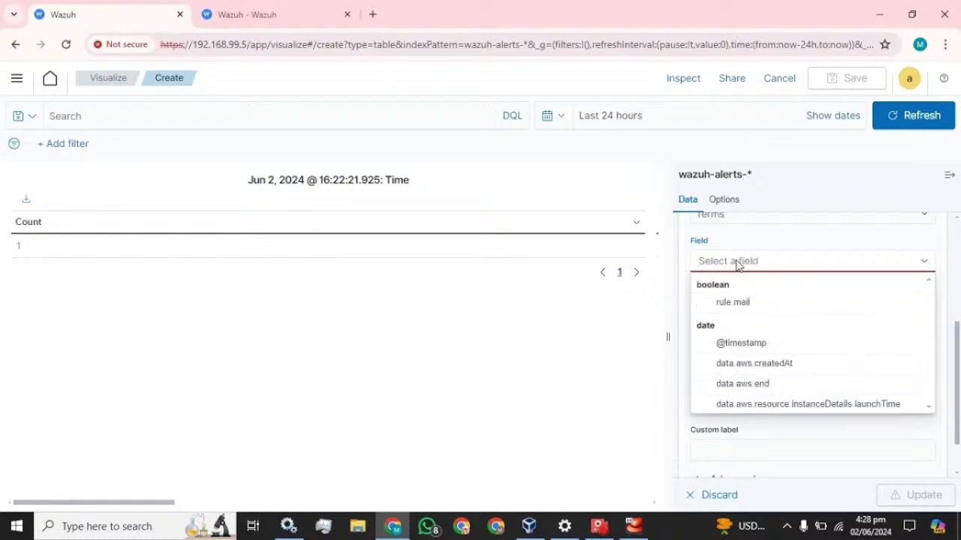
key(ctrl+v)
click(734, 290)
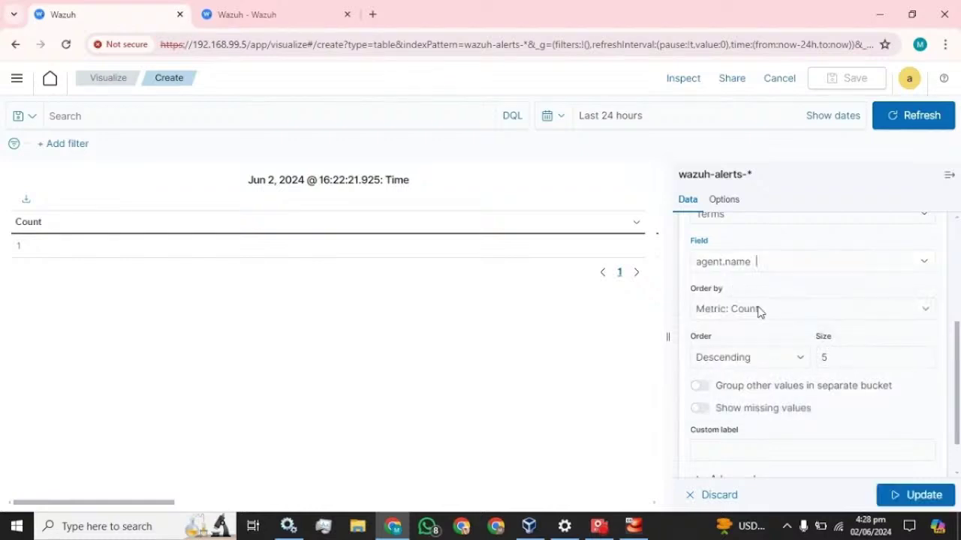
click(769, 363)
click(733, 389)
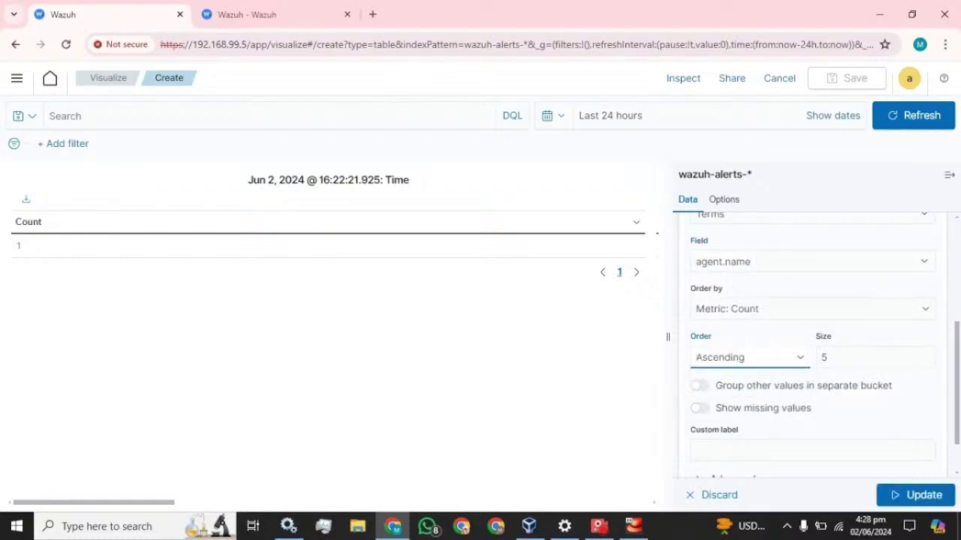
click(844, 358)
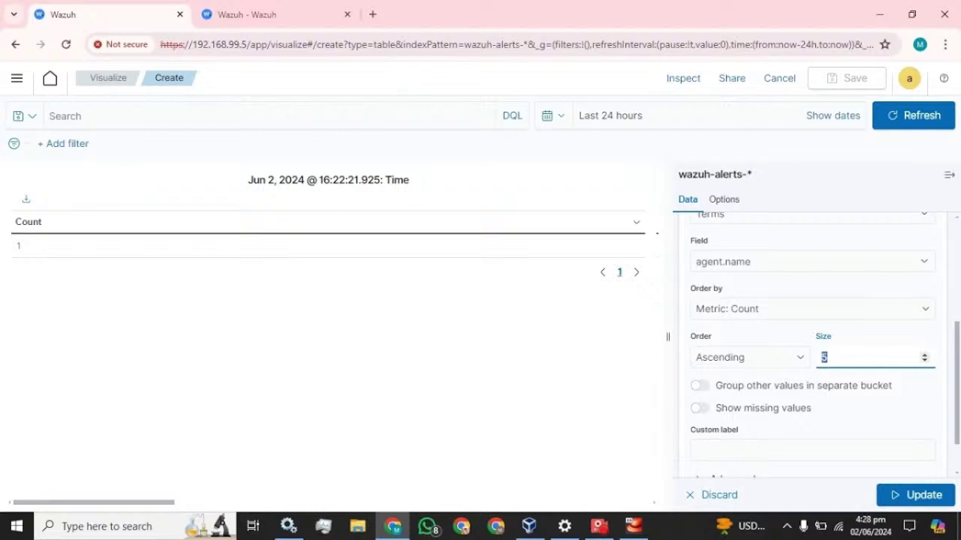
text(20)
scroll(840, 410, down, 1)
click(828, 398)
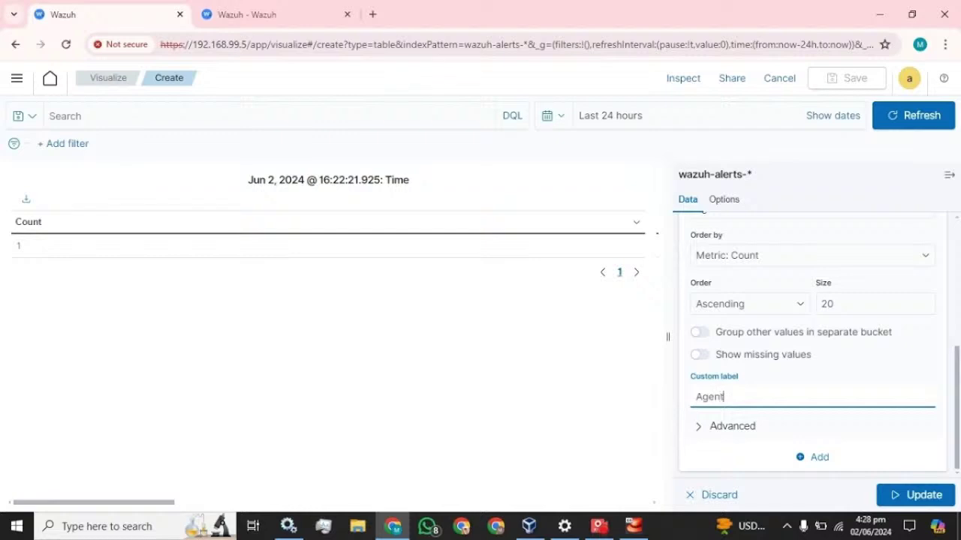
text(Agent_name)
click(904, 496)
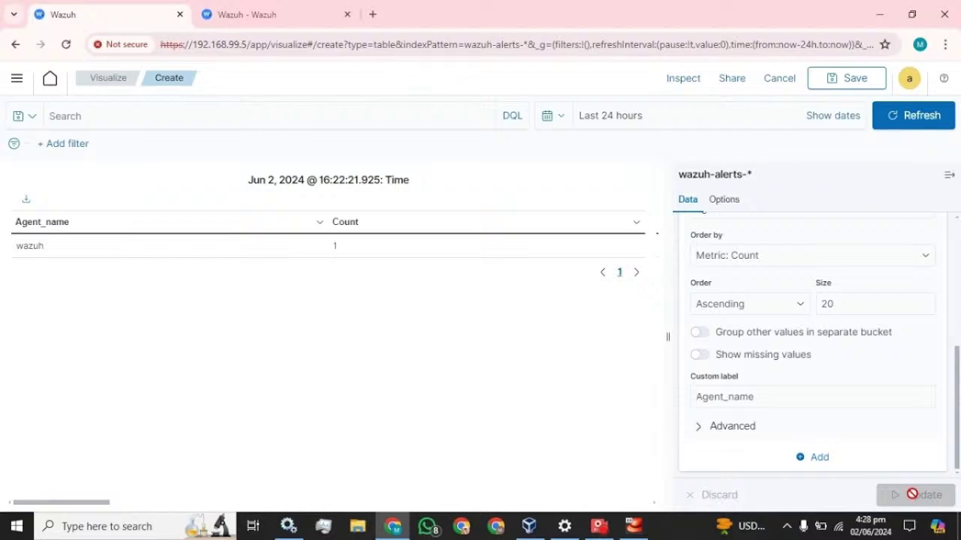
scroll(804, 382, up, 5)
click(699, 388)
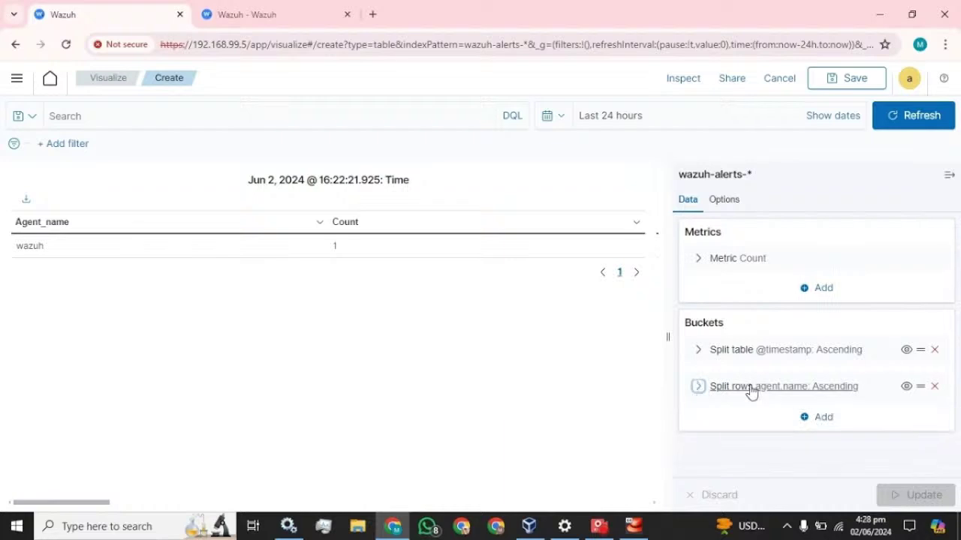
click(824, 418)
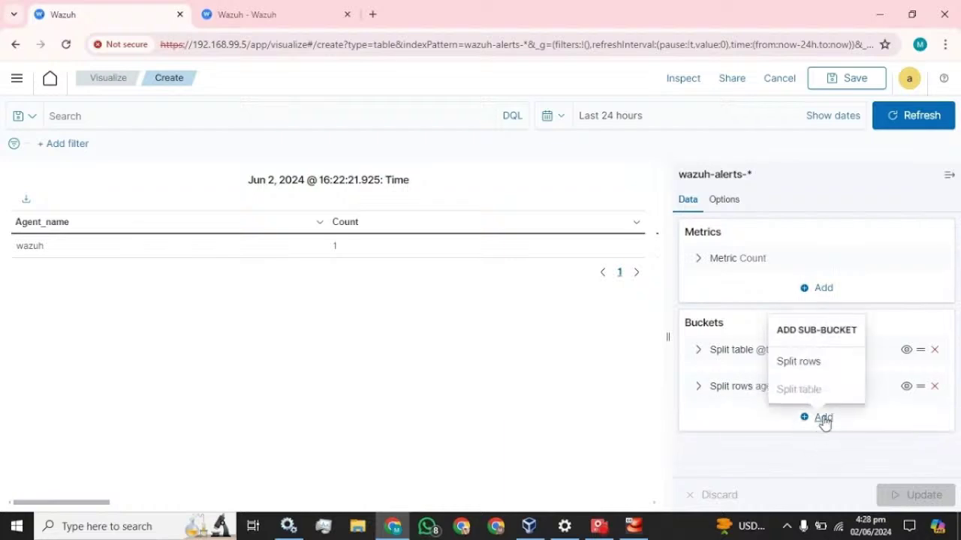
click(815, 363)
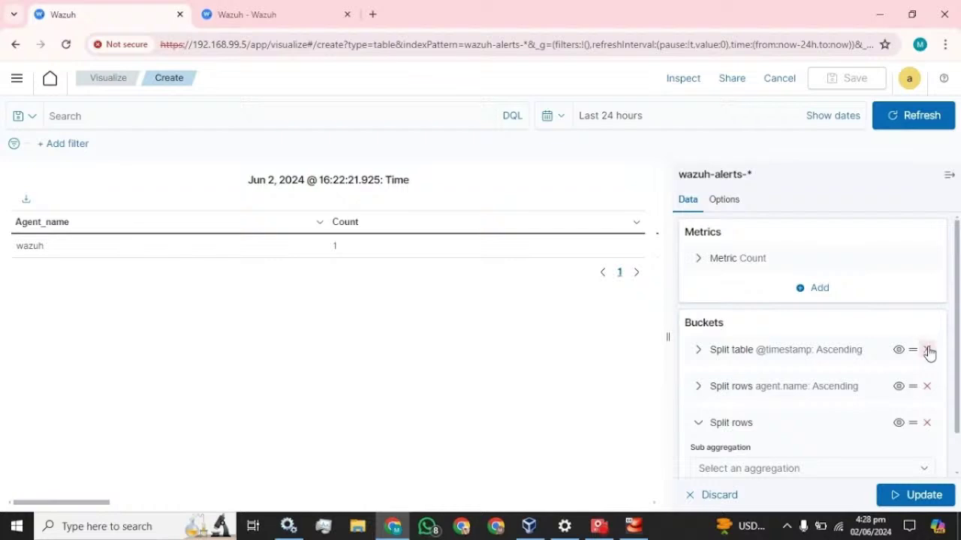
click(927, 350)
click(922, 498)
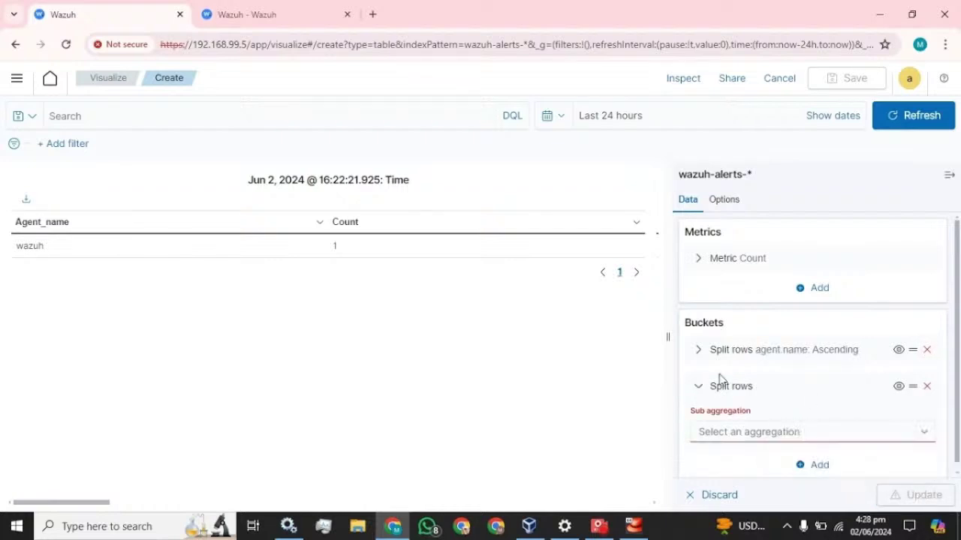
Set the new row split's aggregation to Terms and open its field list.
click(793, 432)
scroll(750, 385, down, 2)
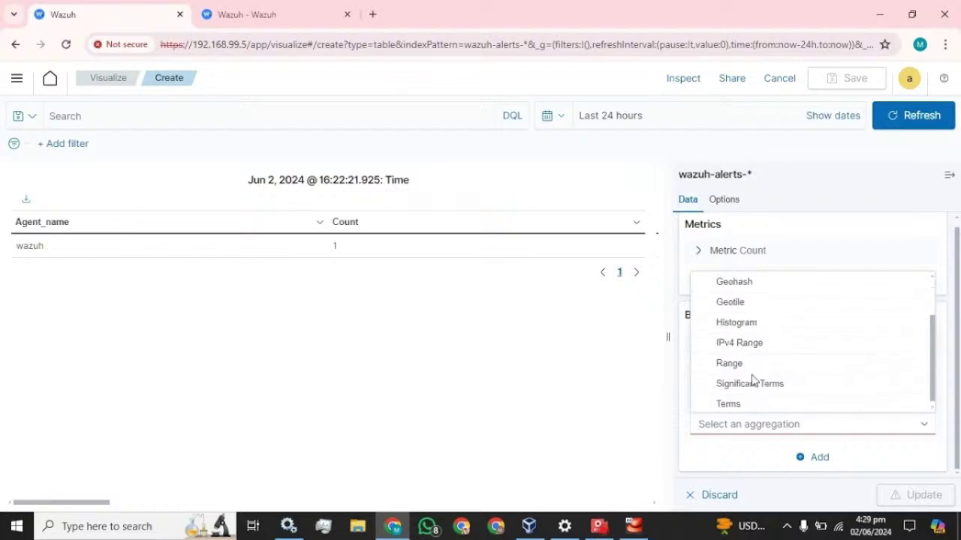
click(771, 401)
scroll(731, 307, down, 2)
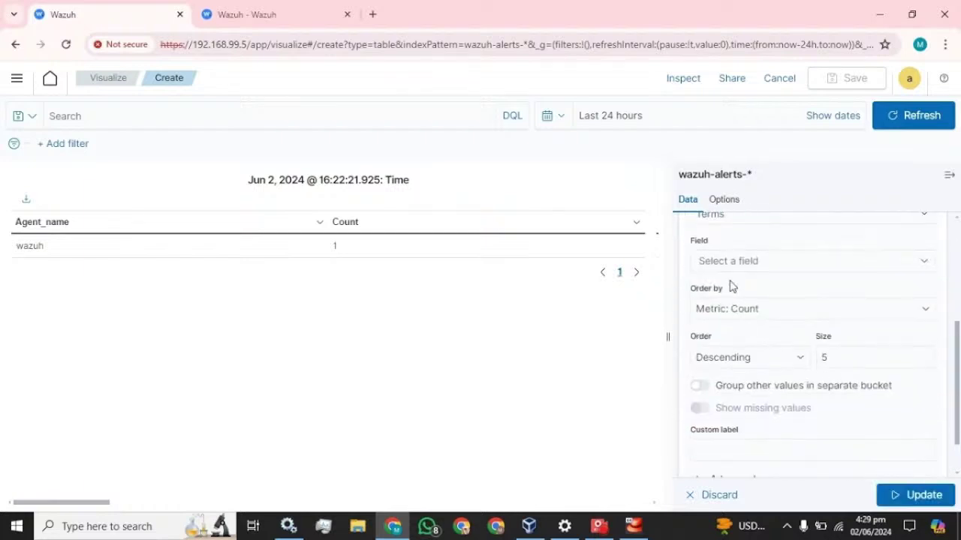
click(751, 263)
Copy the rule.groups field name from the alert details and return to the editor.
click(326, 9)
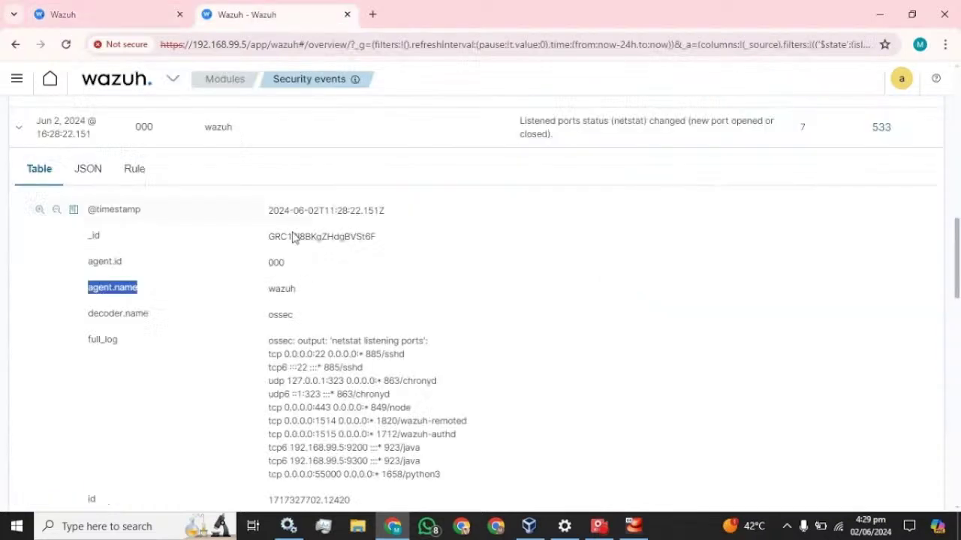
scroll(202, 279, down, 3)
mouse_move(201, 279)
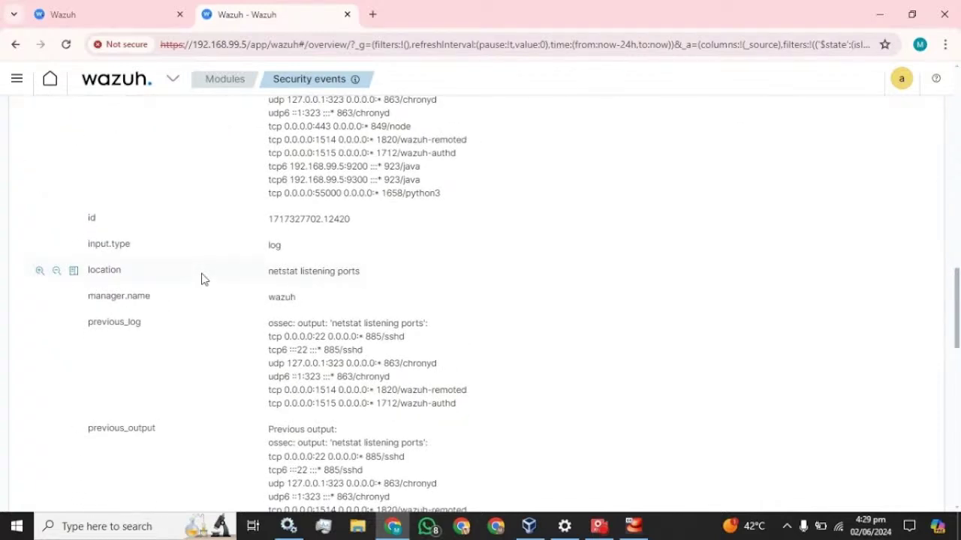
scroll(161, 299, down, 4)
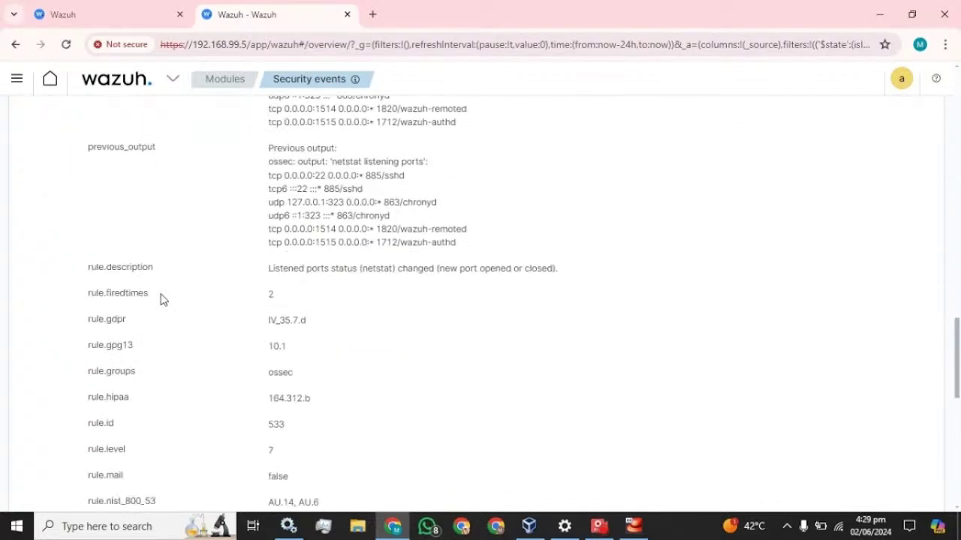
scroll(161, 299, down, 1)
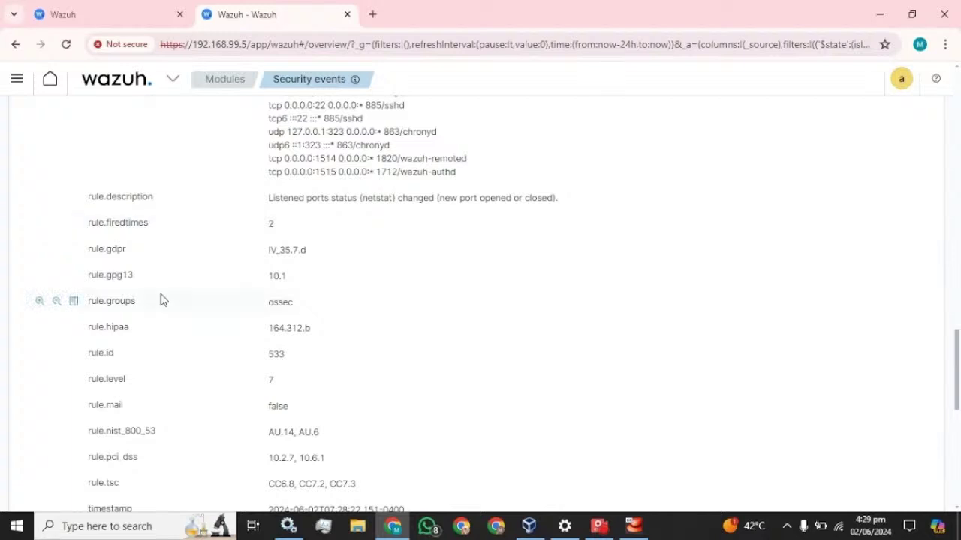
drag(139, 301, 78, 318)
key(ctrl+c)
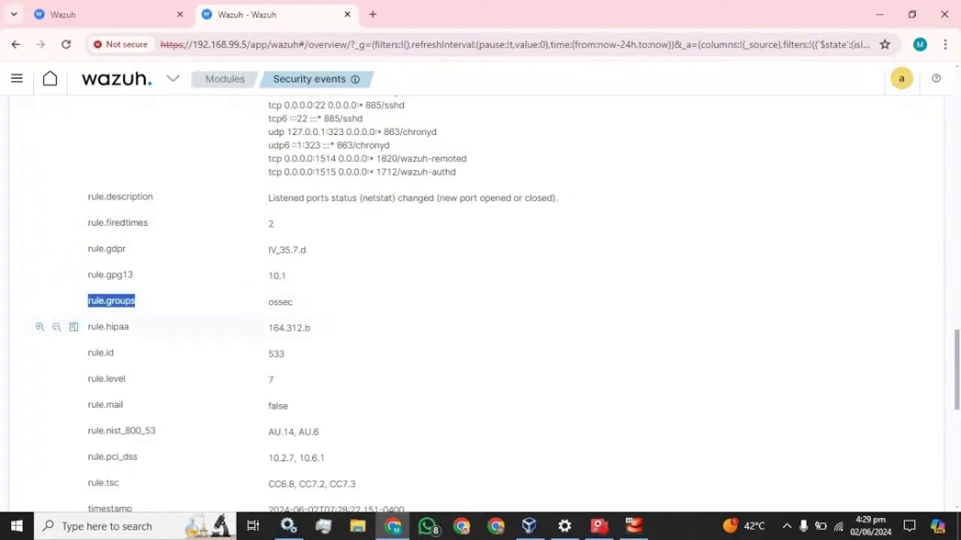
click(142, 12)
Split the second row bucket by rule.groups, ascending, size 18, labelled Group, and show the table full width.
key(ctrl+v)
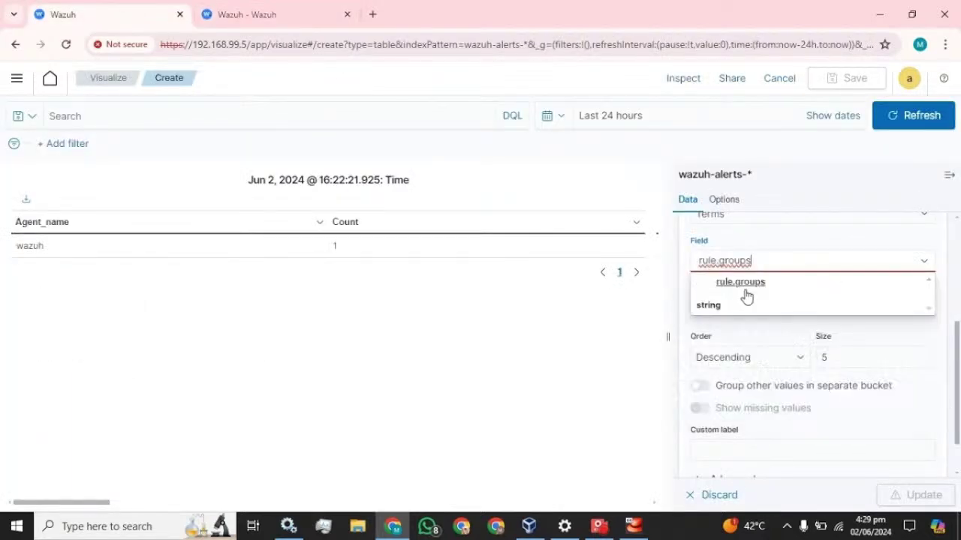
click(731, 282)
click(765, 362)
click(732, 387)
click(833, 358)
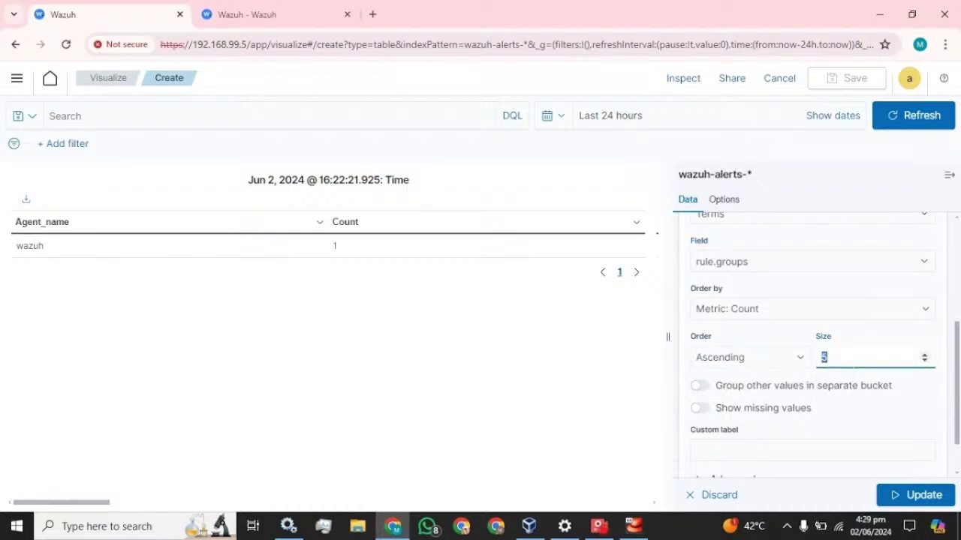
scroll(858, 362, down, 2)
click(812, 397)
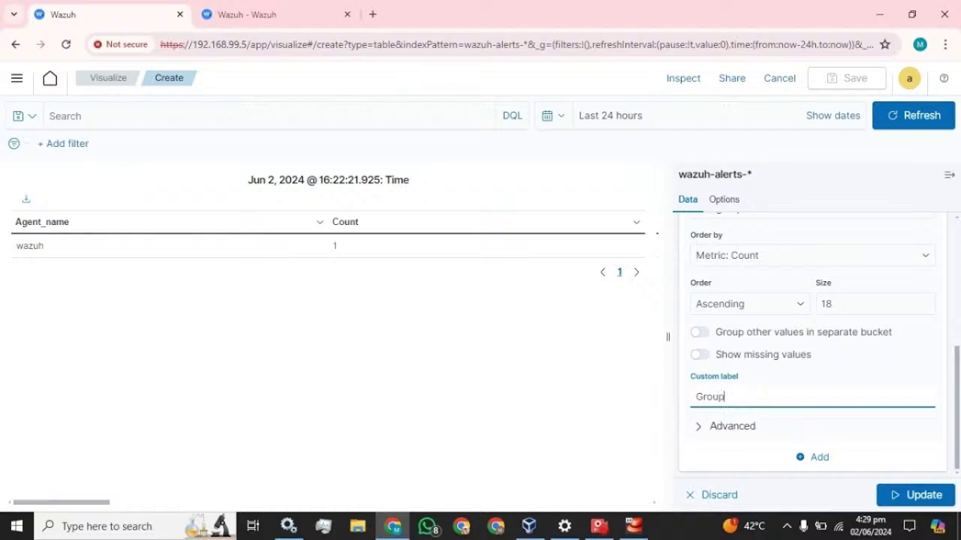
click(922, 495)
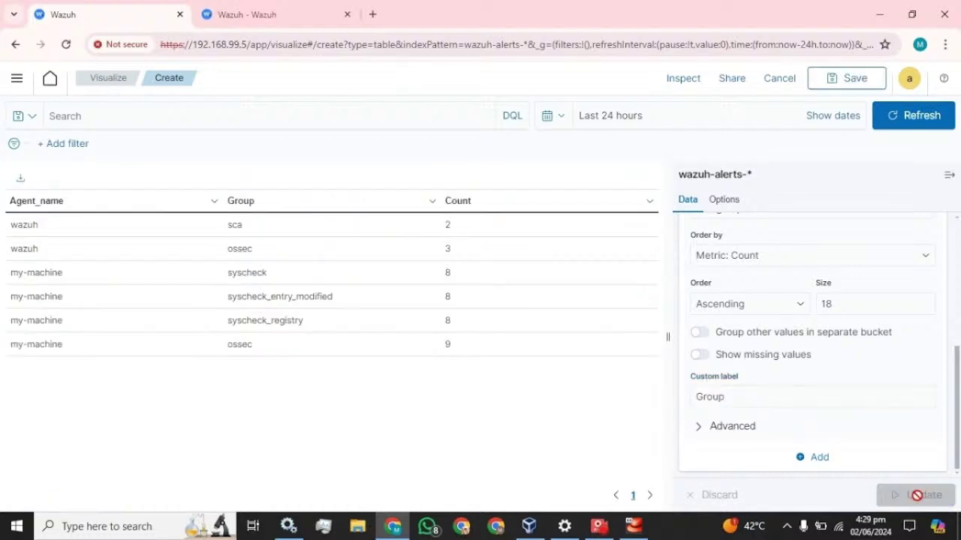
click(948, 176)
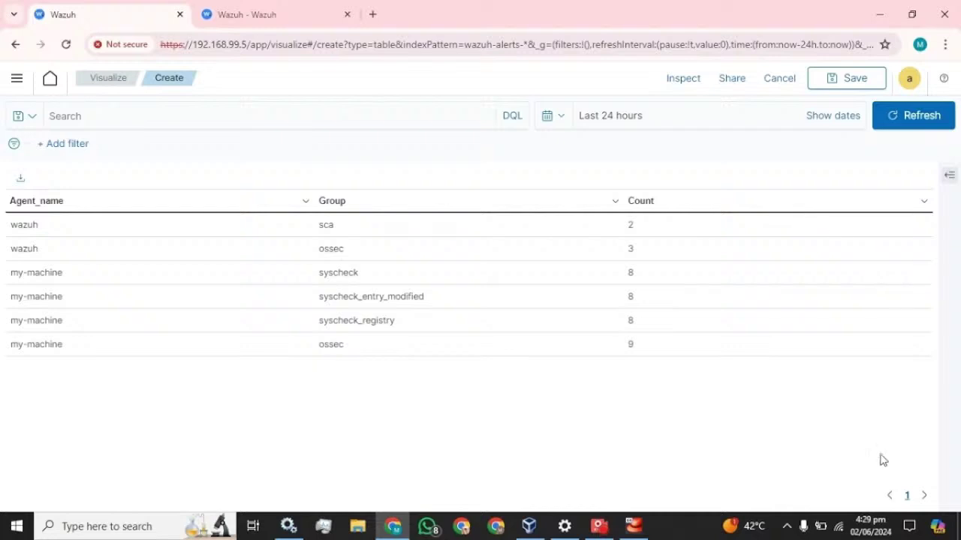
Collapse the rule.groups bucket and add a new Split rows bucket using a Terms aggregation.
click(949, 175)
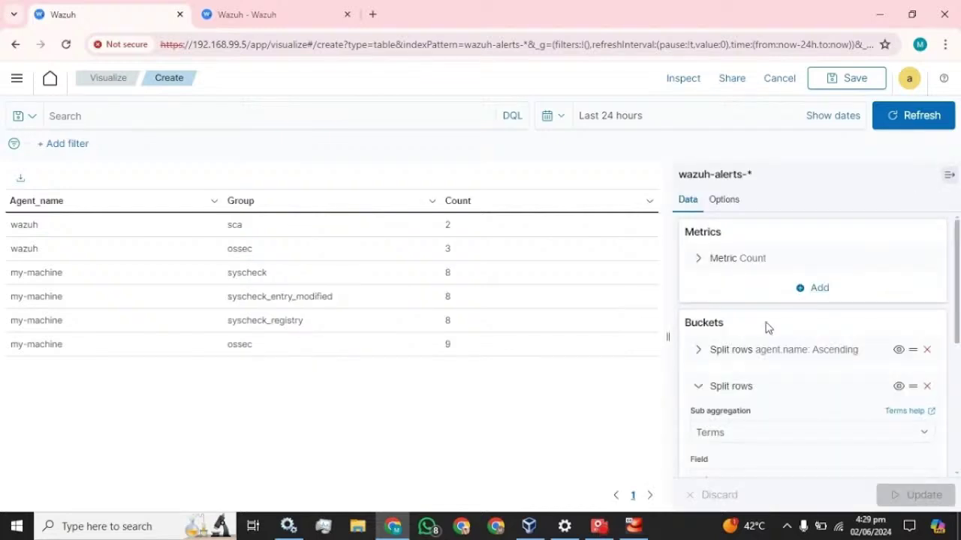
scroll(804, 325, down, 2)
scroll(732, 407, up, 3)
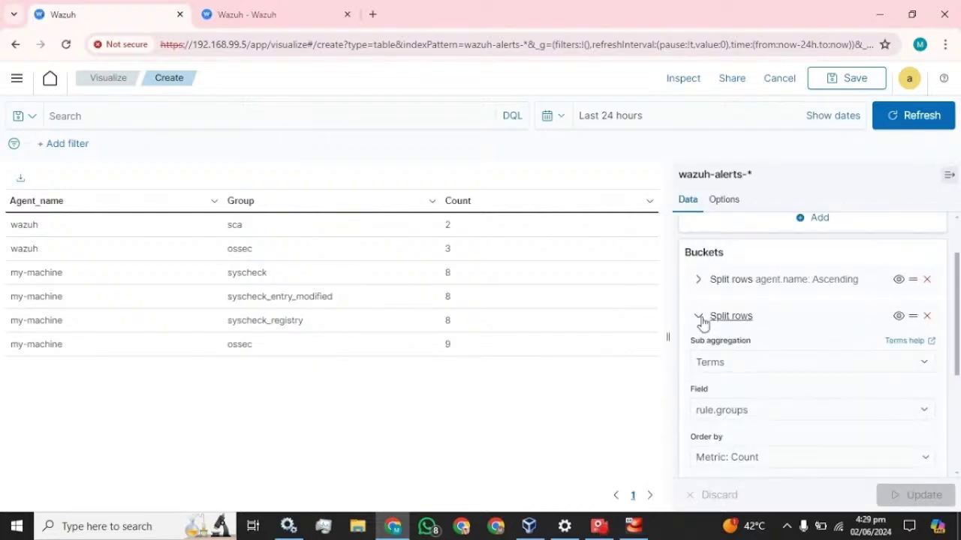
click(698, 322)
click(821, 417)
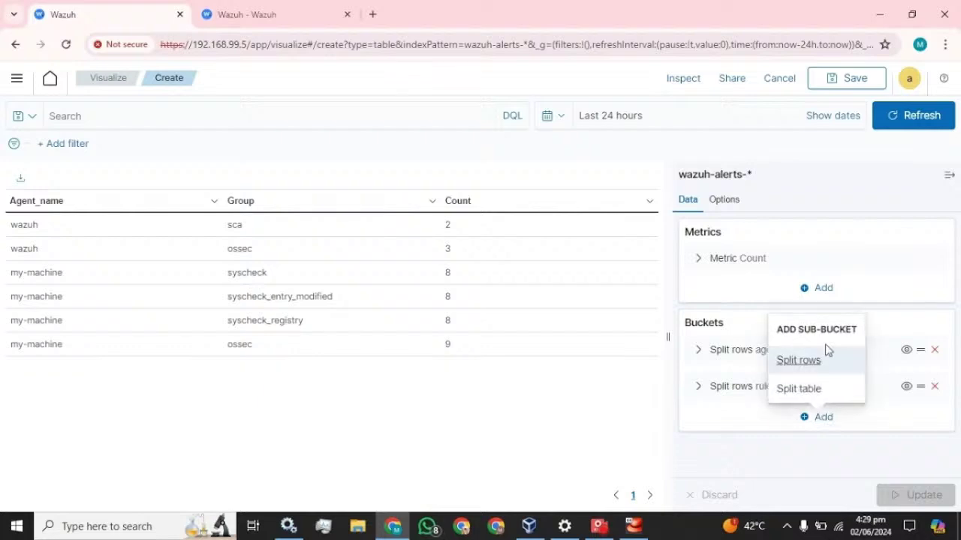
click(814, 362)
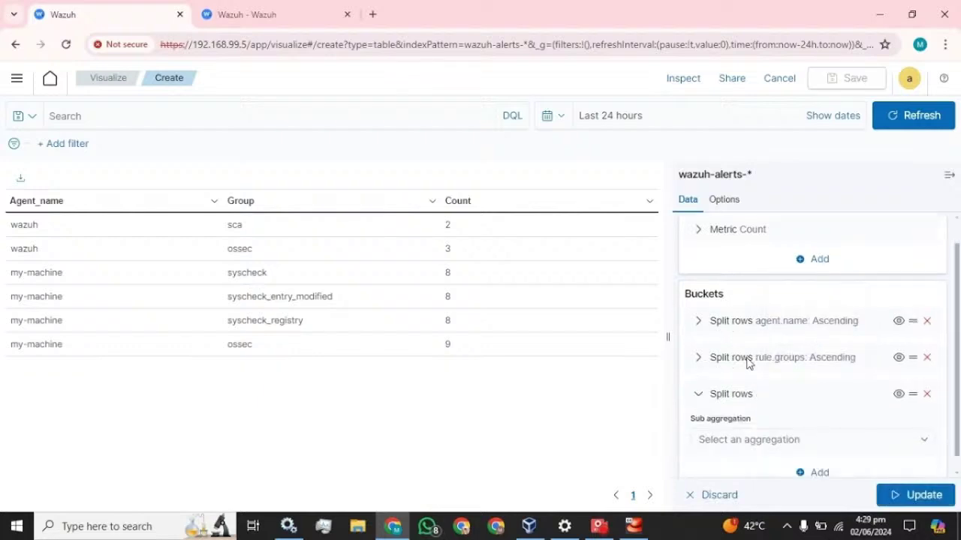
click(797, 425)
scroll(744, 388, down, 2)
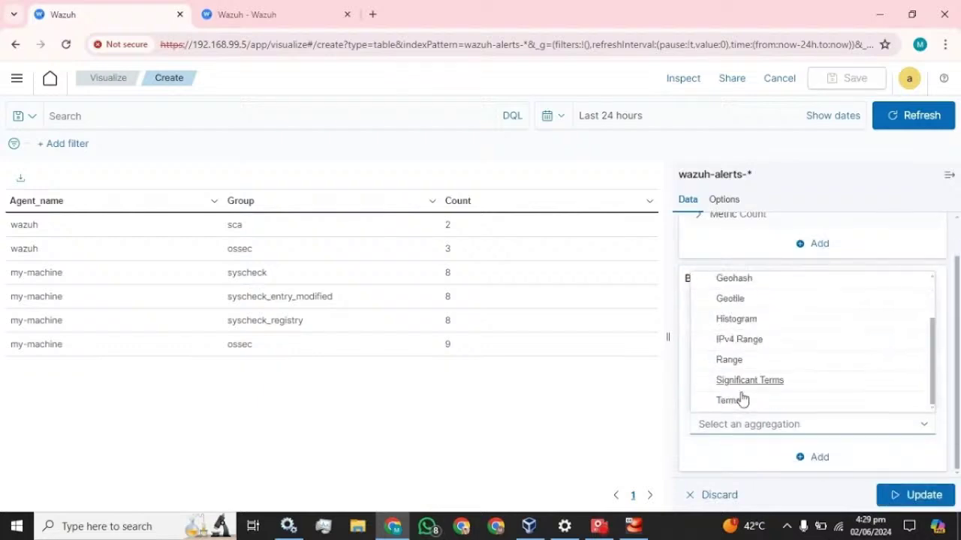
click(763, 401)
scroll(810, 387, down, 3)
scroll(737, 285, up, 1)
click(747, 332)
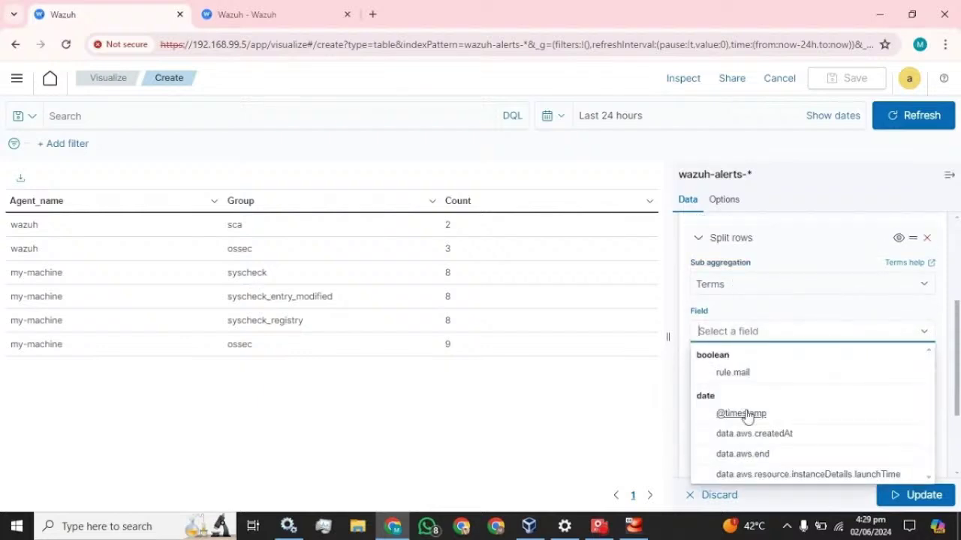
click(746, 414)
scroll(851, 343, down, 2)
click(759, 360)
click(759, 362)
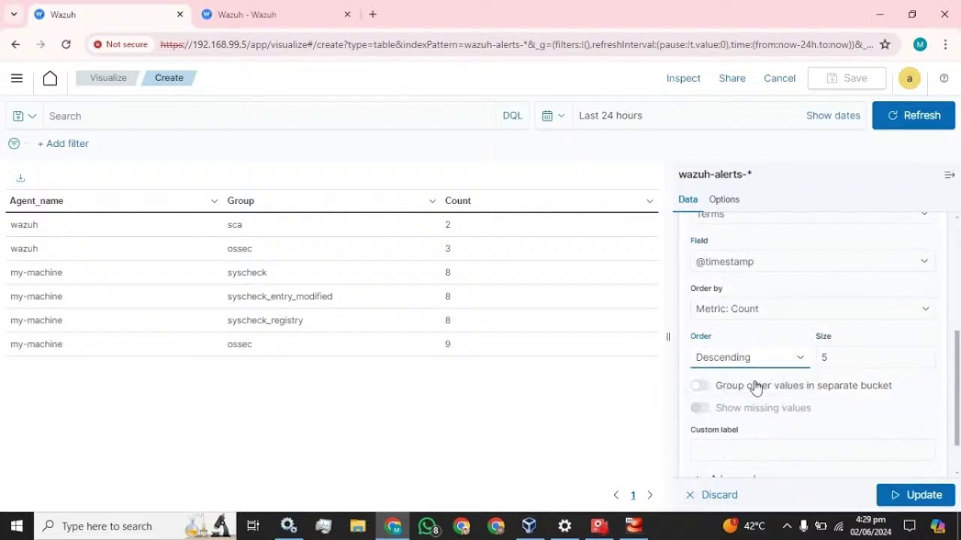
click(751, 362)
click(747, 388)
click(825, 358)
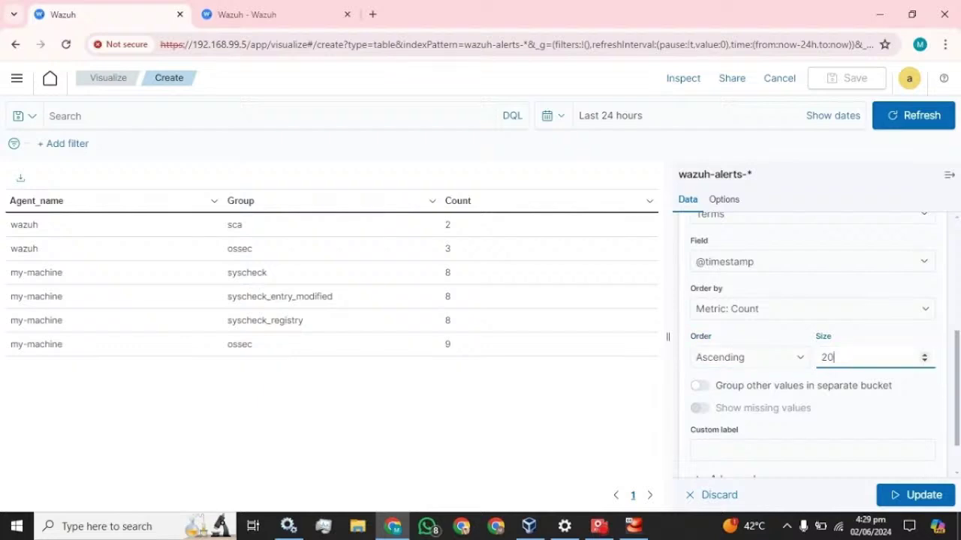
click(795, 449)
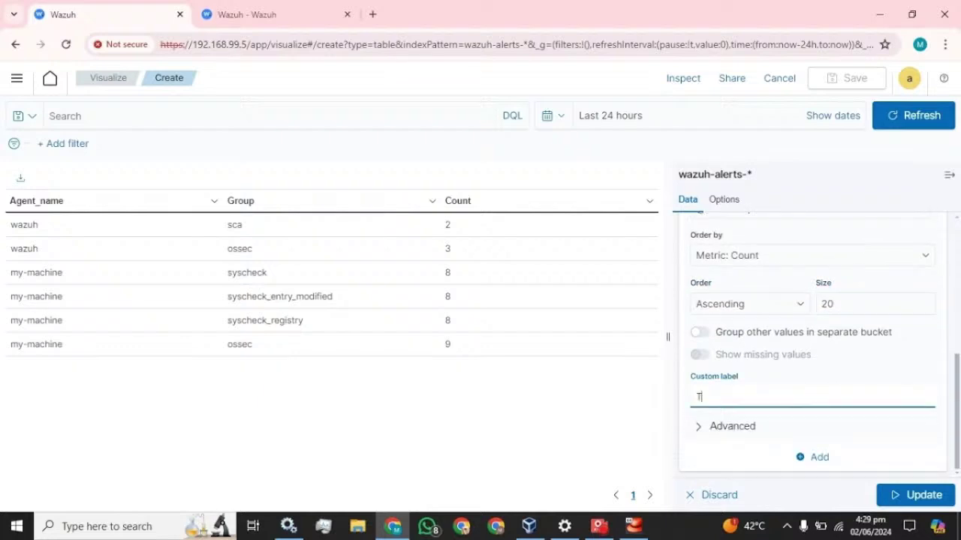
click(897, 495)
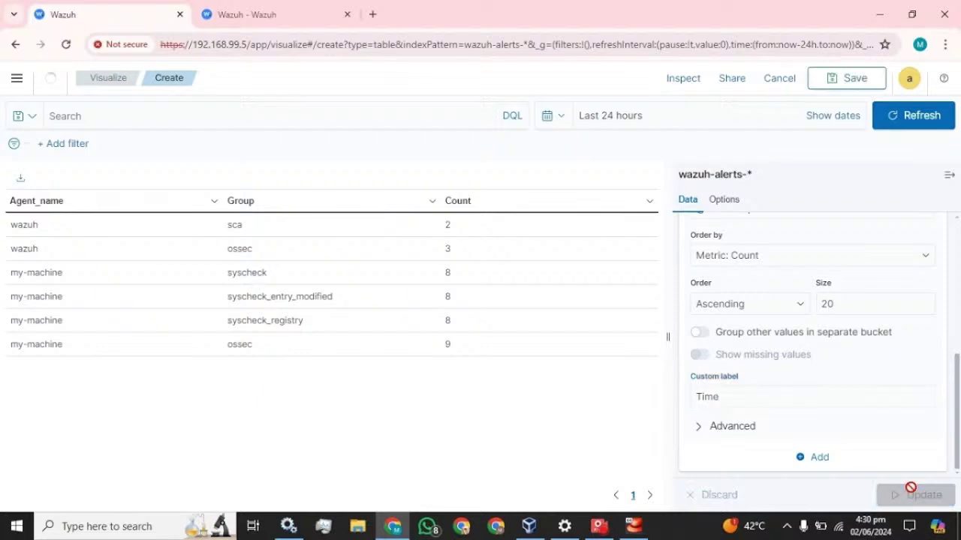
click(949, 175)
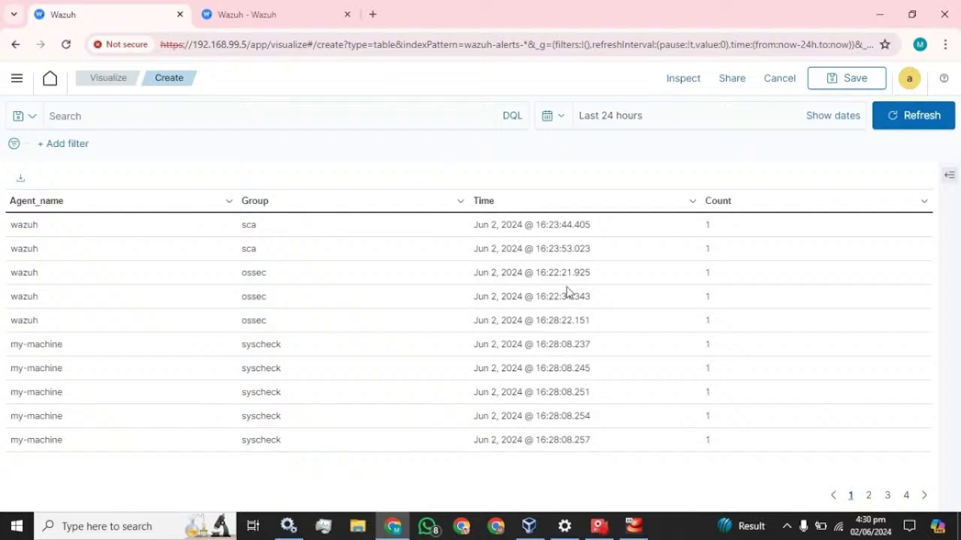
Add a Terms Split rows bucket after Time for the rule description field.
click(948, 176)
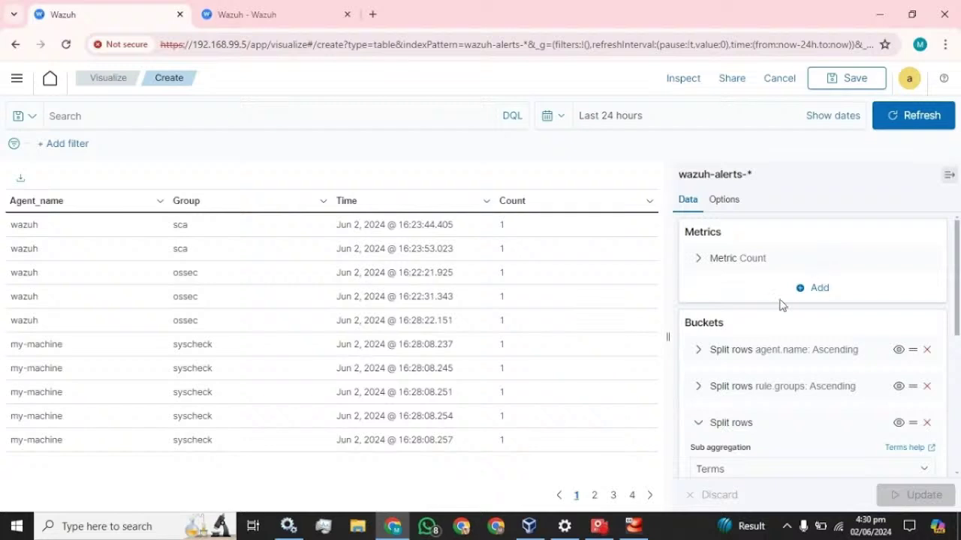
scroll(832, 328, down, 3)
scroll(735, 360, up, 5)
click(697, 356)
click(825, 454)
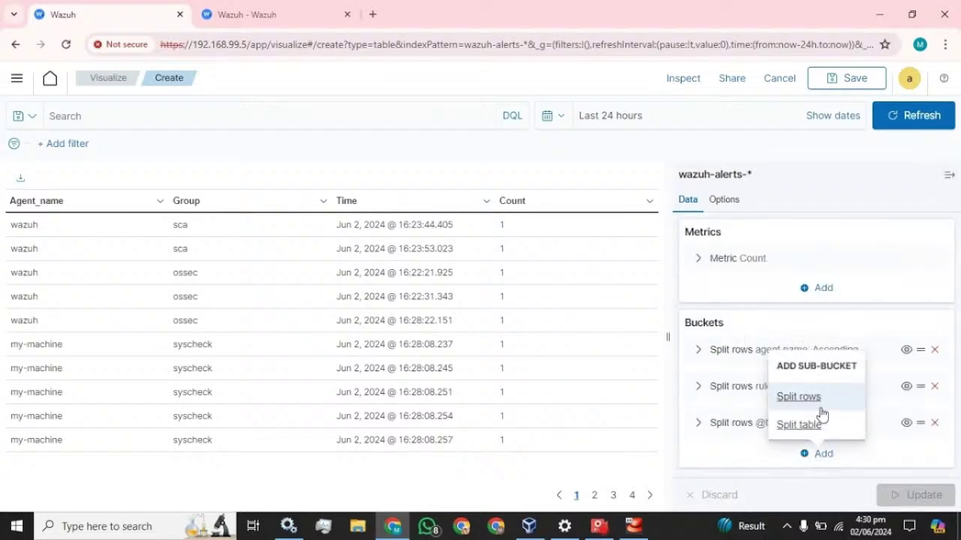
click(818, 403)
scroll(785, 383, down, 1)
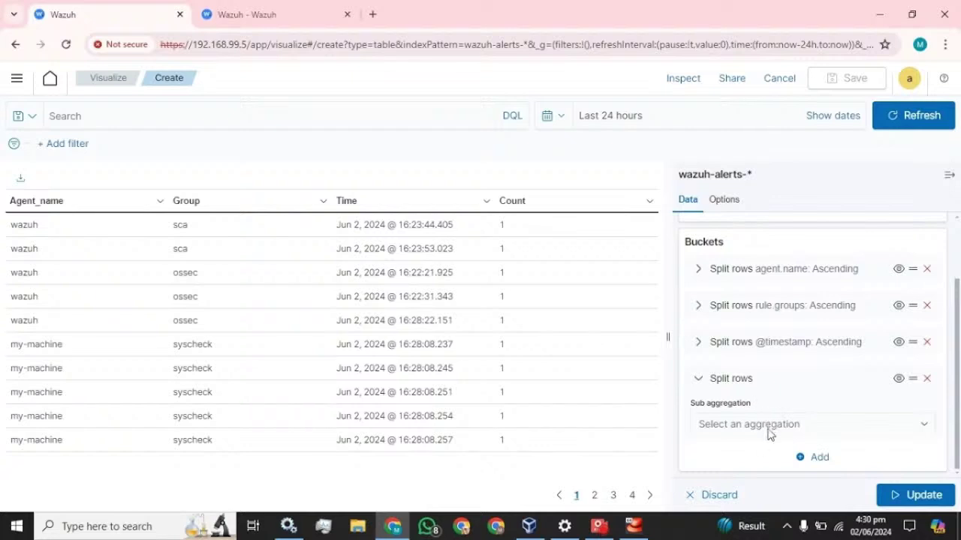
click(768, 424)
scroll(796, 350, down, 2)
click(722, 401)
scroll(780, 381, down, 5)
click(755, 262)
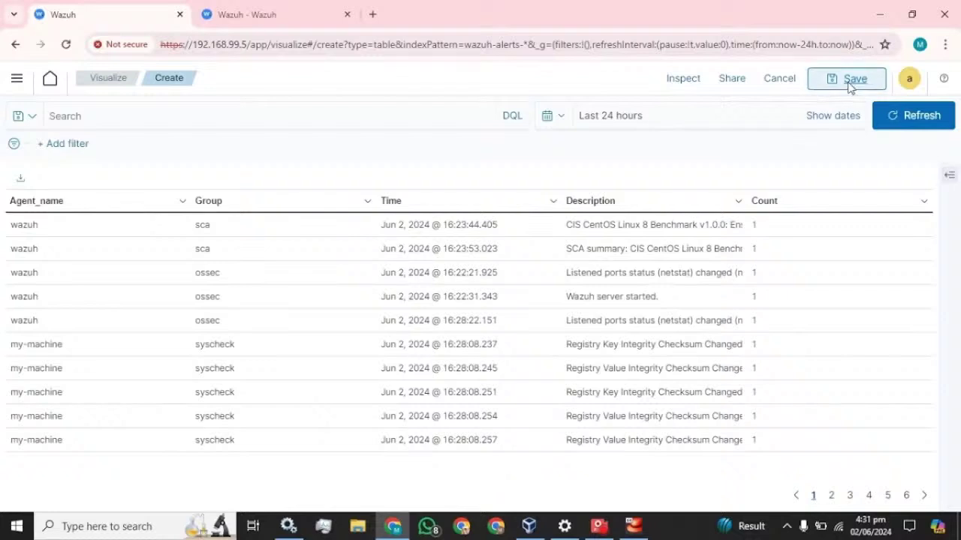
Save the table as 'Table_monitoring' and add it to a new dashboard.
click(848, 81)
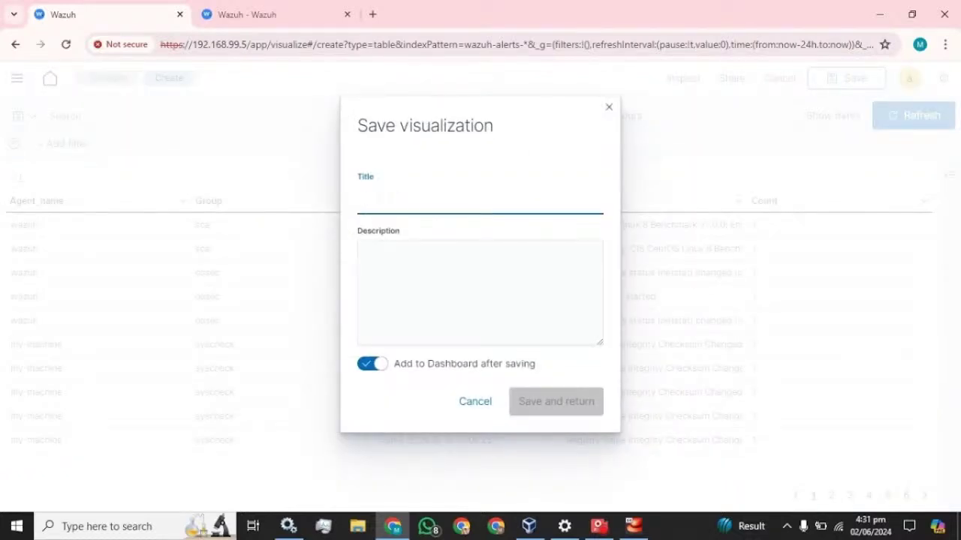
text(Table_monitoring)
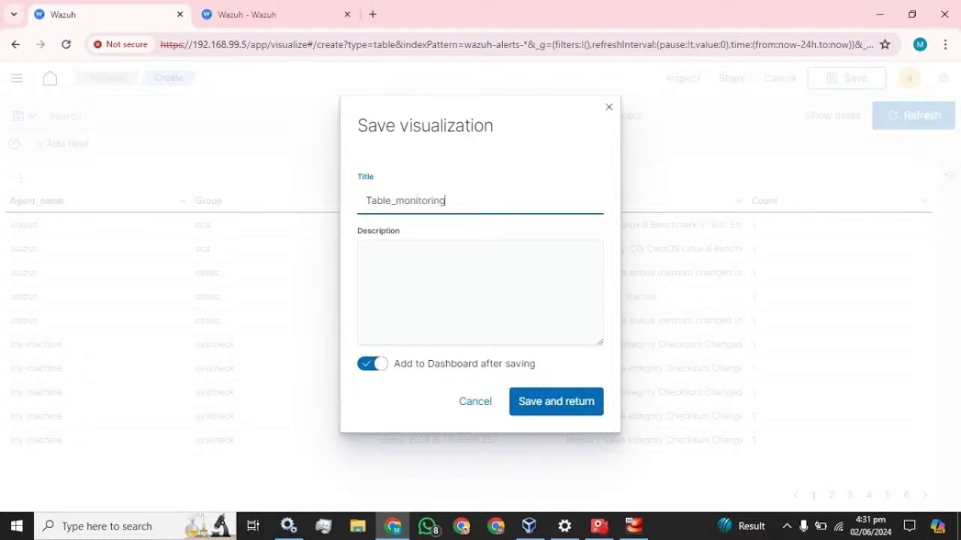
click(555, 397)
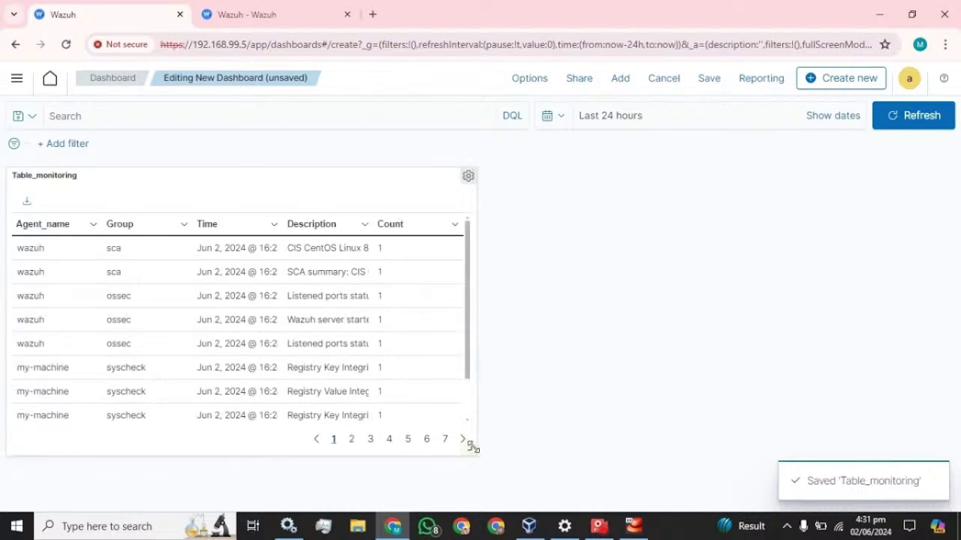
Enlarge the Table_monitoring panel on the dashboard, then bring up the main navigation.
drag(471, 448, 959, 506)
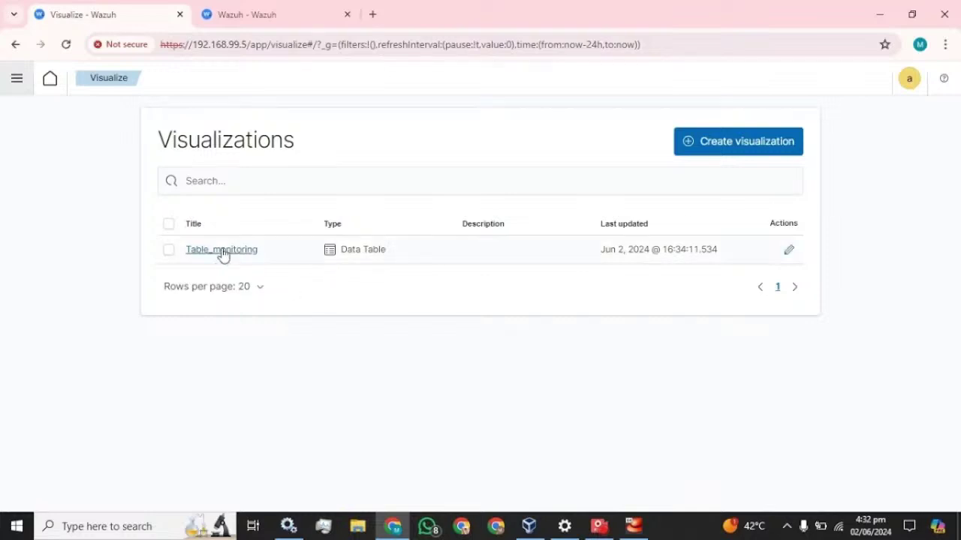
click(17, 79)
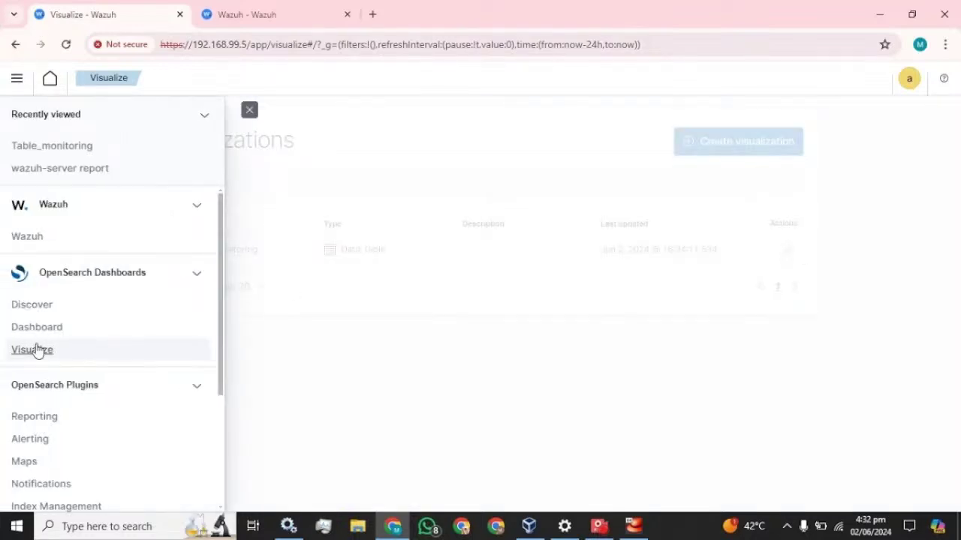